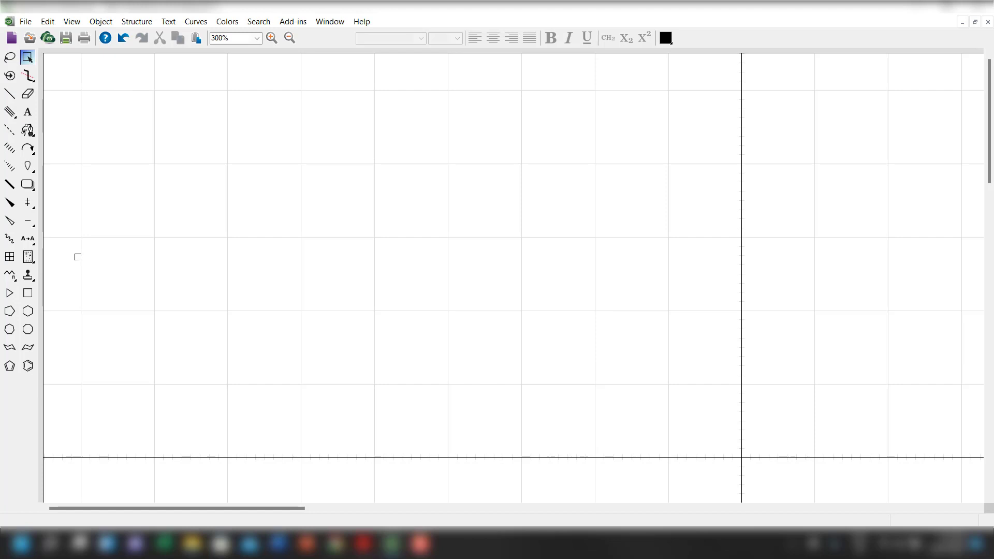
Hide the crosshair and its grid on the page, and show them again.
{"action": "left_click", "coordinate": [73, 23]}
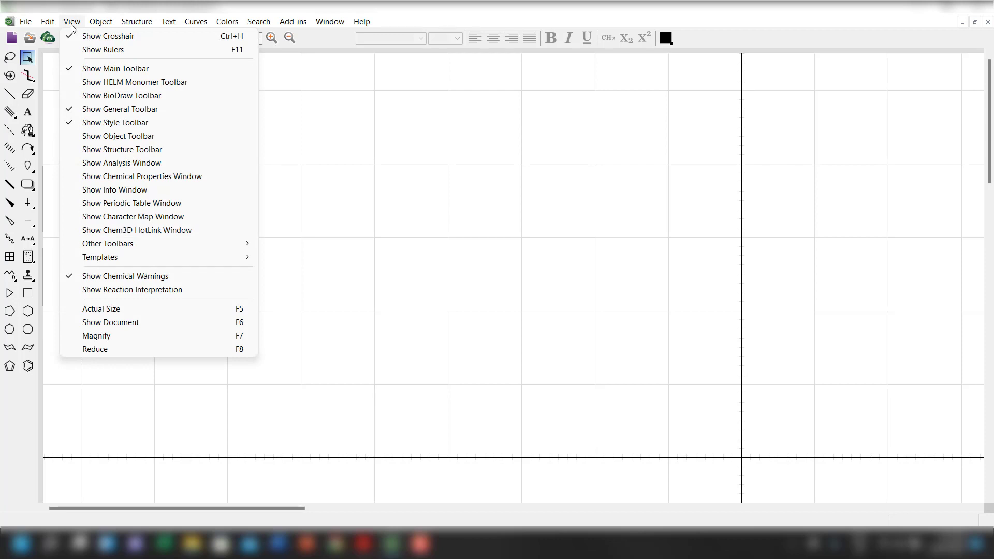
{"action": "left_click", "coordinate": [73, 22]}
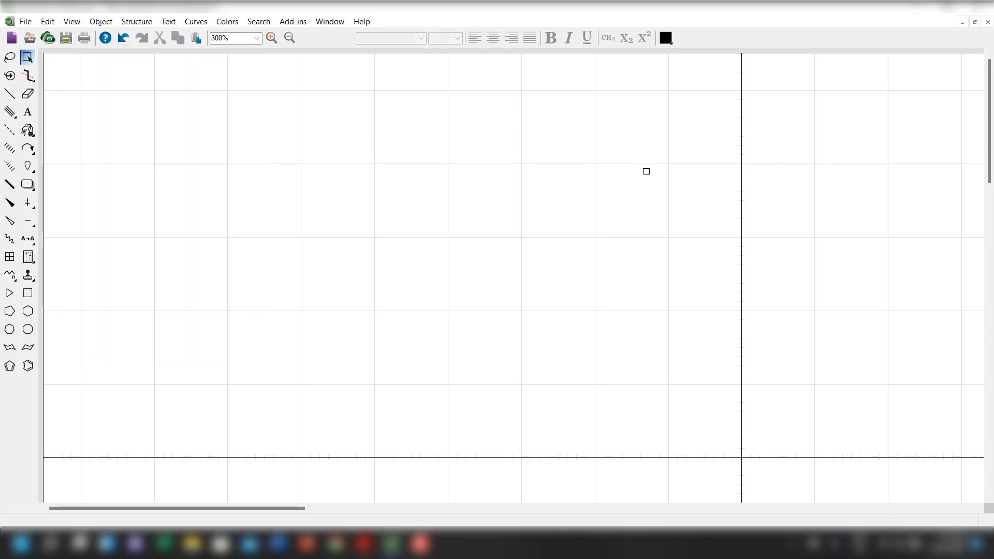
{"action": "left_click", "coordinate": [47, 21]}
{"action": "mouse_move", "coordinate": [71, 21]}
{"action": "left_click", "coordinate": [96, 35]}
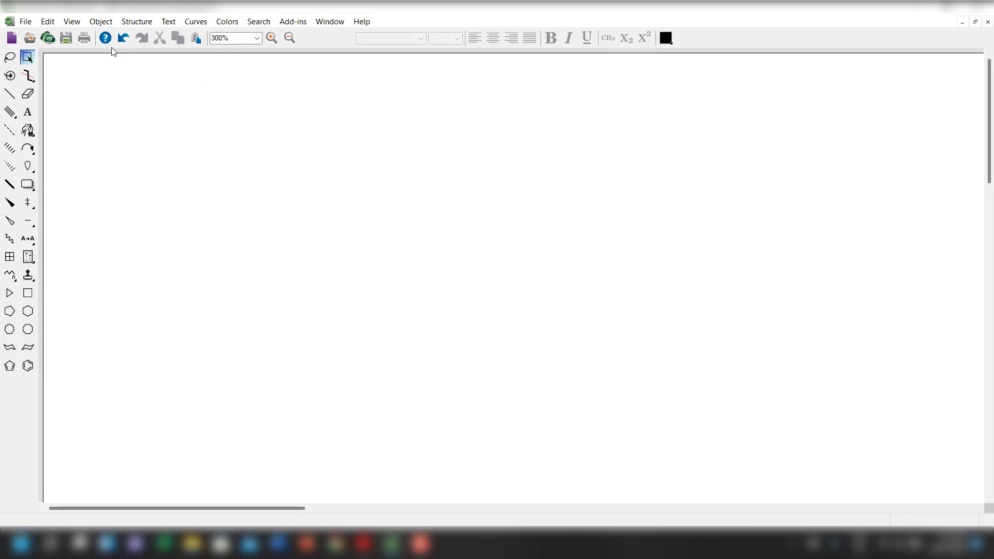
{"action": "left_click", "coordinate": [56, 23]}
{"action": "mouse_move", "coordinate": [71, 21]}
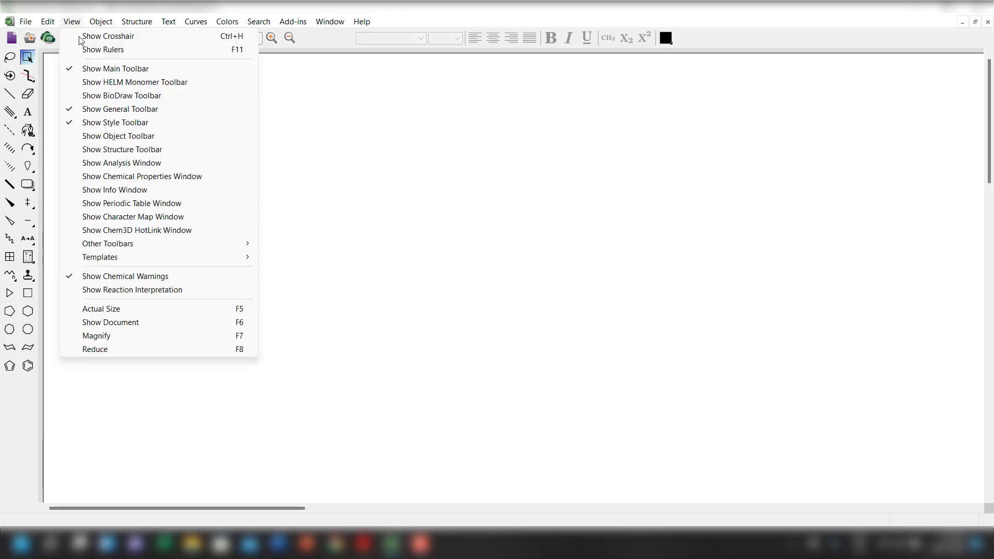
{"action": "left_click", "coordinate": [95, 35]}
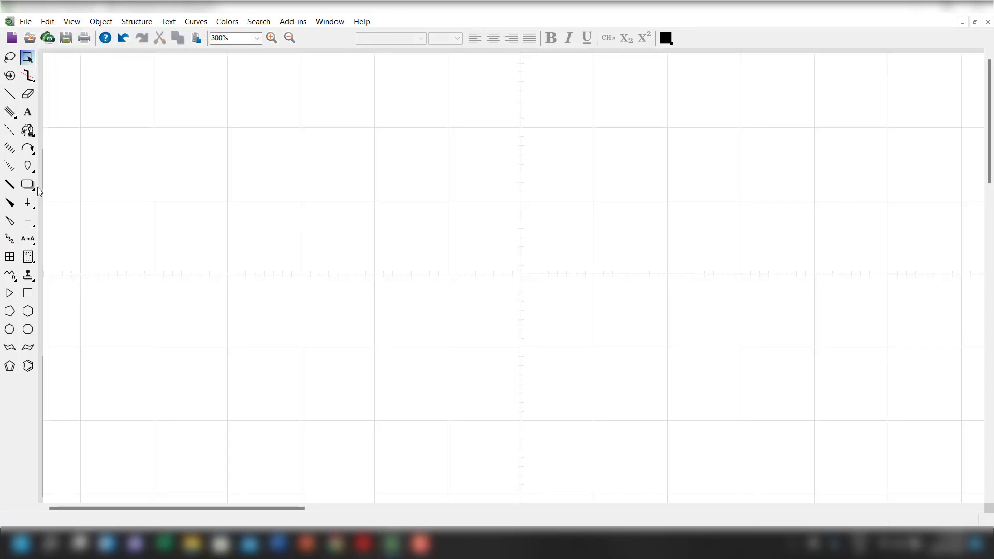
Draw a cyclohexane ring above the horizontal crosshair line and a straight horizontal reaction arrow with a solid head beside it, pointing away from the ring.
{"action": "left_click", "coordinate": [27, 311]}
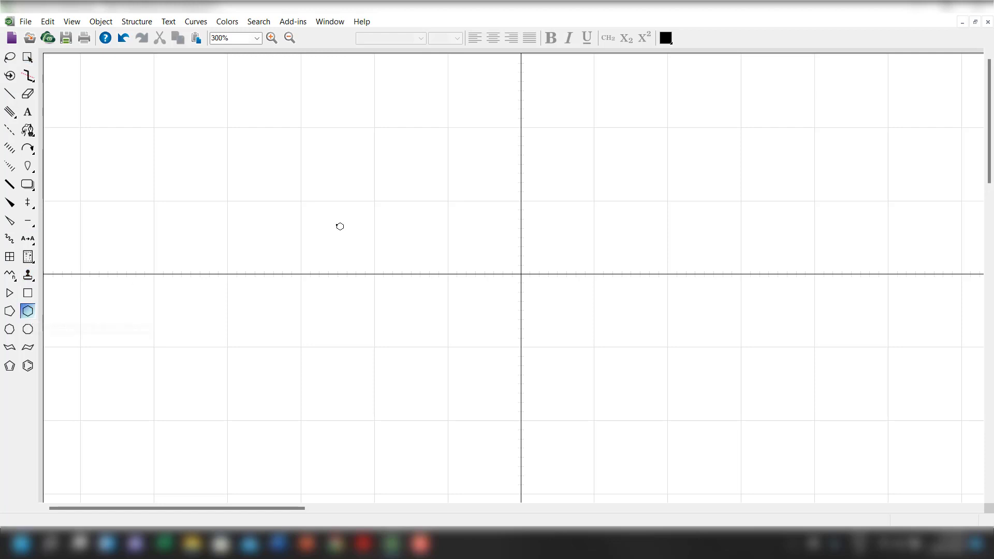
{"action": "left_click", "coordinate": [340, 227]}
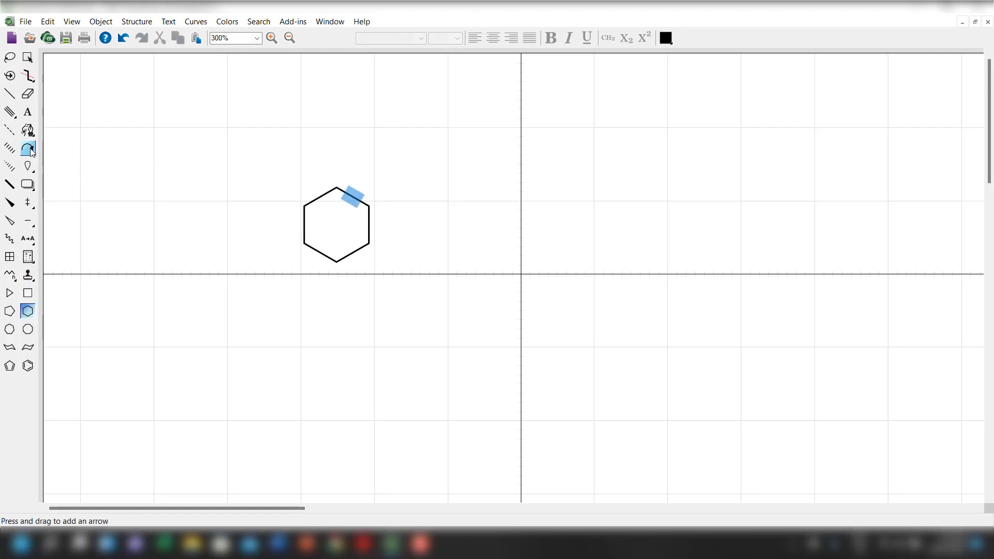
{"action": "left_click_drag", "start_coordinate": [28, 149], "coordinate": [83, 158]}
{"action": "left_click_drag", "start_coordinate": [412, 228], "coordinate": [495, 228]}
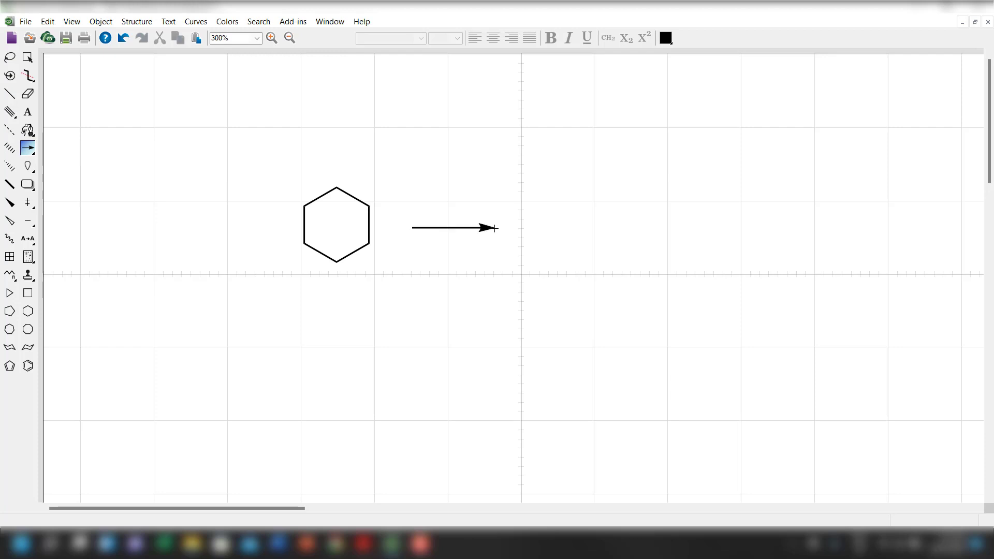
{"action": "left_click", "coordinate": [28, 293]}
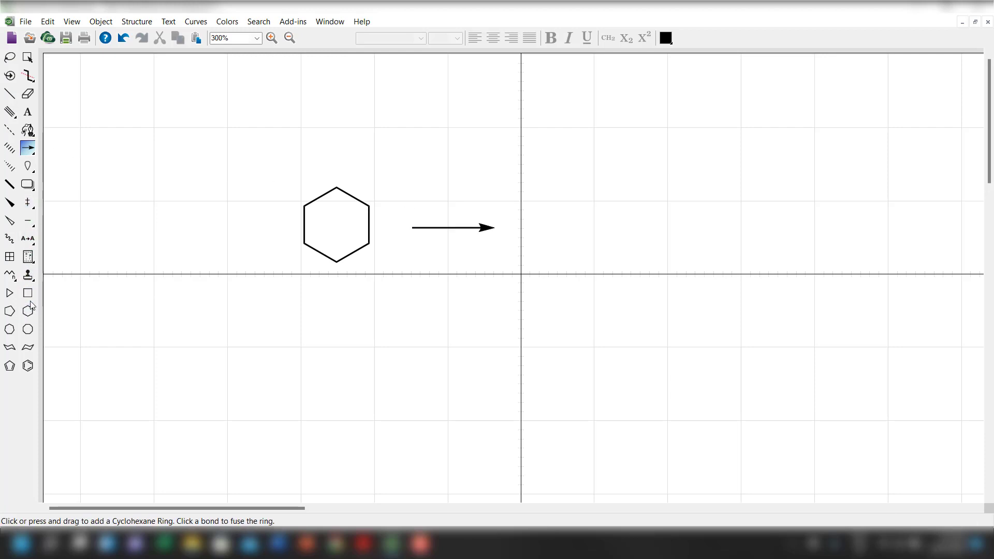
{"action": "left_click", "coordinate": [551, 237]}
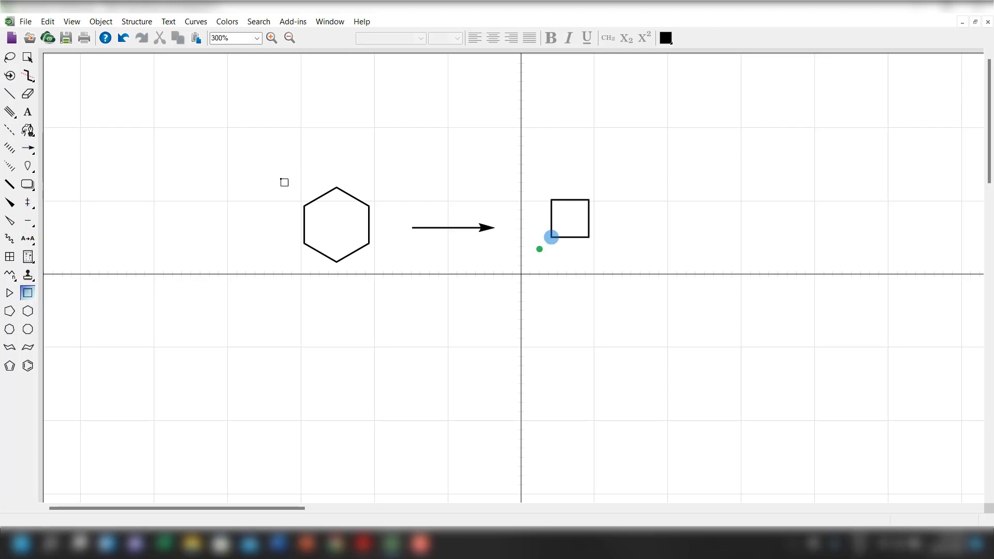
{"action": "left_click", "coordinate": [123, 37]}
Draw a second cyclohexane ring after the arrowhead and attach a single bond labelled Br to its upper-right carbon.
{"action": "left_click", "coordinate": [28, 311]}
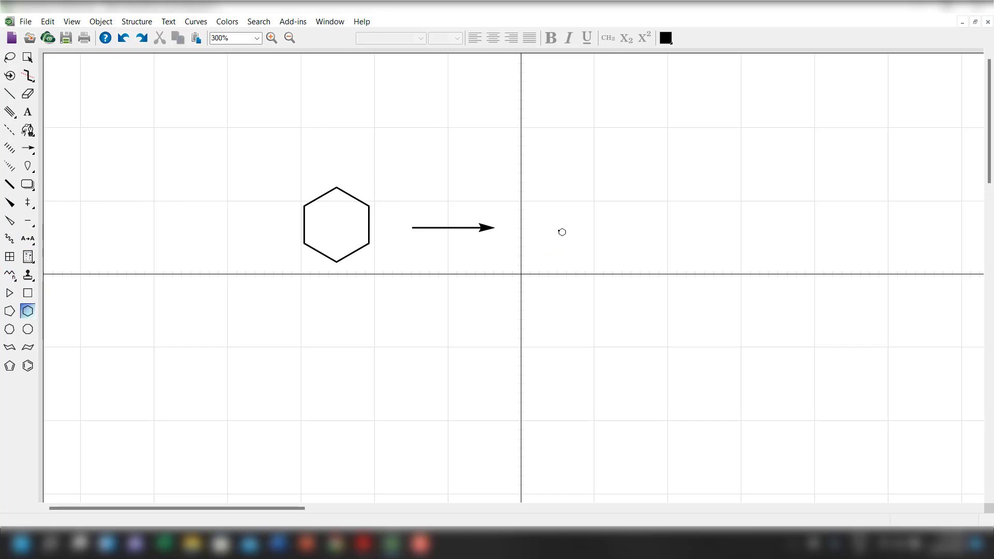
{"action": "left_click", "coordinate": [560, 230]}
{"action": "left_click", "coordinate": [9, 94]}
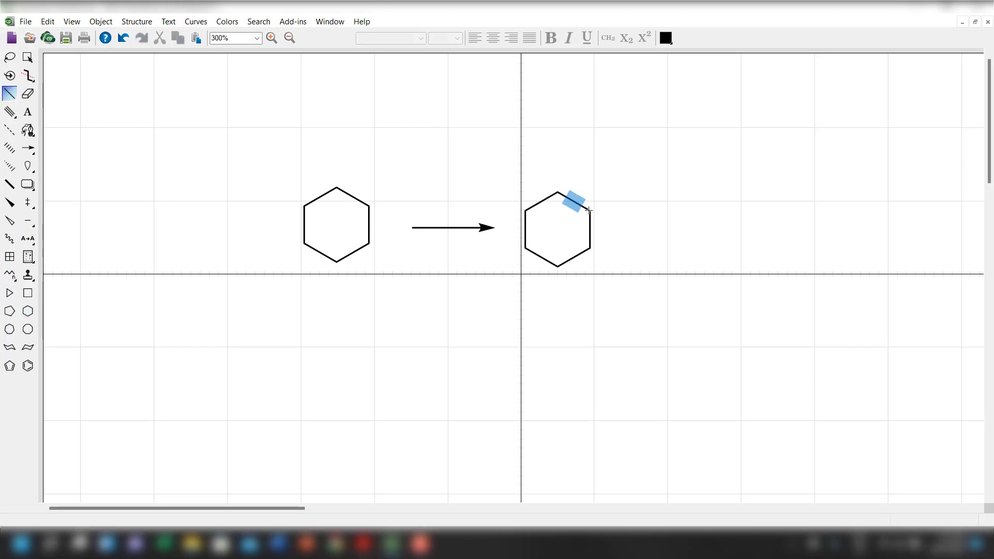
{"action": "left_click_drag", "start_coordinate": [590, 210], "coordinate": [622, 193]}
{"action": "left_click", "coordinate": [27, 112]}
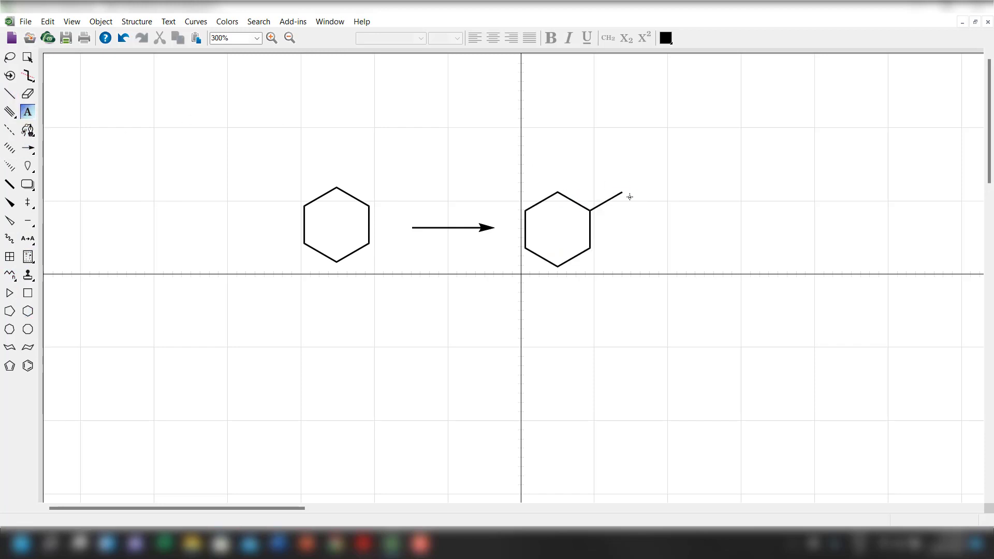
{"action": "left_click", "coordinate": [623, 193]}
{"action": "type", "text": "Br"}
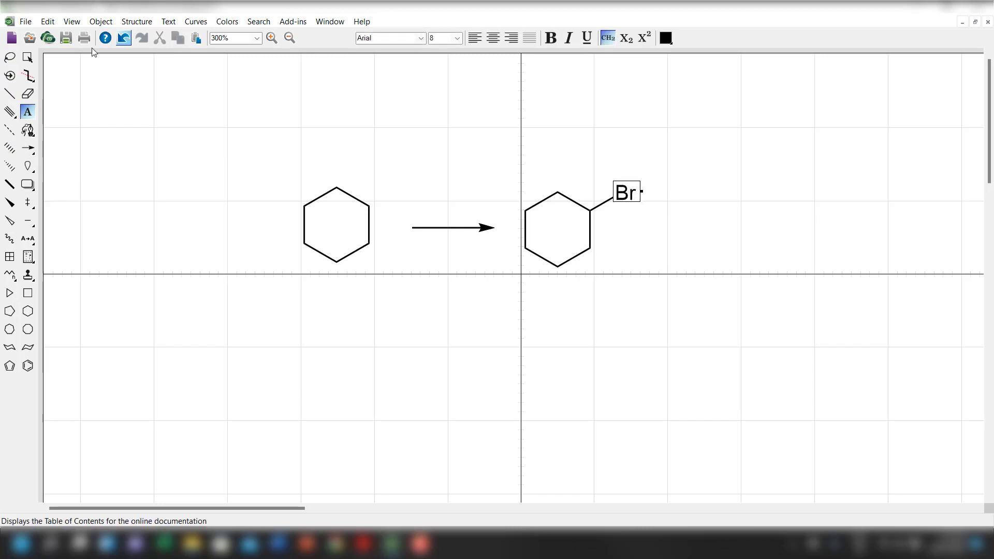
{"action": "left_click", "coordinate": [27, 57]}
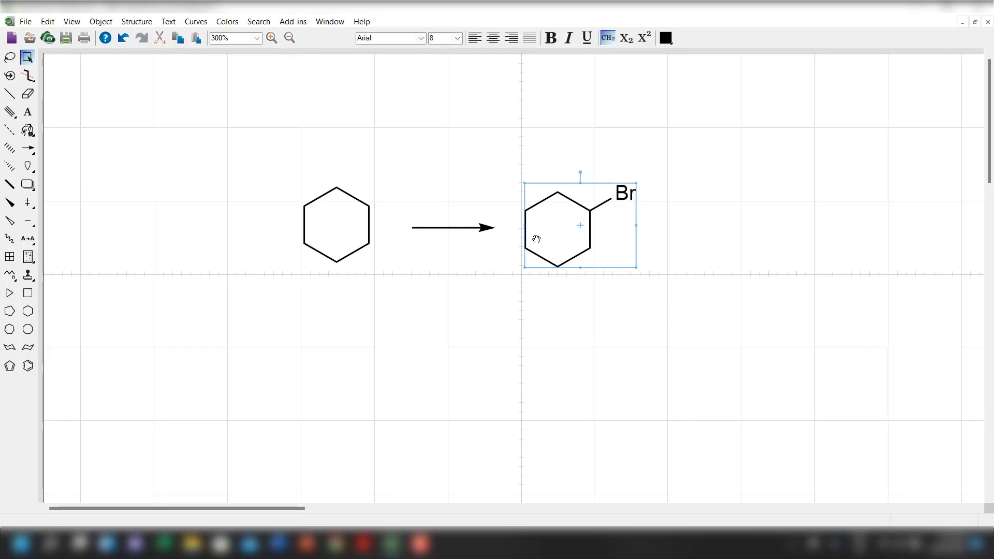
Hide the crosshair, shift the starting cyclohexane ring slightly down, and show the crosshair again.
{"action": "left_click", "coordinate": [72, 21]}
{"action": "left_click", "coordinate": [107, 33]}
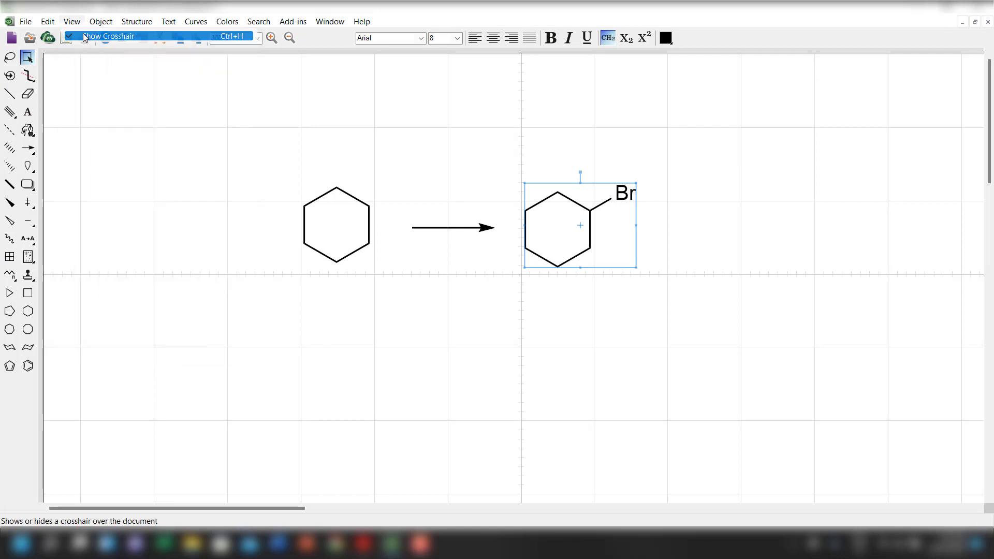
{"action": "left_click", "coordinate": [311, 229]}
{"action": "mouse_move", "coordinate": [340, 227]}
{"action": "left_mouse_down"}
{"action": "mouse_move", "coordinate": [562, 236]}
{"action": "mouse_move", "coordinate": [362, 232]}
{"action": "mouse_move", "coordinate": [345, 242]}
{"action": "left_mouse_up"}
{"action": "left_click", "coordinate": [49, 22]}
{"action": "left_click", "coordinate": [80, 37]}
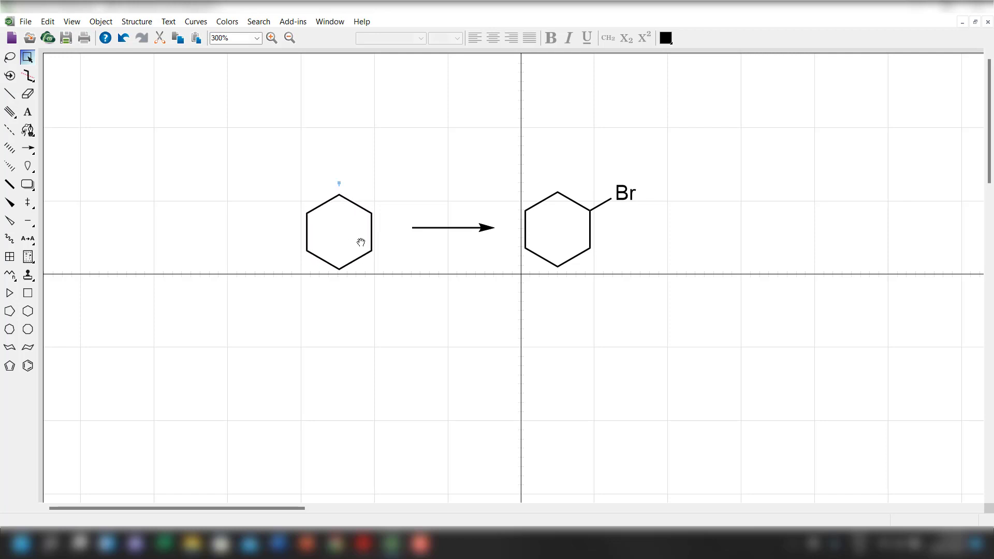
Move the reaction arrow and the bromocyclohexane slightly down to align them with the starting ring above the horizontal crosshair line.
{"action": "left_click", "coordinate": [469, 230]}
{"action": "left_click_drag", "start_coordinate": [469, 229], "coordinate": [461, 234]}
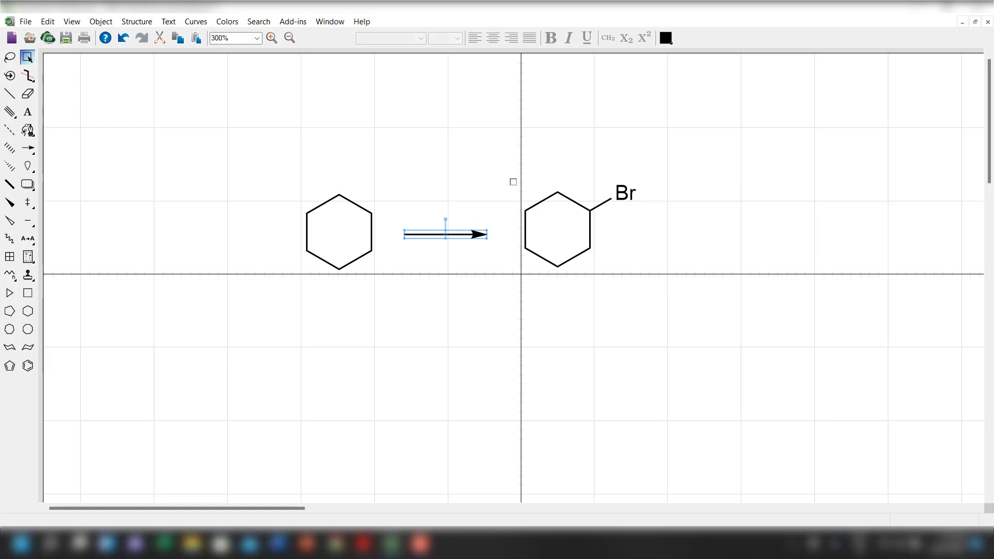
{"action": "left_click_drag", "start_coordinate": [513, 182], "coordinate": [642, 273]}
{"action": "left_click_drag", "start_coordinate": [578, 236], "coordinate": [581, 241]}
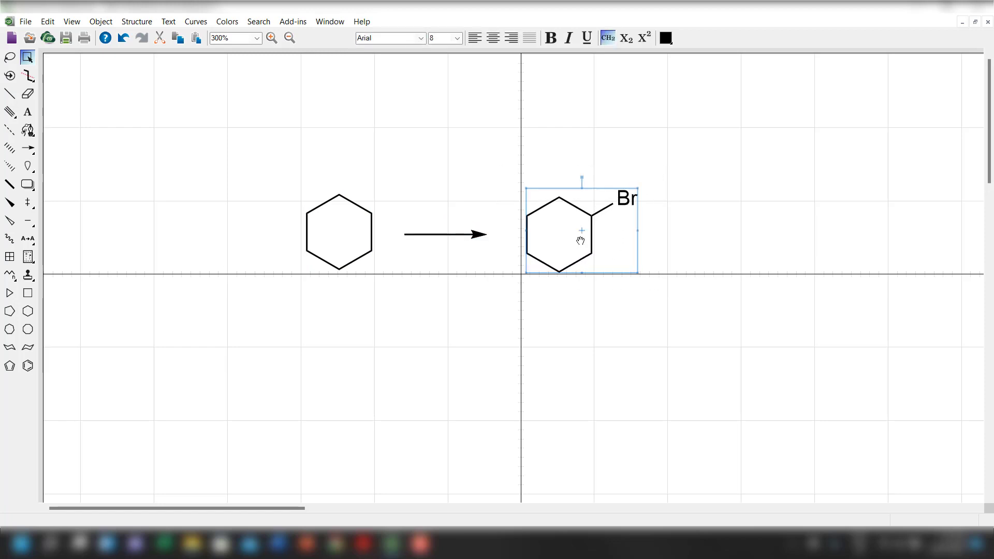
Show the periodic table window and place it clear of the reaction drawing.
{"action": "left_click", "coordinate": [94, 23]}
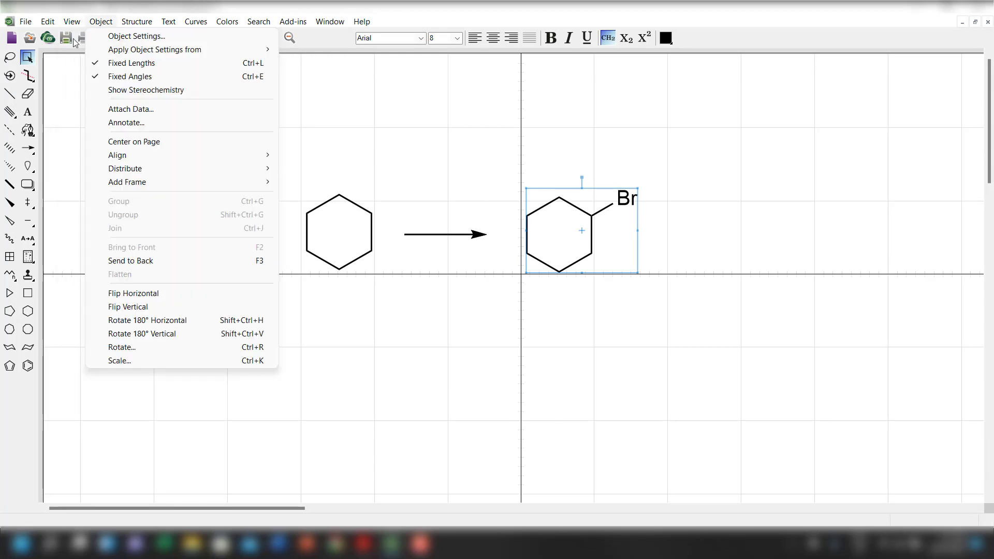
{"action": "mouse_move", "coordinate": [72, 21]}
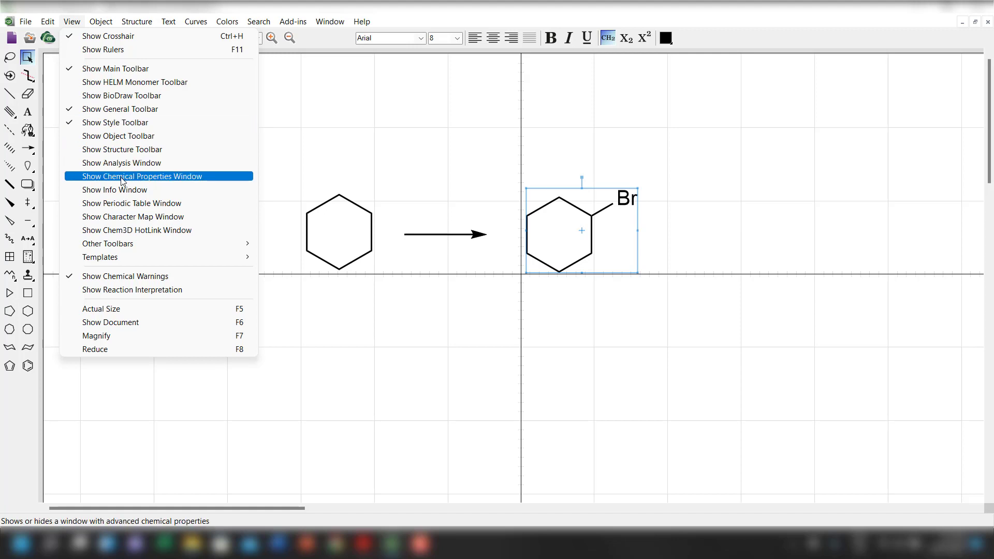
{"action": "left_click", "coordinate": [118, 204]}
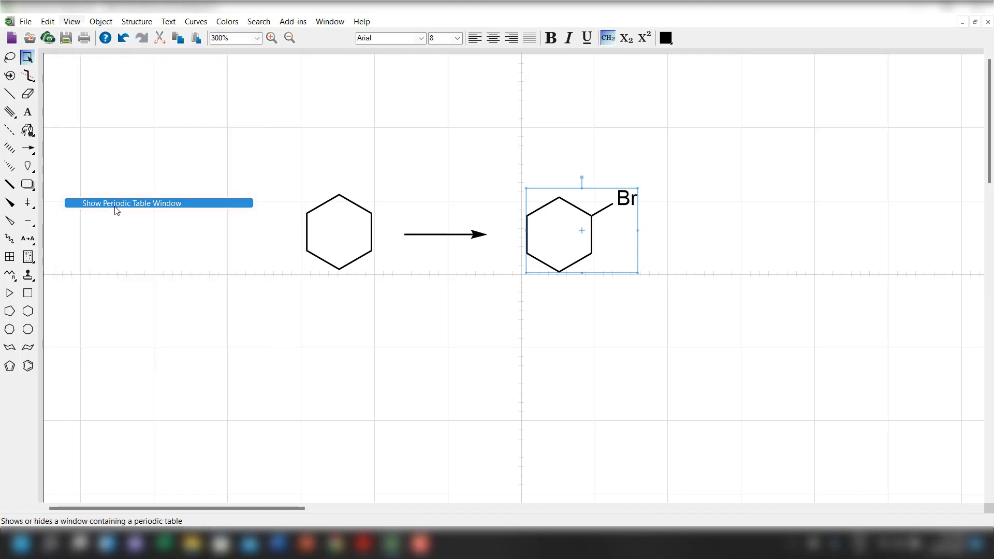
{"action": "left_click_drag", "start_coordinate": [845, 388], "coordinate": [879, 380]}
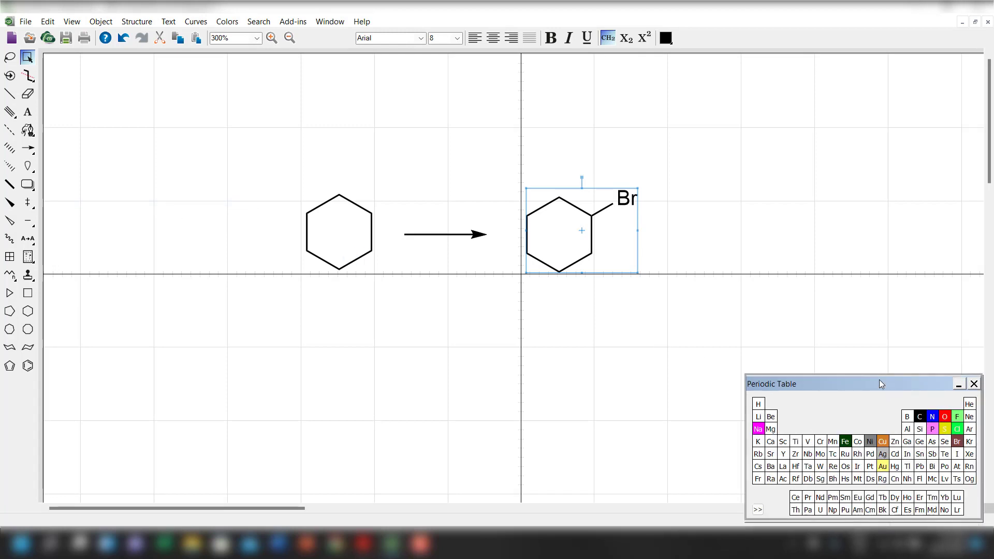
Replace the top carbon of both rings with oxygen and the Br substituent with chlorine, using the periodic table.
{"action": "left_click", "coordinate": [944, 419]}
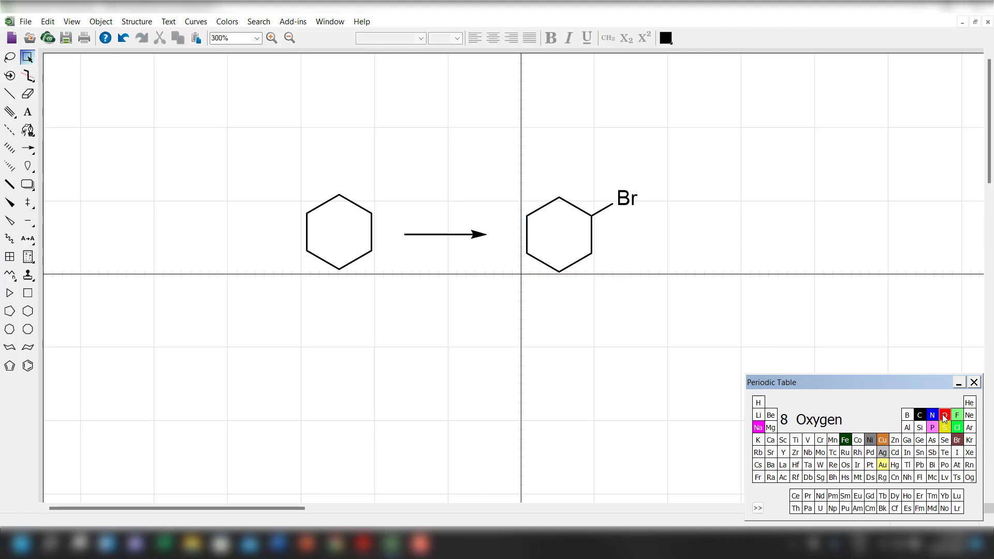
{"action": "left_click", "coordinate": [339, 197]}
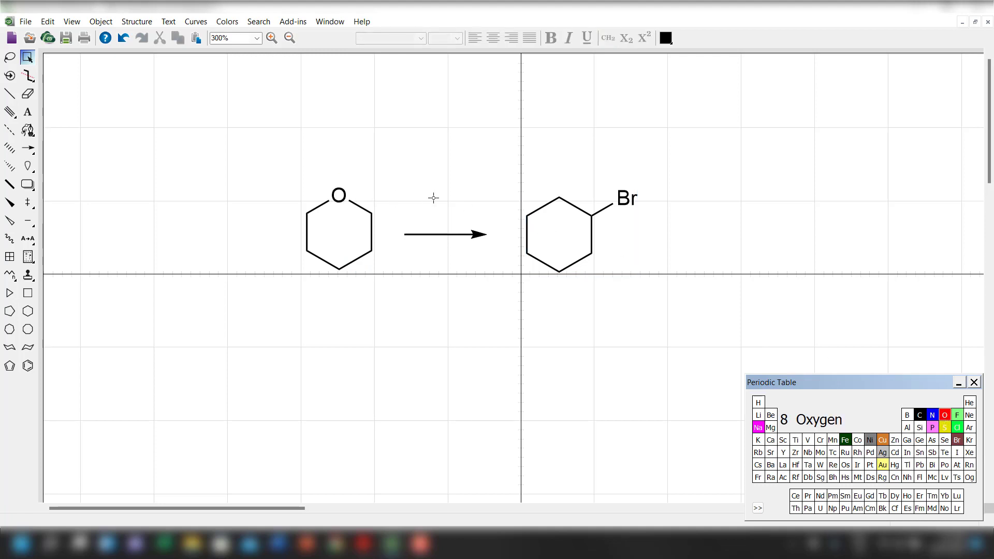
{"action": "left_click", "coordinate": [559, 197]}
{"action": "left_click", "coordinate": [957, 428]}
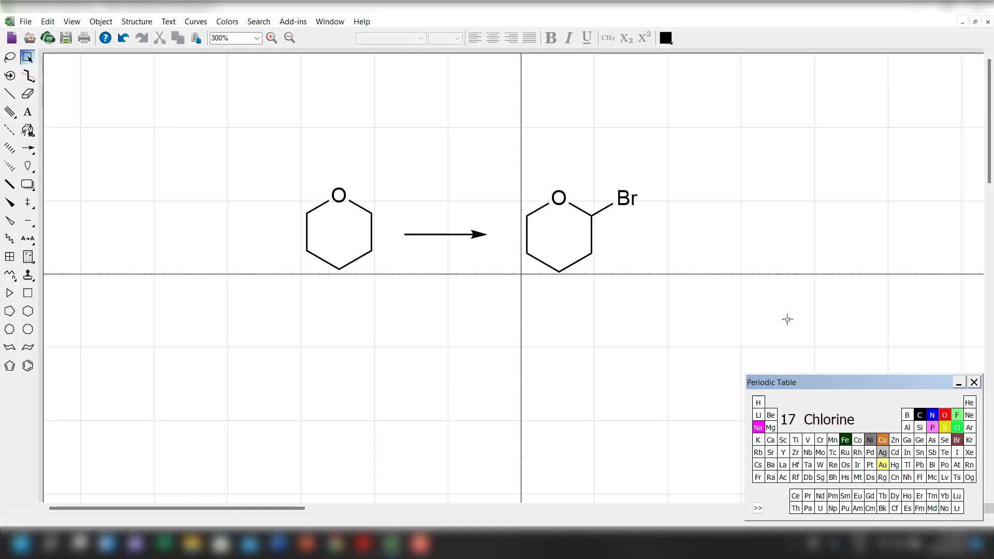
{"action": "left_click", "coordinate": [629, 199]}
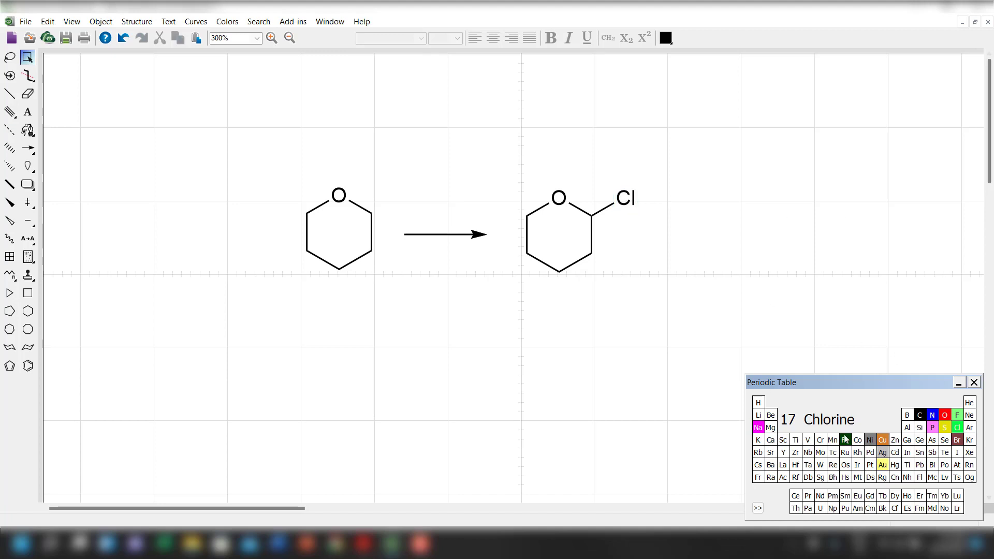
Delete the entire reaction drawing, including both rings and the arrow.
{"action": "double_click", "coordinate": [31, 59]}
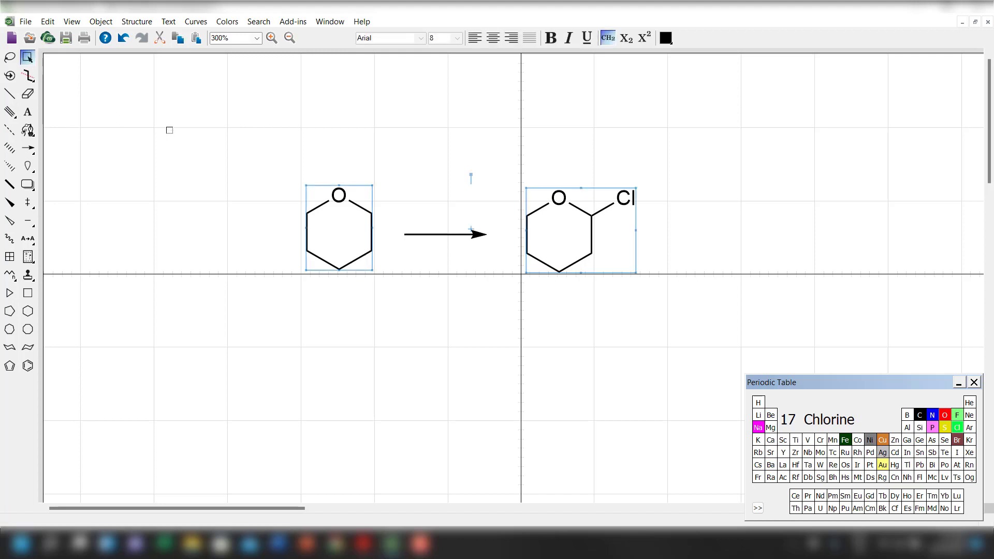
{"action": "left_click_drag", "start_coordinate": [221, 122], "coordinate": [683, 351]}
{"action": "key", "text": "Delete"}
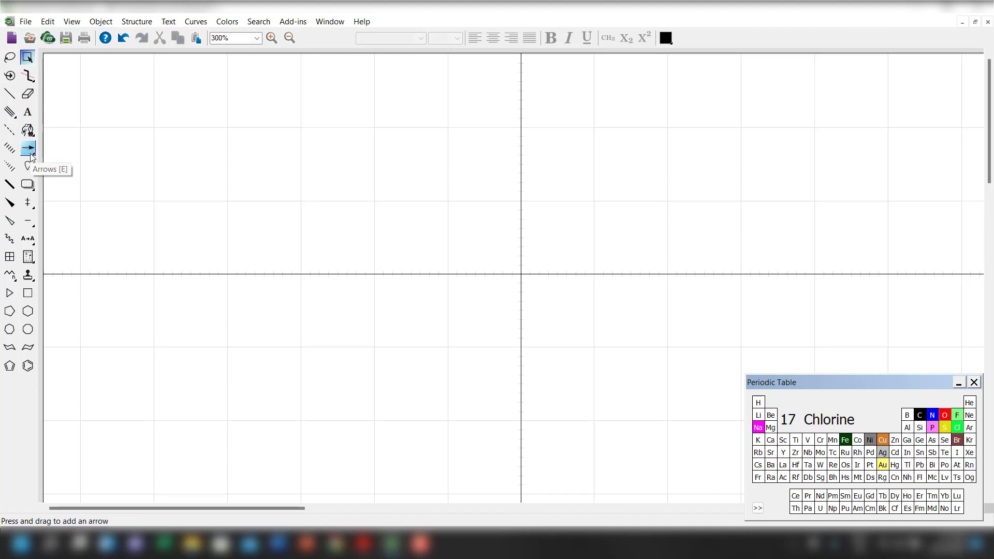
Draw a curved arrow with a solid head on the empty page and reshape its arc to bow downward.
{"action": "left_click_drag", "start_coordinate": [31, 158], "coordinate": [139, 269]}
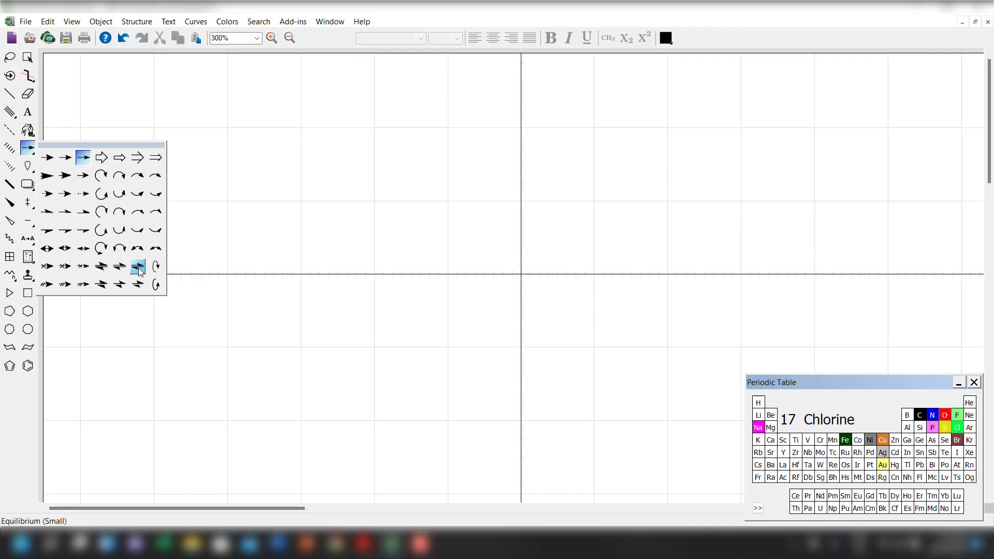
{"action": "left_click_drag", "start_coordinate": [140, 267], "coordinate": [306, 182]}
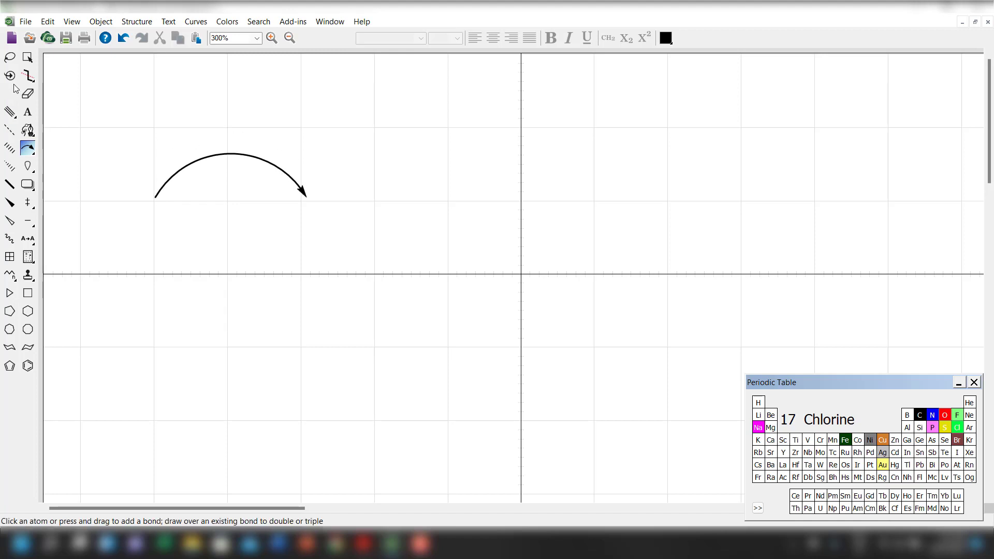
{"action": "left_click", "coordinate": [28, 58]}
{"action": "left_click", "coordinate": [27, 64]}
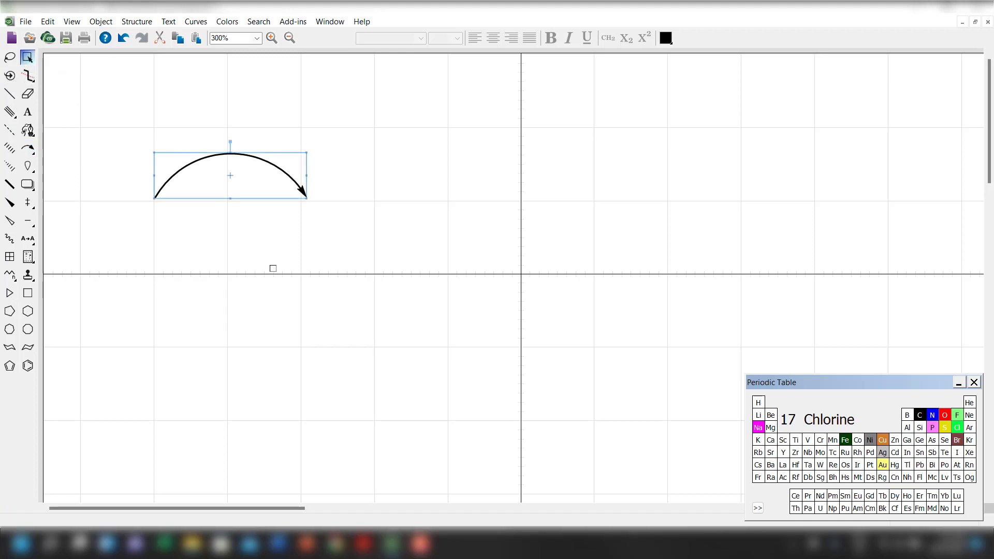
{"action": "left_click", "coordinate": [273, 269]}
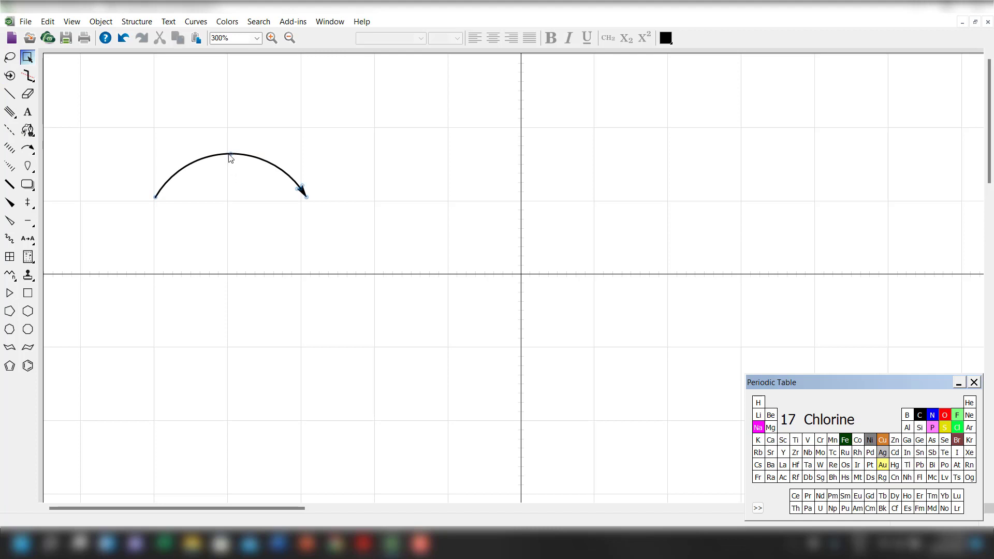
{"action": "left_click_drag", "start_coordinate": [230, 154], "coordinate": [242, 247]}
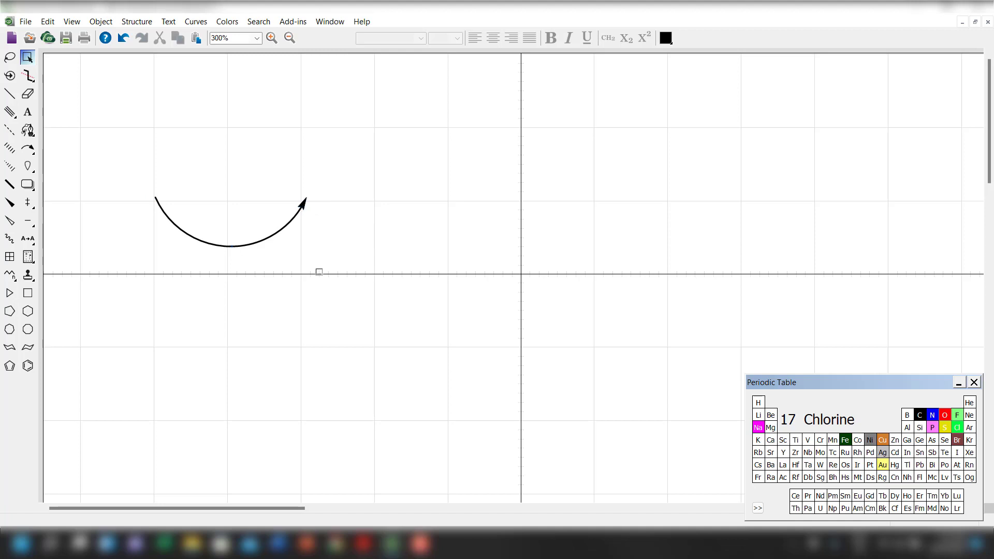
Change the curved arrow's solid head to an angled arrowhead.
{"action": "right_click", "coordinate": [302, 211]}
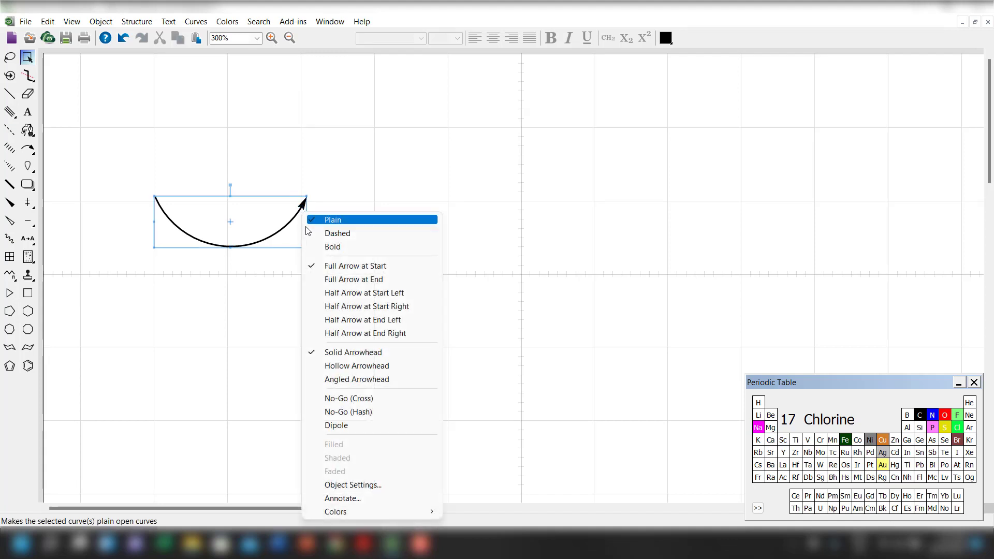
{"action": "left_click", "coordinate": [342, 382]}
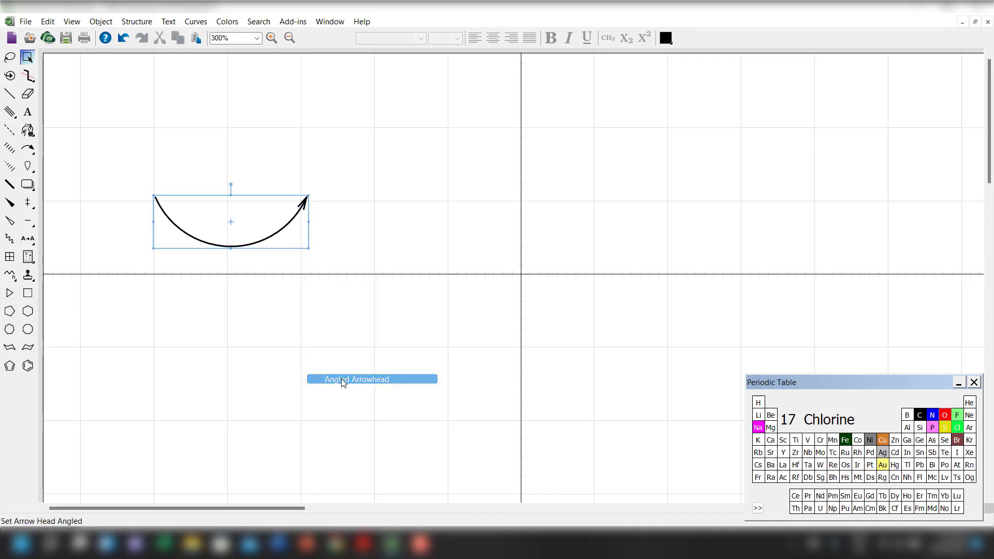
{"action": "left_click", "coordinate": [326, 246]}
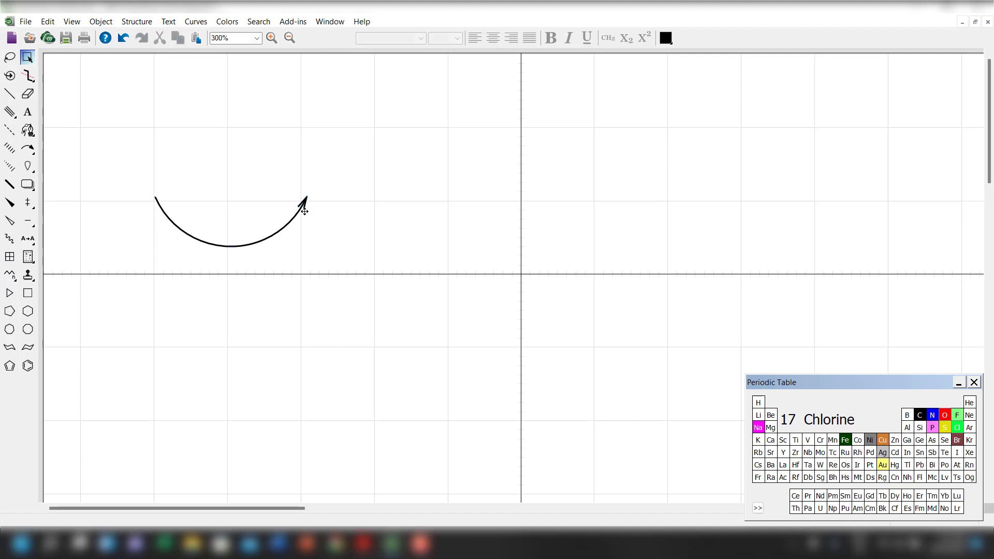
Reshape the curved arrow so it bows upward and move it to the upper right of the page.
{"action": "left_click_drag", "start_coordinate": [305, 209], "coordinate": [308, 210]}
{"action": "left_click", "coordinate": [54, 112]}
{"action": "left_click_drag", "start_coordinate": [155, 198], "coordinate": [189, 234]}
{"action": "left_click_drag", "start_coordinate": [257, 241], "coordinate": [763, 143]}
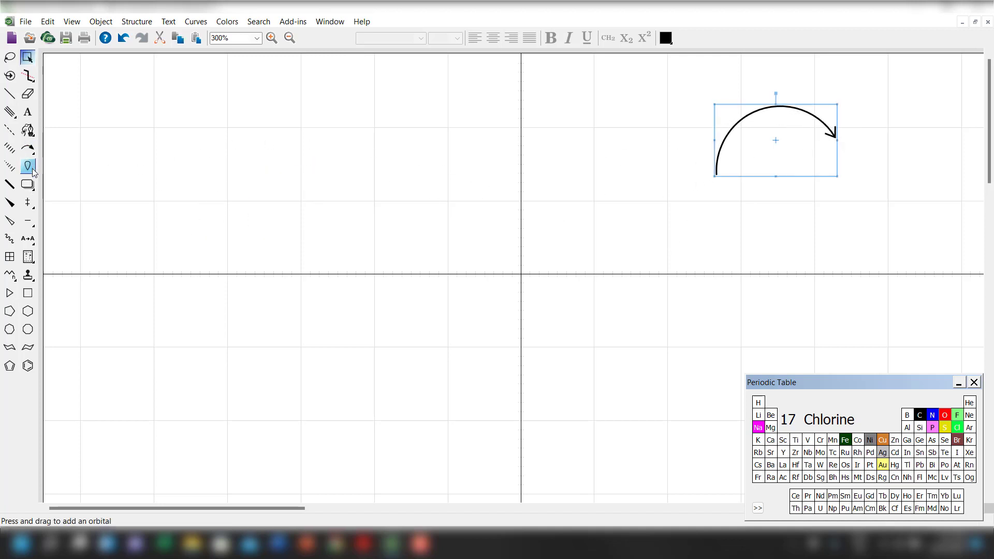
Place a p orbital with a shaded upper lobe on the empty area left of the vertical crosshair line.
{"action": "mouse_move", "coordinate": [29, 170]}
{"action": "left_mouse_down"}
{"action": "mouse_move", "coordinate": [50, 169]}
{"action": "mouse_move", "coordinate": [92, 197]}
{"action": "mouse_move", "coordinate": [85, 185]}
{"action": "mouse_move", "coordinate": [84, 213]}
{"action": "mouse_move", "coordinate": [103, 214]}
{"action": "mouse_move", "coordinate": [103, 195]}
{"action": "left_mouse_up"}
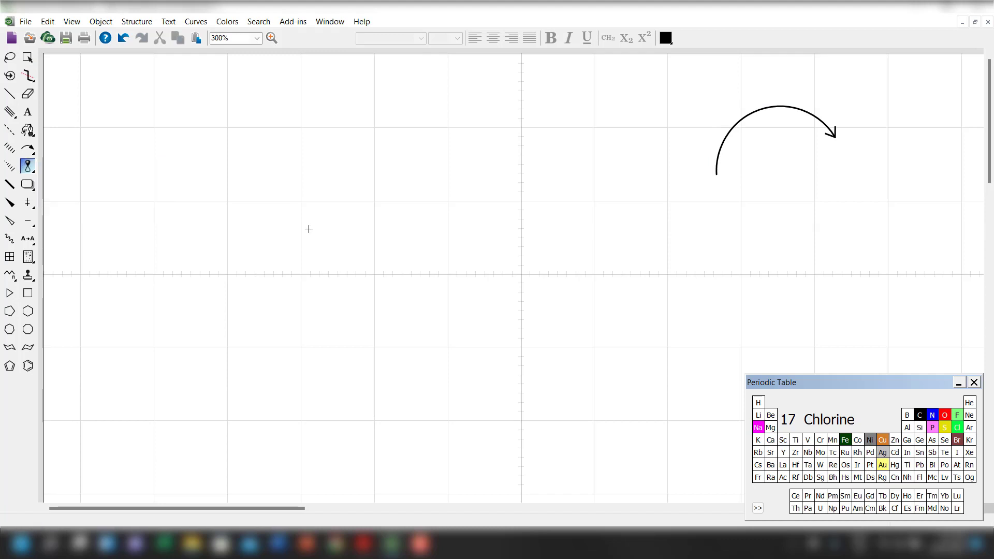
{"action": "left_click", "coordinate": [308, 229]}
{"action": "left_click", "coordinate": [28, 57]}
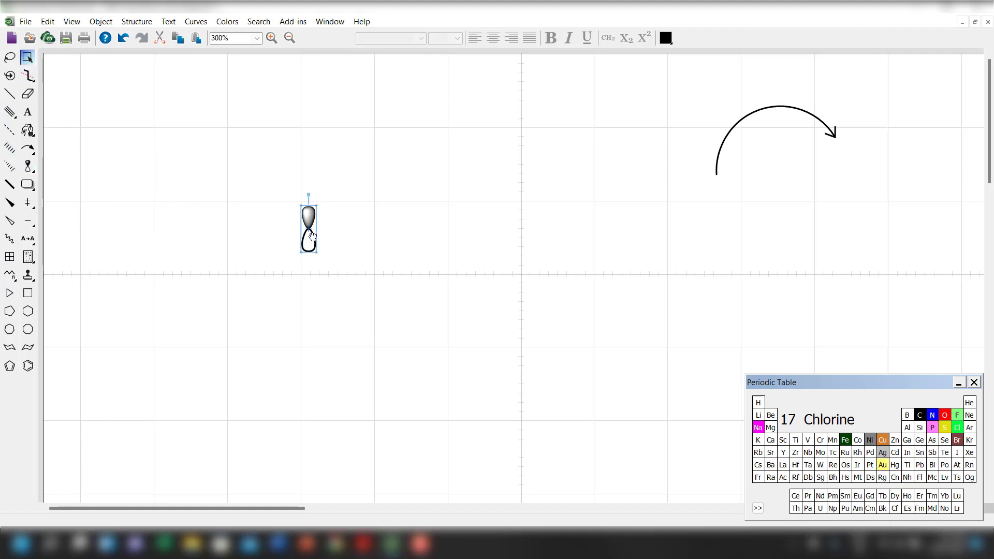
Try enlarging the orbital freehand, and undo the resize.
{"action": "left_click_drag", "start_coordinate": [319, 256], "coordinate": [375, 286]}
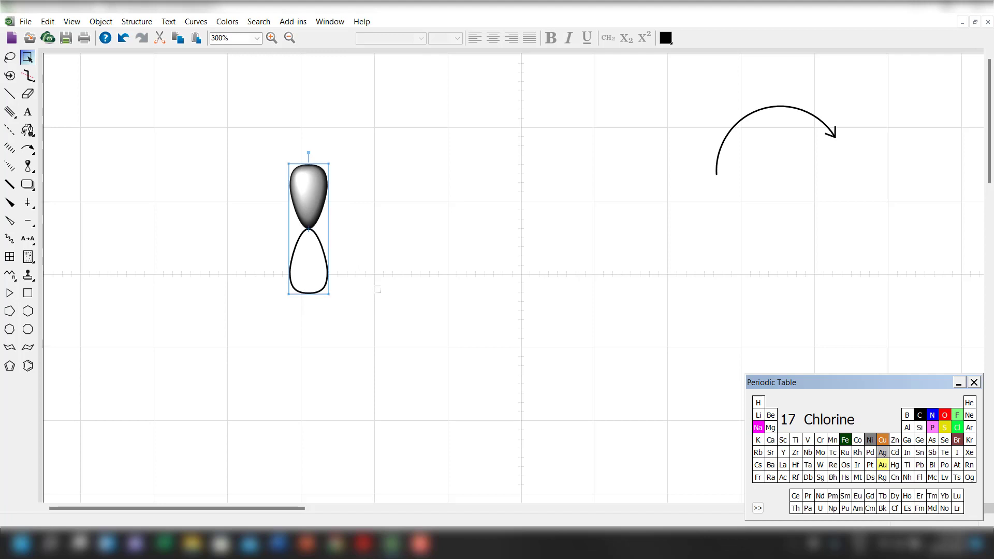
{"action": "key", "text": "ctrl+z"}
{"action": "right_click", "coordinate": [308, 238]}
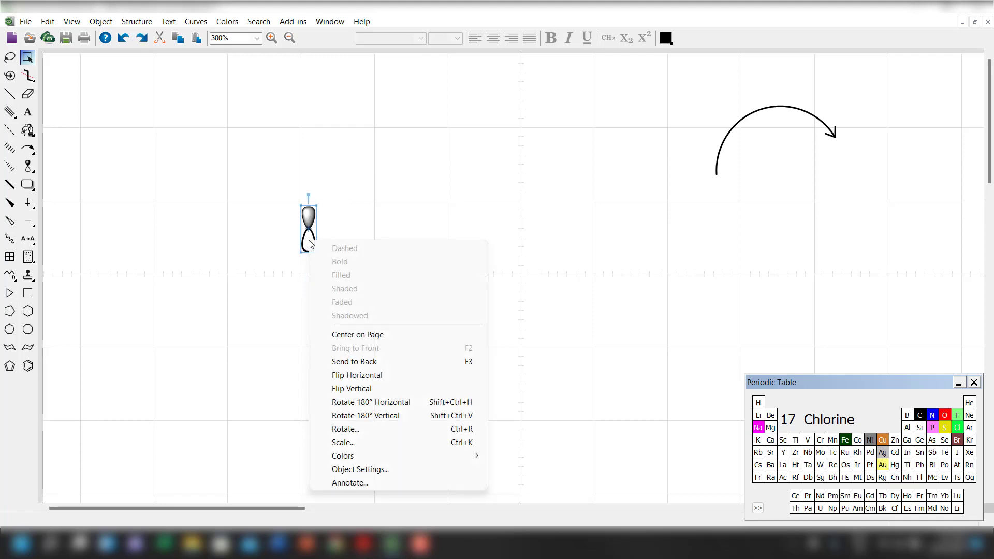
{"action": "left_click", "coordinate": [341, 218]}
Scale the orbital by 150% and move it to the left of the curved arrow.
{"action": "left_click_drag", "start_coordinate": [255, 164], "coordinate": [369, 327]}
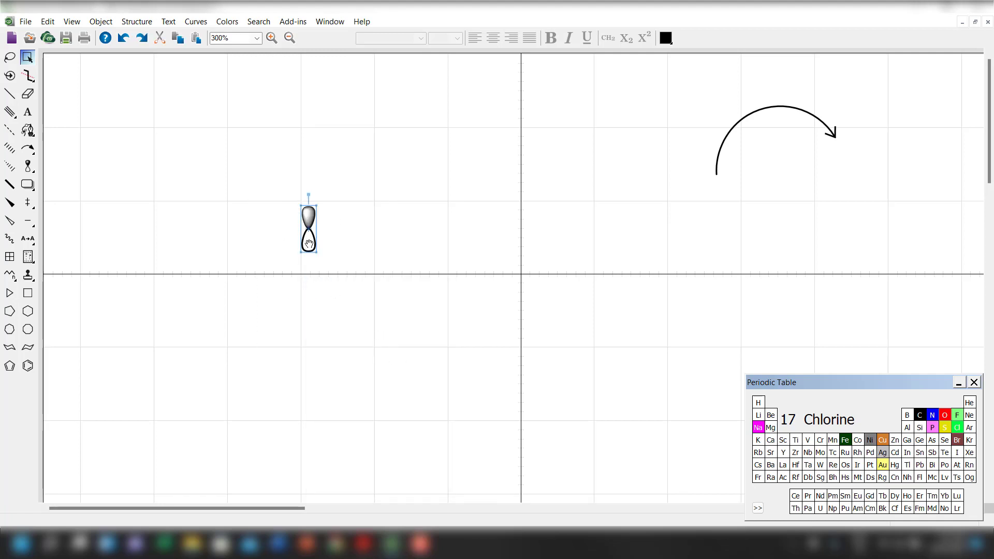
{"action": "left_click_drag", "start_coordinate": [287, 181], "coordinate": [353, 308]}
{"action": "right_click", "coordinate": [309, 248]}
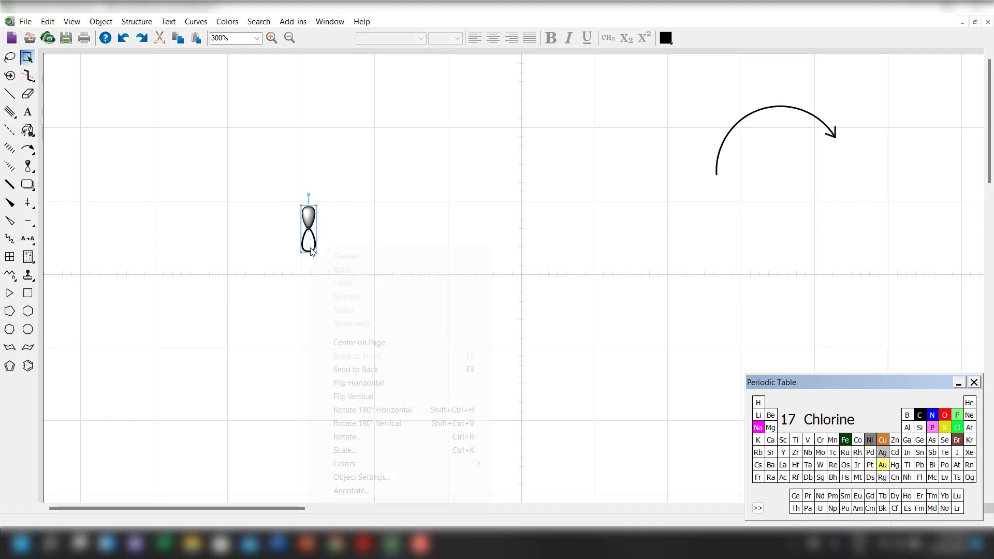
{"action": "left_click", "coordinate": [373, 448]}
{"action": "type", "text": "15"}
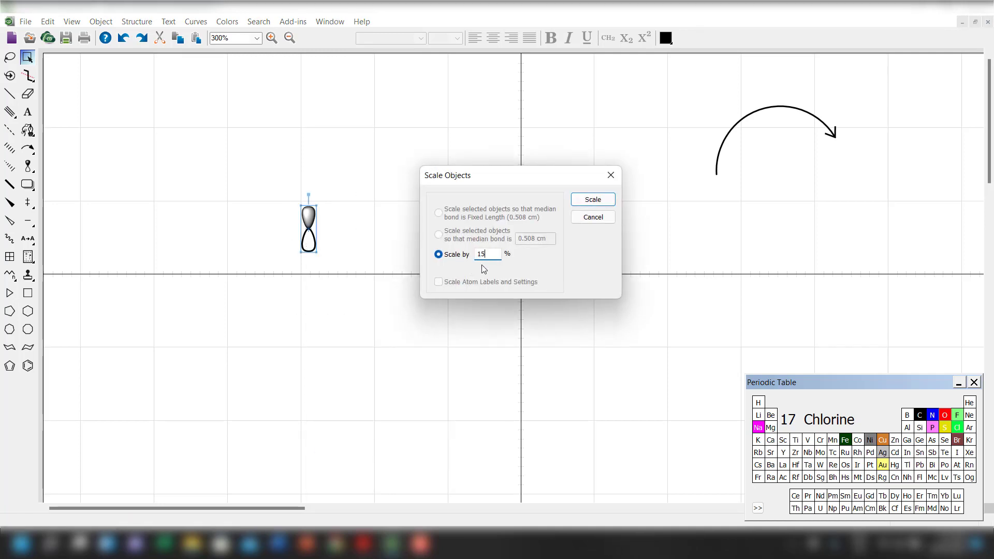
{"action": "type", "text": "0"}
{"action": "key", "text": "Return"}
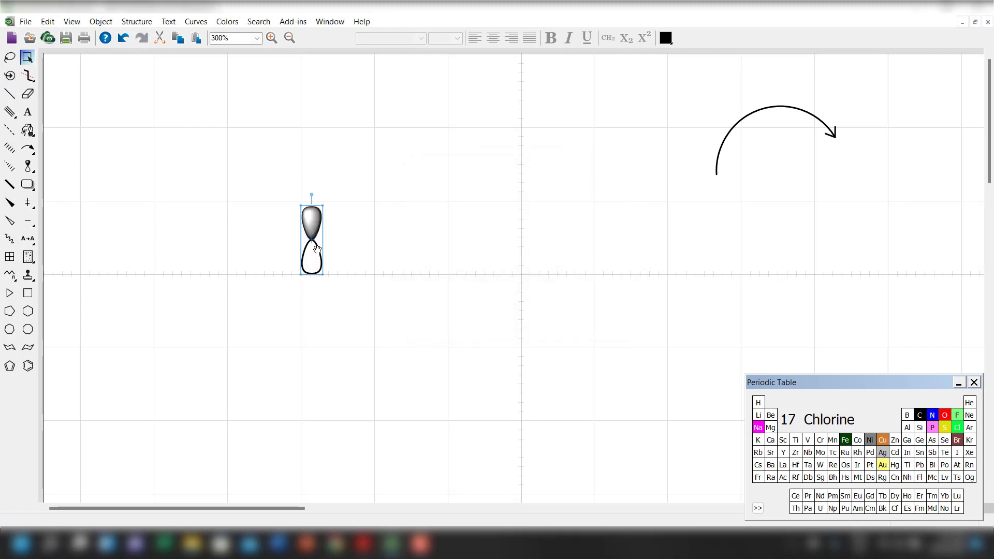
{"action": "left_click_drag", "start_coordinate": [317, 249], "coordinate": [608, 141]}
{"action": "left_click", "coordinate": [479, 280]}
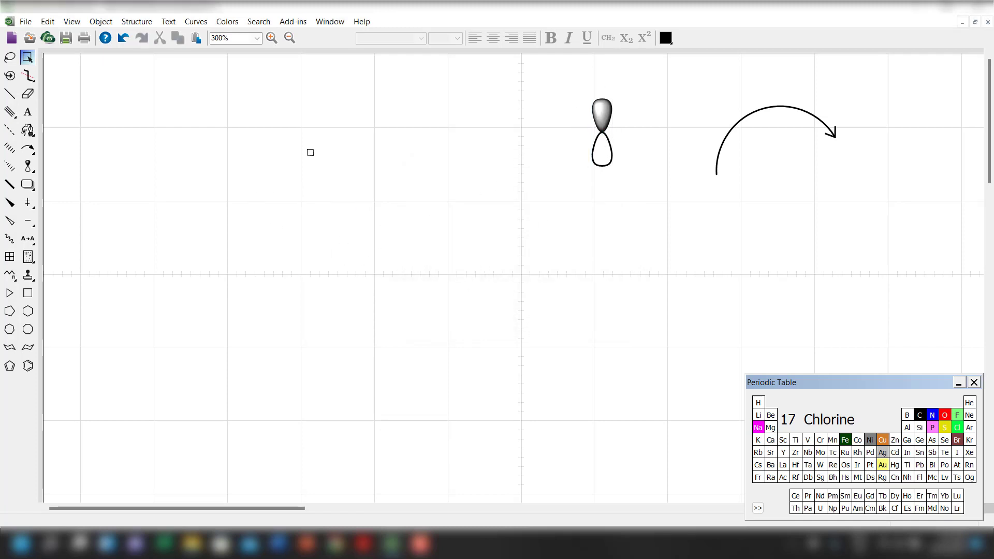
Place a circled plus charge in the page's upper left area and a circled minus charge directly below it.
{"action": "left_click", "coordinate": [27, 202]}
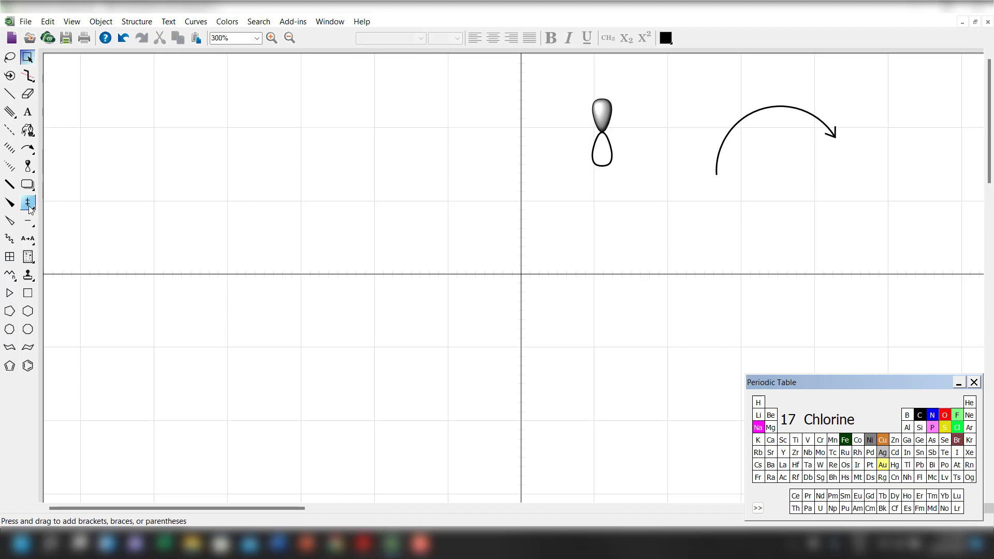
{"action": "mouse_move", "coordinate": [29, 195]}
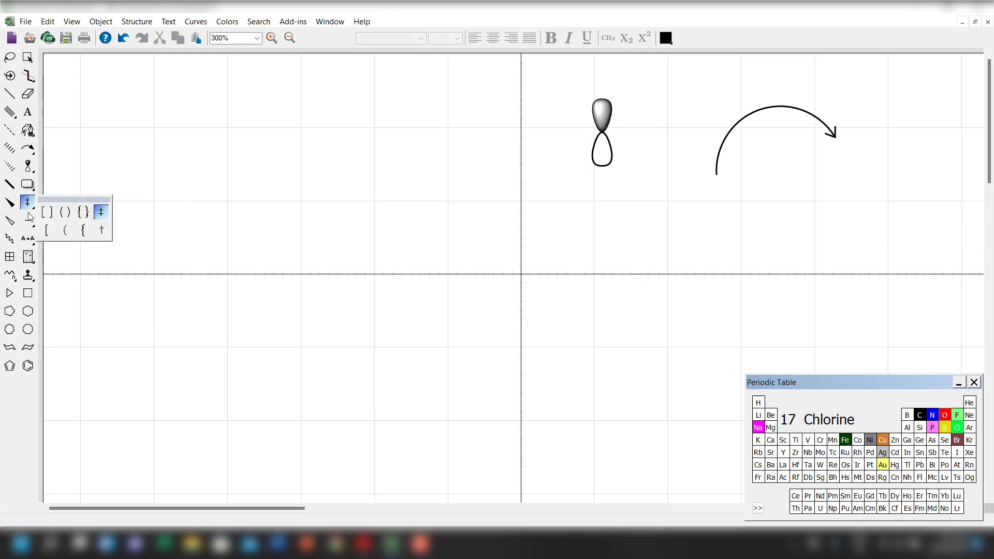
{"action": "left_click", "coordinate": [47, 231]}
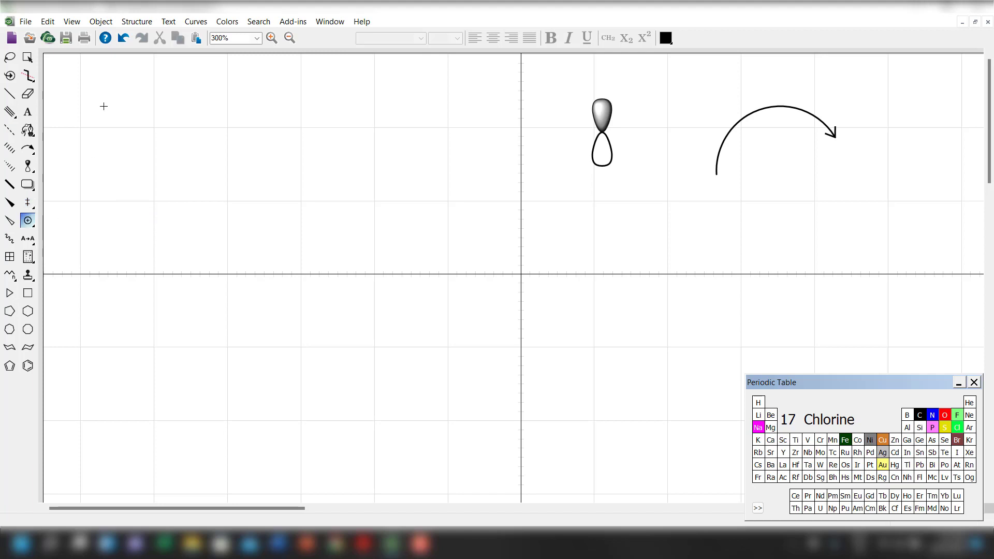
{"action": "left_click", "coordinate": [103, 106]}
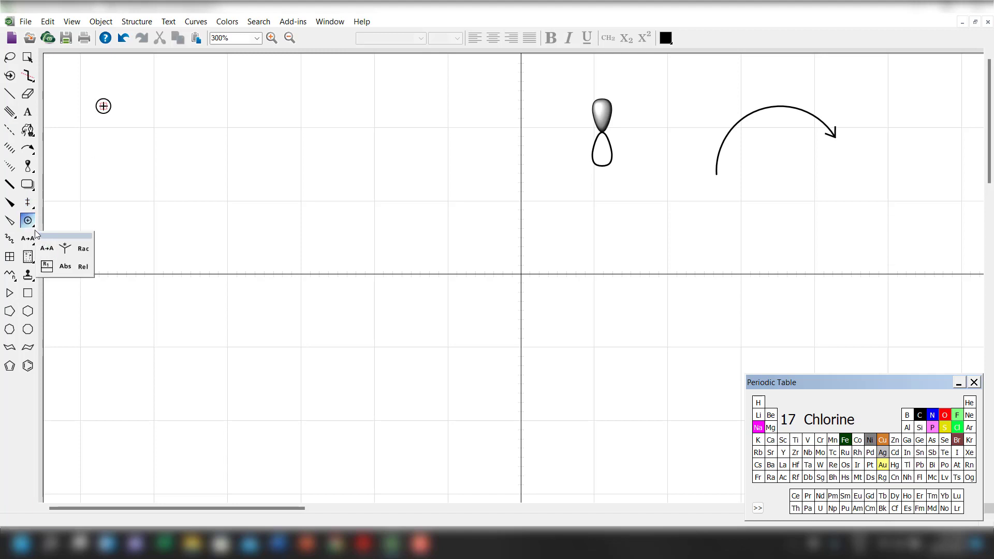
{"action": "mouse_move", "coordinate": [30, 221]}
{"action": "left_click", "coordinate": [47, 249]}
{"action": "left_click", "coordinate": [105, 137]}
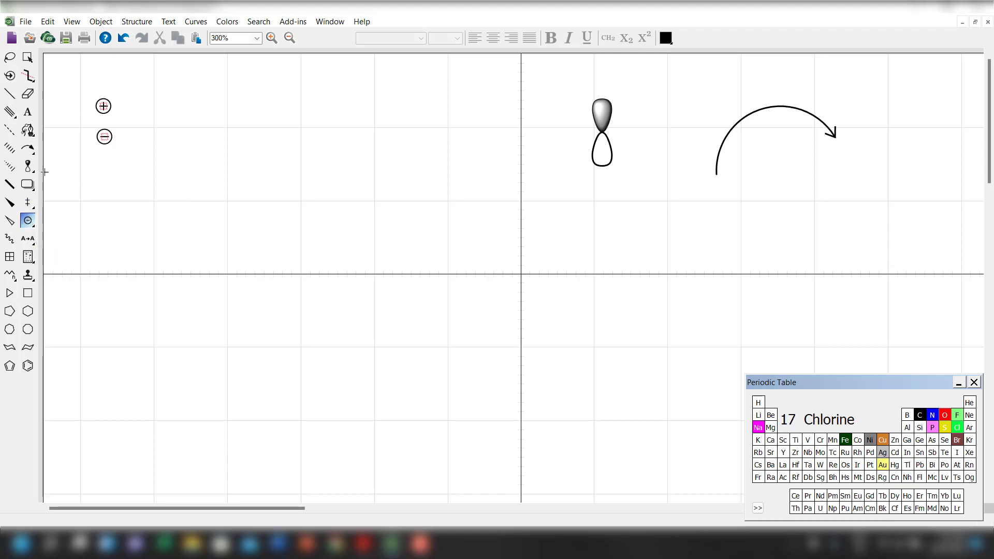
Scale the circled plus and minus charges together by 75%.
{"action": "left_click", "coordinate": [27, 57]}
{"action": "left_click_drag", "start_coordinate": [149, 181], "coordinate": [88, 84]}
{"action": "right_click", "coordinate": [106, 129]}
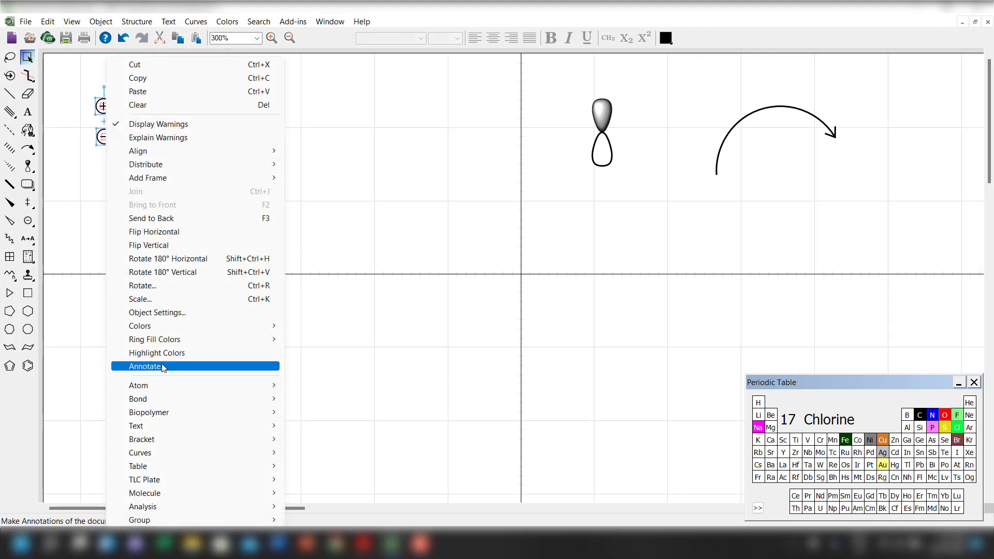
{"action": "left_click", "coordinate": [164, 299]}
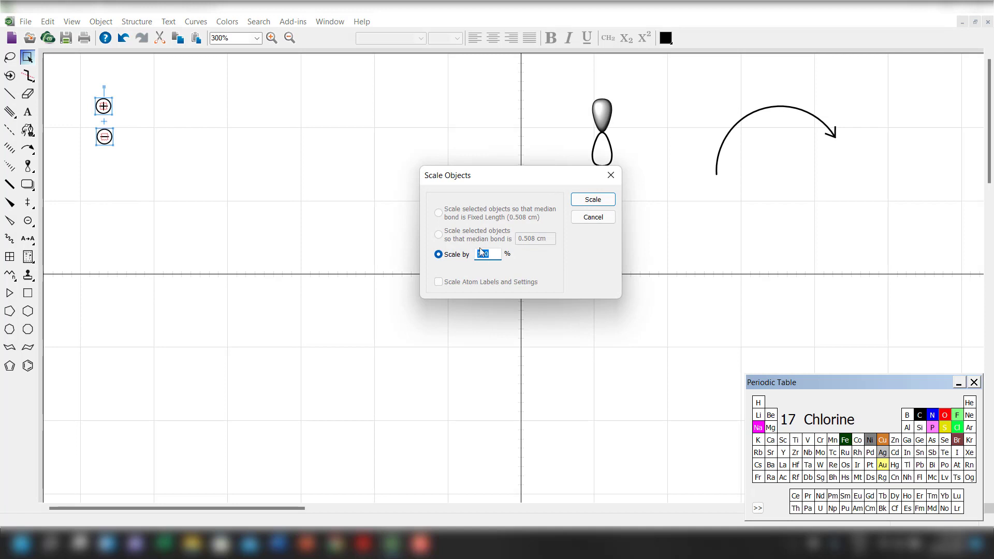
{"action": "type", "text": "75"}
{"action": "key", "text": "Return"}
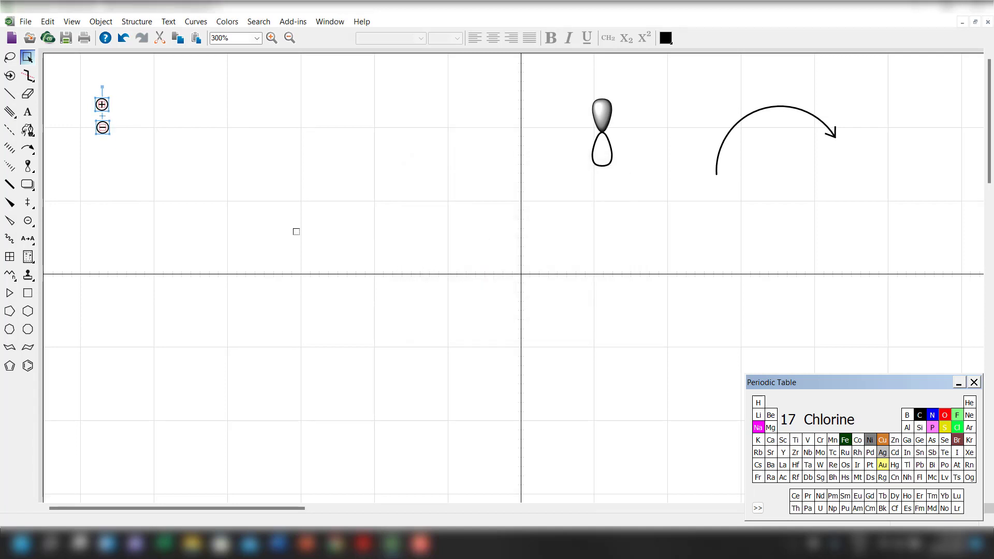
{"action": "left_click", "coordinate": [144, 183]}
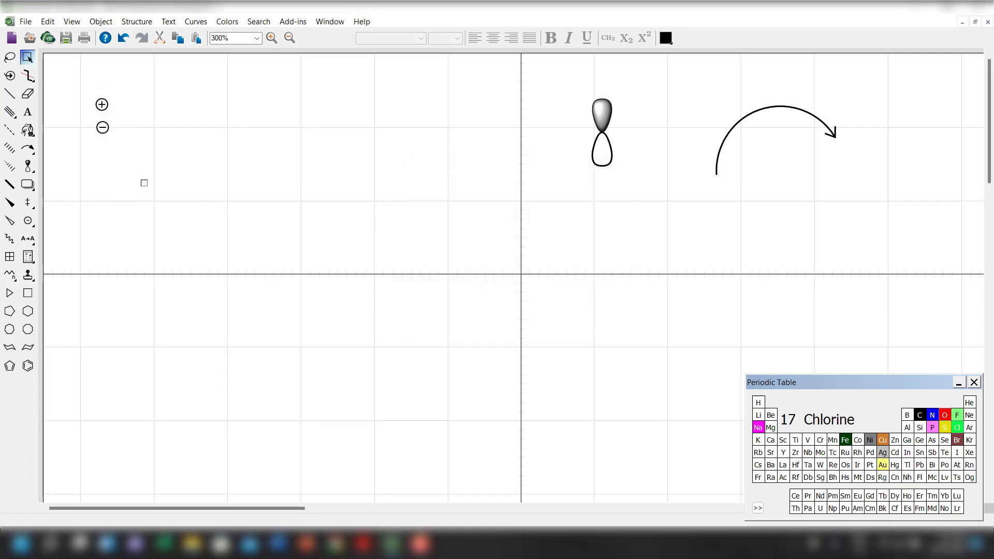
Place a lone pair on the page below and right of the charges, with a single radical dot beneath it.
{"action": "left_click", "coordinate": [32, 153]}
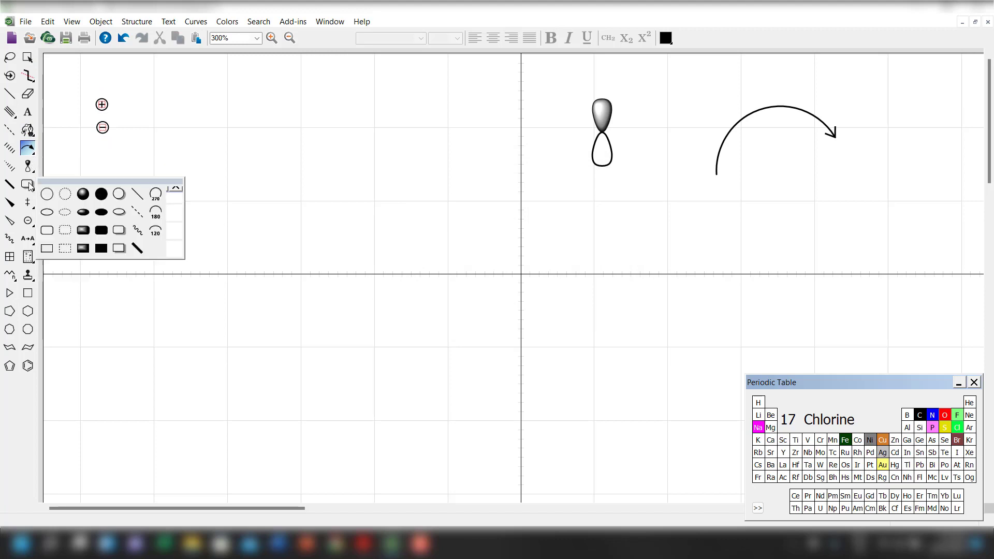
{"action": "mouse_move", "coordinate": [29, 222]}
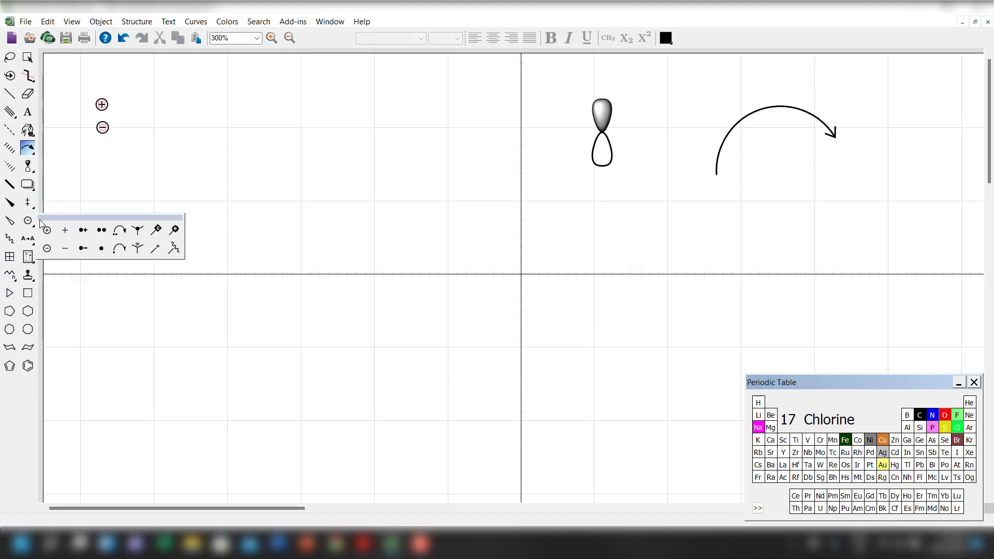
{"action": "left_click", "coordinate": [104, 246]}
{"action": "left_click", "coordinate": [251, 198]}
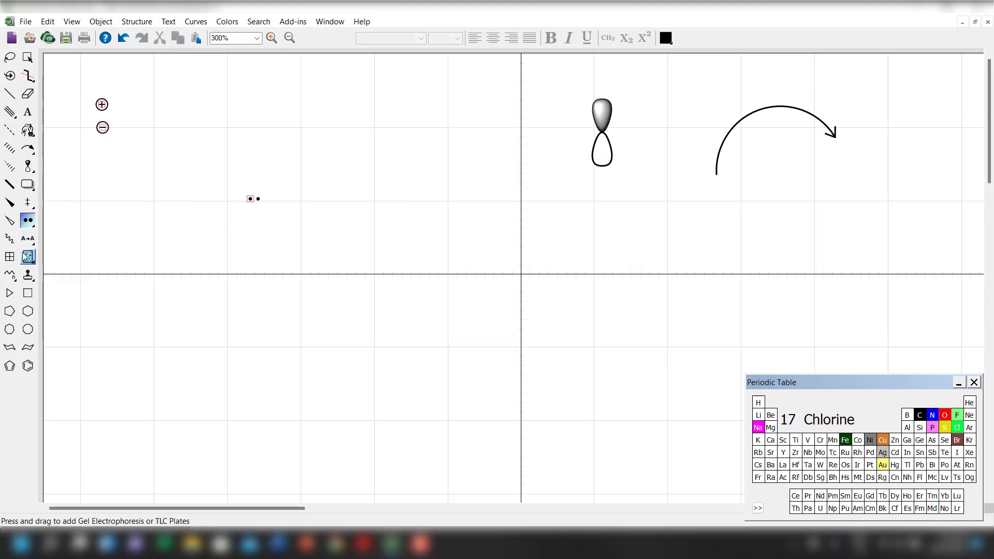
{"action": "mouse_move", "coordinate": [27, 219]}
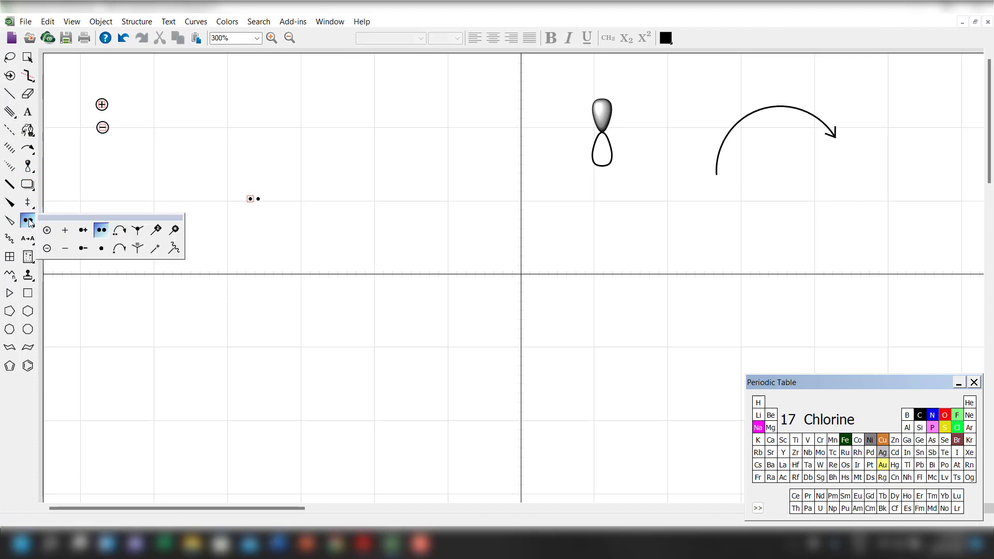
{"action": "left_click", "coordinate": [102, 248]}
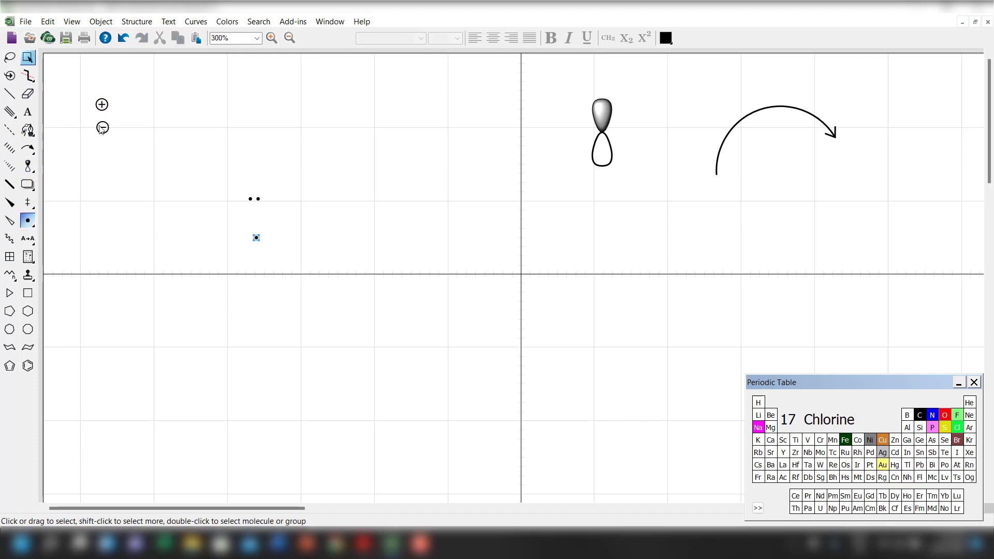
Scale the lone pair and radical dot by 200%, and move the radical dot up and to the right, away from the pair.
{"action": "left_click", "coordinate": [28, 58]}
{"action": "left_click_drag", "start_coordinate": [211, 156], "coordinate": [253, 242]}
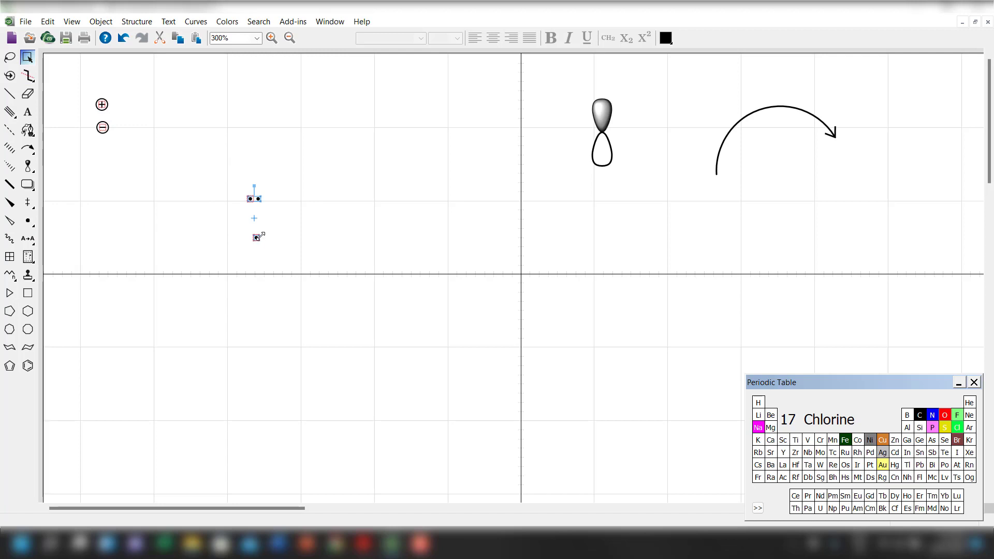
{"action": "right_click", "coordinate": [257, 238]}
{"action": "left_click", "coordinate": [313, 349]}
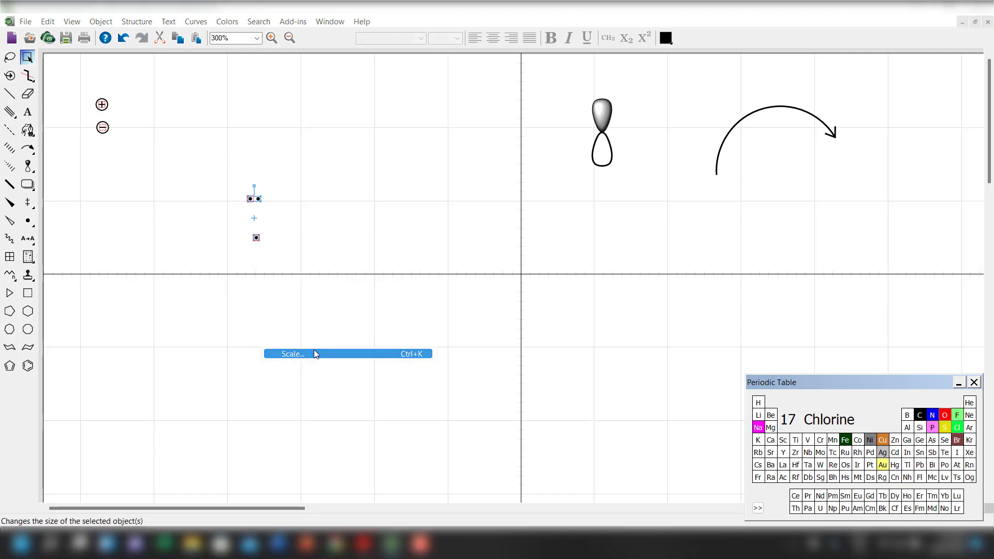
{"action": "type", "text": "200"}
{"action": "key", "text": "Return"}
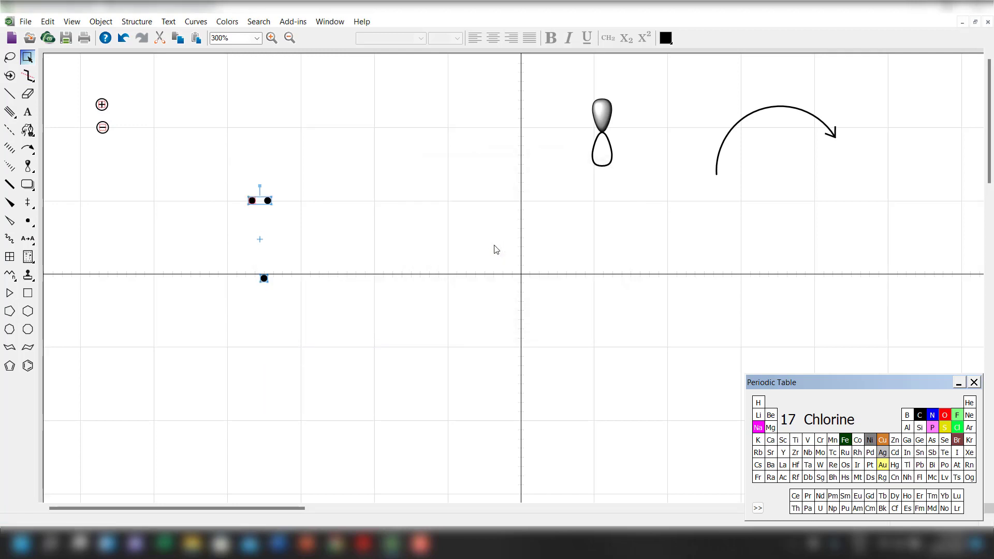
{"action": "left_click", "coordinate": [337, 263]}
{"action": "left_click_drag", "start_coordinate": [266, 282], "coordinate": [333, 254]}
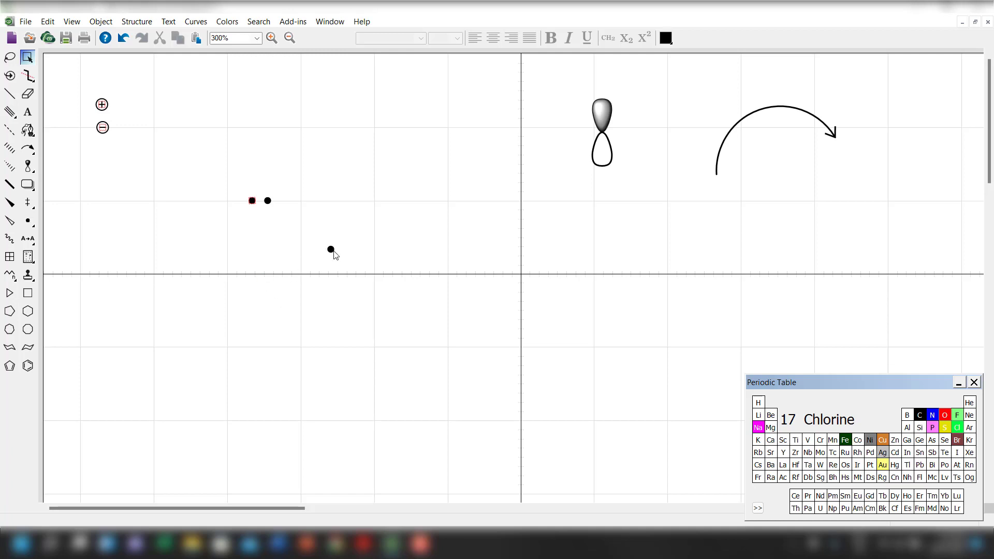
Delete the enlarged lone pair above the radical dot.
{"action": "left_click_drag", "start_coordinate": [222, 176], "coordinate": [271, 181]}
{"action": "left_click", "coordinate": [285, 226]}
{"action": "left_click", "coordinate": [271, 181]}
{"action": "left_click_drag", "start_coordinate": [213, 153], "coordinate": [309, 206]}
{"action": "left_click_drag", "start_coordinate": [213, 155], "coordinate": [379, 333]}
{"action": "key", "text": "Delete"}
Set two radical dots closely side by side as an electron pair and move the pair slightly down and right.
{"action": "left_click_drag", "start_coordinate": [331, 249], "coordinate": [239, 165]}
{"action": "left_click_drag", "start_coordinate": [251, 166], "coordinate": [328, 233]}
{"action": "left_click", "coordinate": [253, 211]}
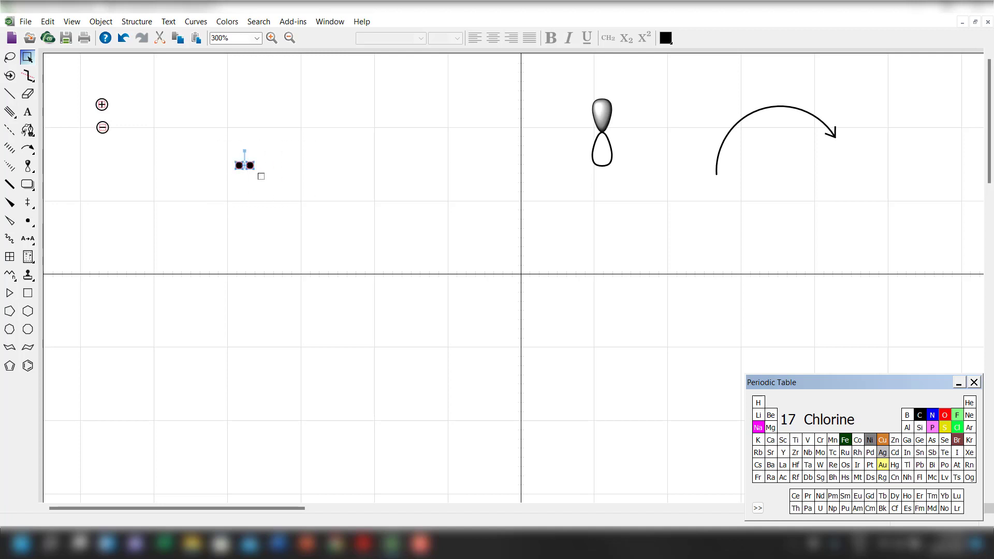
{"action": "left_click_drag", "start_coordinate": [254, 165], "coordinate": [289, 184]}
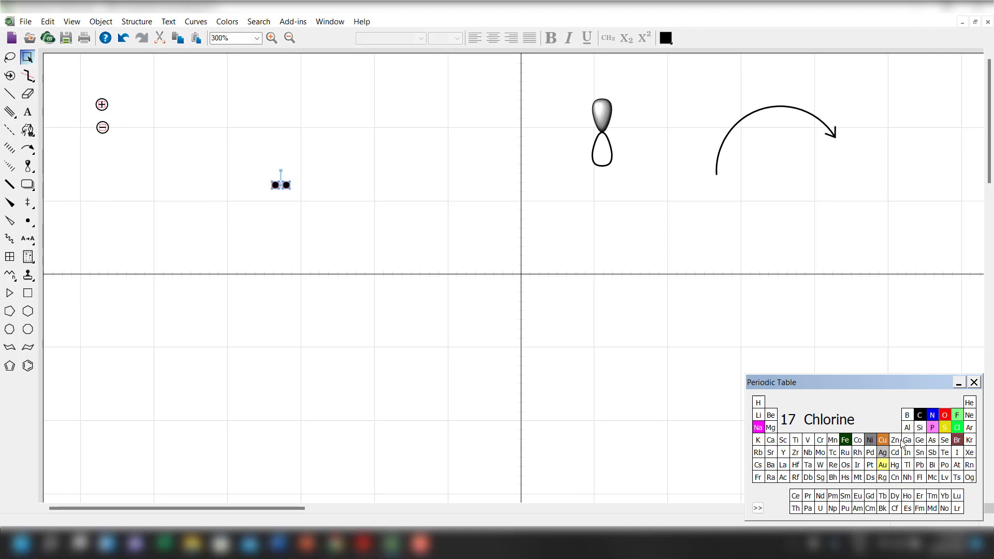
Place an oxygen atom just below the horizontal crosshair line and attach a solid single bond to it.
{"action": "left_click", "coordinate": [944, 415]}
{"action": "left_click", "coordinate": [444, 297]}
{"action": "left_click", "coordinate": [10, 94]}
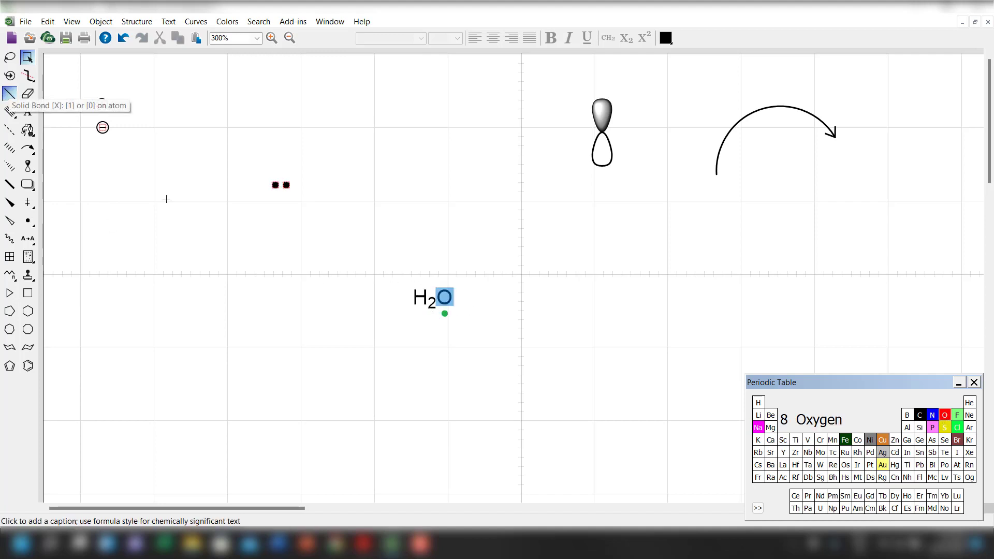
{"action": "left_click", "coordinate": [444, 297]}
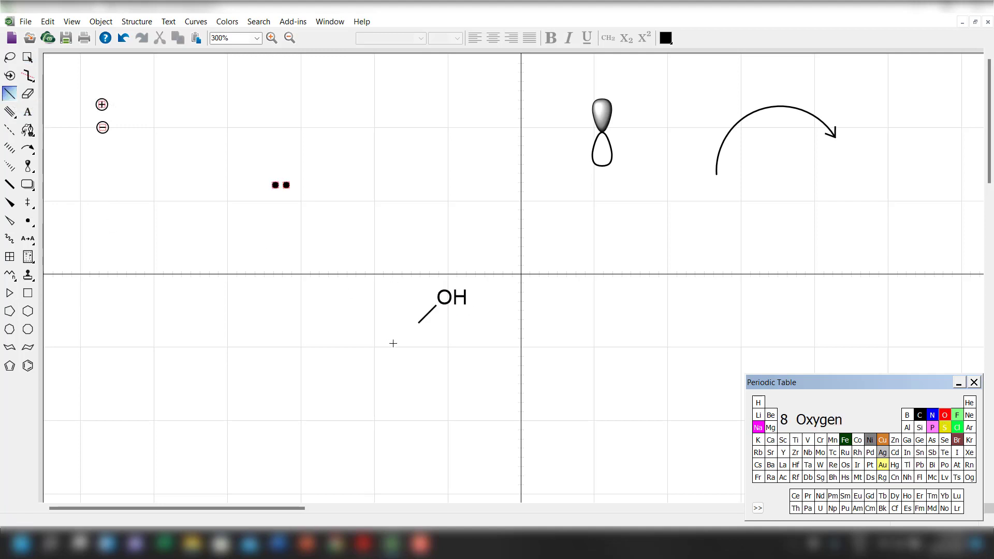
Attach a second single bond to the oxygen atom and place hydrogen atoms on the free ends of both bonds.
{"action": "left_click", "coordinate": [445, 297]}
{"action": "left_click", "coordinate": [28, 58]}
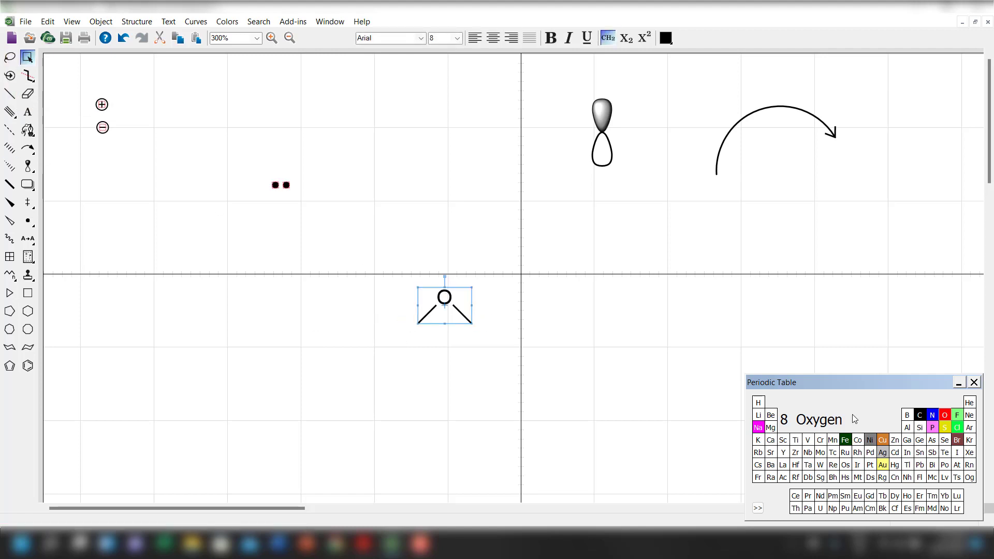
{"action": "left_click", "coordinate": [439, 336]}
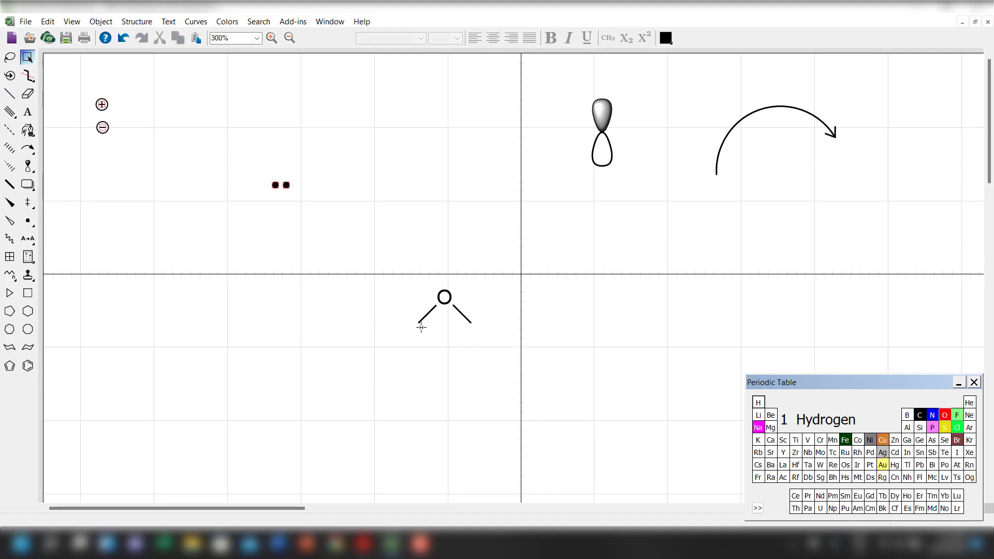
{"action": "left_click", "coordinate": [419, 323]}
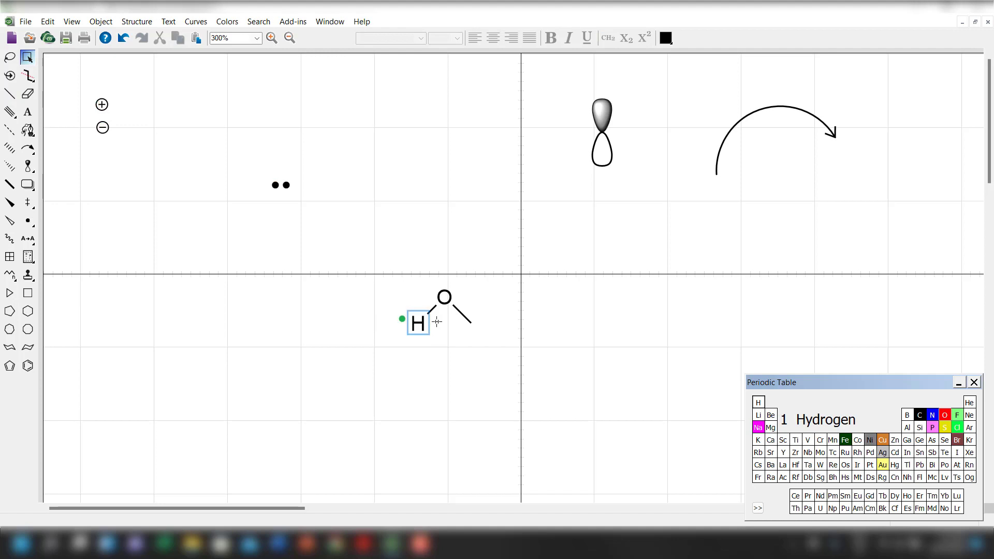
{"action": "left_click", "coordinate": [470, 323]}
Move the water molecule so that its oxygen sits directly beneath the electron pair.
{"action": "left_click", "coordinate": [27, 58]}
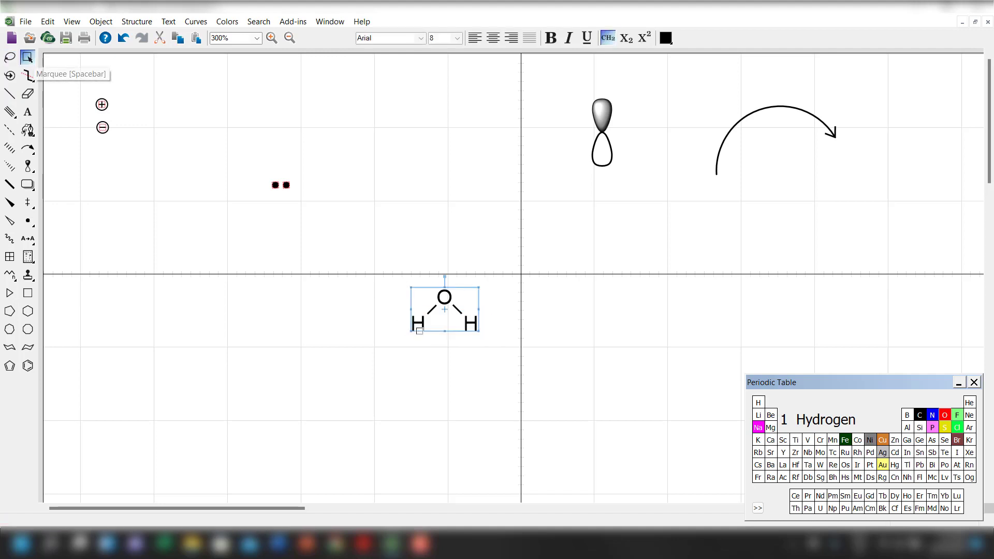
{"action": "left_click_drag", "start_coordinate": [447, 321], "coordinate": [284, 224]}
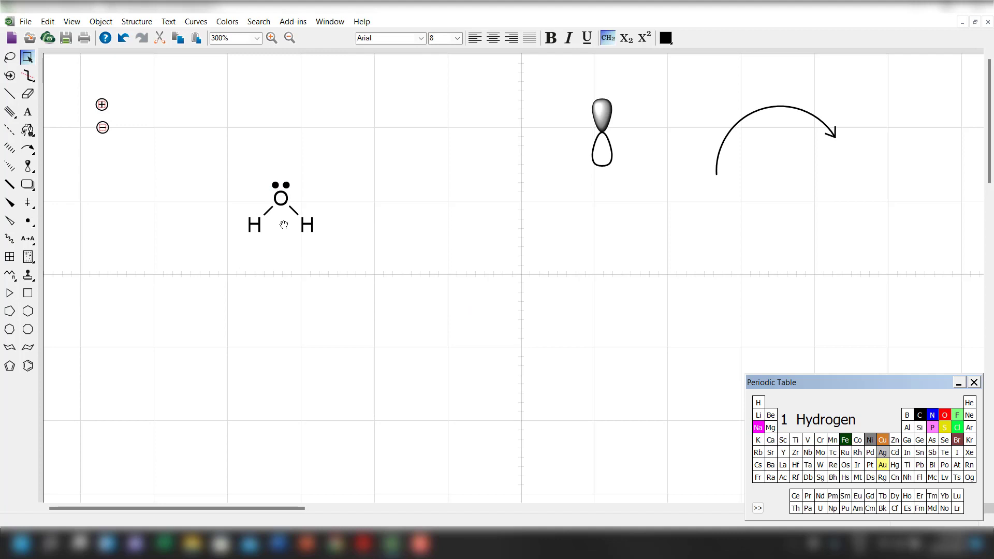
{"action": "left_click", "coordinate": [349, 227]}
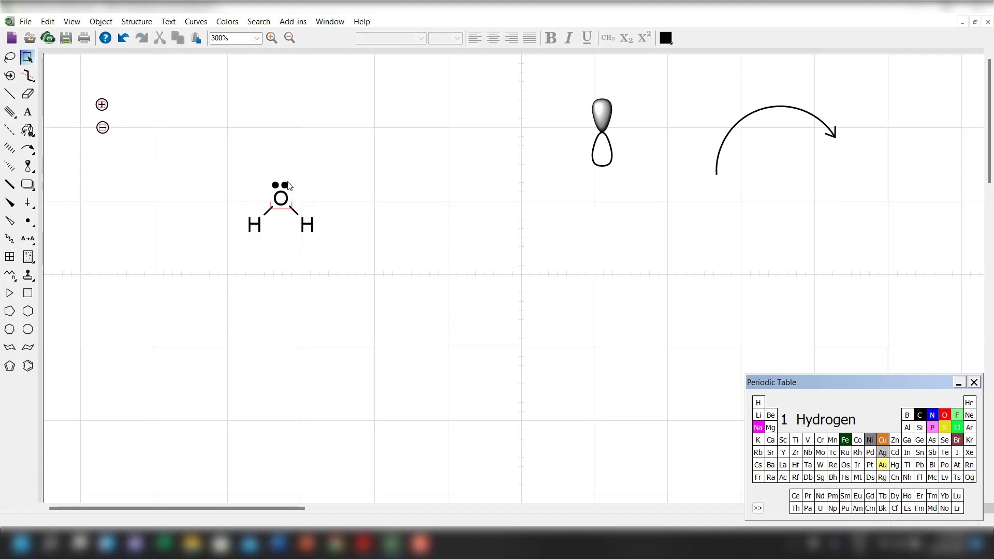
Move the electron pair up and to the right, off the oxygen, and scale it by 90%.
{"action": "left_click_drag", "start_coordinate": [250, 153], "coordinate": [317, 140]}
{"action": "right_click", "coordinate": [311, 140]}
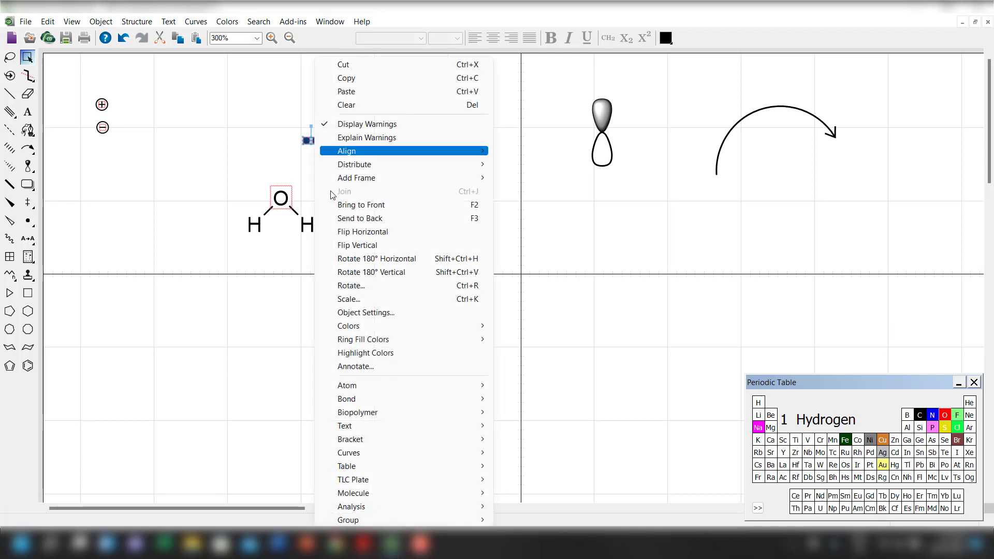
{"action": "left_click", "coordinate": [380, 299]}
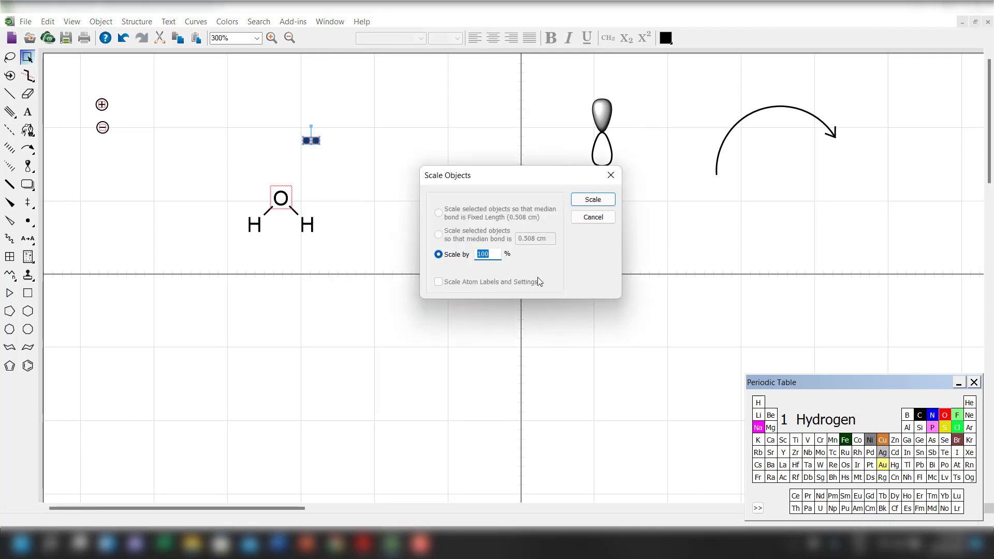
{"action": "type", "text": "90"}
{"action": "key", "text": "Return"}
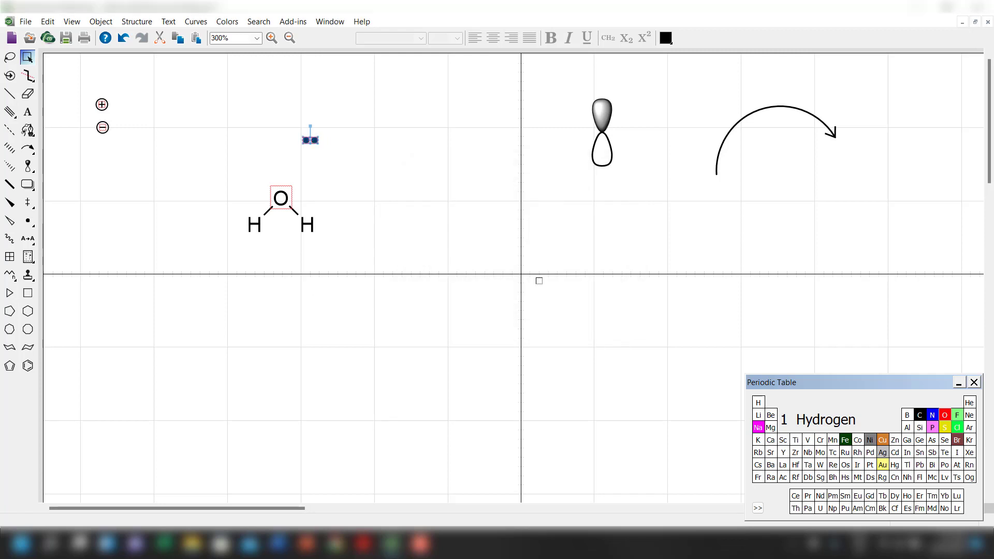
{"action": "left_click", "coordinate": [381, 210]}
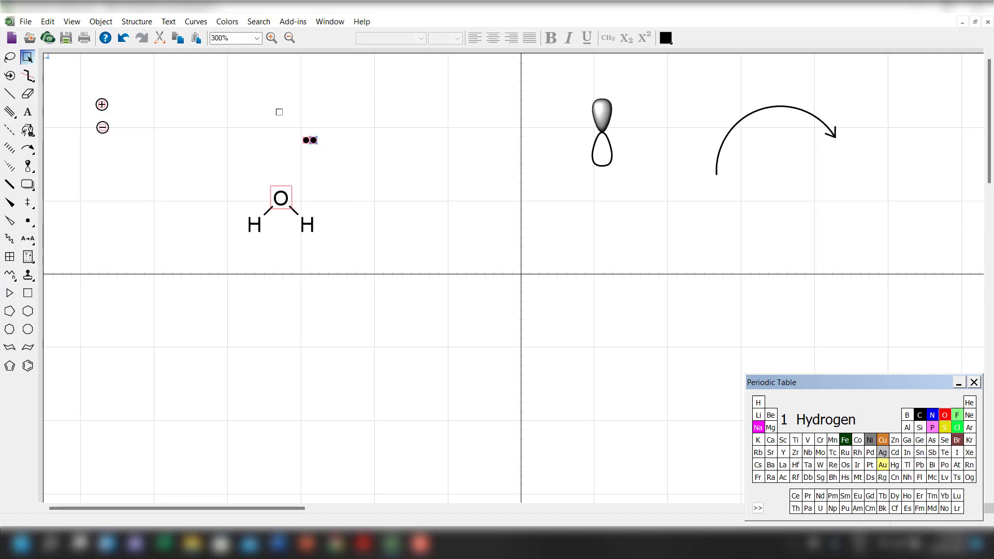
Arrange the electron pairs near the charge symbols, two horizontal beside them and one rotated vertically below the minus charge.
{"action": "left_click_drag", "start_coordinate": [282, 115], "coordinate": [351, 173]}
{"action": "left_click_drag", "start_coordinate": [314, 140], "coordinate": [124, 172]}
{"action": "left_click", "coordinate": [145, 181]}
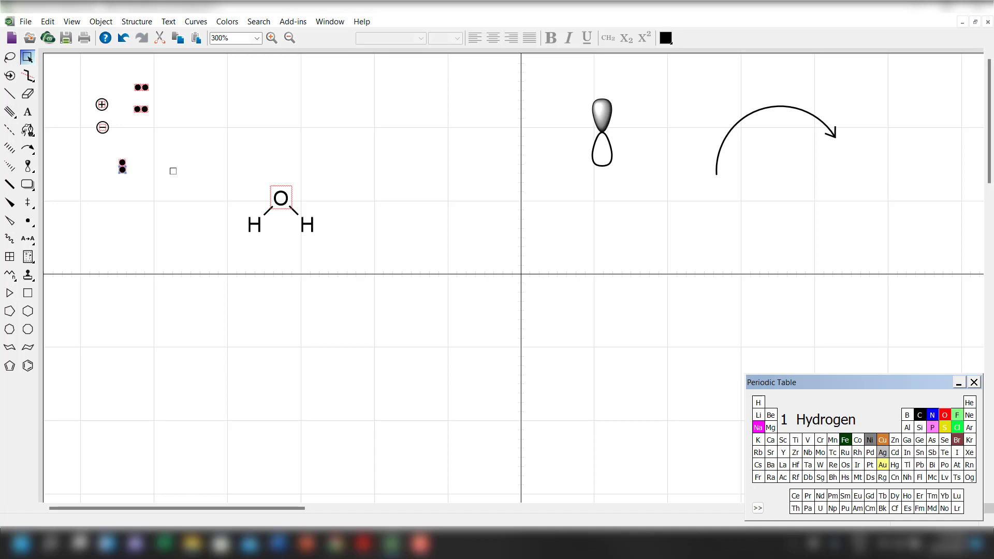
{"action": "left_click", "coordinate": [122, 166]}
{"action": "left_click_drag", "start_coordinate": [122, 166], "coordinate": [101, 171]}
{"action": "left_click", "coordinate": [232, 326]}
Turn off Interpret Chemically for the oxygen atom of the water molecule.
{"action": "left_click", "coordinate": [282, 203]}
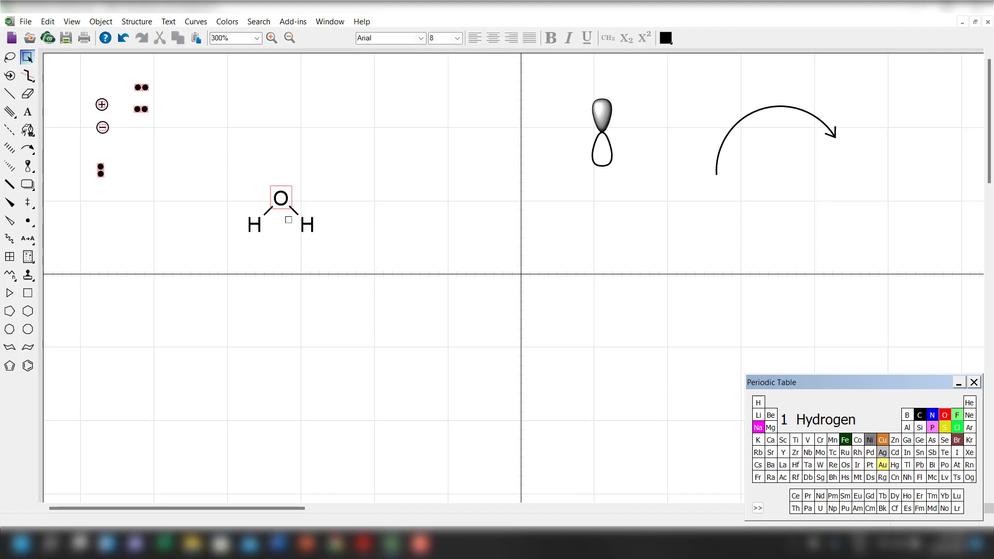
{"action": "right_click", "coordinate": [283, 202]}
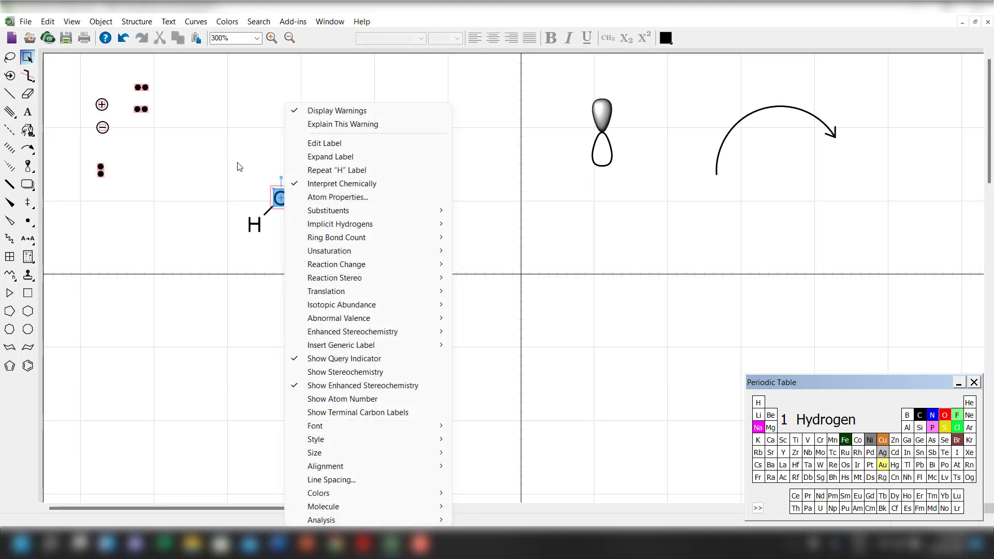
{"action": "left_click", "coordinate": [230, 154]}
{"action": "right_click", "coordinate": [275, 205]}
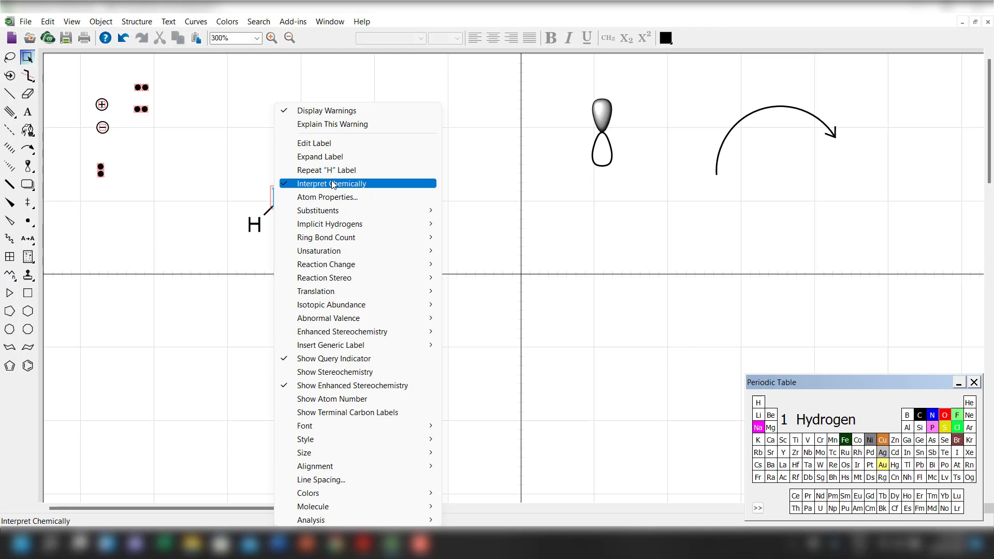
{"action": "left_click", "coordinate": [252, 182]}
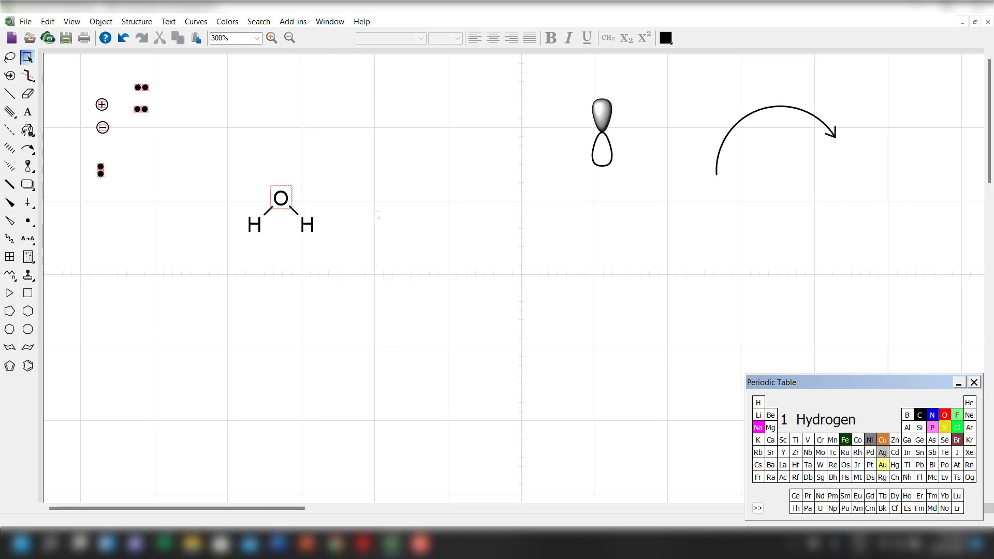
{"action": "right_click", "coordinate": [291, 202]}
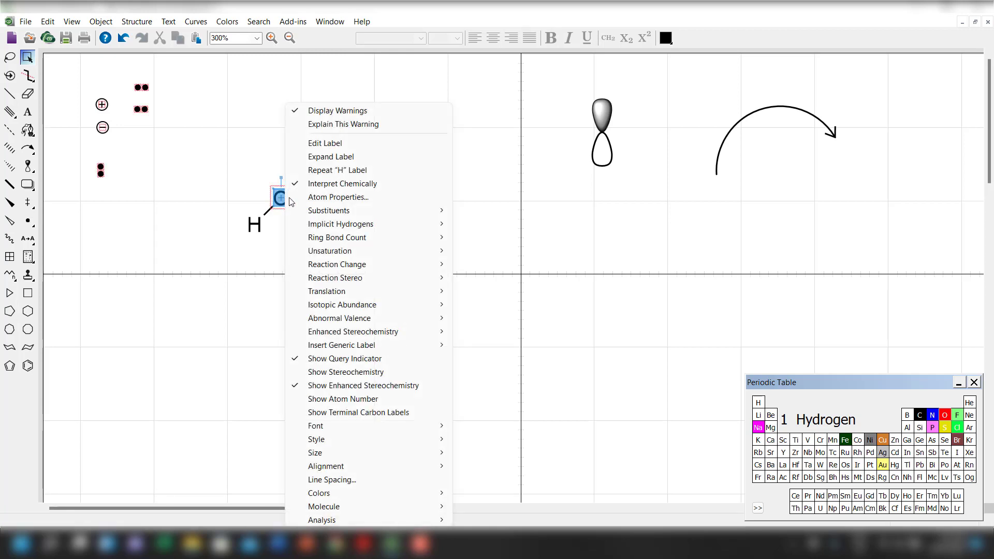
{"action": "left_click", "coordinate": [379, 191]}
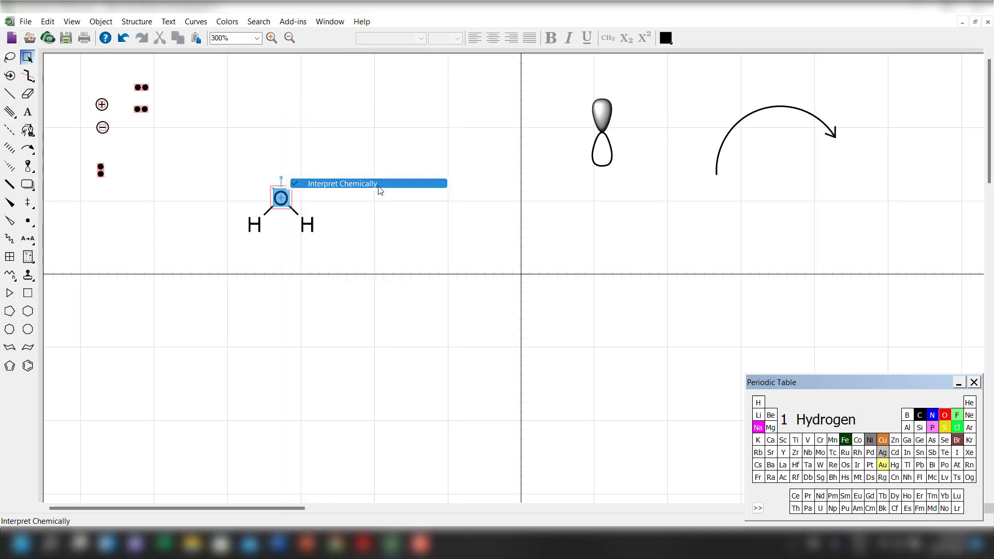
Turn off Display Warnings for the whole water molecule and move it up and slightly to the left.
{"action": "left_click_drag", "start_coordinate": [192, 150], "coordinate": [426, 331]}
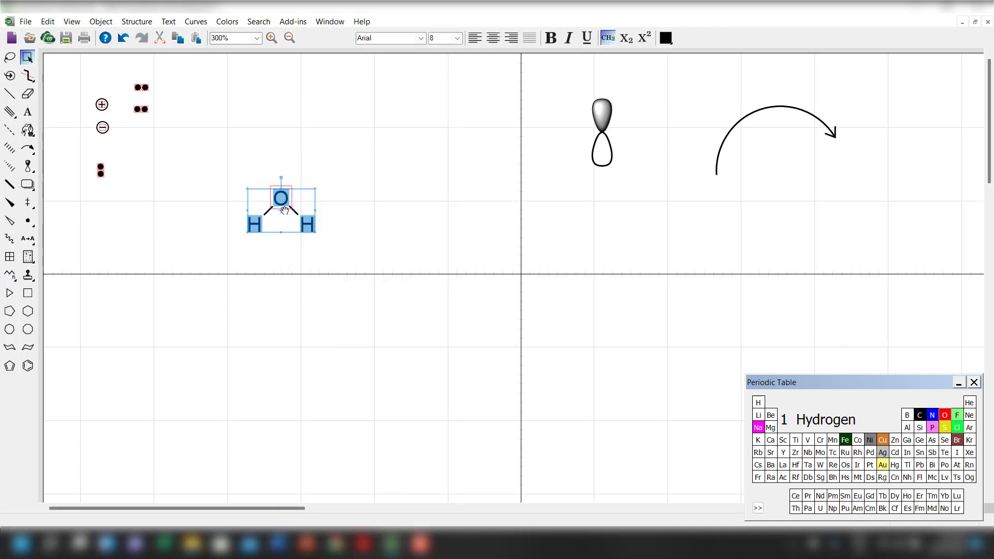
{"action": "right_click", "coordinate": [285, 205]}
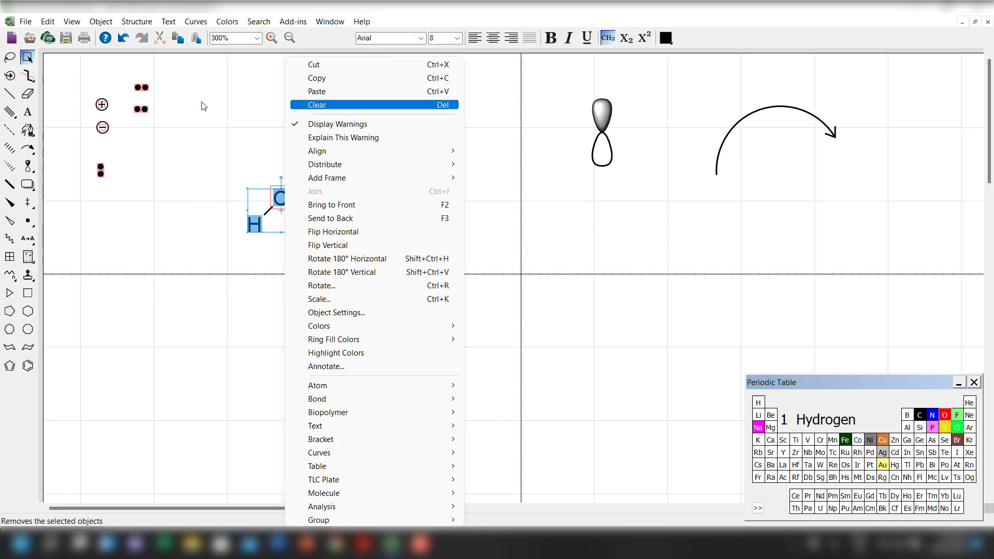
{"action": "left_click", "coordinate": [312, 126]}
{"action": "left_click_drag", "start_coordinate": [223, 145], "coordinate": [404, 325]}
{"action": "left_click_drag", "start_coordinate": [312, 221], "coordinate": [287, 154]}
{"action": "left_click", "coordinate": [292, 258]}
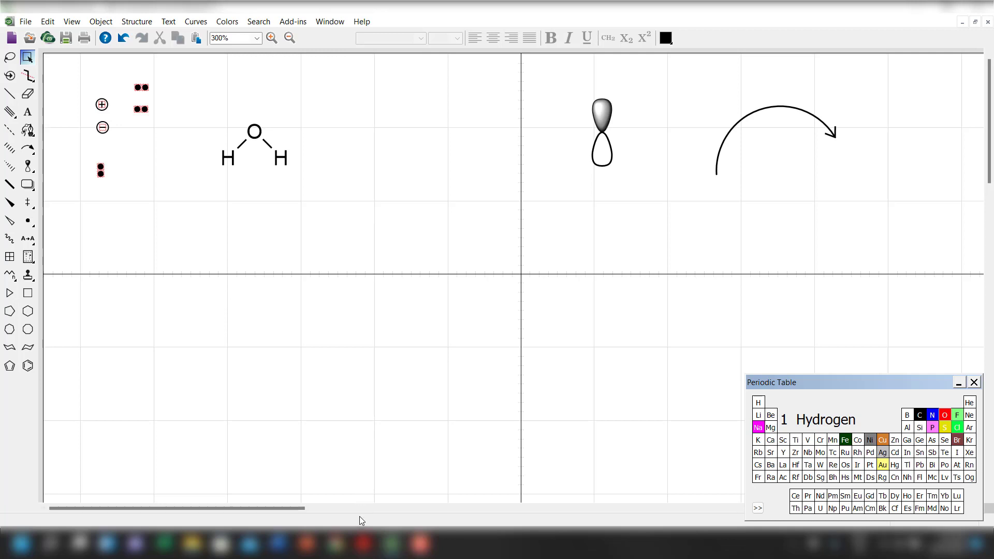
Switch to the PDF exam paper, examine the structures of amines H, I, J and K at 200% zoom, and return to ChemDraw.
{"action": "left_click", "coordinate": [365, 547]}
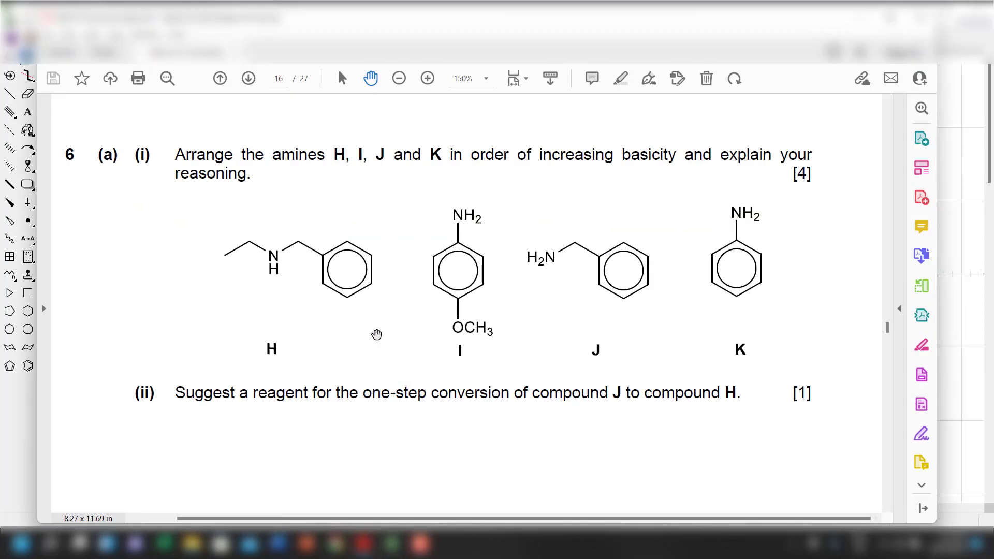
{"action": "scroll", "coordinate": [377, 335], "scroll_direction": "down", "scroll_amount": 1}
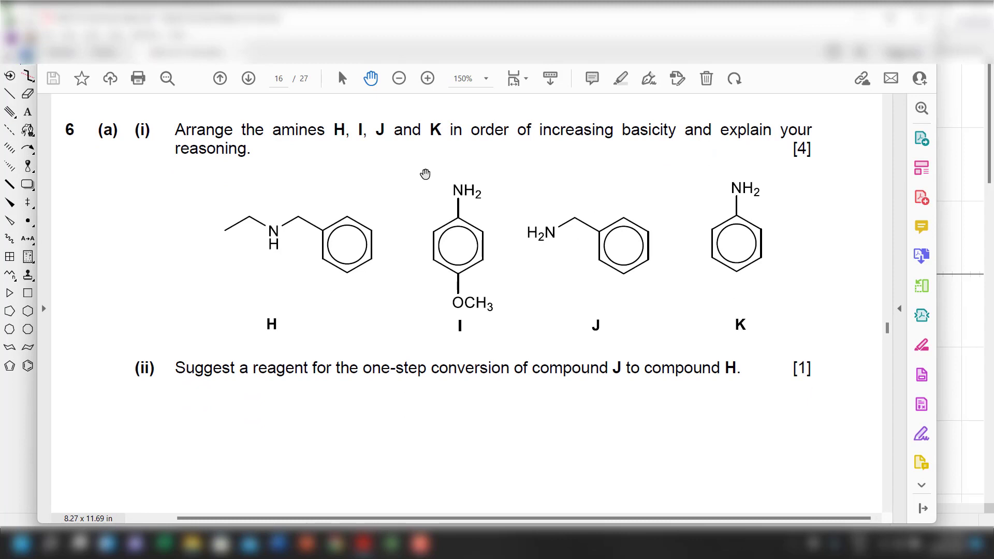
{"action": "left_click", "coordinate": [486, 82]}
{"action": "left_click", "coordinate": [584, 228]}
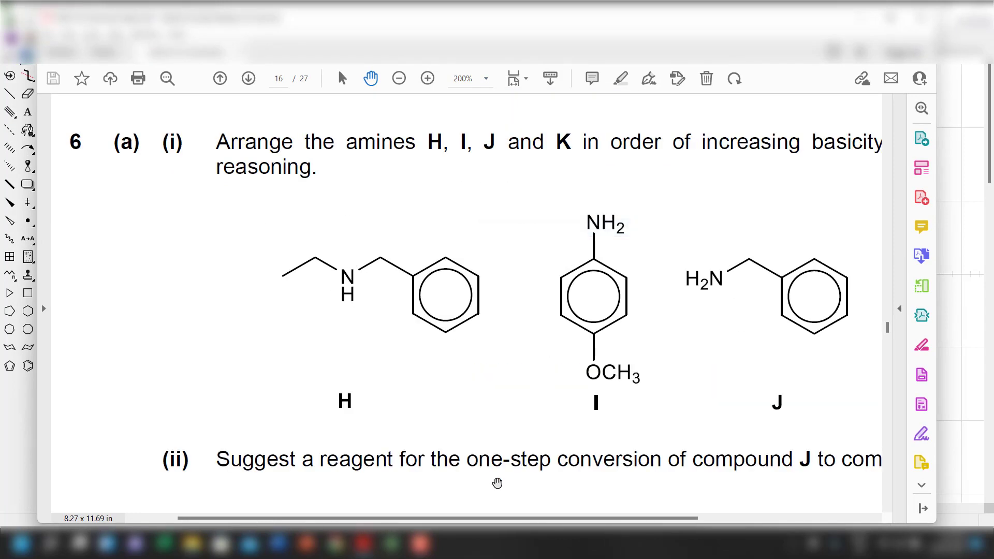
{"action": "left_click_drag", "start_coordinate": [502, 519], "coordinate": [611, 497]}
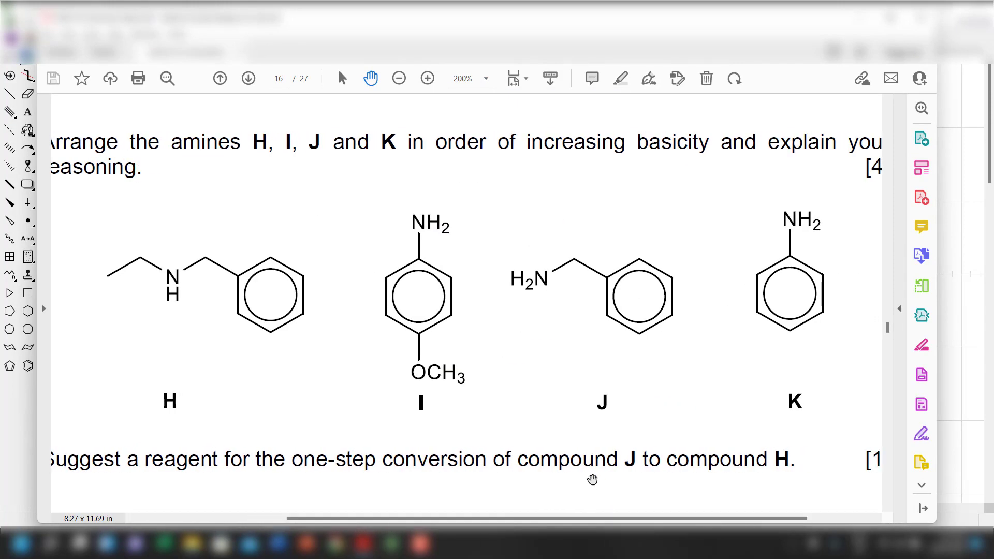
{"action": "scroll", "coordinate": [423, 373], "scroll_direction": "down", "scroll_amount": 2}
{"action": "left_click_drag", "start_coordinate": [420, 519], "coordinate": [443, 520]}
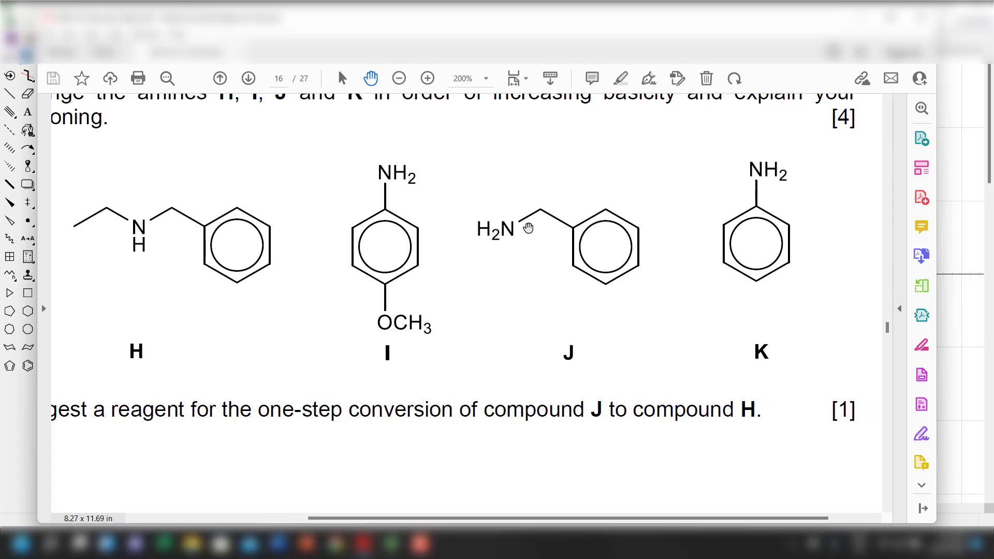
{"action": "left_click", "coordinate": [858, 18]}
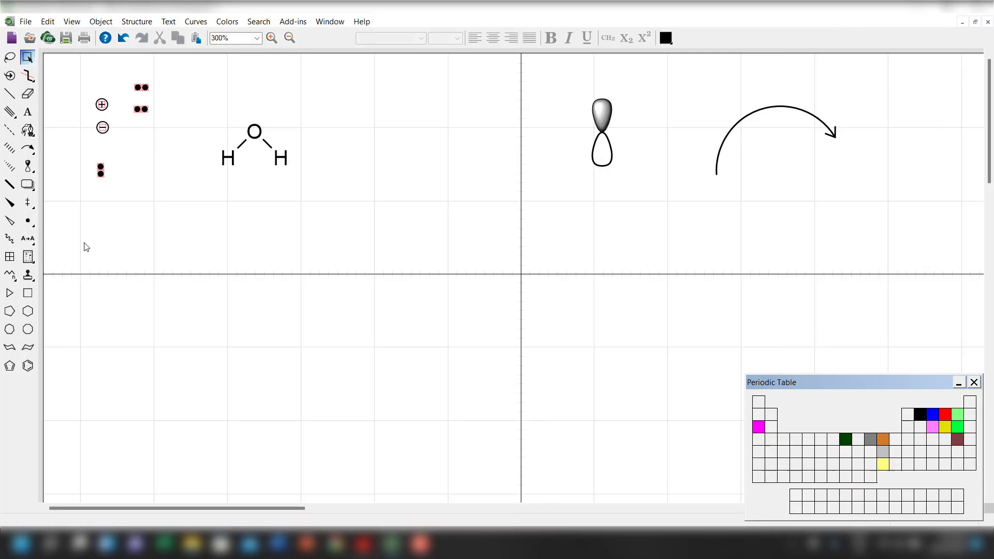
{"action": "left_click", "coordinate": [28, 366]}
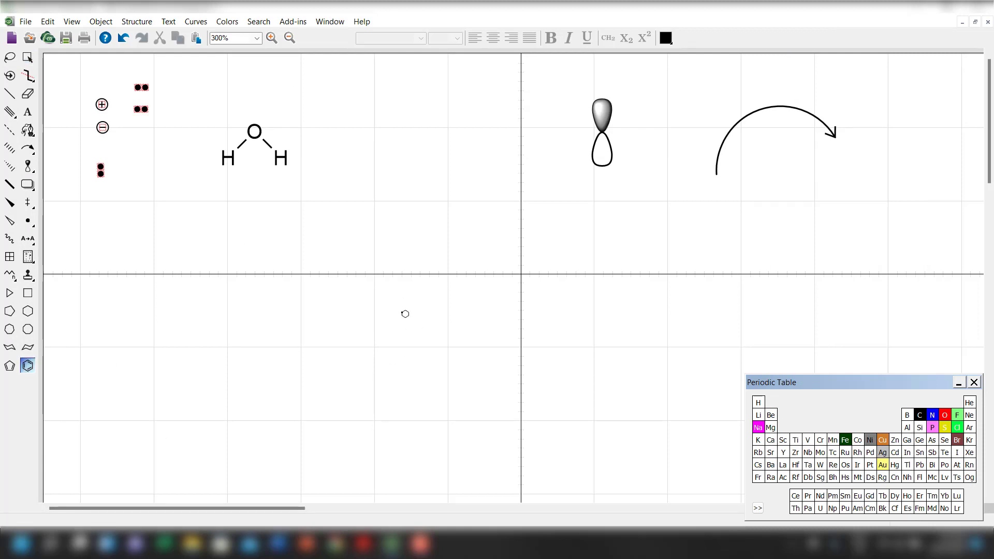
{"action": "left_click", "coordinate": [406, 313]}
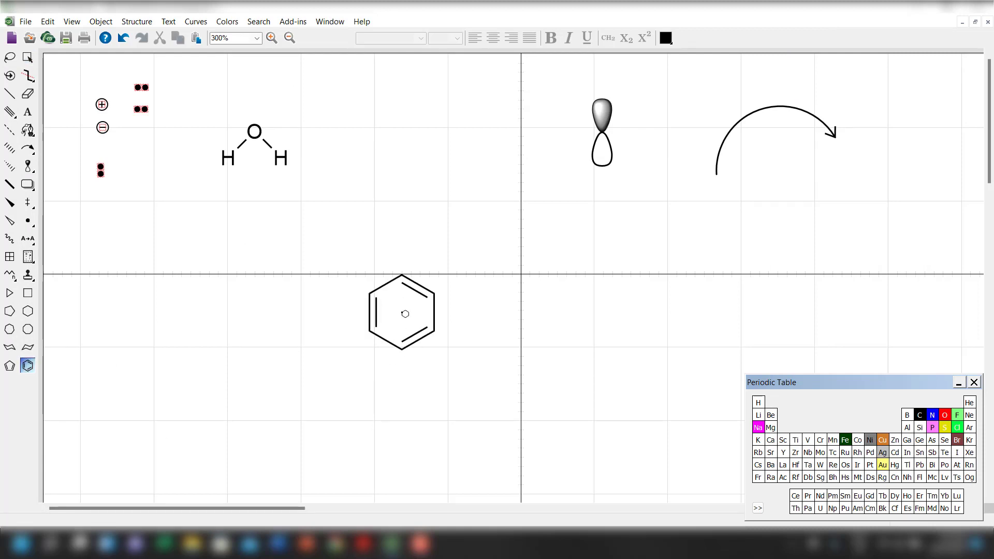
{"action": "left_click", "coordinate": [28, 58]}
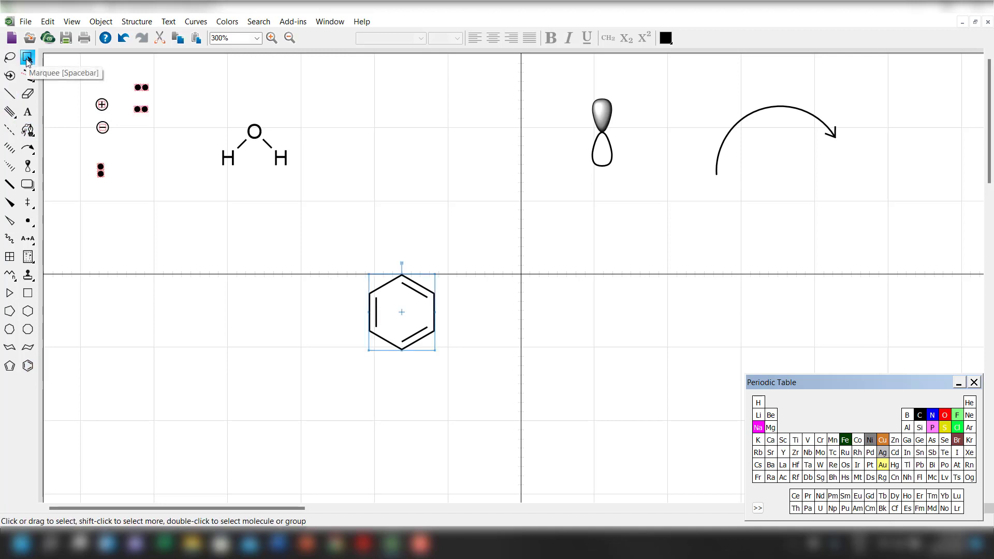
{"action": "key", "text": "ctrl+z"}
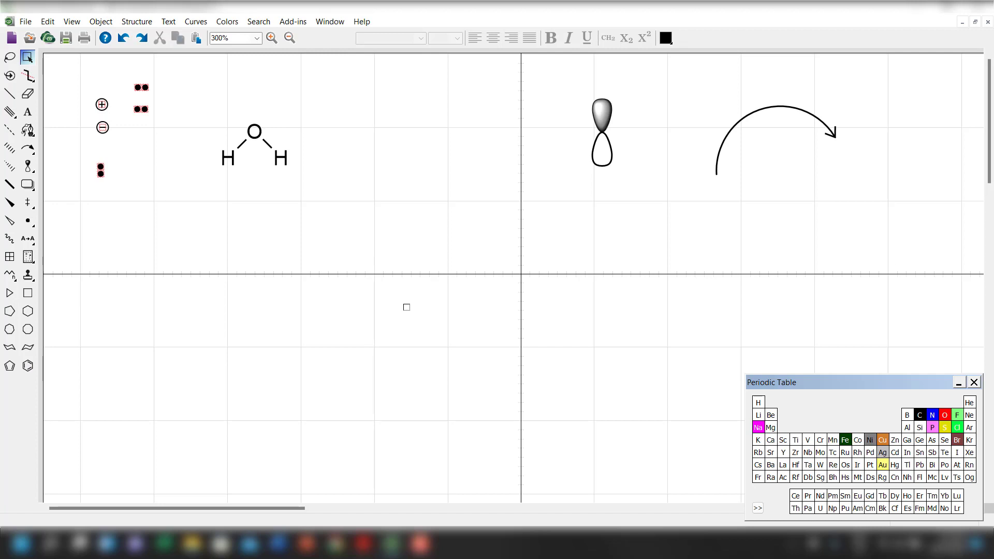
Draw a benzene ring with an inner circle below the horizontal crosshair line and attach a two-bond chain to its upper-right carbon.
{"action": "left_click", "coordinate": [29, 366]}
{"action": "left_click", "coordinate": [448, 320]}
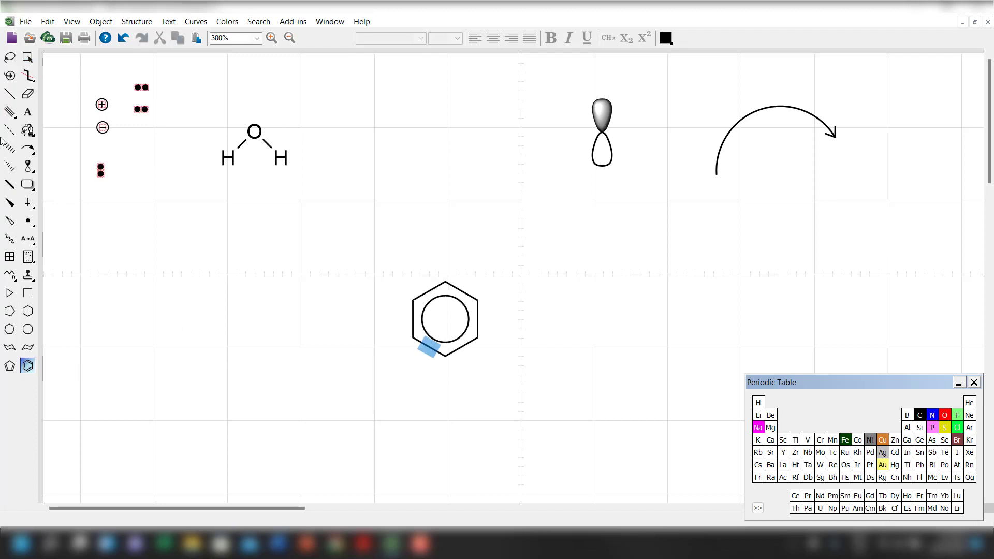
{"action": "left_click", "coordinate": [9, 93]}
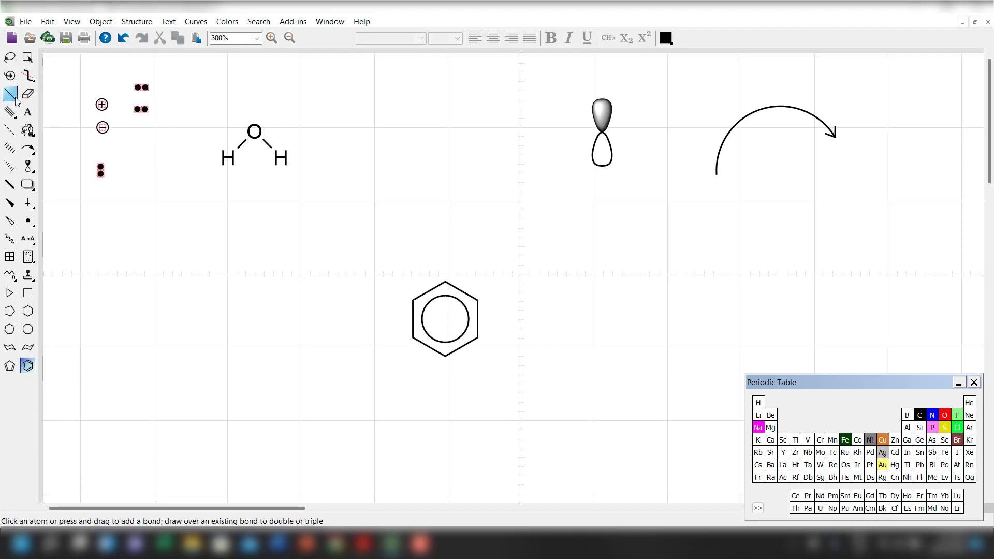
{"action": "left_click", "coordinate": [478, 298]}
{"action": "left_click", "coordinate": [510, 282]}
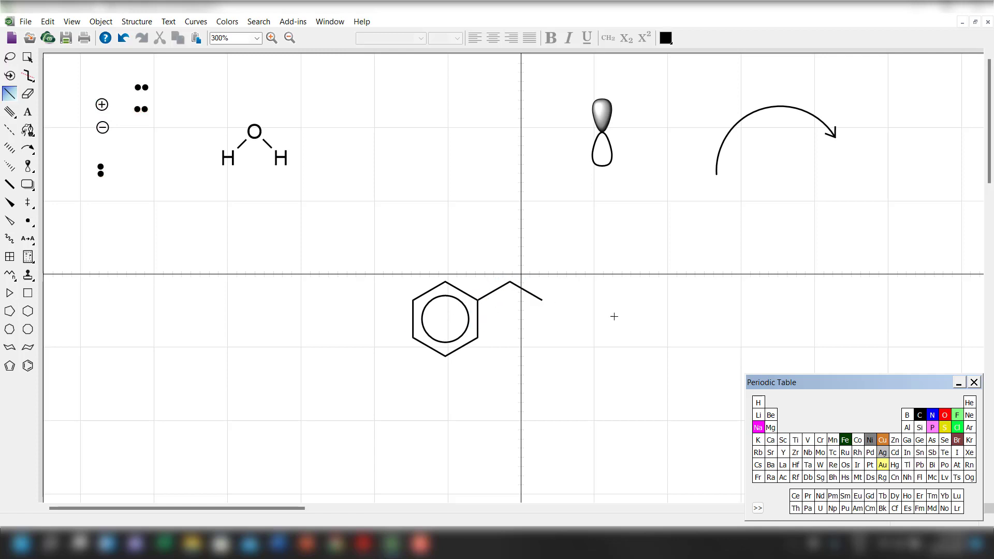
Place a nitrogen atom from the periodic table at the free end of the benzene ring's side chain.
{"action": "left_click", "coordinate": [932, 417]}
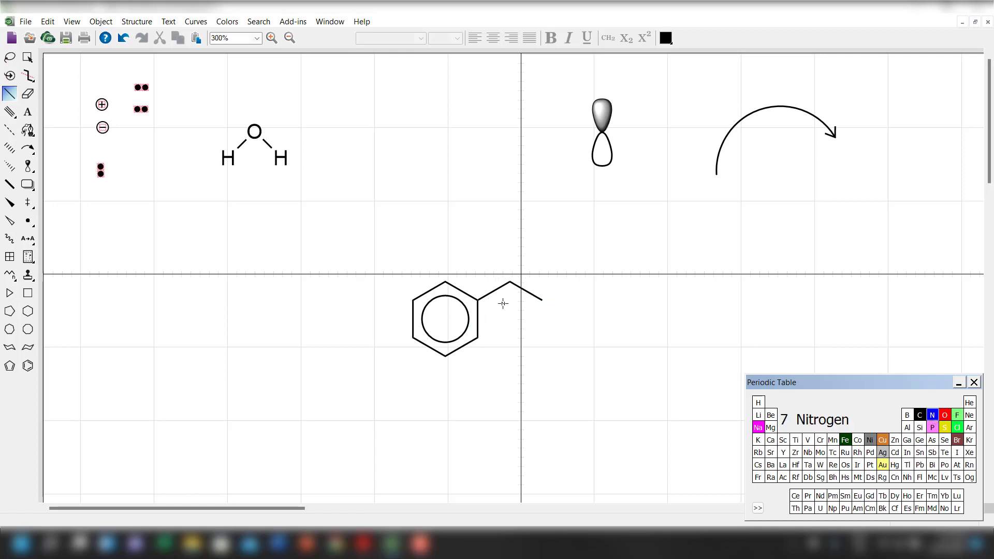
{"action": "left_click", "coordinate": [542, 299]}
{"action": "key", "text": "ctrl+z"}
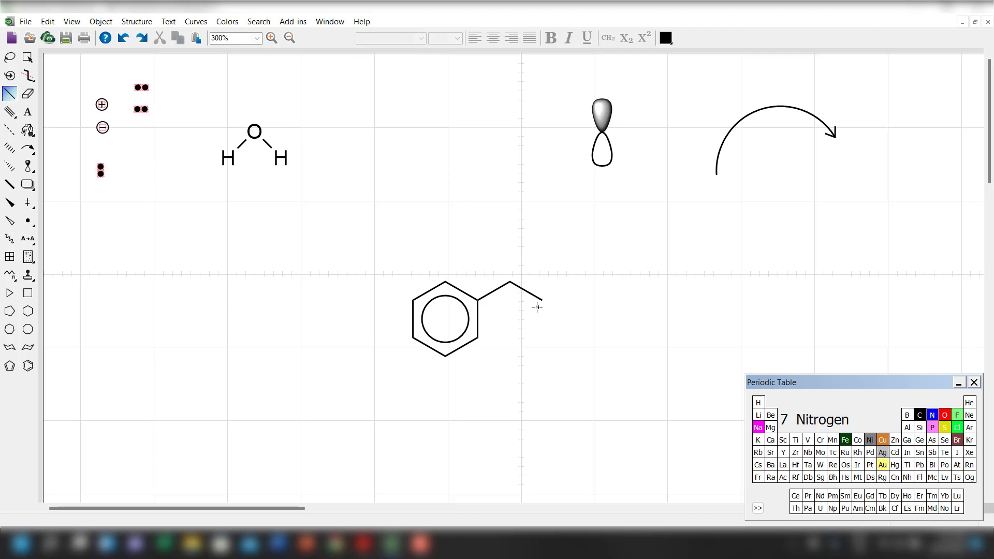
{"action": "left_click", "coordinate": [542, 299]}
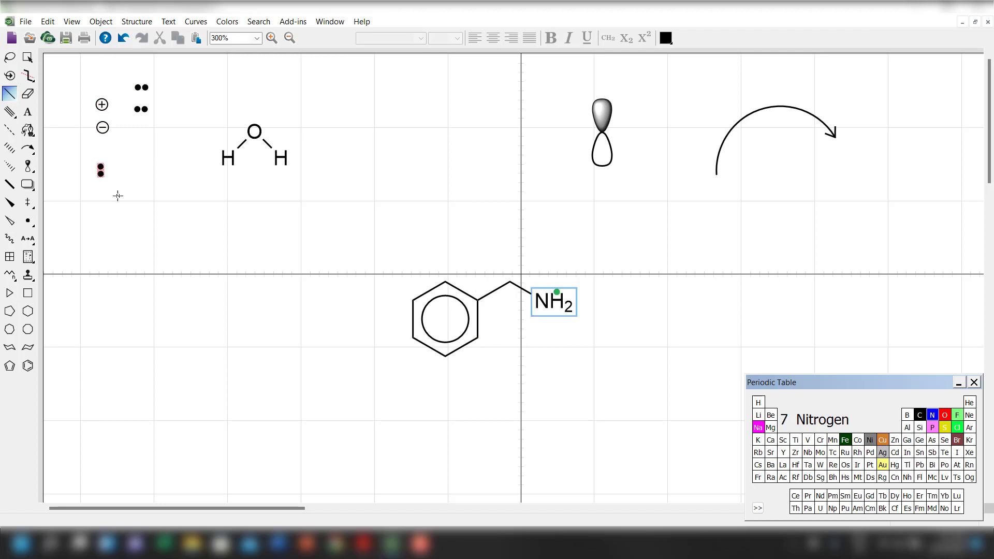
Move the benzylamine structure left onto the horizontal crosshair line and compare it with amine J in the PDF exam paper.
{"action": "left_click", "coordinate": [31, 58]}
{"action": "left_click_drag", "start_coordinate": [460, 346], "coordinate": [297, 319]}
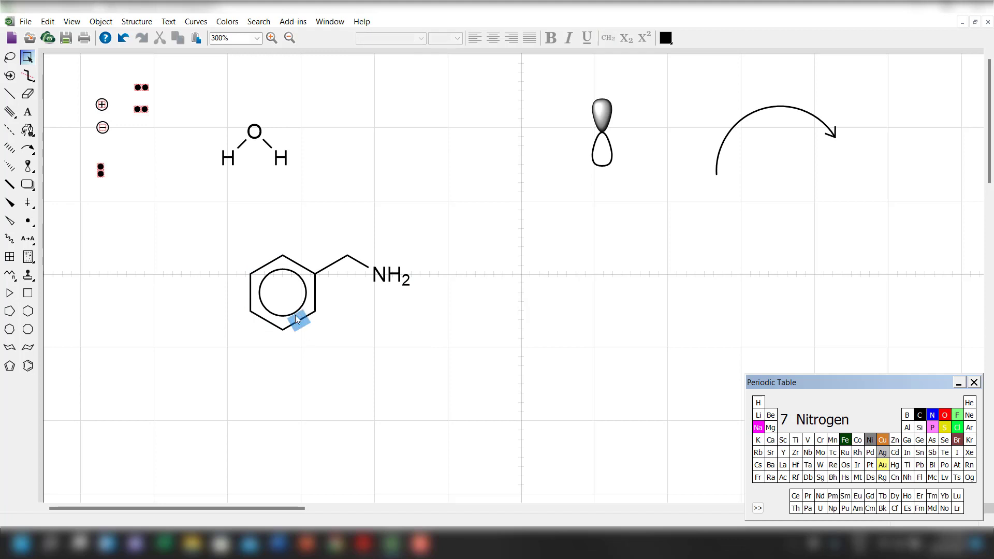
{"action": "left_click", "coordinate": [365, 544]}
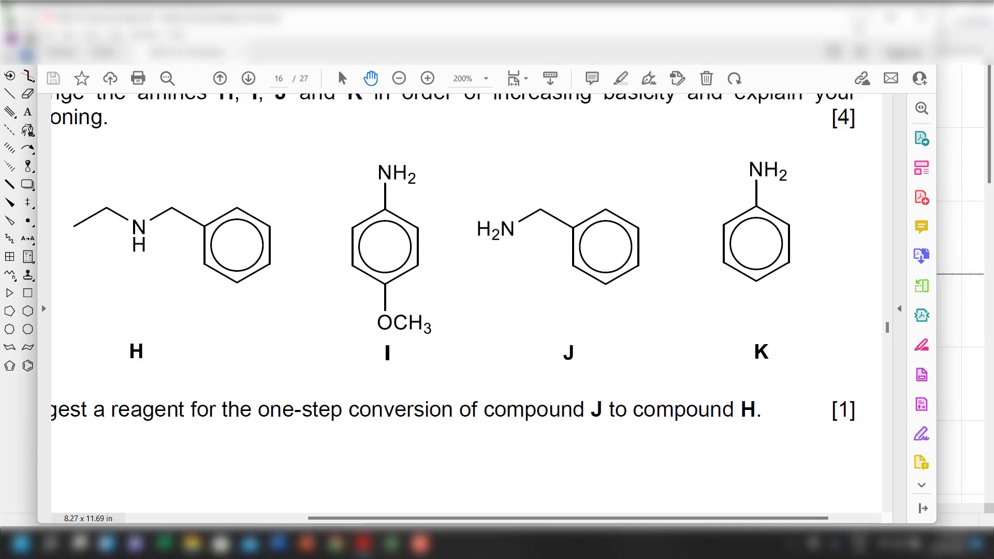
{"action": "left_click", "coordinate": [860, 19]}
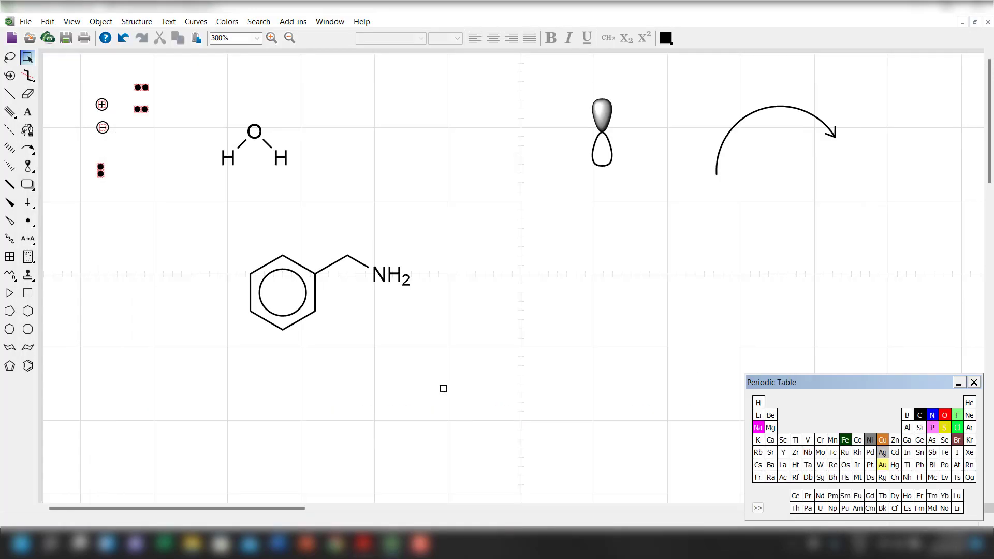
Scale the inner circle of the benzene ring by 110% and re-centre it inside the hexagon.
{"action": "right_click", "coordinate": [293, 311]}
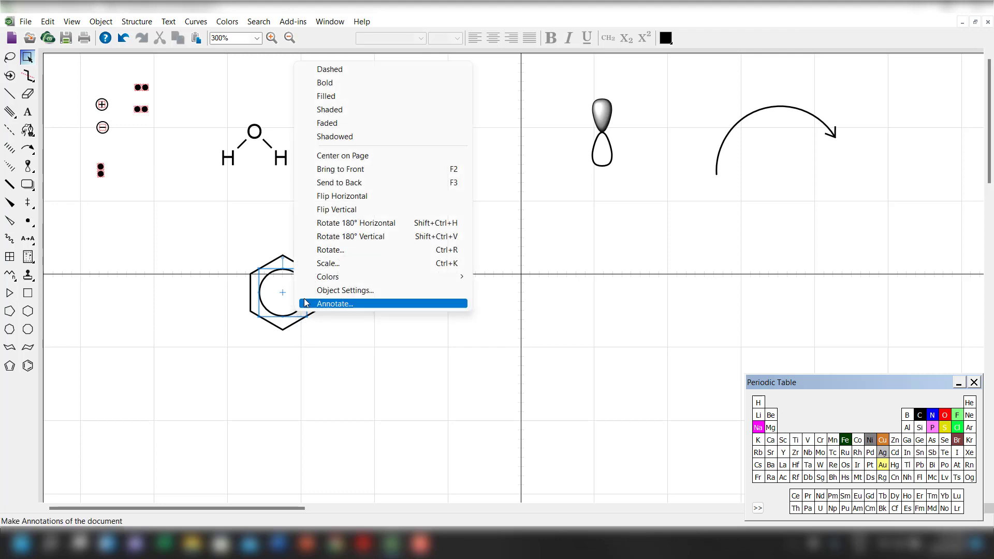
{"action": "left_click", "coordinate": [331, 274]}
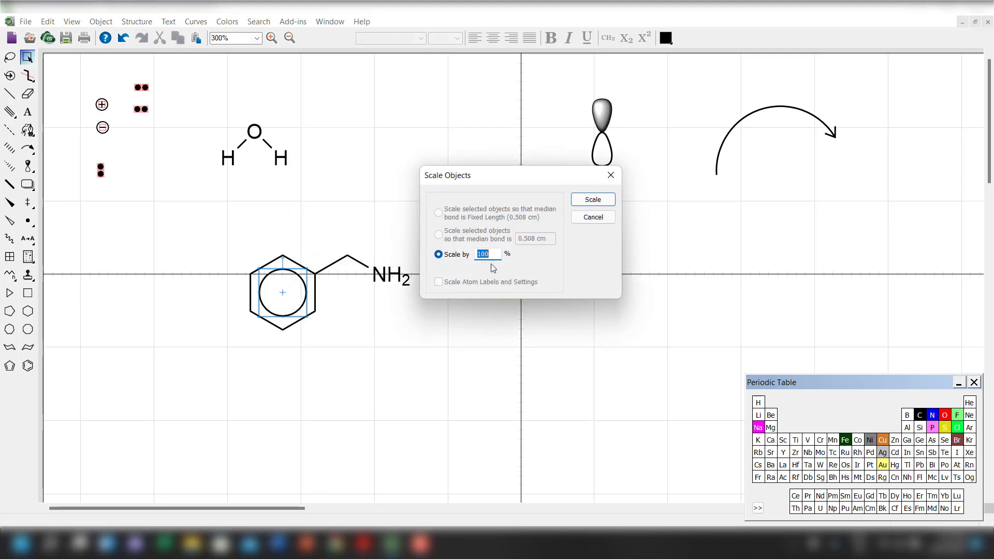
{"action": "type", "text": "110"}
{"action": "key", "text": "Return"}
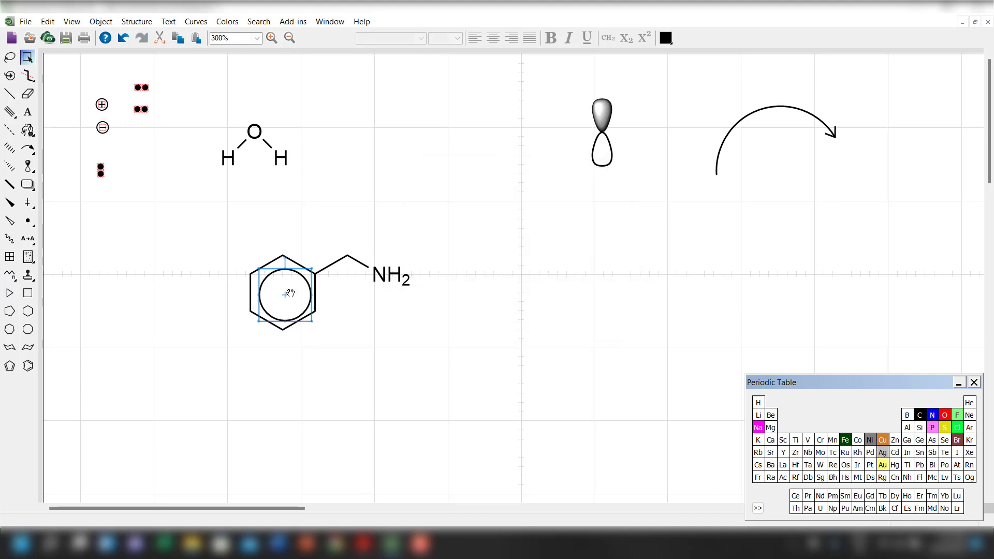
{"action": "left_click_drag", "start_coordinate": [292, 294], "coordinate": [289, 294]}
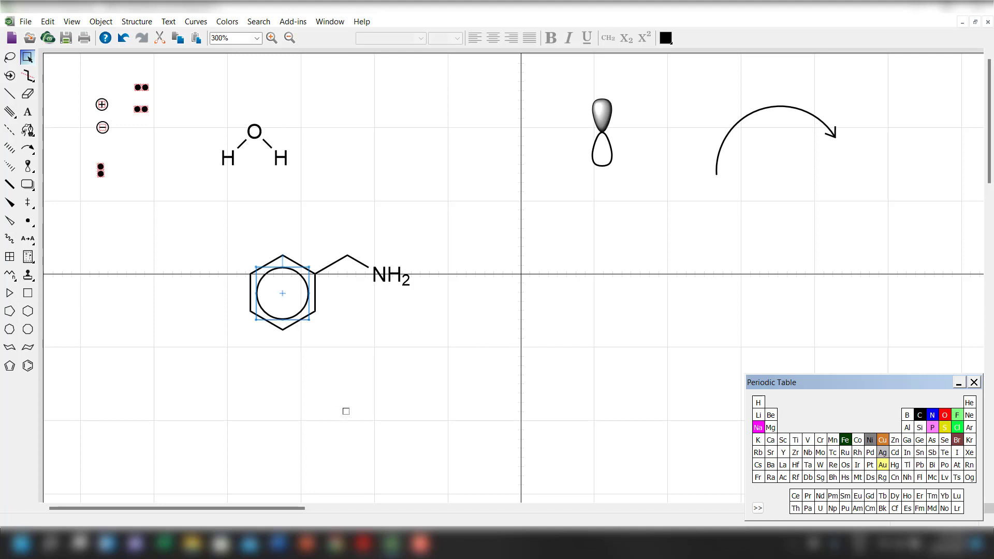
{"action": "left_click", "coordinate": [347, 430]}
Try the whole benzylamine structure beside the water molecule and bring it back down to the horizontal crosshair line.
{"action": "left_click", "coordinate": [297, 274]}
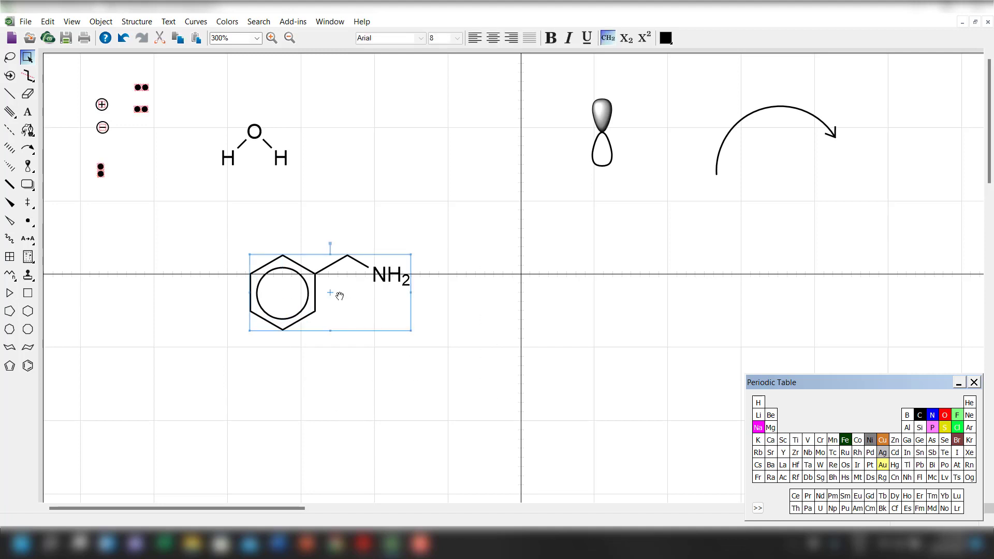
{"action": "left_click_drag", "start_coordinate": [296, 274], "coordinate": [402, 99]}
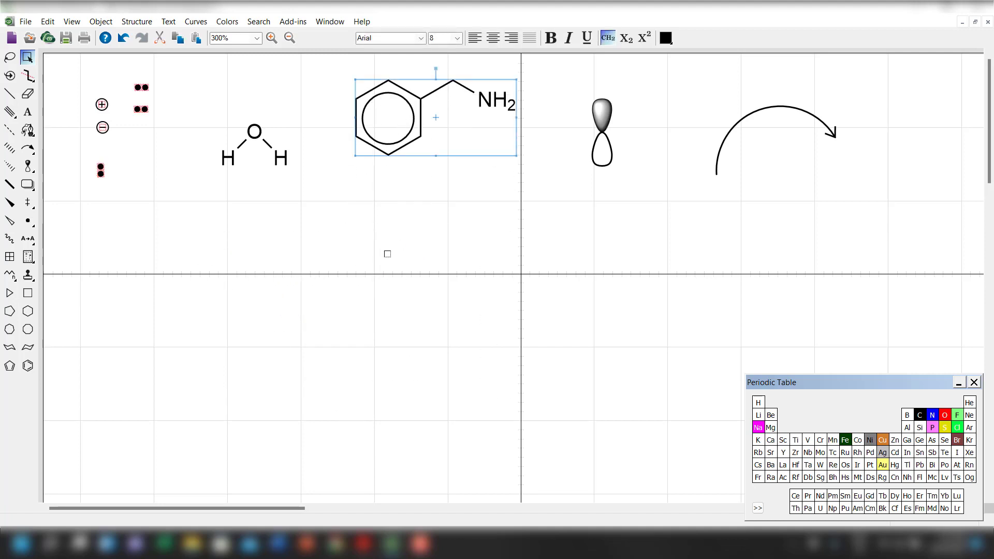
{"action": "left_click", "coordinate": [388, 254]}
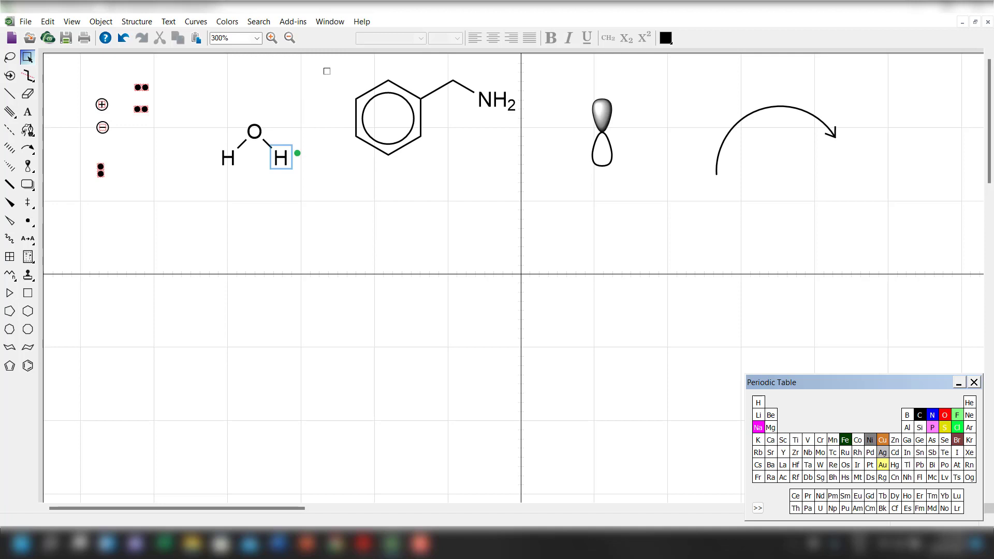
{"action": "left_click_drag", "start_coordinate": [330, 68], "coordinate": [518, 211]}
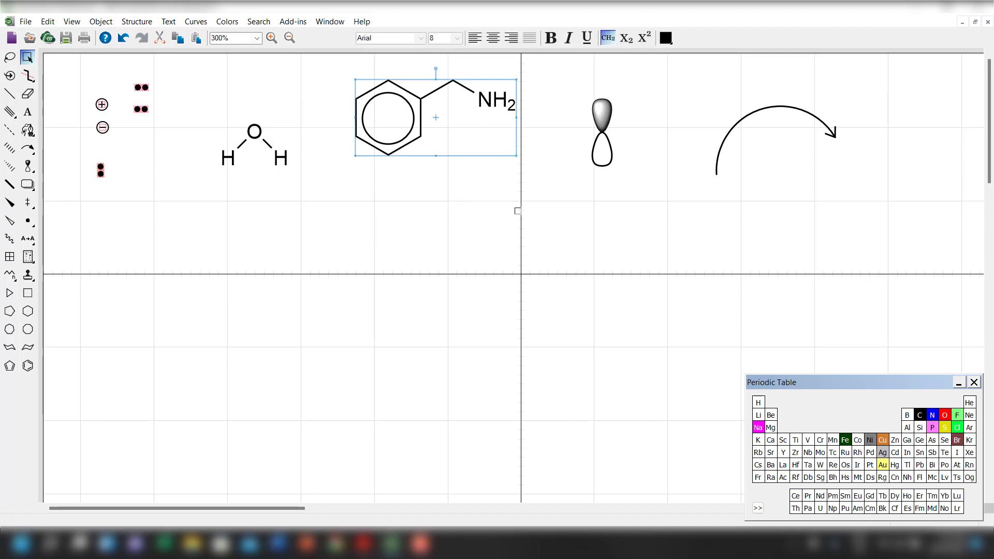
{"action": "left_click_drag", "start_coordinate": [407, 143], "coordinate": [336, 321]}
{"action": "left_click", "coordinate": [266, 348]}
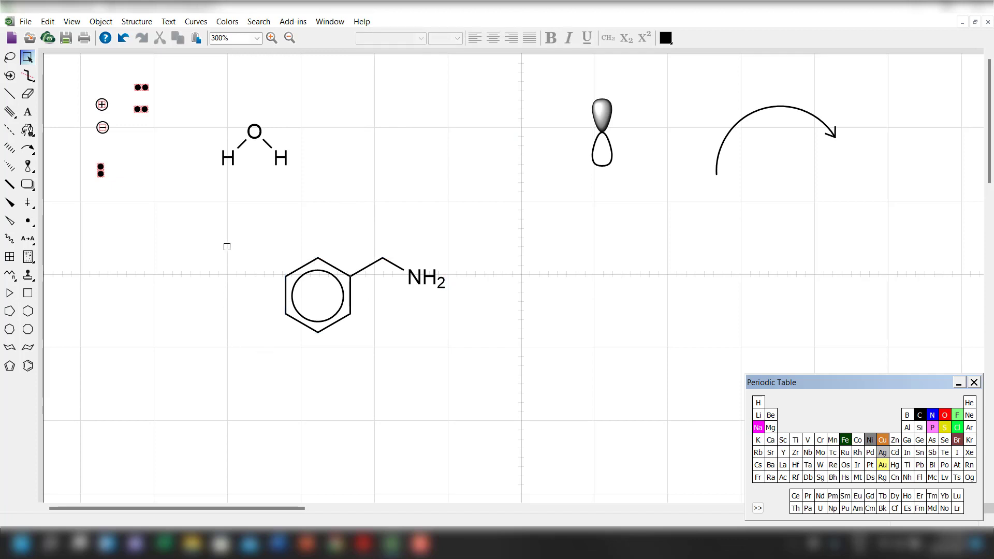
Scale the benzene hexagon together with its inner circle by 90%, leaving out the amine side chain.
{"action": "left_click_drag", "start_coordinate": [227, 247], "coordinate": [345, 369]}
{"action": "right_click", "coordinate": [322, 317]}
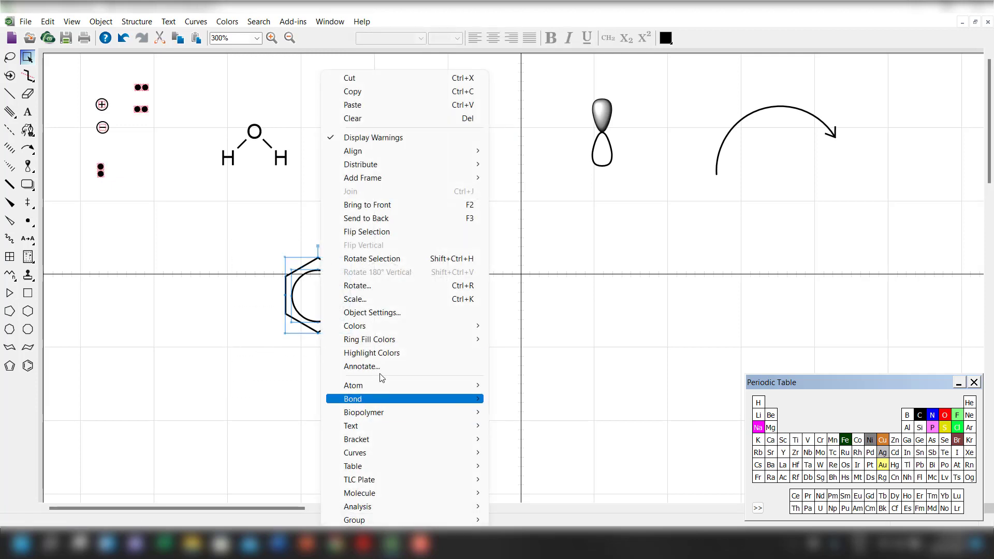
{"action": "left_click", "coordinate": [383, 299]}
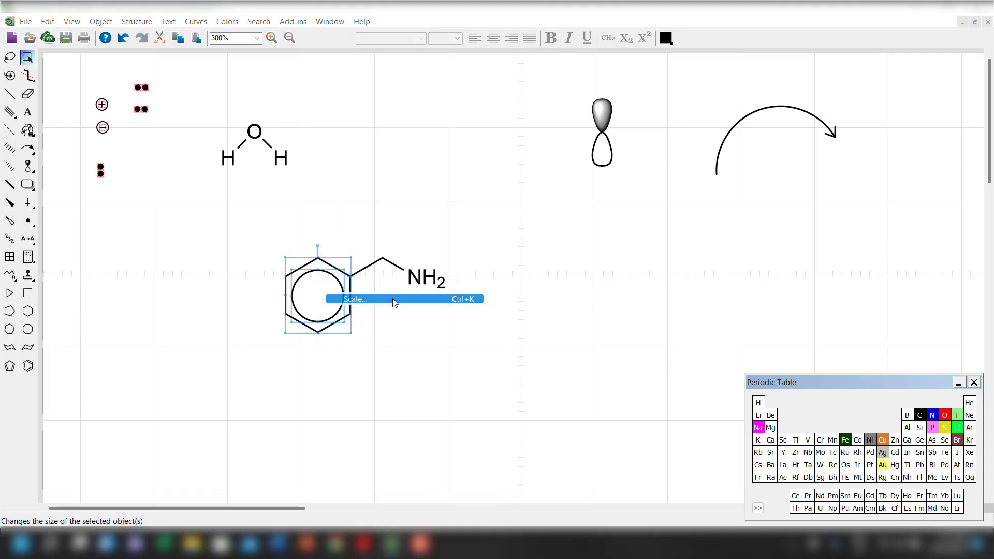
{"action": "left_click", "coordinate": [492, 257]}
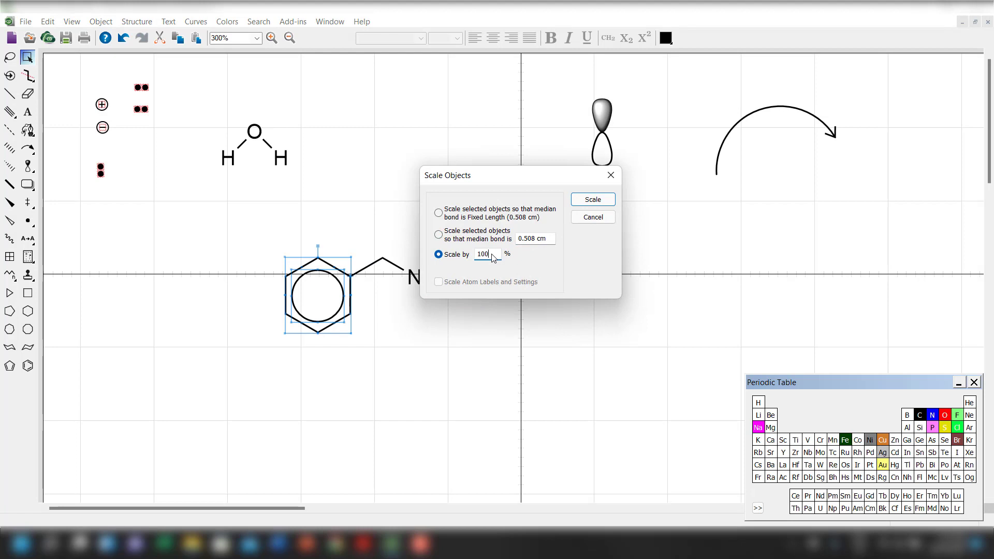
{"action": "type", "text": "90"}
{"action": "double_click", "coordinate": [492, 257]}
{"action": "type", "text": "9"}
{"action": "left_click", "coordinate": [593, 200]}
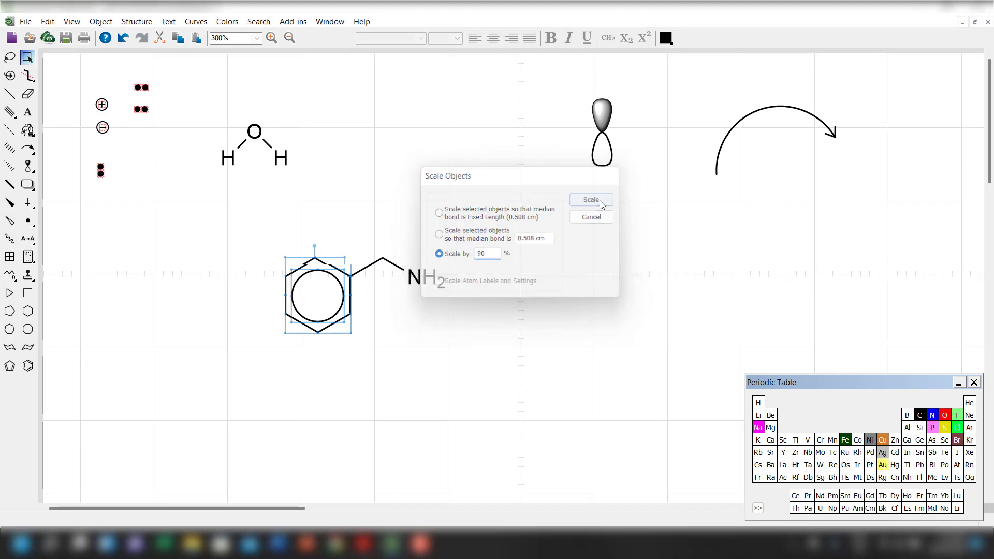
Shift the amine side chain slightly left so its bond to the smaller benzene ring has a normal length and angle.
{"action": "left_click", "coordinate": [393, 360]}
{"action": "left_click_drag", "start_coordinate": [366, 231], "coordinate": [530, 357]}
{"action": "left_click_drag", "start_coordinate": [428, 280], "coordinate": [419, 280]}
{"action": "left_click", "coordinate": [393, 398]}
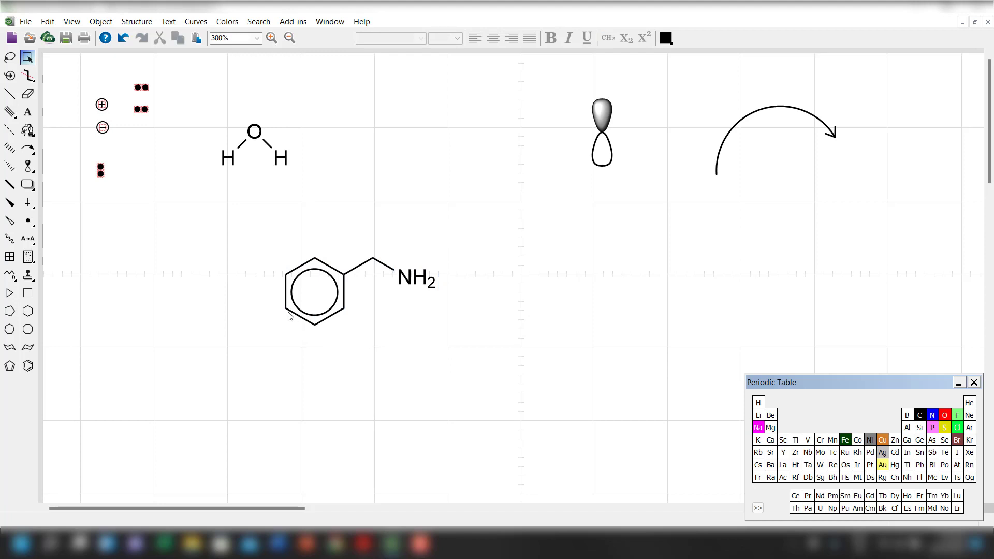
Move the complete benzylamine structure up into the space between the water molecule and the orbital.
{"action": "left_click_drag", "start_coordinate": [263, 222], "coordinate": [506, 373]}
{"action": "left_click_drag", "start_coordinate": [387, 304], "coordinate": [465, 152]}
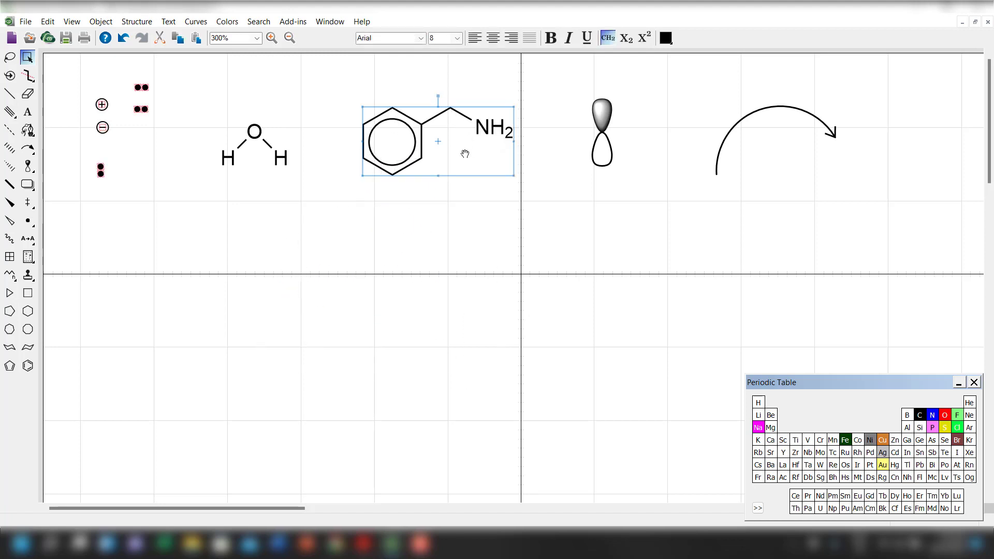
{"action": "left_click_drag", "start_coordinate": [333, 83], "coordinate": [421, 168]}
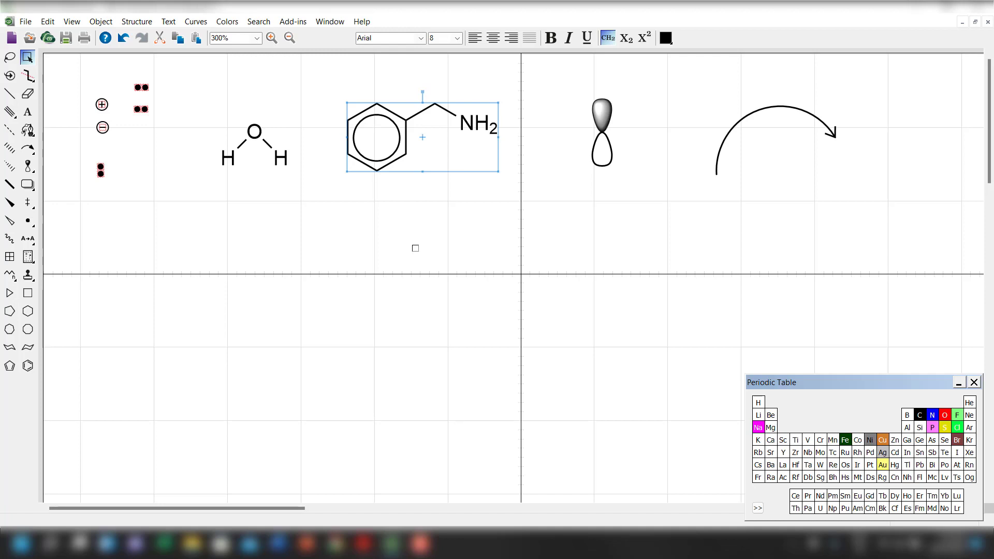
Review the Drawing page of the object settings, including bond length and line width, and close it without changes.
{"action": "left_click", "coordinate": [93, 23]}
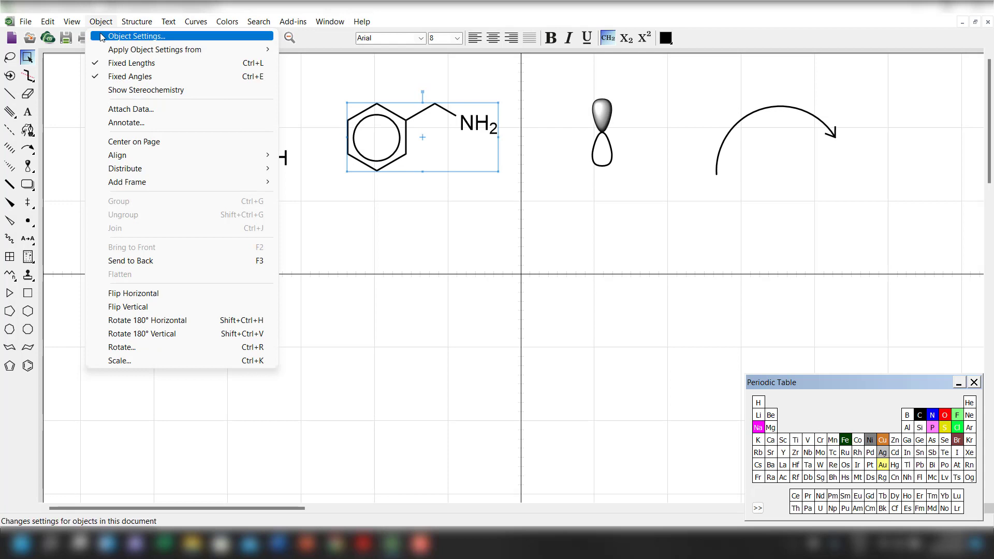
{"action": "left_click", "coordinate": [136, 36]}
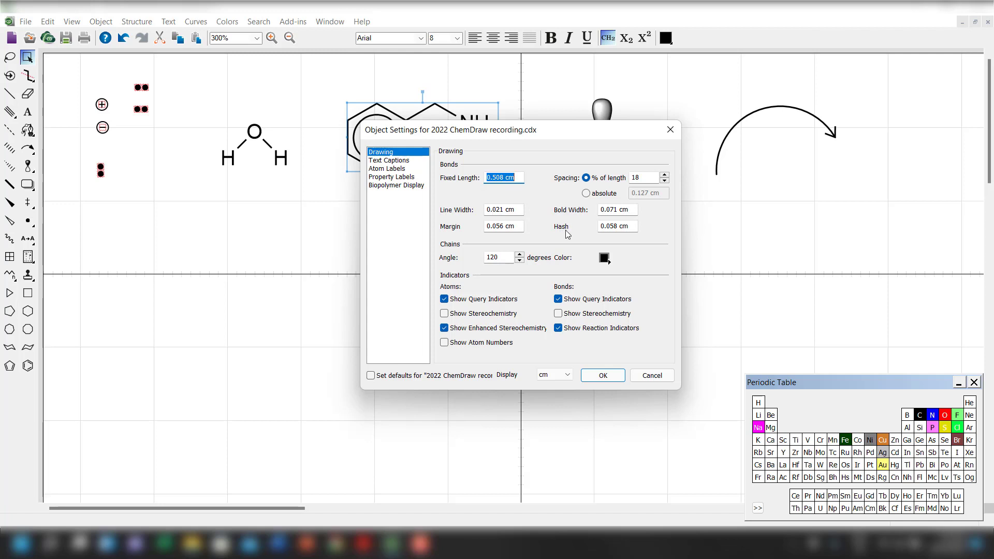
{"action": "left_click", "coordinate": [675, 133]}
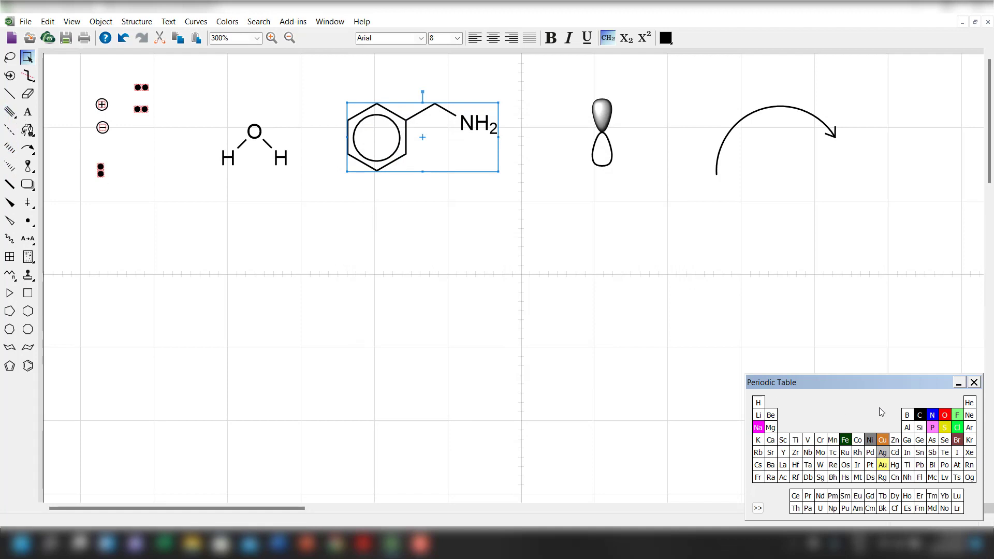
Place a carbon atom on the empty area below the water molecule and draw a solid bond vertically upward from it.
{"action": "left_click", "coordinate": [262, 375]}
{"action": "left_click", "coordinate": [227, 365]}
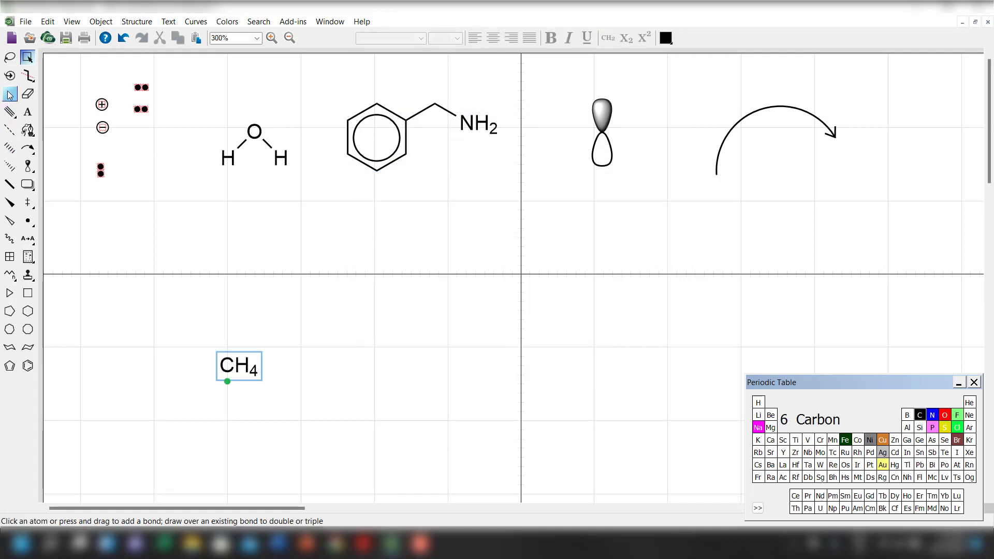
{"action": "left_click", "coordinate": [9, 94]}
{"action": "left_click_drag", "start_coordinate": [227, 365], "coordinate": [228, 327]}
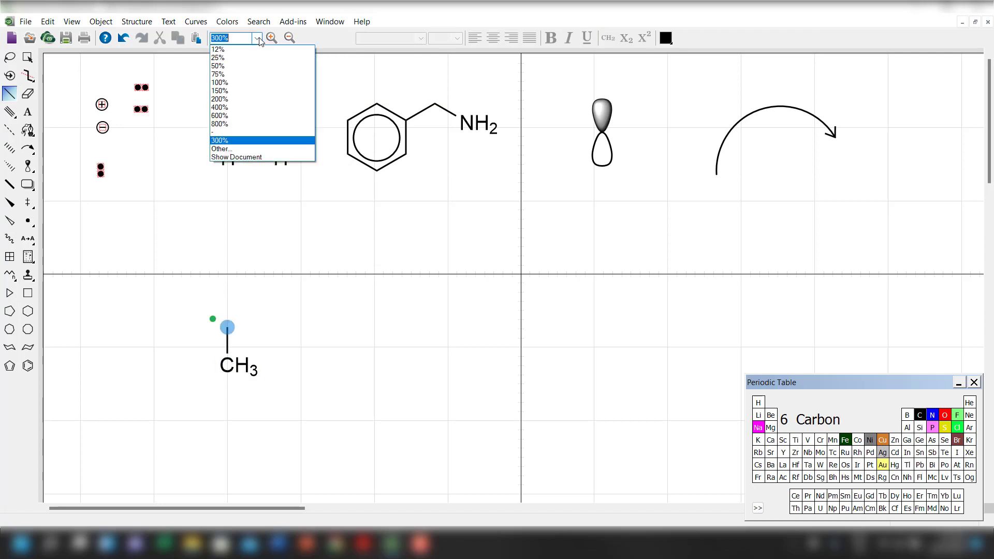
At 400% zoom, move the carbon group up to the horizontal crosshair line and add a solid bond to its lower left.
{"action": "left_click", "coordinate": [250, 107]}
{"action": "scroll", "coordinate": [285, 343], "scroll_direction": "down", "scroll_amount": 3}
{"action": "scroll", "coordinate": [288, 346], "scroll_direction": "up", "scroll_amount": 2}
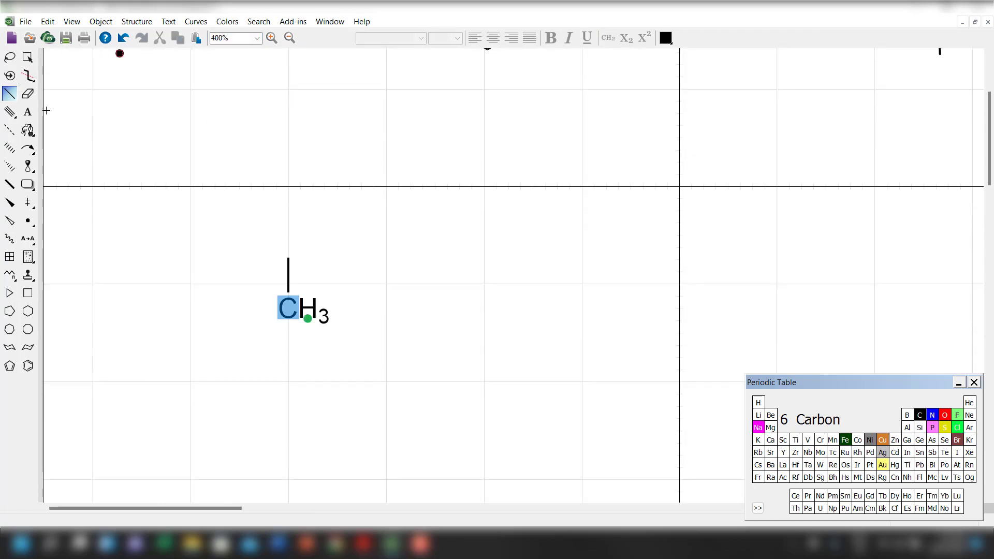
{"action": "left_click", "coordinate": [28, 57]}
{"action": "mouse_move", "coordinate": [307, 309]}
{"action": "left_mouse_down"}
{"action": "mouse_move", "coordinate": [360, 195]}
{"action": "mouse_move", "coordinate": [261, 229]}
{"action": "left_mouse_up"}
{"action": "left_click", "coordinate": [9, 94]}
Add a solid wedged bond toward the carbon's lower right and a hashed wedged bond to its right.
{"action": "left_click", "coordinate": [9, 202]}
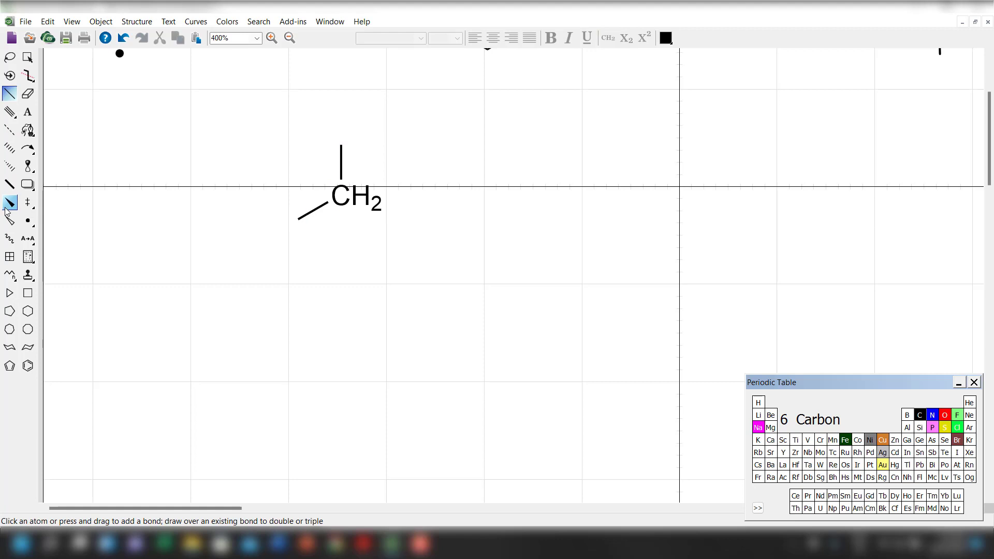
{"action": "left_click_drag", "start_coordinate": [375, 204], "coordinate": [379, 287]}
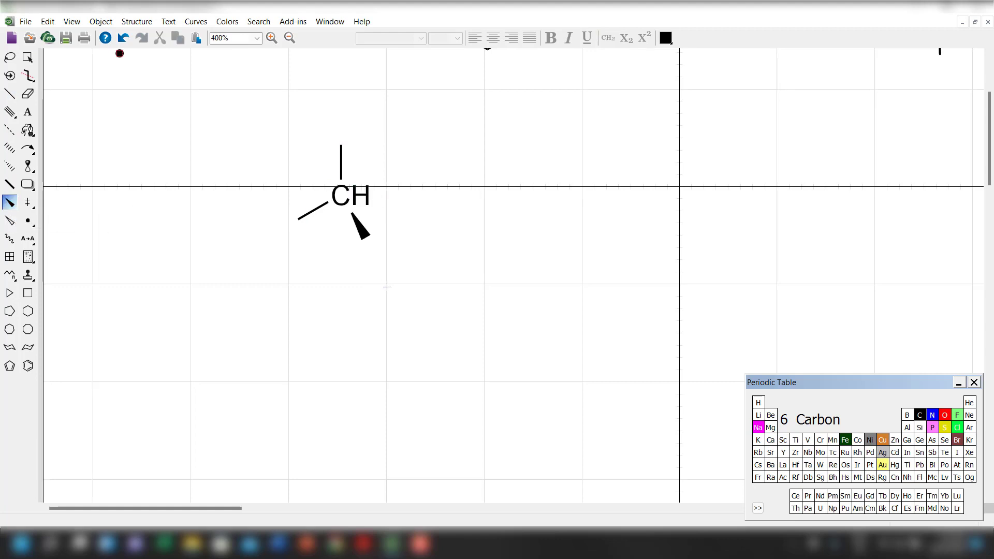
{"action": "left_click", "coordinate": [10, 166]}
{"action": "left_click_drag", "start_coordinate": [344, 201], "coordinate": [466, 225]}
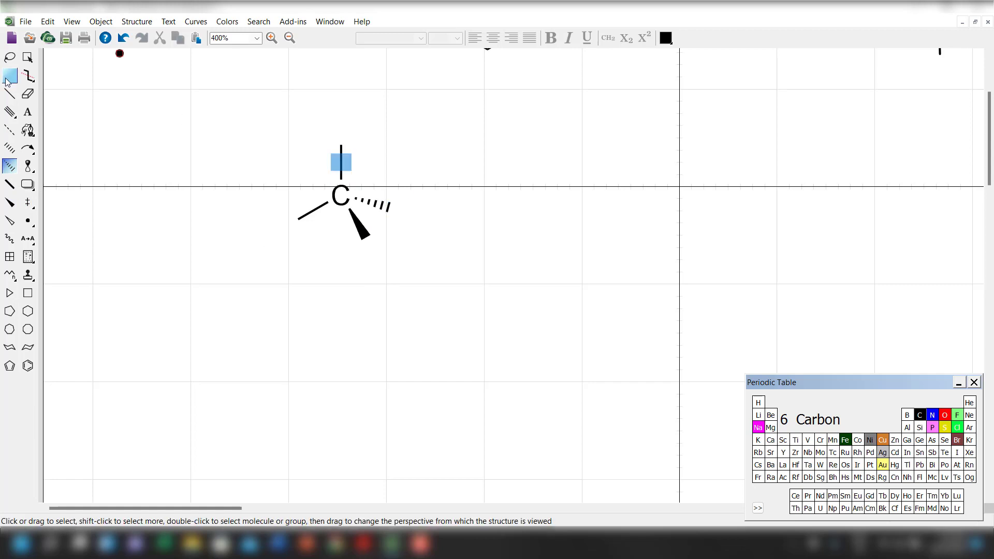
Select the whole tetrahedral carbon structure and move it slightly left.
{"action": "left_click", "coordinate": [28, 58]}
{"action": "left_click", "coordinate": [237, 286]}
{"action": "left_click_drag", "start_coordinate": [255, 122], "coordinate": [453, 311]}
{"action": "left_click_drag", "start_coordinate": [358, 226], "coordinate": [313, 229]}
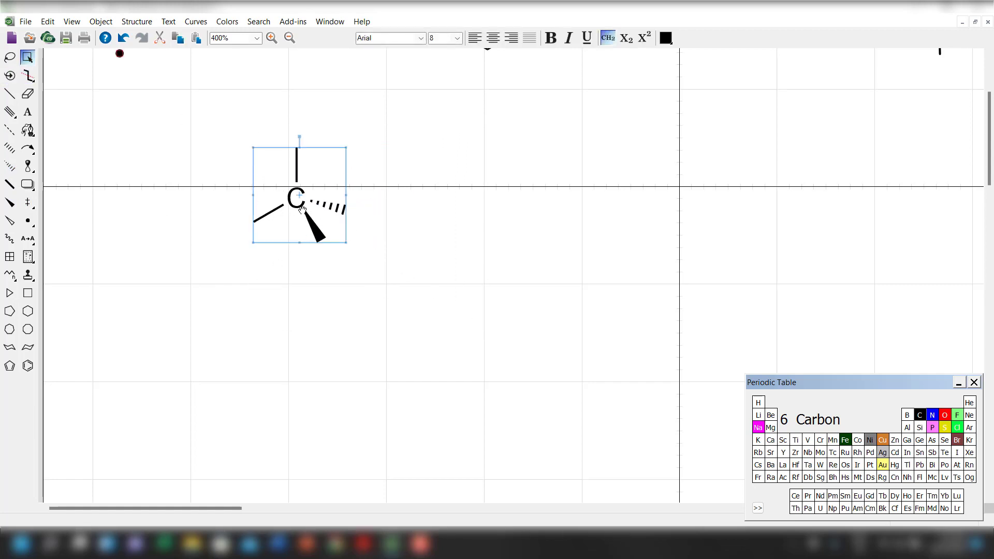
Try scaling the tetrahedral carbon structure by 150% without scaling its atom labels, and undo the scaling.
{"action": "right_click", "coordinate": [303, 212]}
{"action": "left_click", "coordinate": [373, 299]}
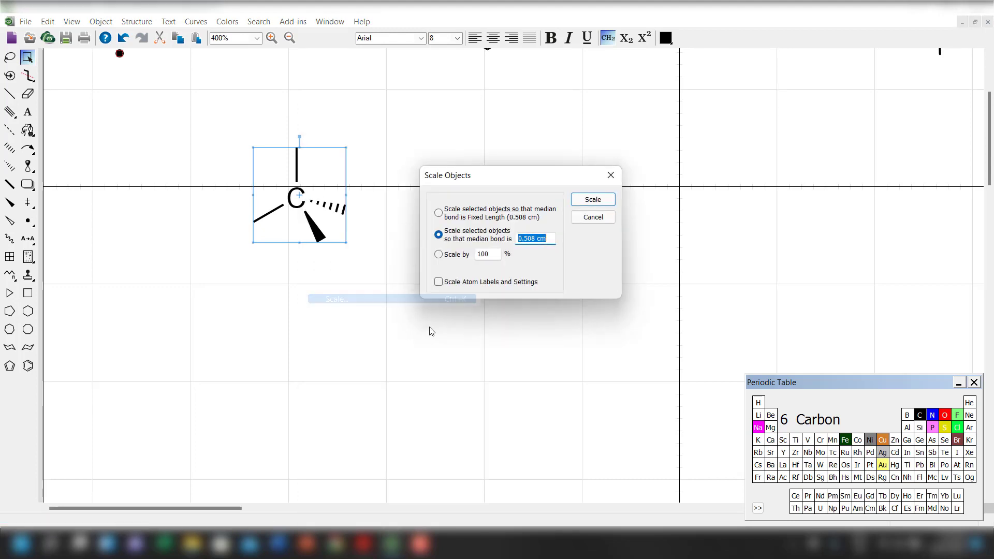
{"action": "left_click", "coordinate": [456, 255]}
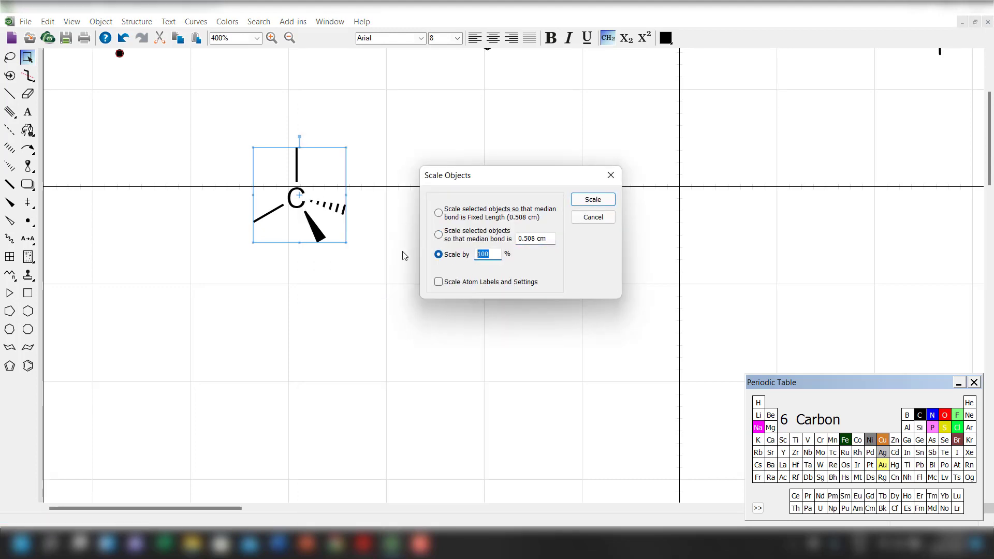
{"action": "type", "text": "150"}
{"action": "key", "text": "Return"}
{"action": "left_click", "coordinate": [422, 298]}
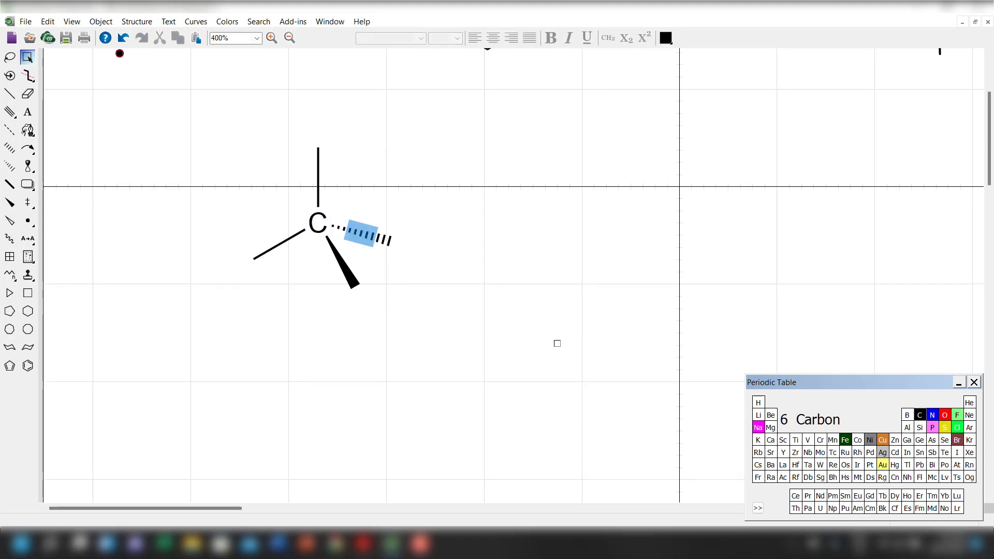
{"action": "key", "text": "ctrl+z"}
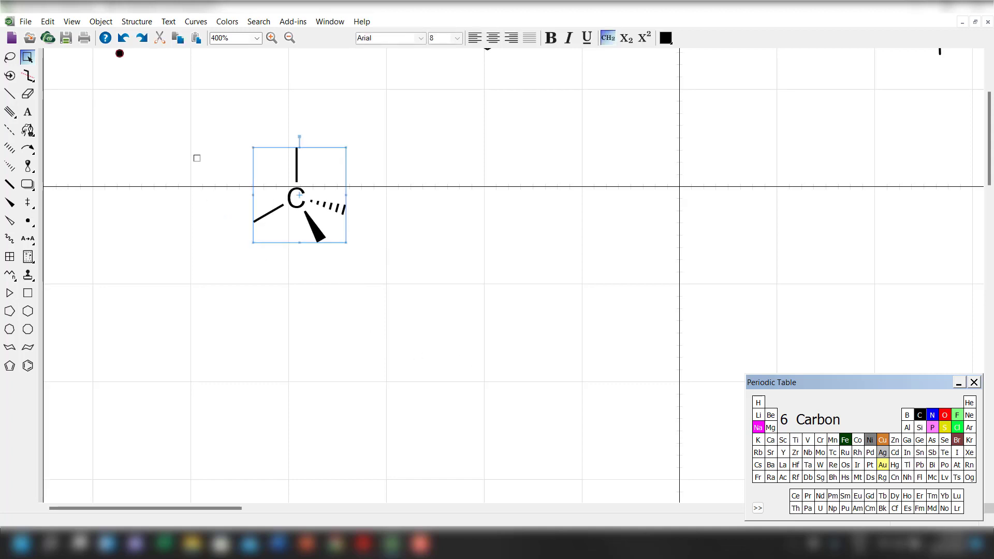
{"action": "right_click", "coordinate": [332, 215]}
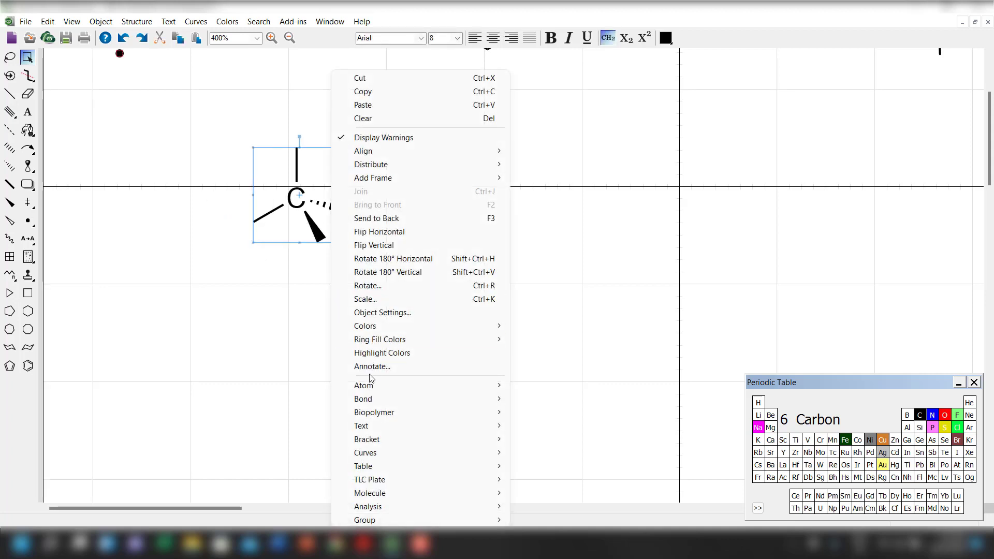
{"action": "left_click", "coordinate": [400, 299]}
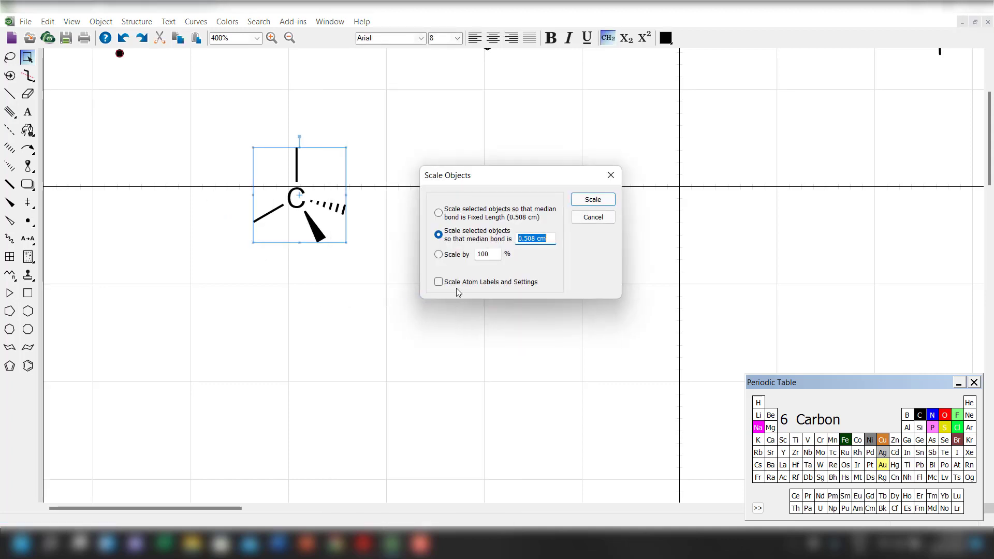
{"action": "left_click", "coordinate": [593, 217]}
Set the hash spacing of the selected tetrahedral carbon structure to 0.088 cm in its object settings.
{"action": "right_click", "coordinate": [312, 187]}
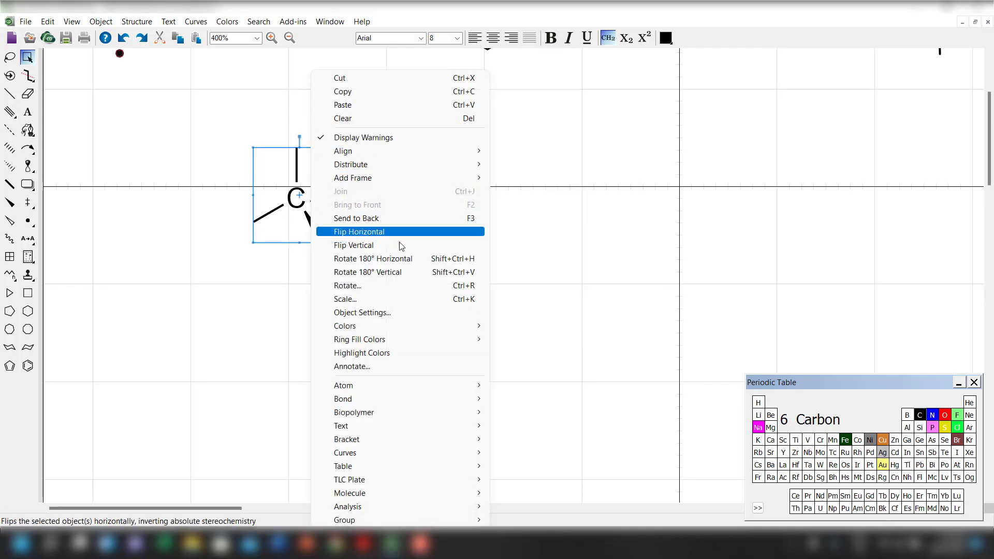
{"action": "left_click", "coordinate": [426, 313]}
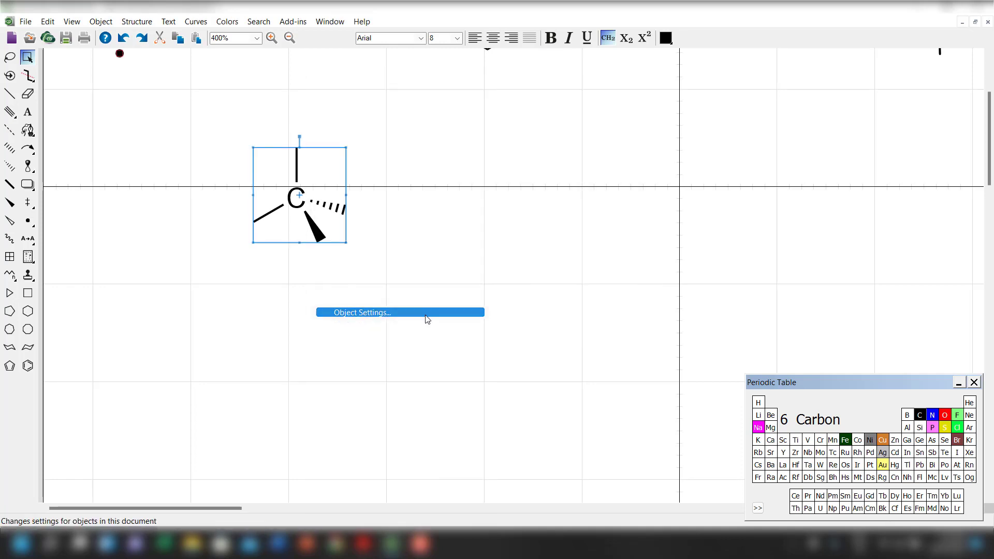
{"action": "left_click", "coordinate": [614, 227]}
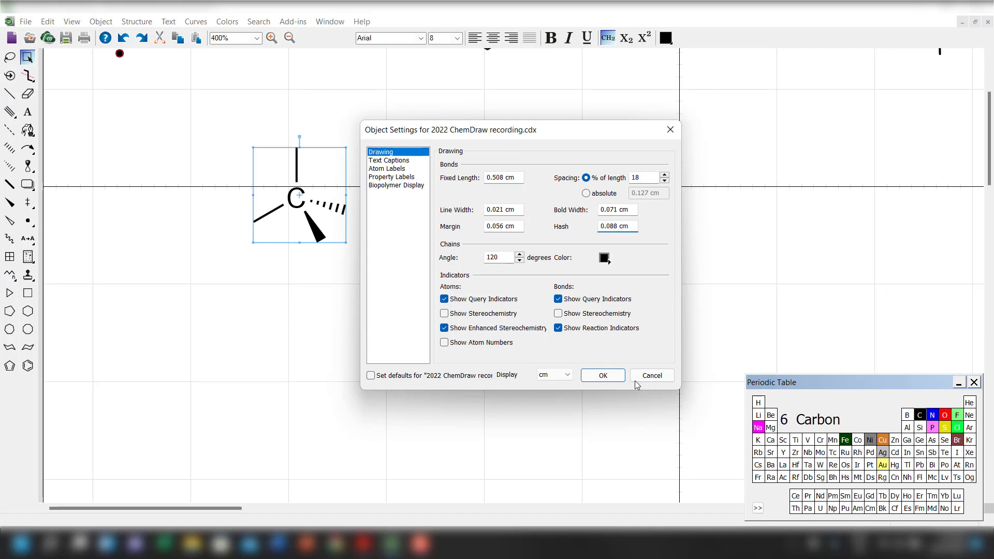
{"action": "left_click", "coordinate": [603, 376]}
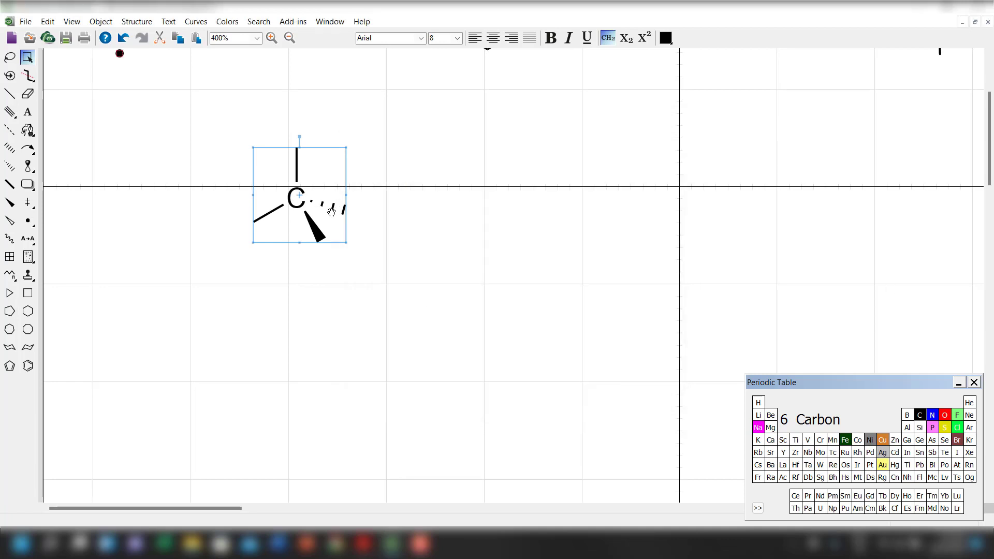
{"action": "left_click", "coordinate": [361, 218]}
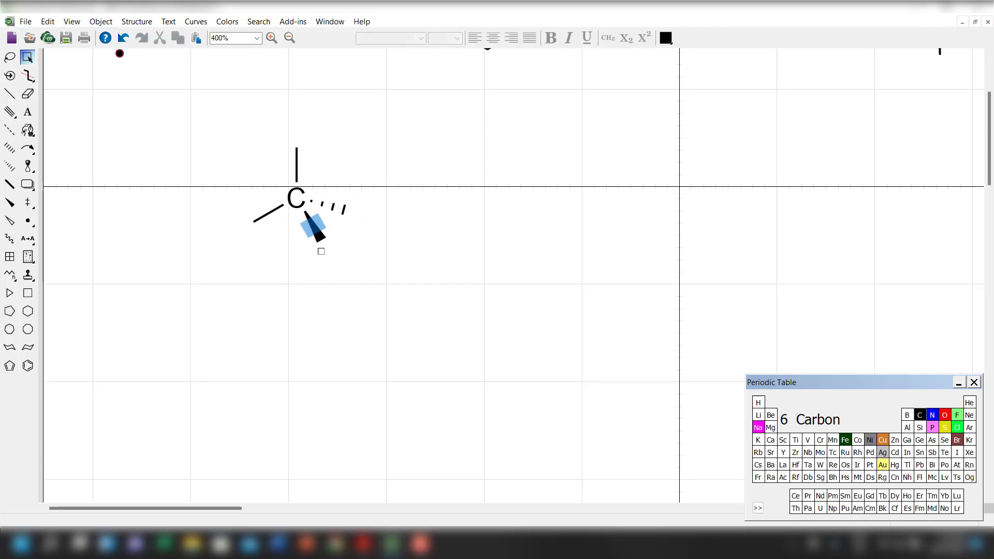
Scale the whole tetrahedral carbon structure by 150% without scaling its atom labels and settings.
{"action": "left_click_drag", "start_coordinate": [209, 109], "coordinate": [337, 259]}
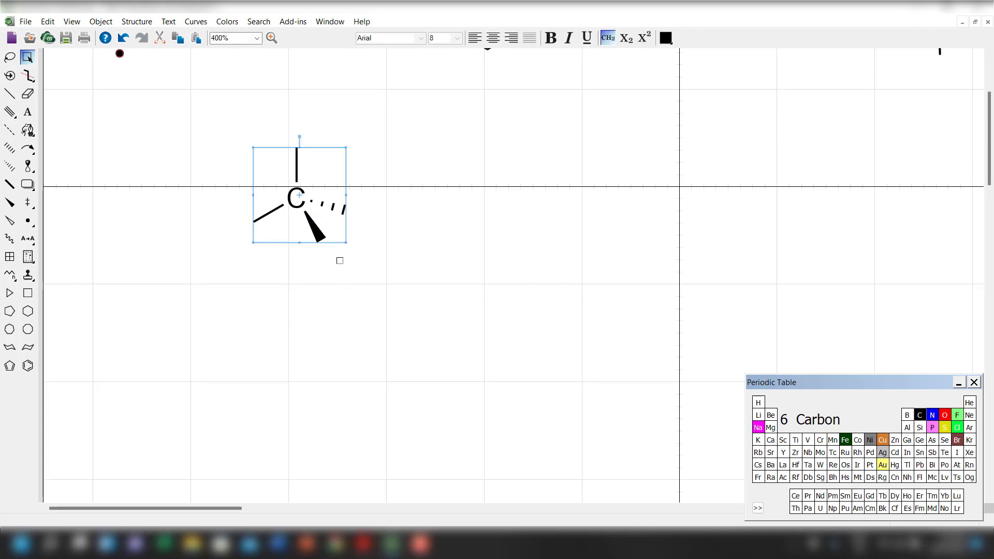
{"action": "right_click", "coordinate": [316, 223]}
{"action": "left_click", "coordinate": [386, 300]}
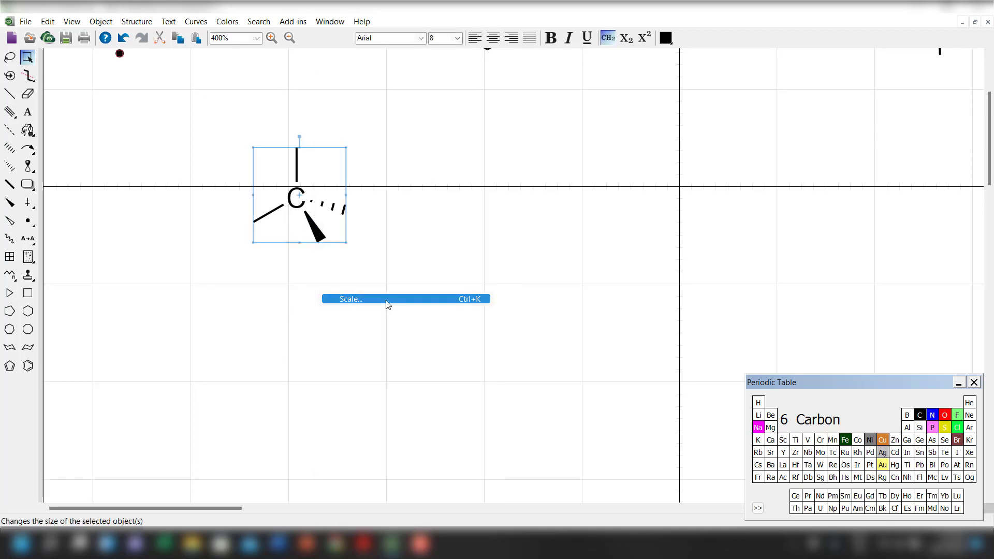
{"action": "left_click", "coordinate": [457, 259]}
{"action": "left_click", "coordinate": [437, 256]}
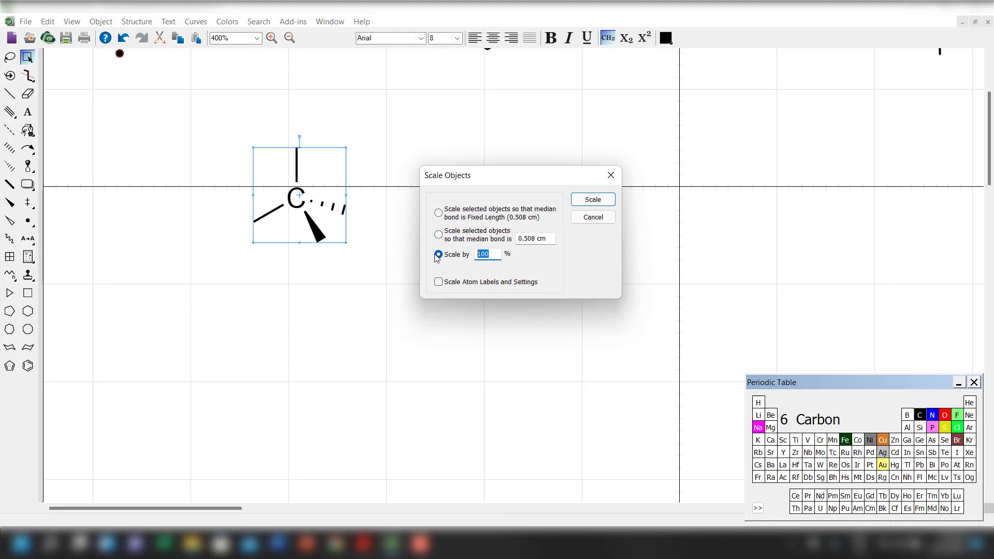
{"action": "type", "text": "150"}
{"action": "key", "text": "Return"}
{"action": "left_click", "coordinate": [457, 361]}
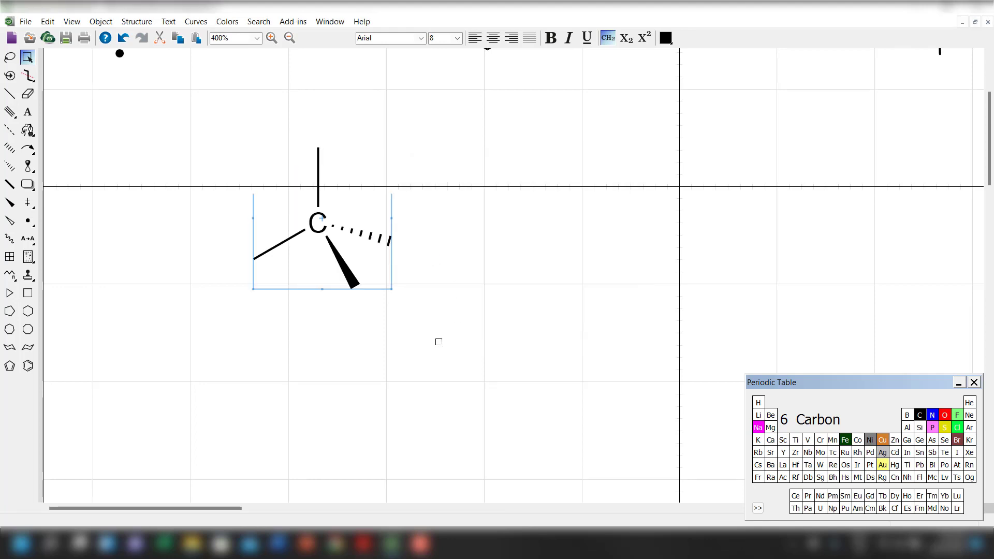
Set the hash spacing of the enlarged tetrahedral carbon structure to 0.058 cm in its object settings.
{"action": "left_click_drag", "start_coordinate": [182, 120], "coordinate": [433, 352]}
{"action": "right_click", "coordinate": [353, 255]}
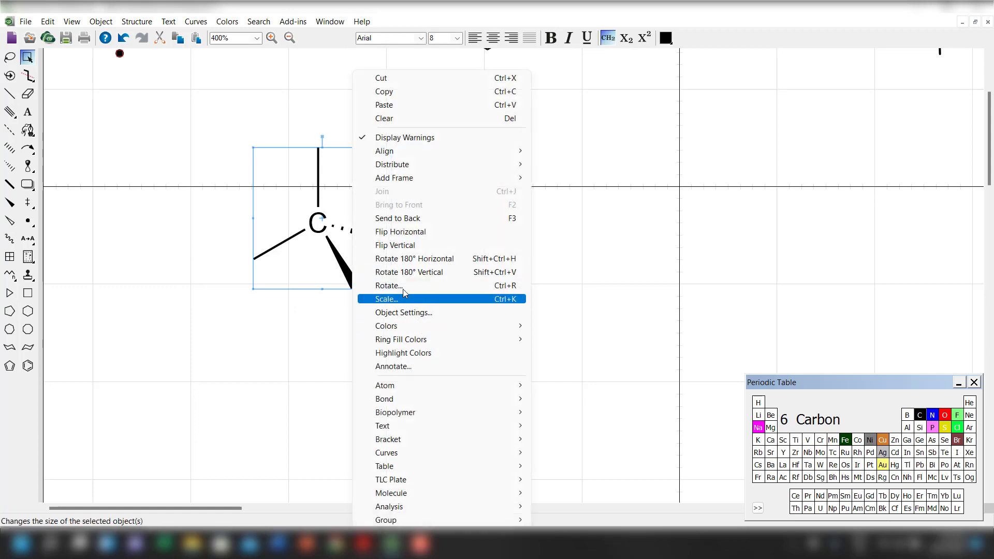
{"action": "left_click", "coordinate": [409, 313]}
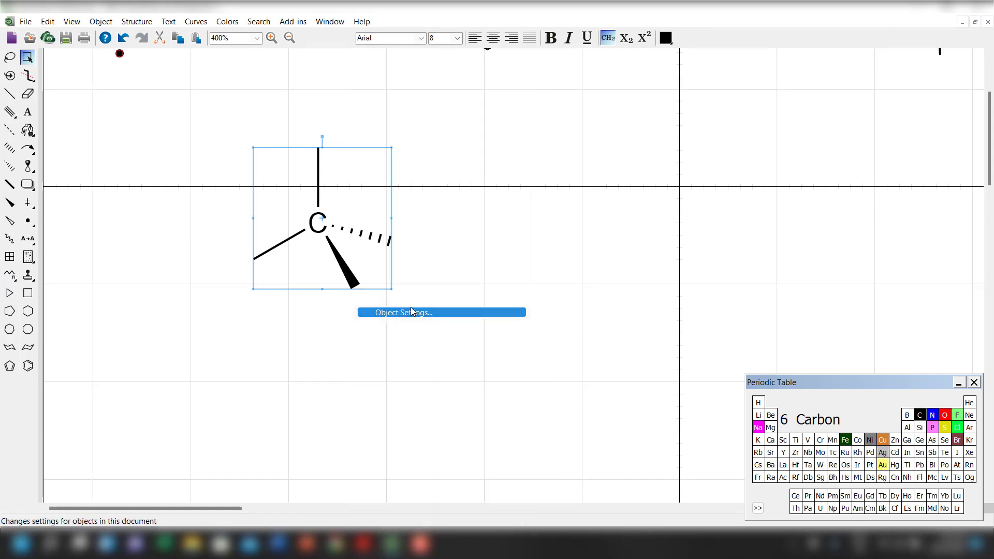
{"action": "left_click", "coordinate": [610, 227]}
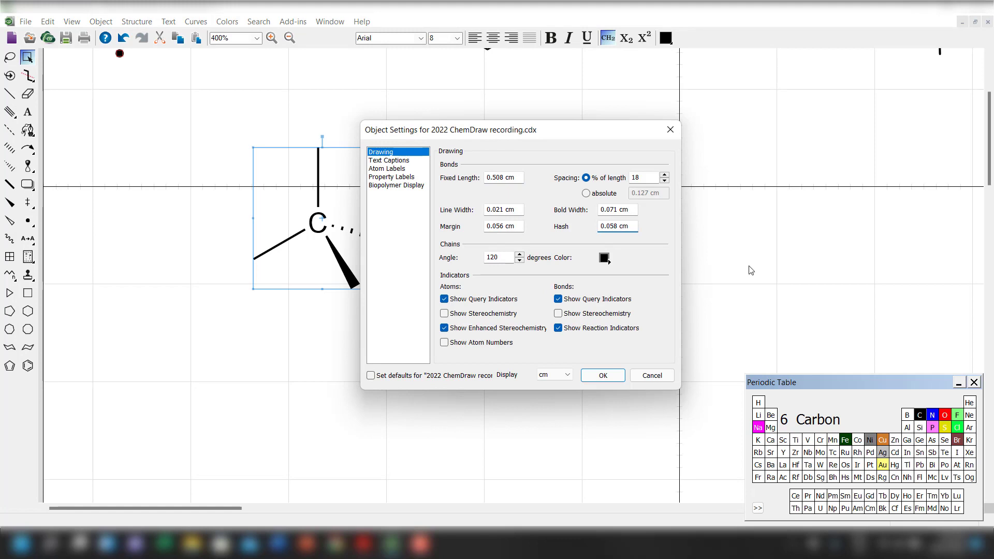
{"action": "left_click", "coordinate": [600, 376]}
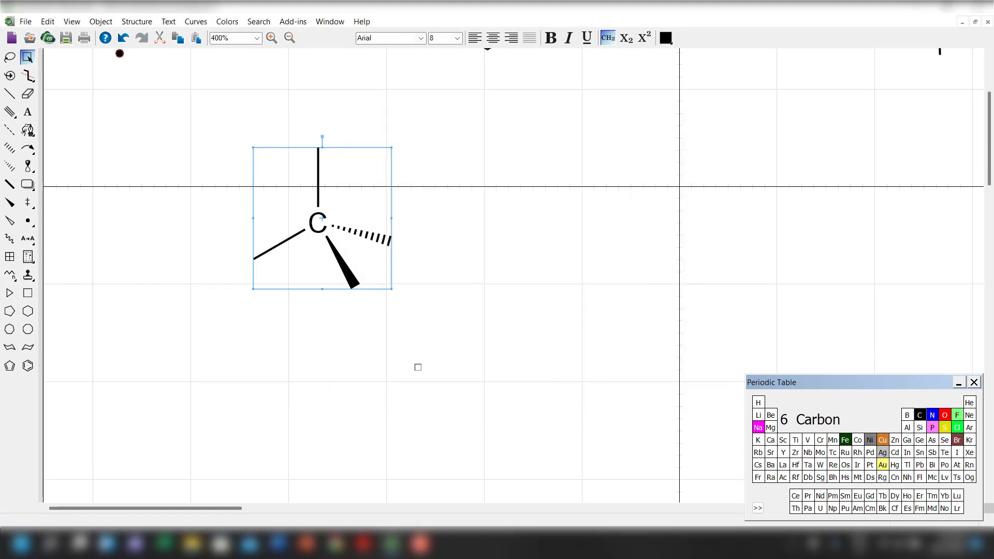
{"action": "left_click", "coordinate": [247, 309]}
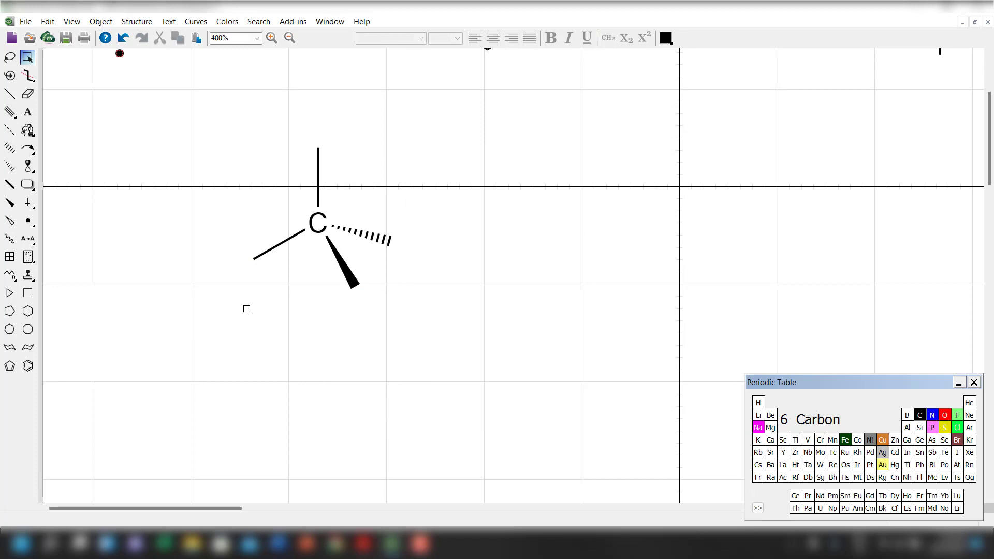
Place hydrogen atoms from the periodic table at the ends of the upper solid bond and the hashed wedged bond.
{"action": "left_click_drag", "start_coordinate": [239, 174], "coordinate": [464, 371]}
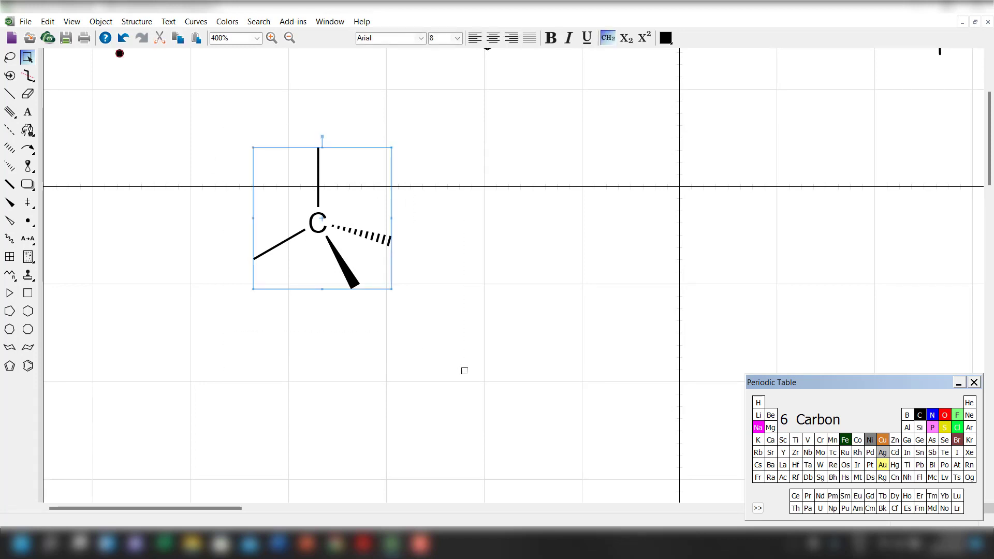
{"action": "left_click", "coordinate": [758, 403]}
{"action": "left_click", "coordinate": [249, 138]}
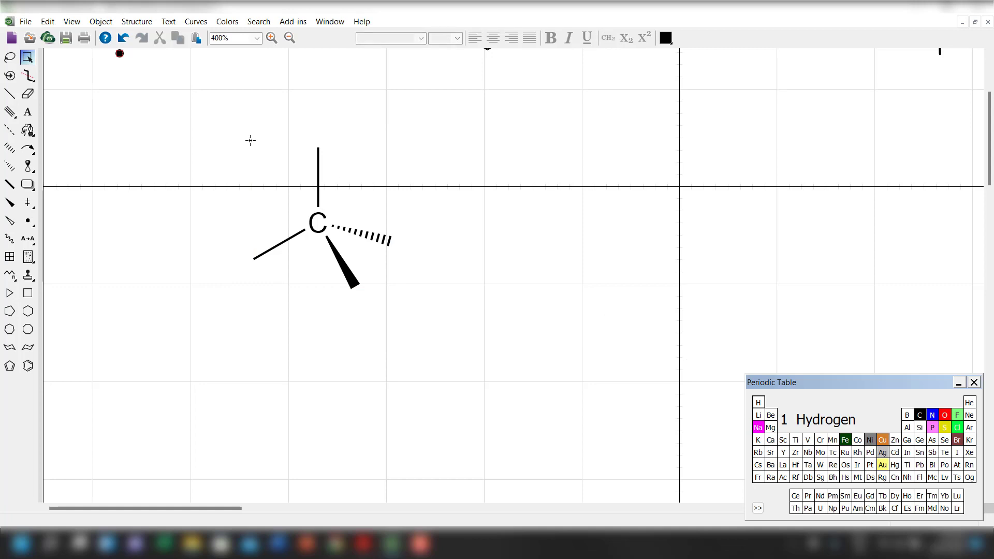
{"action": "left_click", "coordinate": [317, 146]}
{"action": "left_click", "coordinate": [390, 239]}
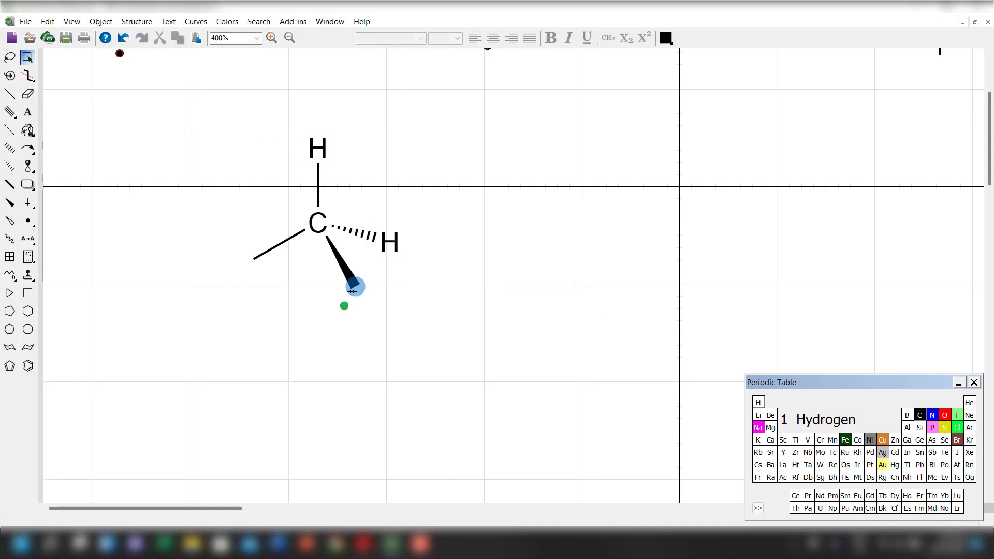
Place hydrogen atoms at the ends of the solid wedged bond and the lower-left solid bond to complete methane.
{"action": "left_click", "coordinate": [354, 289]}
{"action": "key", "text": "ctrl+z"}
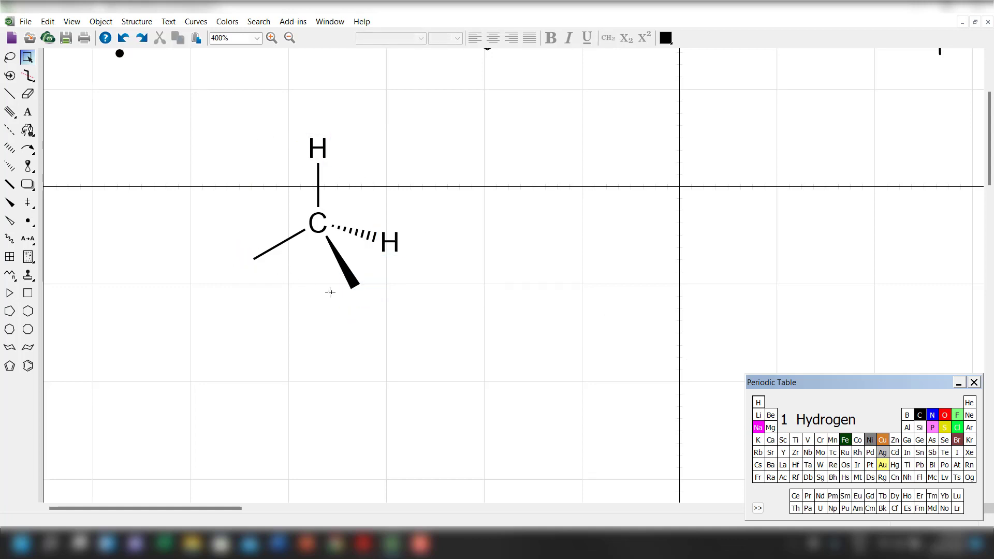
{"action": "left_click", "coordinate": [358, 288]}
{"action": "key", "text": "ctrl+z"}
{"action": "left_click", "coordinate": [354, 284]}
{"action": "key", "text": "ctrl+z"}
{"action": "left_click", "coordinate": [354, 286]}
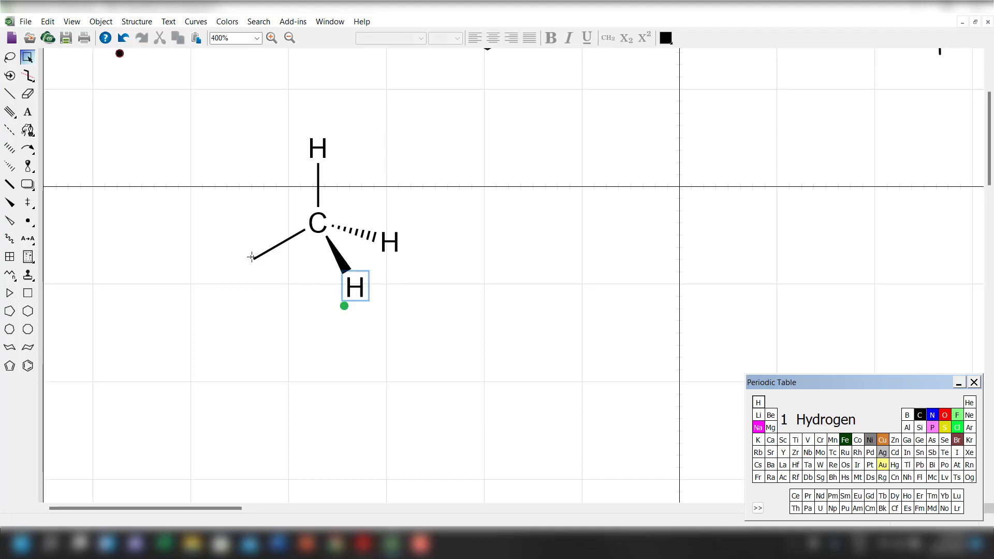
{"action": "left_click", "coordinate": [253, 258]}
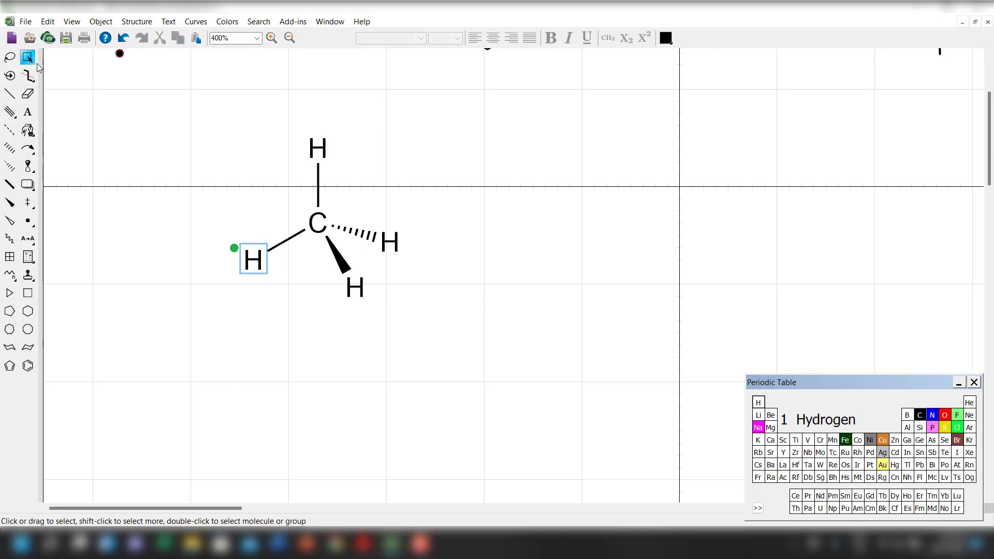
Move the methane structure to just below the benzene-ring amine, beside the vertical crosshair line.
{"action": "left_click_drag", "start_coordinate": [338, 228], "coordinate": [853, 176]}
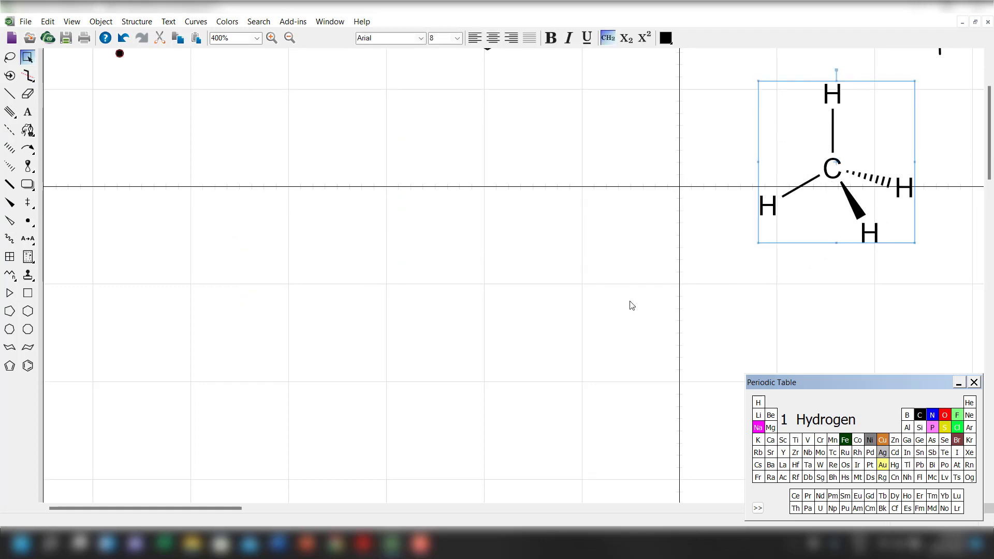
{"action": "scroll", "coordinate": [628, 304], "scroll_direction": "up", "scroll_amount": 3}
{"action": "left_click_drag", "start_coordinate": [816, 264], "coordinate": [572, 226]}
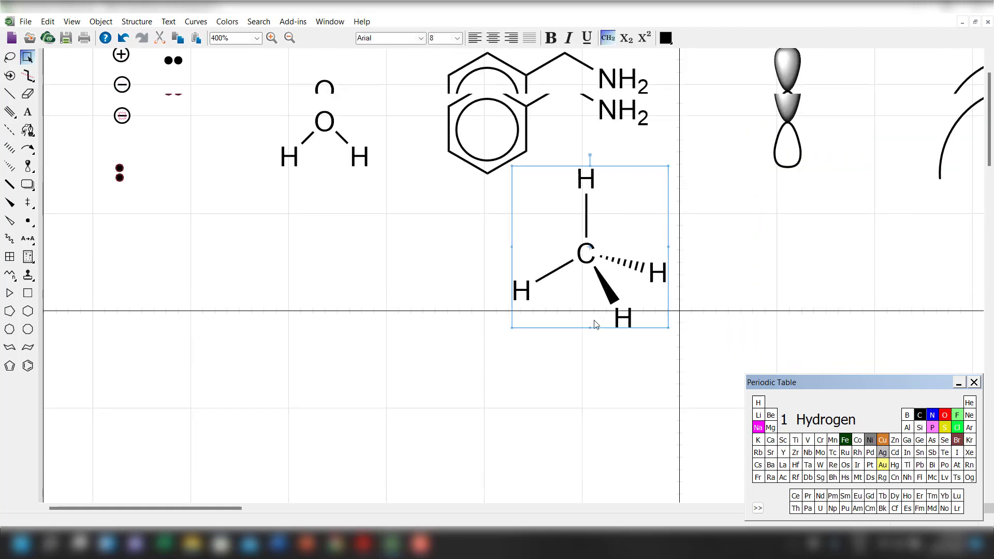
{"action": "scroll", "coordinate": [596, 322], "scroll_direction": "down", "scroll_amount": 3}
{"action": "scroll", "coordinate": [595, 322], "scroll_direction": "up", "scroll_amount": 1}
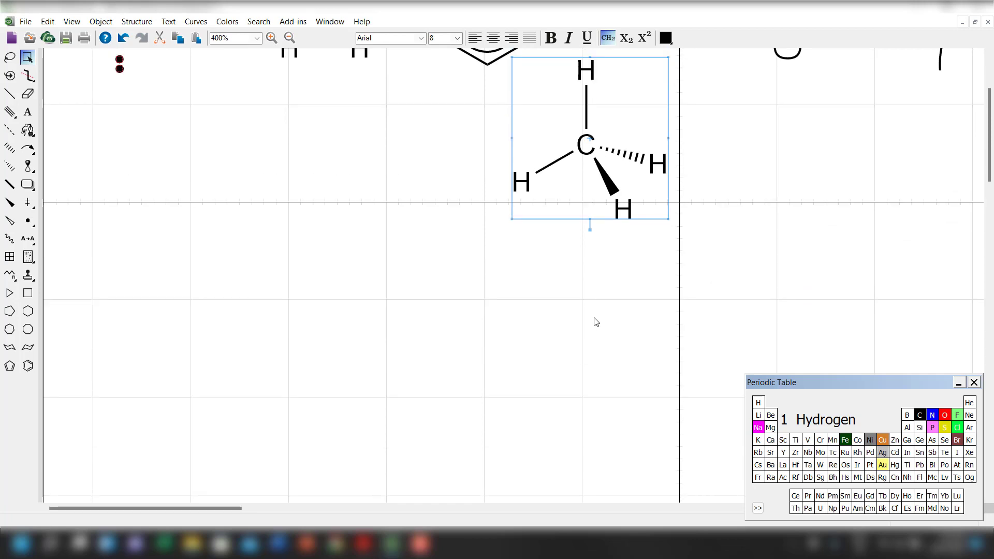
Draw a cyclohexane ring in the empty area below the water molecule and add a single bond to its upper-right carbon.
{"action": "scroll", "coordinate": [595, 322], "scroll_direction": "down", "scroll_amount": 3}
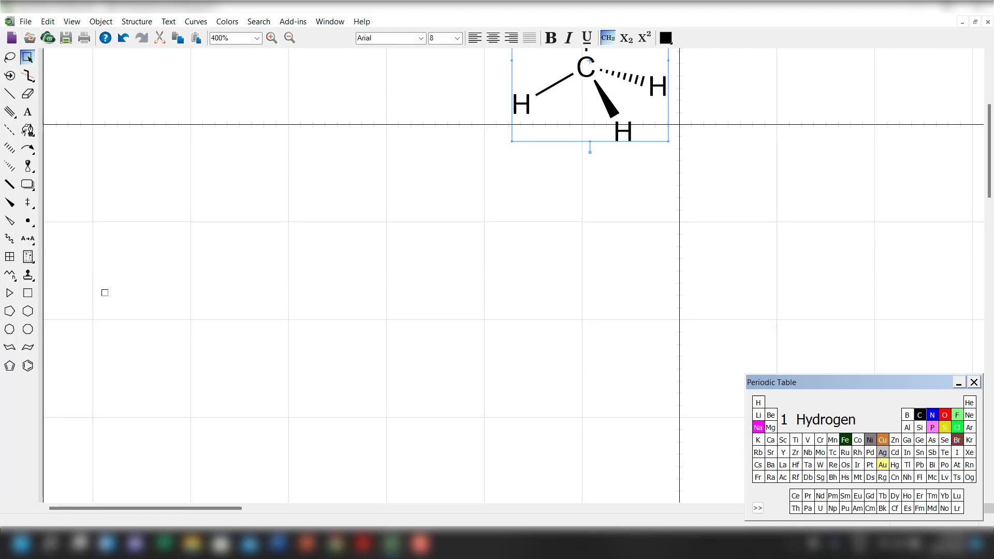
{"action": "left_click", "coordinate": [28, 312]}
{"action": "left_click", "coordinate": [202, 274]}
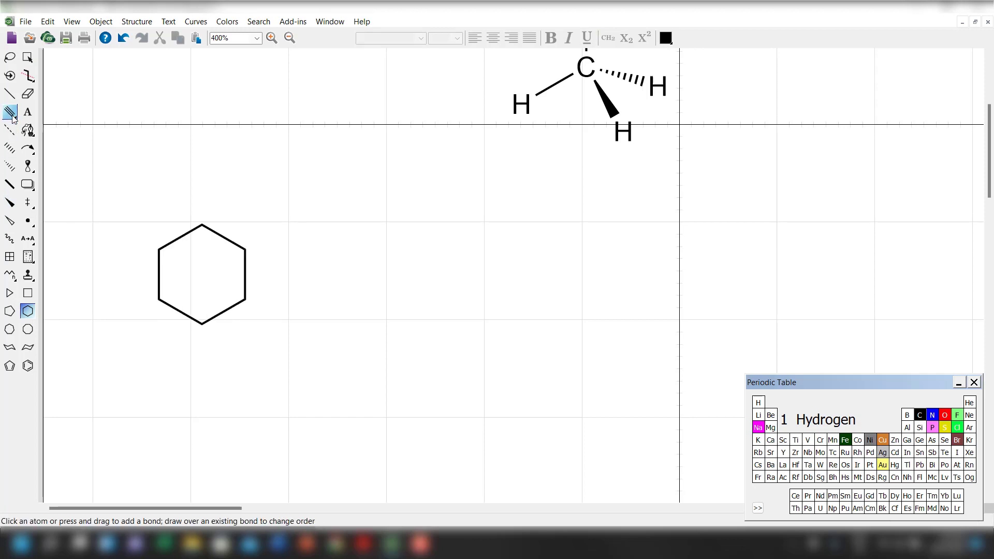
{"action": "left_click", "coordinate": [12, 96]}
{"action": "left_click", "coordinate": [245, 249]}
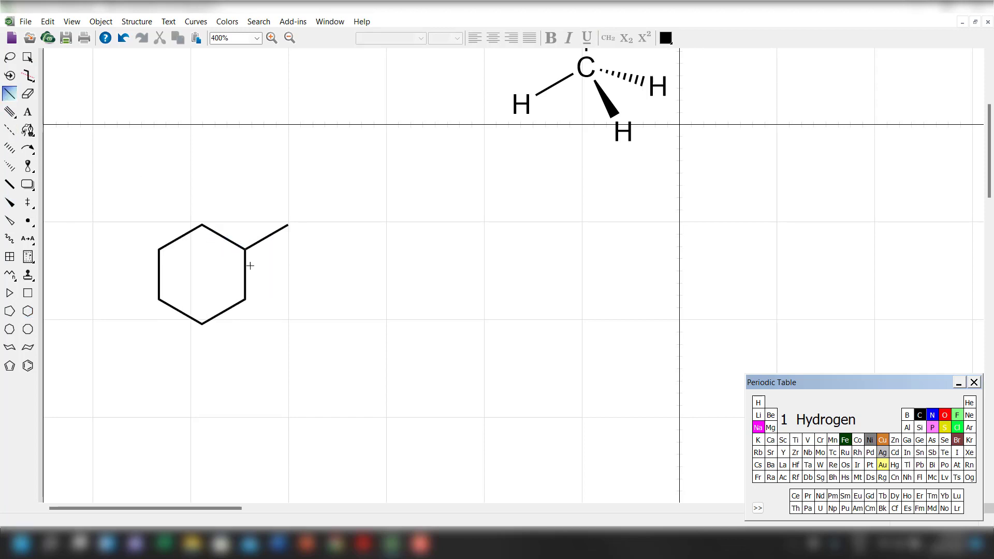
Convert the ring's vertical bond below the substituted carbon into a double bond.
{"action": "left_click", "coordinate": [240, 265]}
{"action": "key", "text": "ctrl+z"}
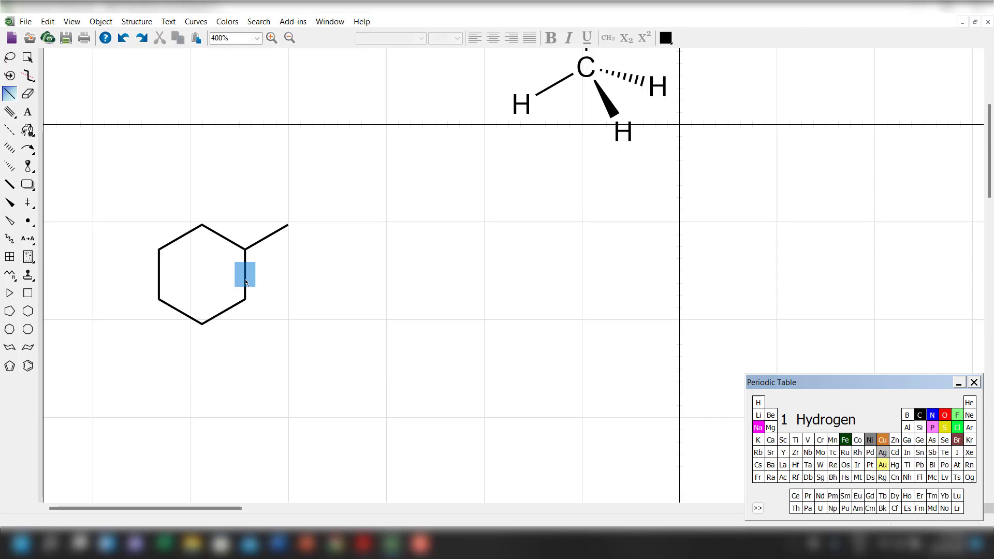
{"action": "left_click", "coordinate": [245, 280]}
Try moving the double bond's second line outside the ring and adding an upper-left double bond, and undo both changes.
{"action": "left_click", "coordinate": [9, 111]}
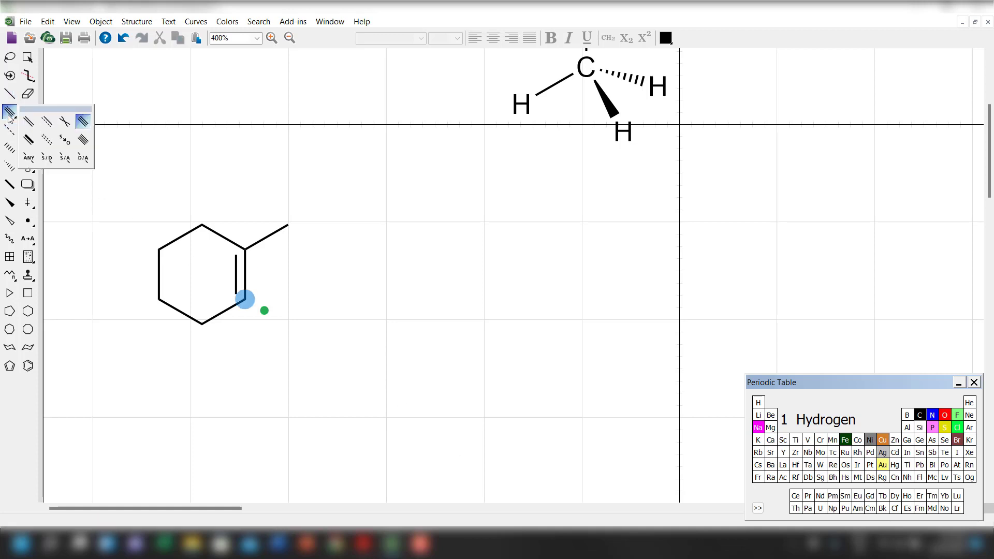
{"action": "left_click", "coordinate": [28, 122]}
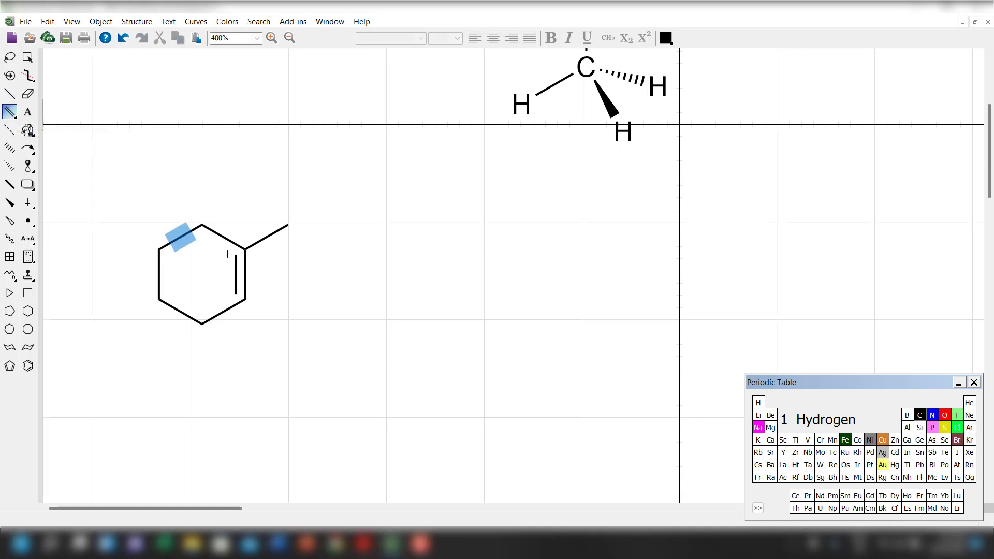
{"action": "left_click", "coordinate": [246, 264]}
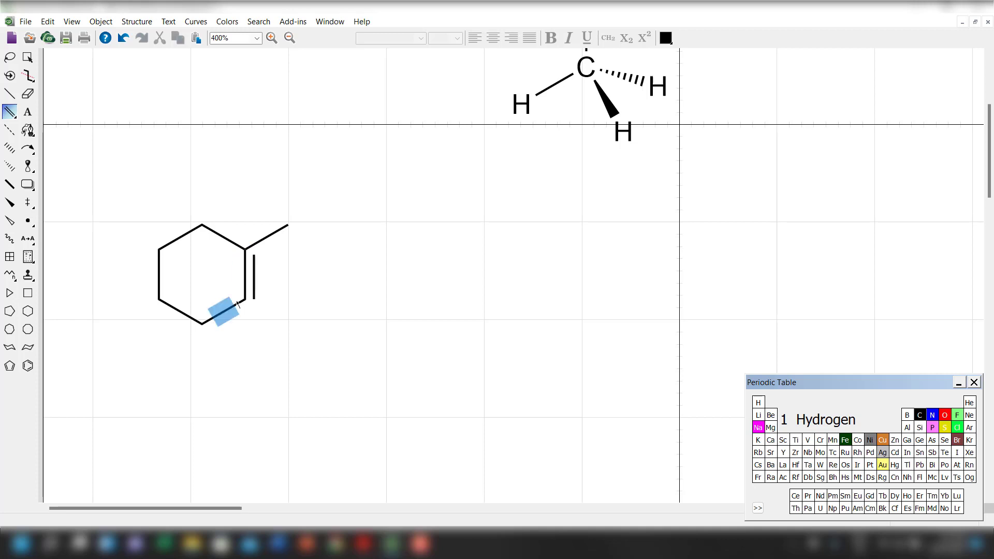
{"action": "left_click", "coordinate": [165, 240]}
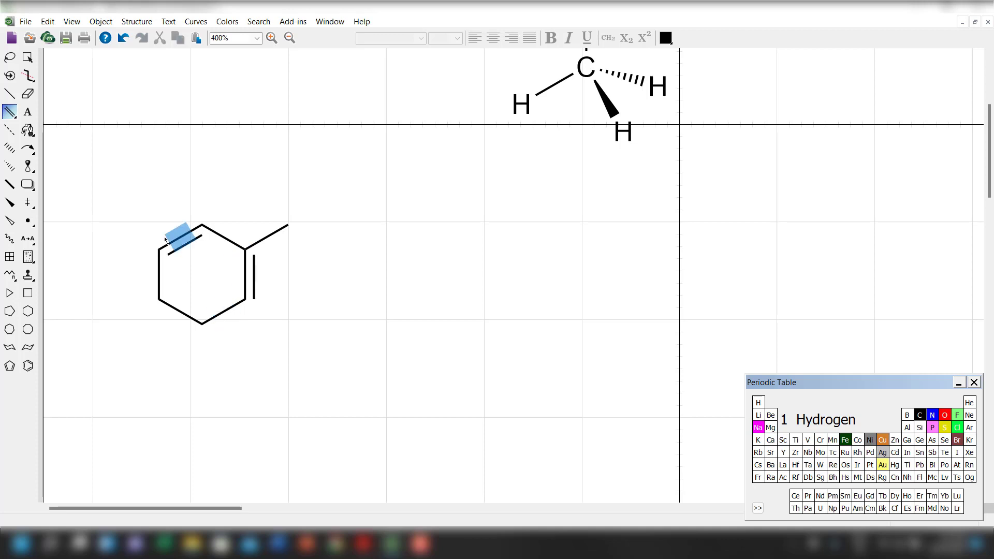
{"action": "left_click", "coordinate": [14, 117]}
{"action": "left_click", "coordinate": [28, 122]}
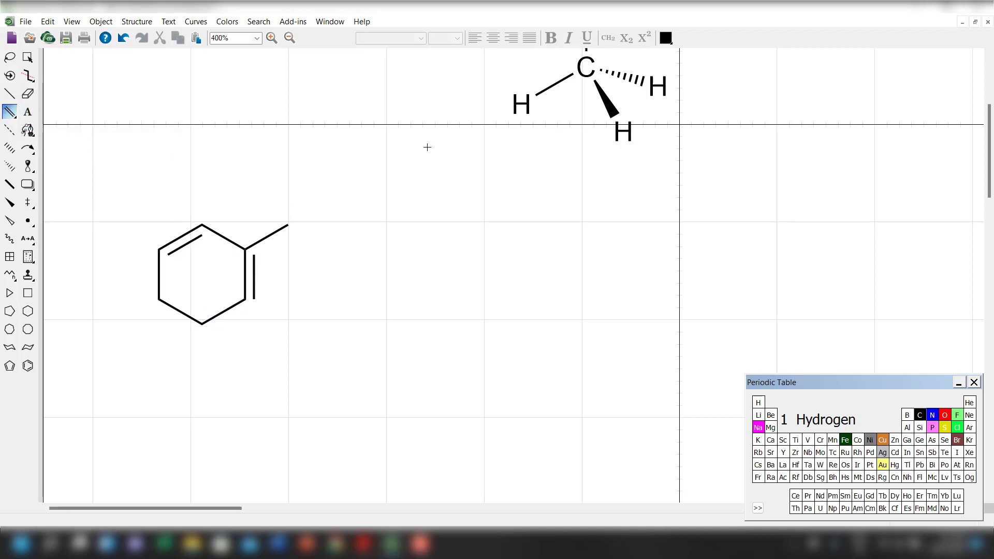
{"action": "key", "text": "ctrl+z"}
{"action": "key", "text": "ctrl+z"}
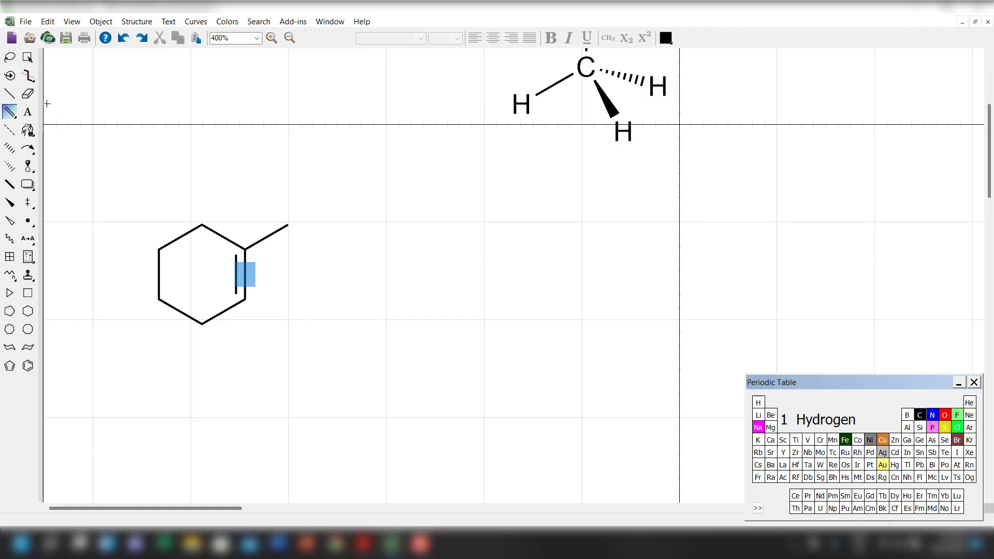
Cycle the ring double bond's second line to the outside of the ring and back to the inside.
{"action": "left_click", "coordinate": [10, 93]}
{"action": "left_click", "coordinate": [246, 279]}
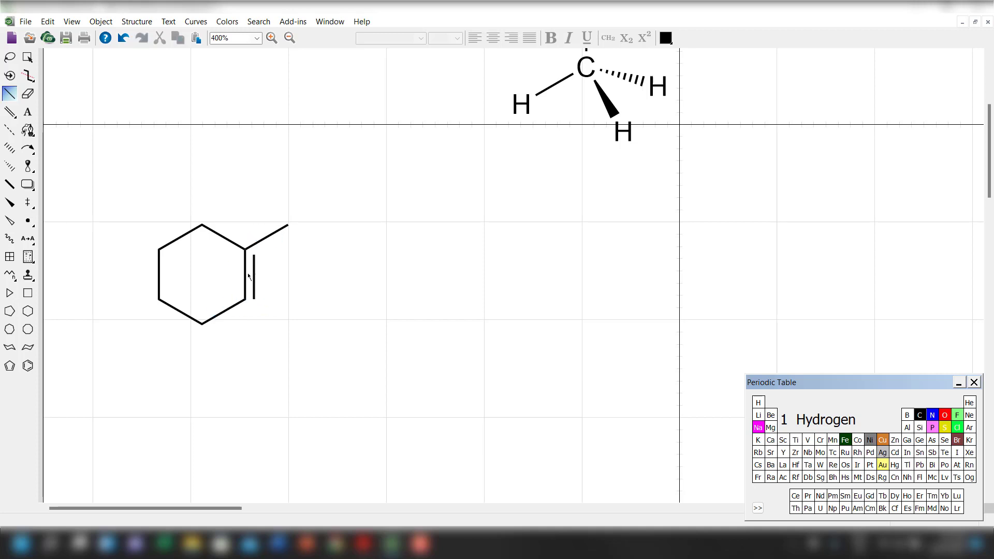
{"action": "left_click", "coordinate": [248, 278]}
{"action": "left_click", "coordinate": [248, 284]}
Draw a straight horizontal reaction arrow with a solid arrowhead beside the methylcyclohexene ring, pointing away from it.
{"action": "left_click", "coordinate": [34, 150]}
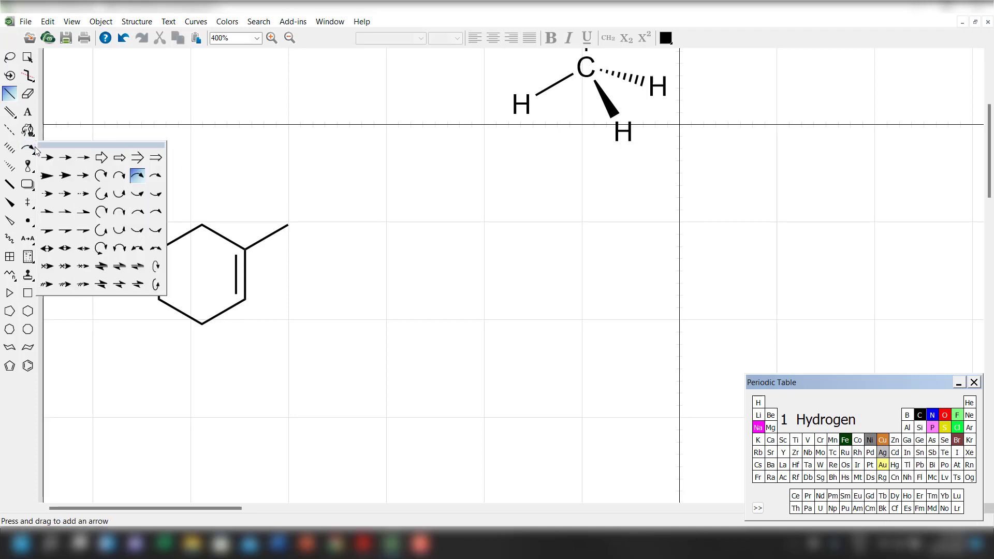
{"action": "left_click", "coordinate": [83, 158]}
{"action": "left_click_drag", "start_coordinate": [320, 276], "coordinate": [457, 276]}
Draw an H–Br molecule above the reaction arrow using a horizontal single bond, hydrogen at its left end and bromine at its right.
{"action": "left_click", "coordinate": [16, 95]}
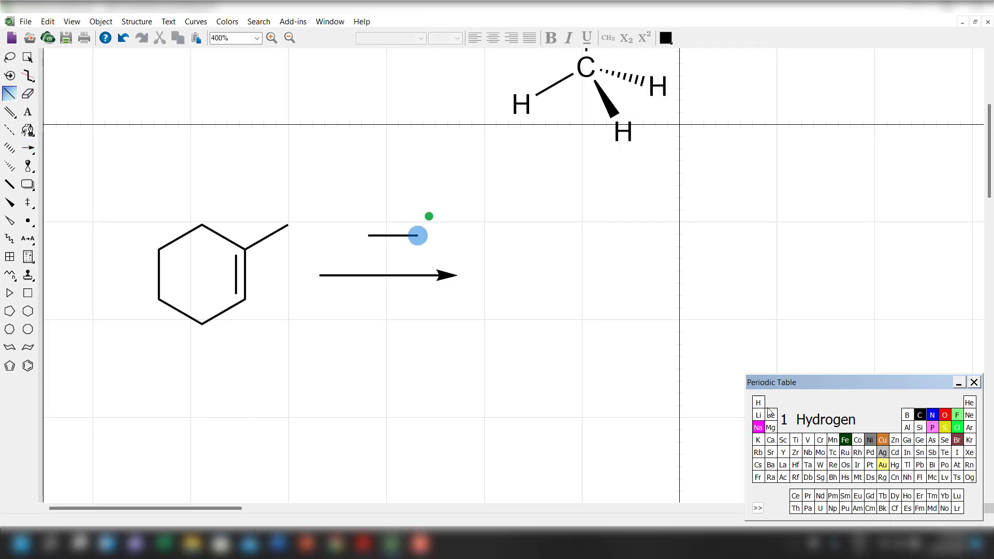
{"action": "left_click", "coordinate": [369, 236]}
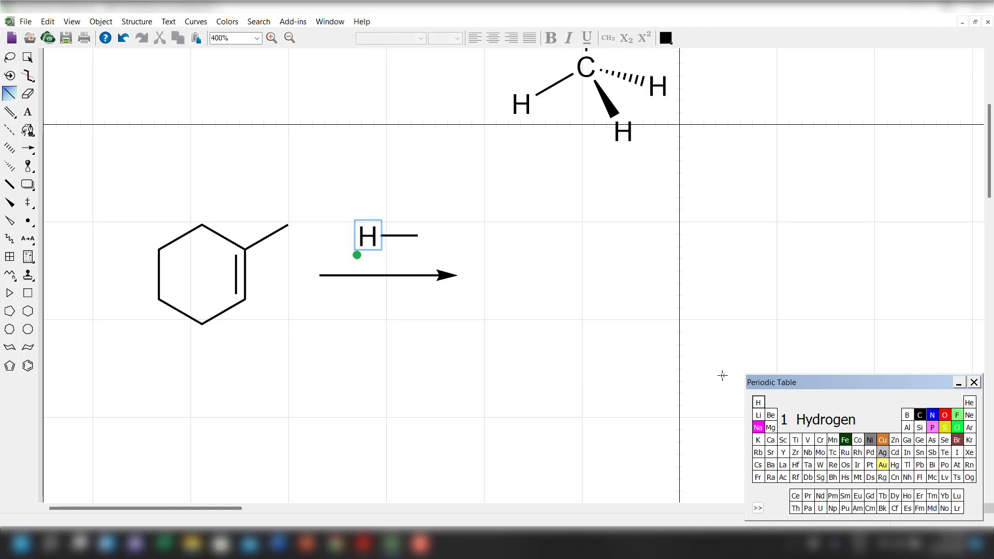
{"action": "left_click", "coordinate": [958, 441]}
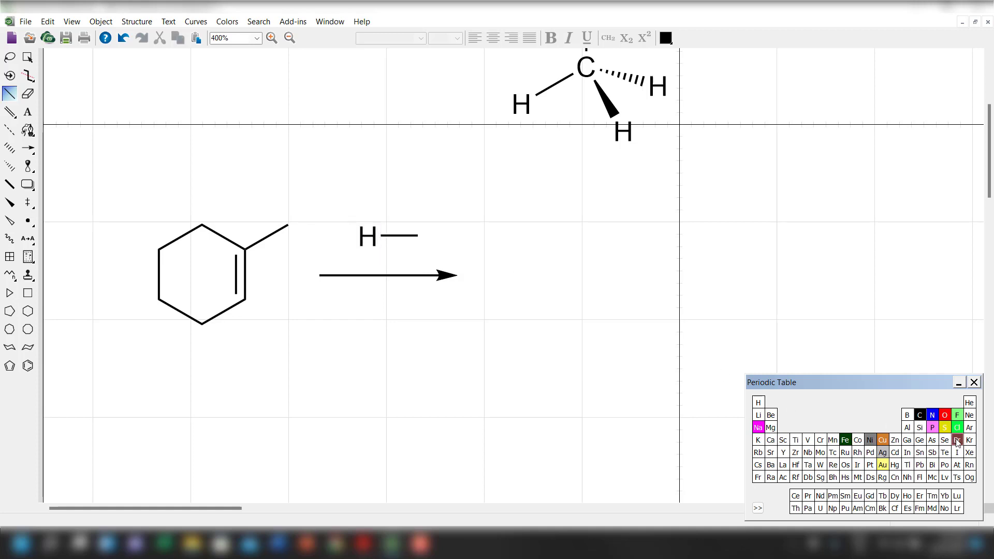
{"action": "left_click", "coordinate": [420, 236]}
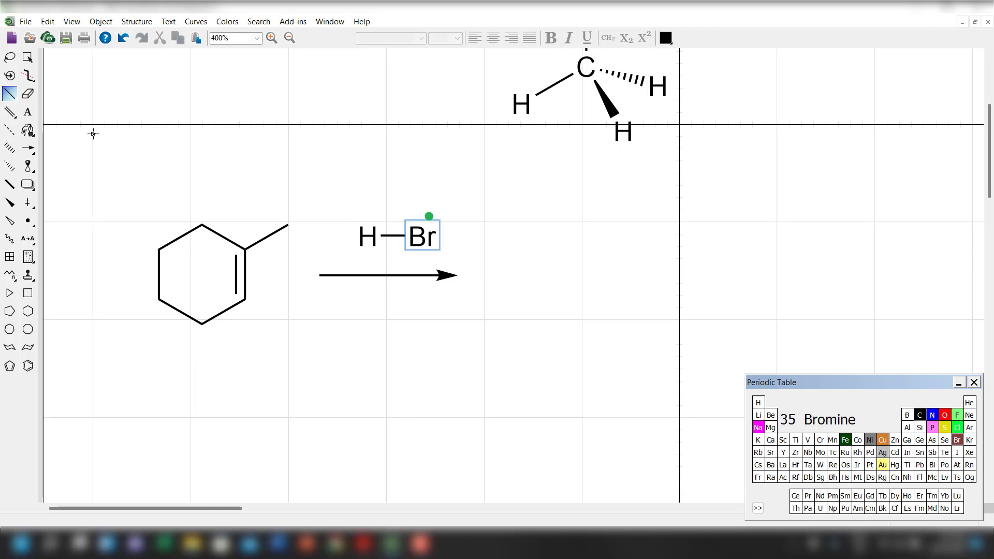
Add a δ+ caption in the Symbol font at size 6 above the H–Br molecule.
{"action": "left_click", "coordinate": [28, 112]}
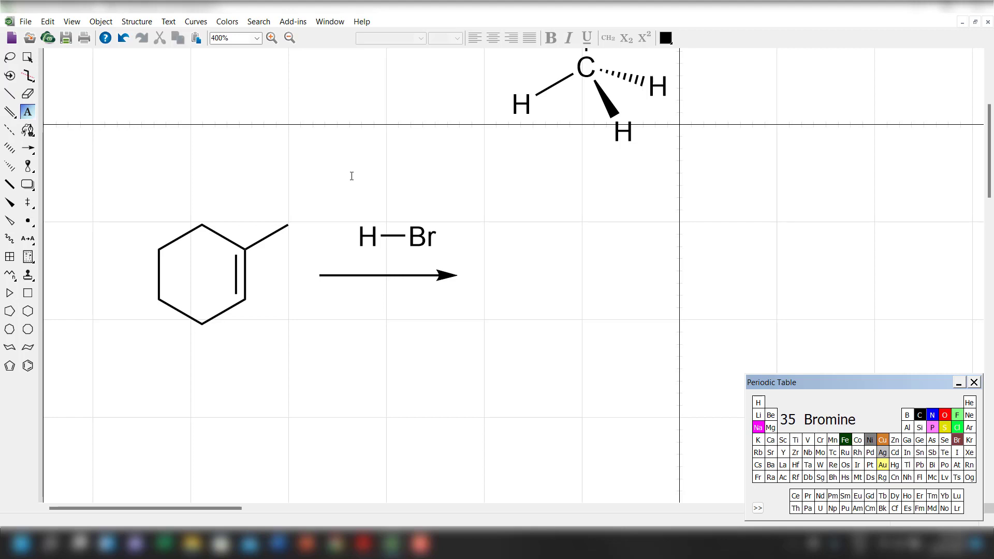
{"action": "left_click", "coordinate": [352, 176]}
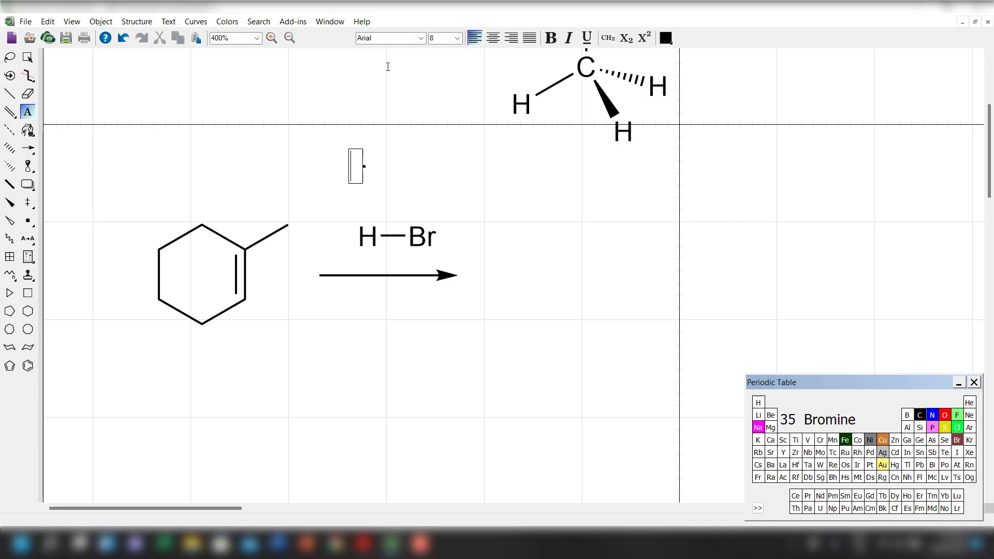
{"action": "left_click", "coordinate": [421, 40]}
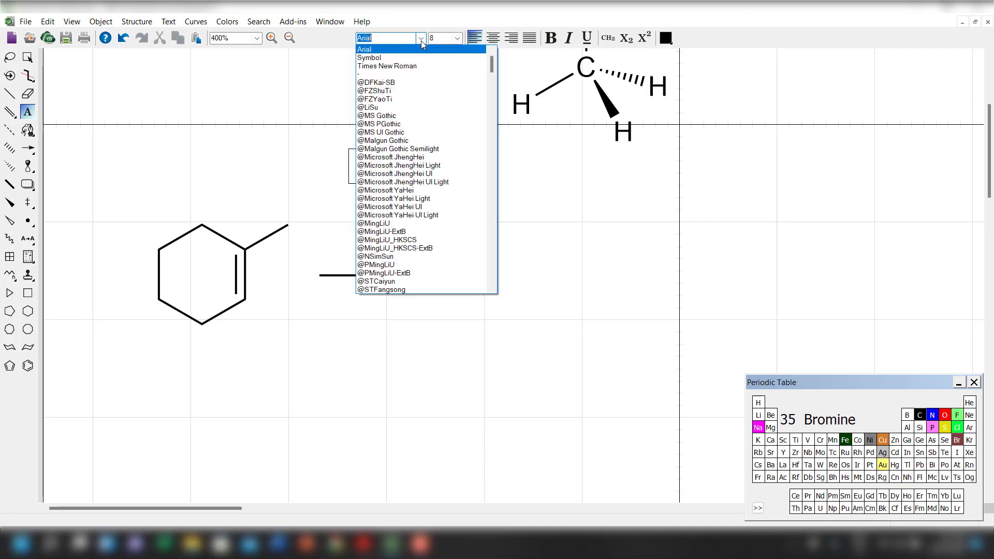
{"action": "left_click", "coordinate": [421, 58]}
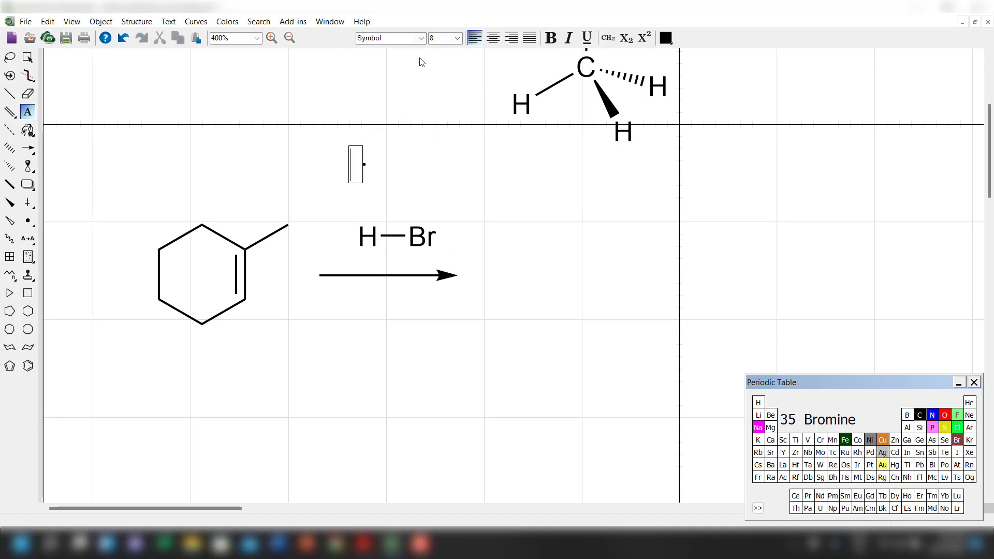
{"action": "type", "text": "d"}
{"action": "type", "text": "+"}
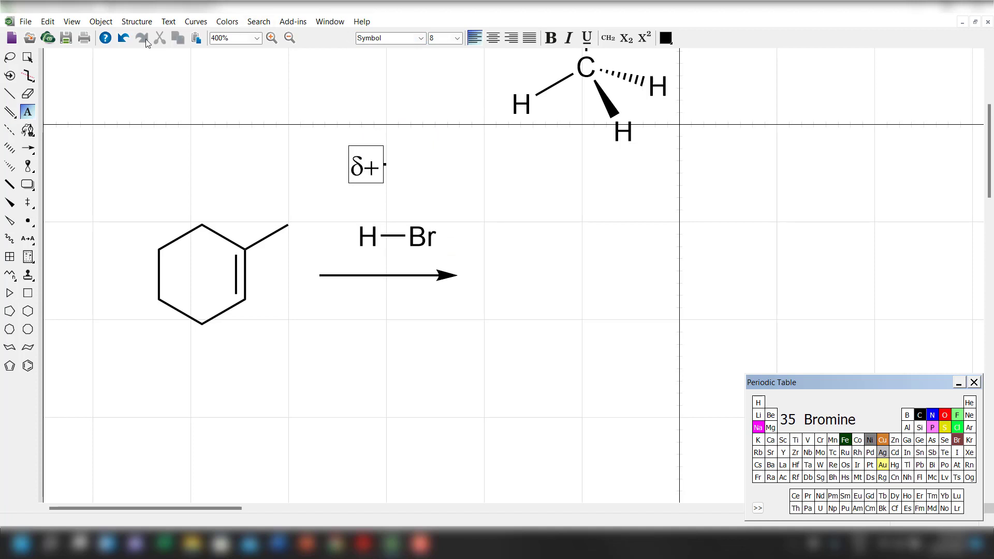
{"action": "left_click", "coordinate": [28, 57]}
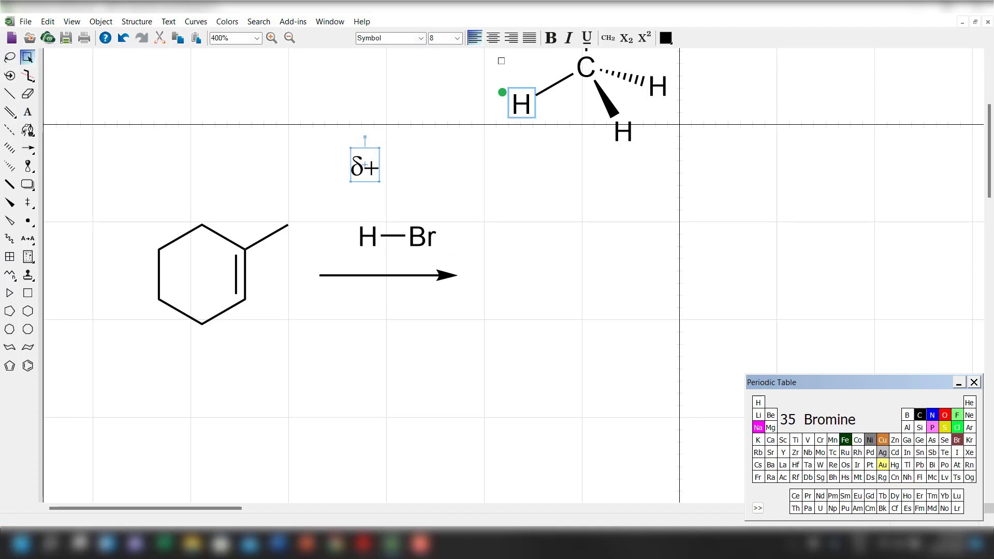
{"action": "left_click", "coordinate": [457, 39]}
{"action": "left_click", "coordinate": [438, 46]}
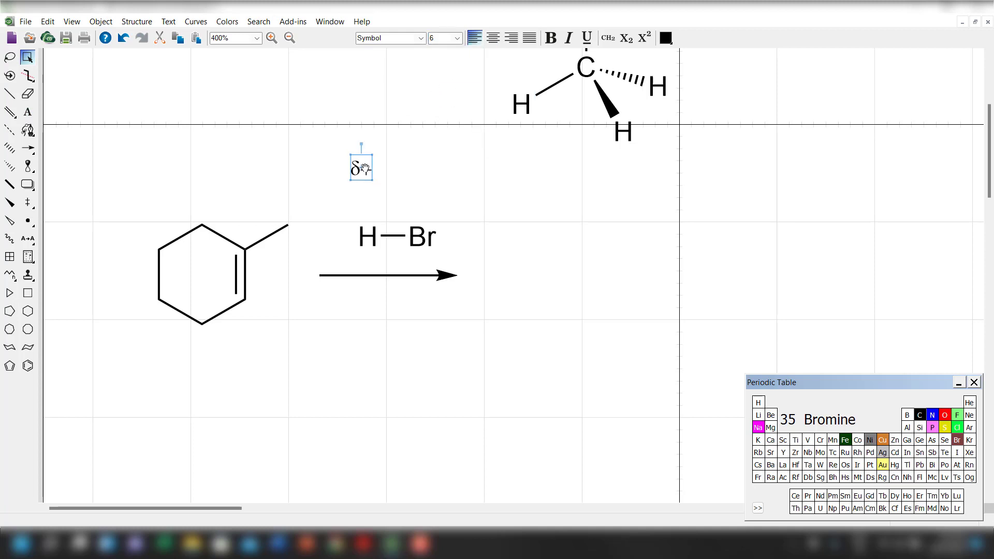
Place the δ+ label above H and a copy above Br, and change the copy to δ−.
{"action": "left_click_drag", "start_coordinate": [365, 168], "coordinate": [423, 212]}
{"action": "left_click", "coordinate": [27, 112]}
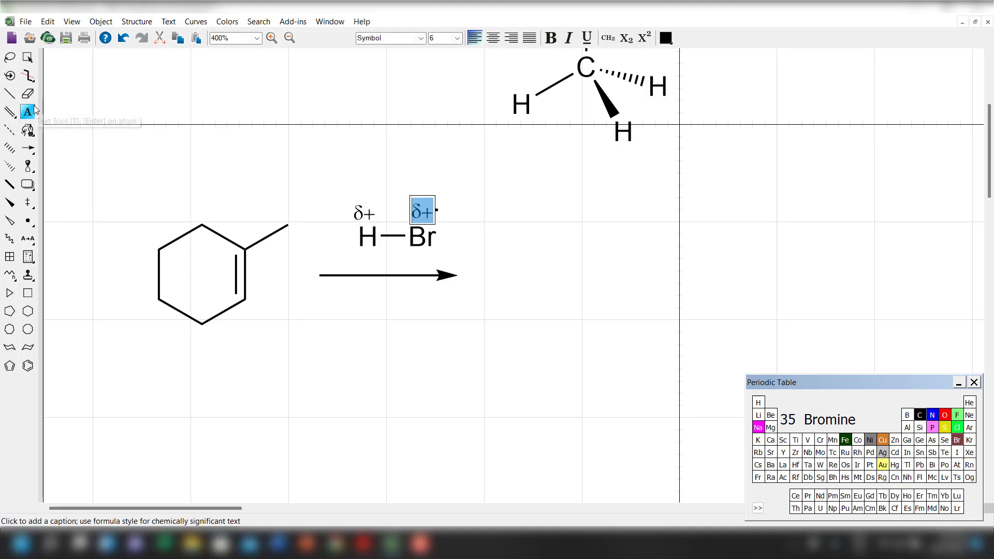
{"action": "type", "text": "-"}
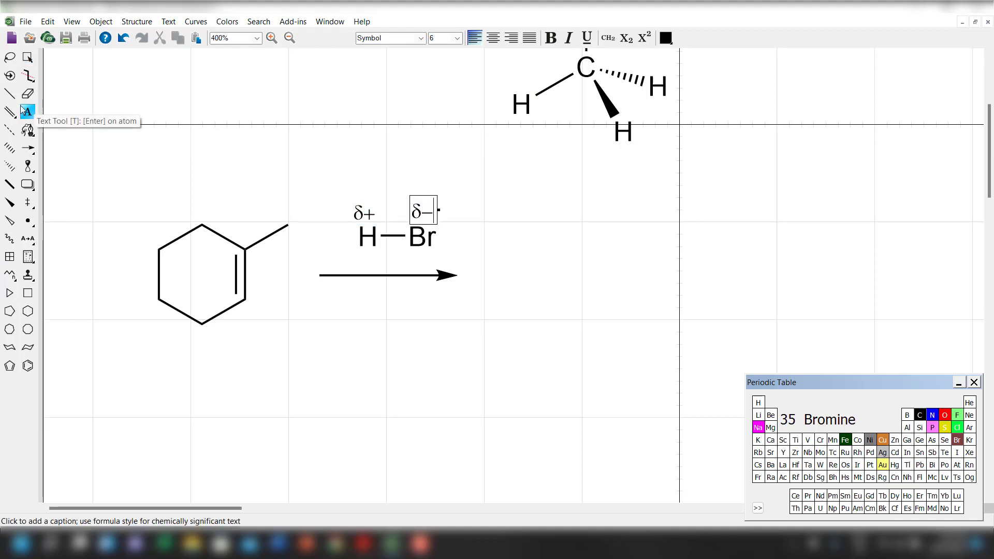
Nudge the δ− label to the right above Br and the δ+ label to the left above H.
{"action": "left_click", "coordinate": [32, 61]}
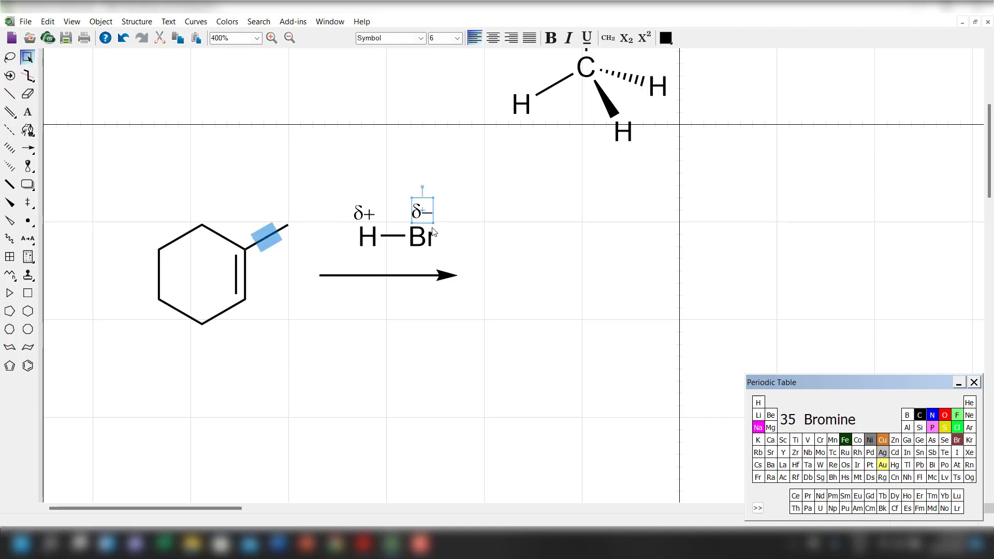
{"action": "left_click_drag", "start_coordinate": [422, 214], "coordinate": [439, 215]}
{"action": "left_click", "coordinate": [363, 215]}
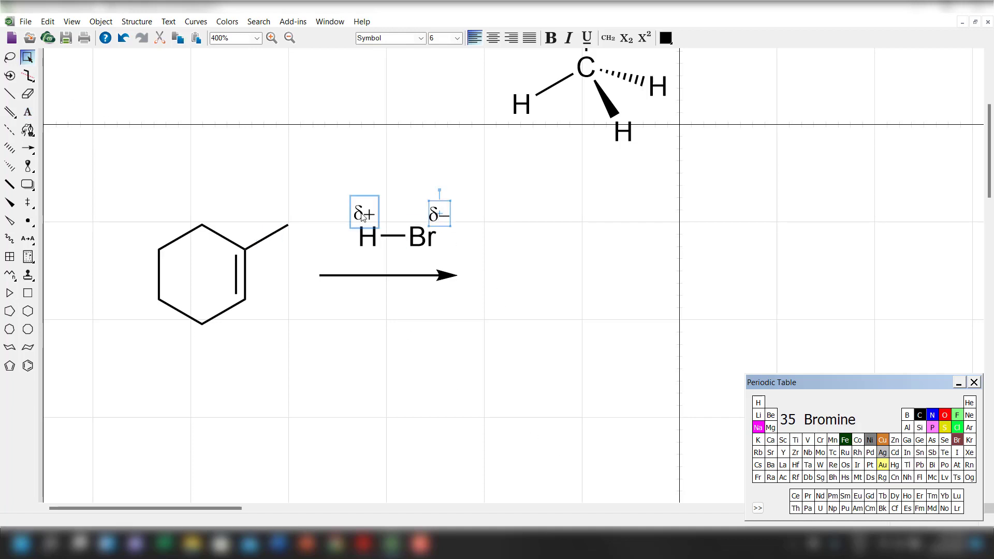
{"action": "left_click_drag", "start_coordinate": [363, 215], "coordinate": [356, 216]}
Move the labelled H–Br molecule down close to the reaction arrow, and shift the cyclohexene structure slightly up and right.
{"action": "left_click_drag", "start_coordinate": [321, 163], "coordinate": [405, 253]}
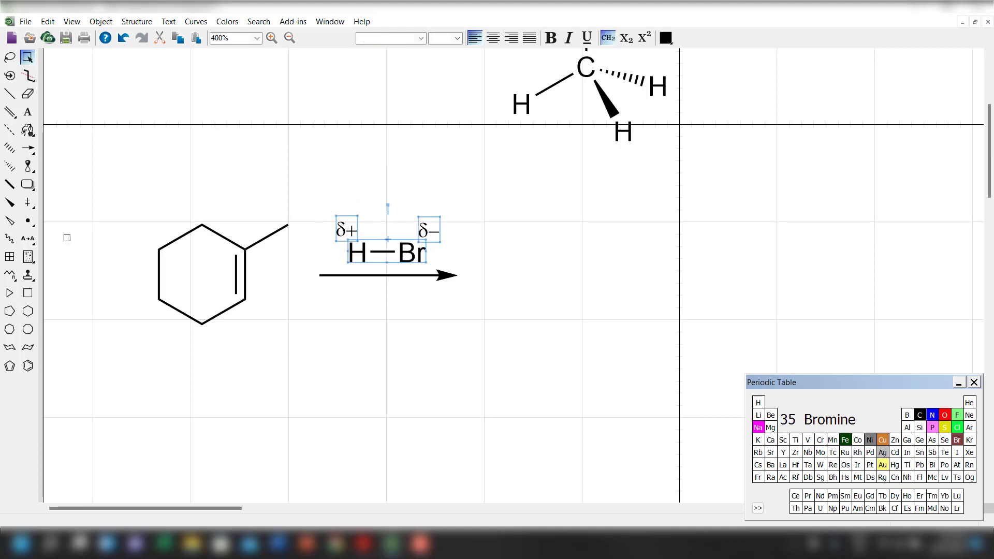
{"action": "left_click_drag", "start_coordinate": [111, 193], "coordinate": [294, 357]}
{"action": "left_click_drag", "start_coordinate": [234, 298], "coordinate": [248, 288]}
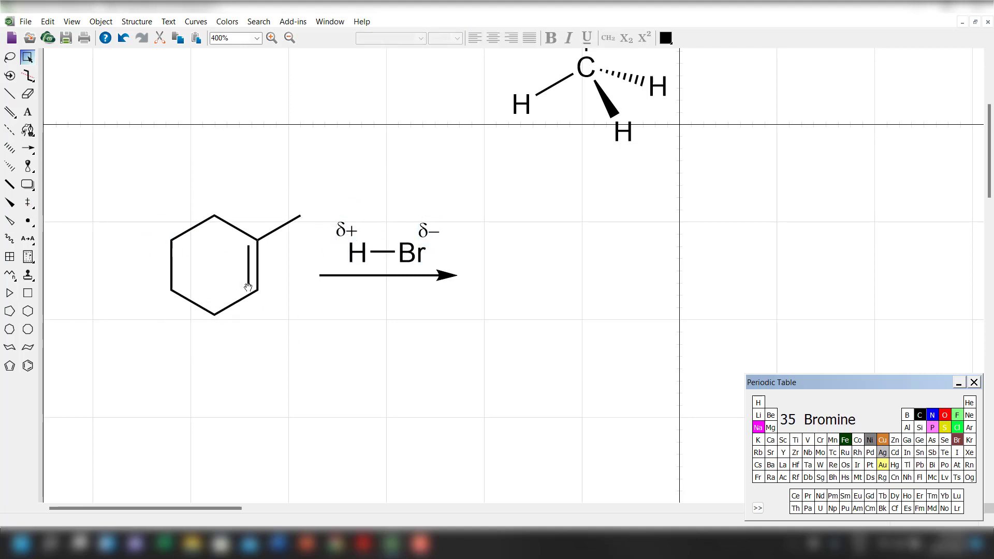
{"action": "left_click", "coordinate": [275, 403]}
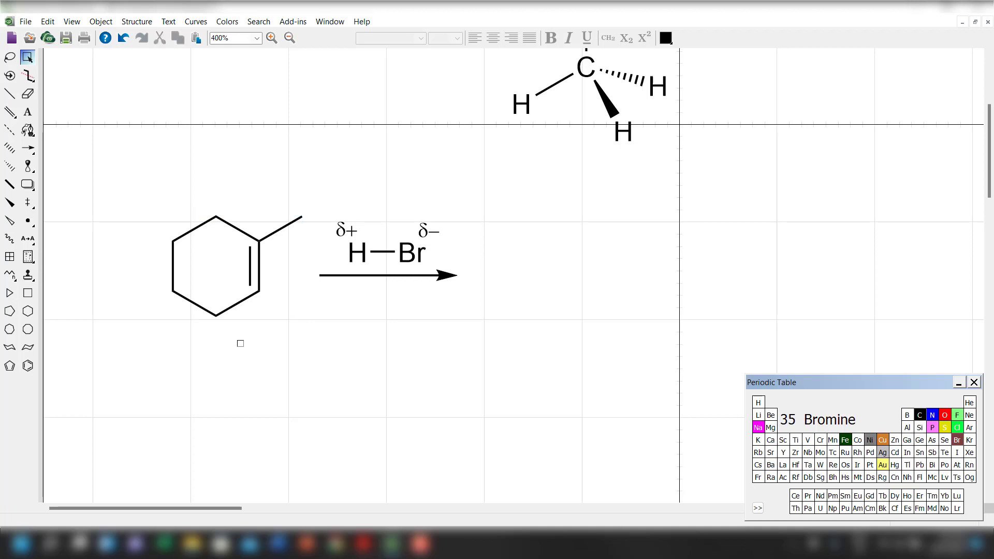
Draw a downward-bowed curved arrow from the ring's double bond to H and an upward-bowed one from the H–Br bond to Br.
{"action": "left_click_drag", "start_coordinate": [28, 148], "coordinate": [136, 193]}
{"action": "left_click_drag", "start_coordinate": [260, 270], "coordinate": [356, 268]}
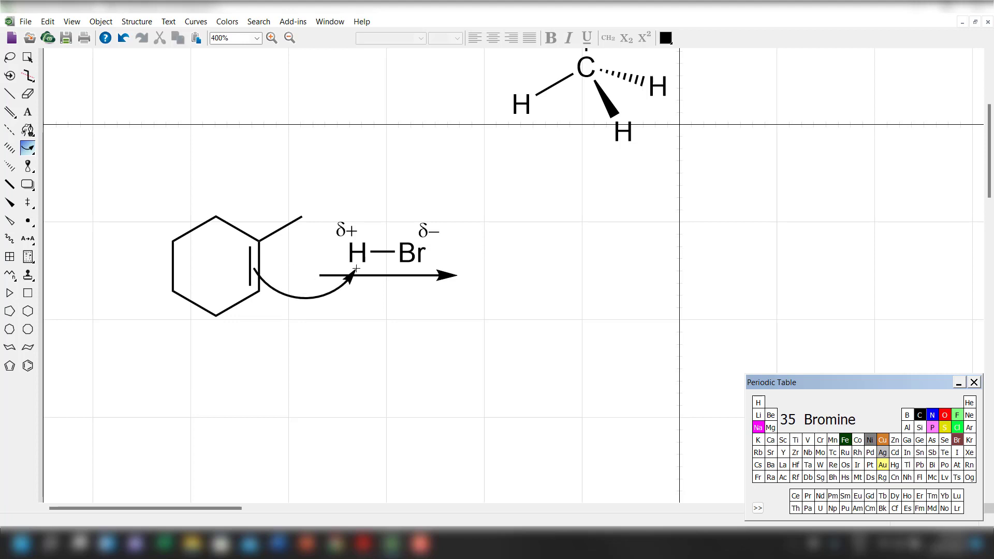
{"action": "left_click_drag", "start_coordinate": [28, 148], "coordinate": [137, 177]}
{"action": "left_click_drag", "start_coordinate": [393, 239], "coordinate": [411, 233]}
{"action": "left_click", "coordinate": [28, 57]}
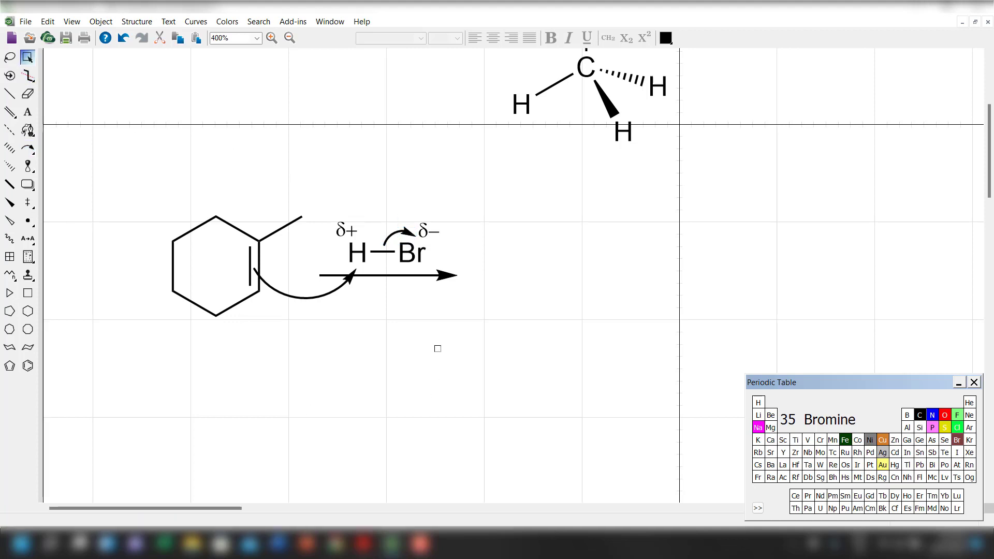
{"action": "left_click", "coordinate": [437, 348]}
Change both curved electron-pushing arrows to the Angled Arrowhead style.
{"action": "right_click", "coordinate": [310, 300]}
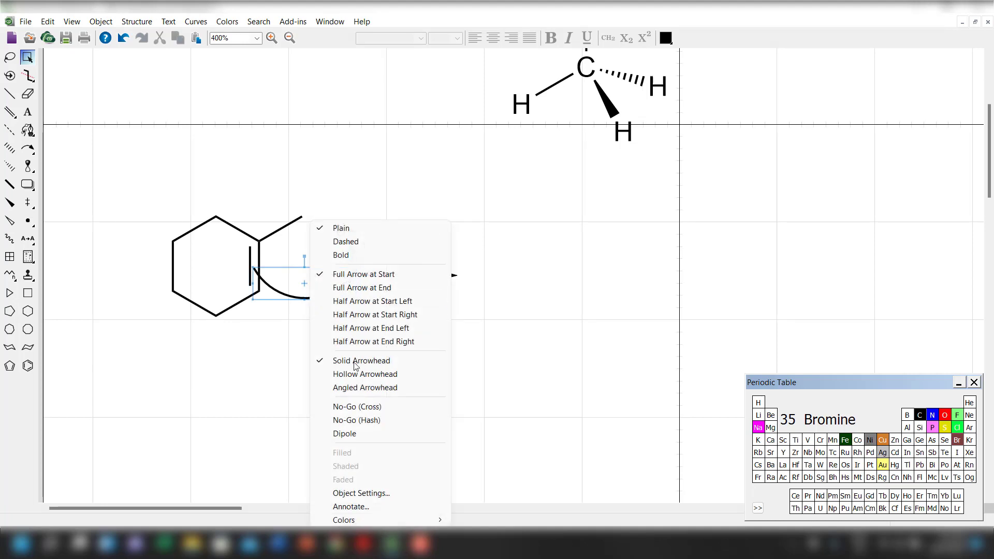
{"action": "left_click", "coordinate": [362, 391]}
{"action": "left_click", "coordinate": [390, 333]}
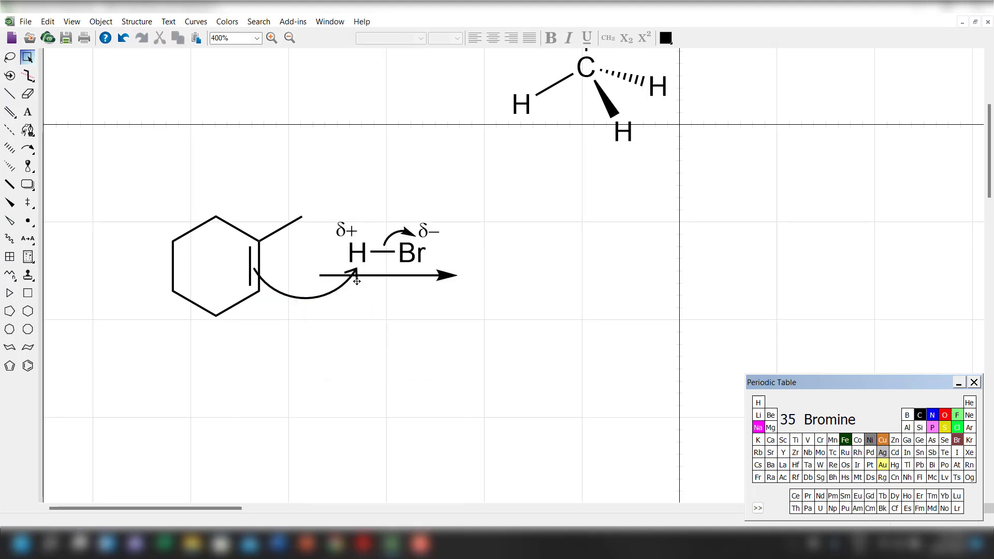
{"action": "right_click", "coordinate": [394, 239]}
{"action": "left_click", "coordinate": [430, 388]}
Extend the long curved arrow's tip up to H and move the δ− and δ+ labels down closer to their atoms.
{"action": "left_click_drag", "start_coordinate": [355, 269], "coordinate": [359, 263]}
{"action": "left_click_drag", "start_coordinate": [432, 232], "coordinate": [440, 238]}
{"action": "left_click", "coordinate": [342, 238], "text": "shift"}
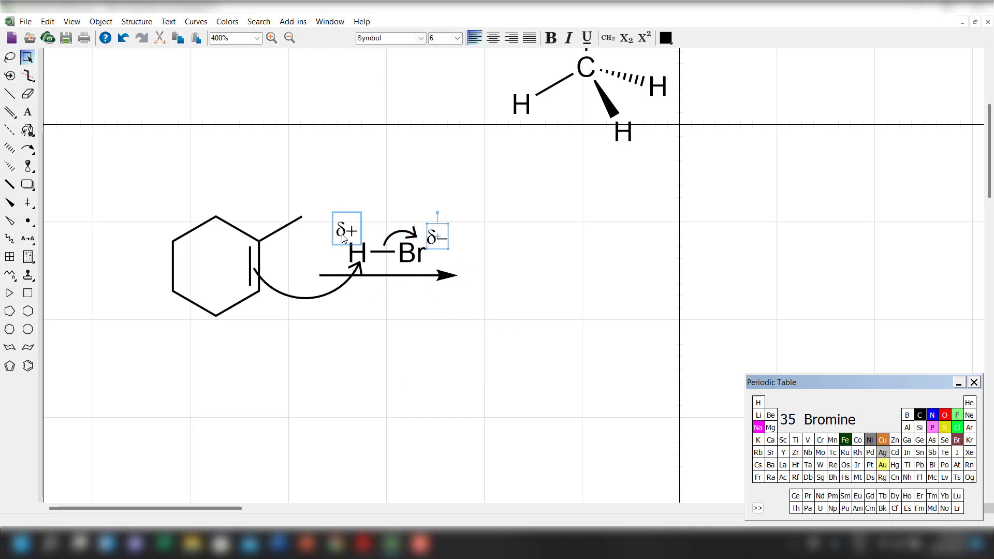
{"action": "left_click_drag", "start_coordinate": [343, 235], "coordinate": [341, 239]}
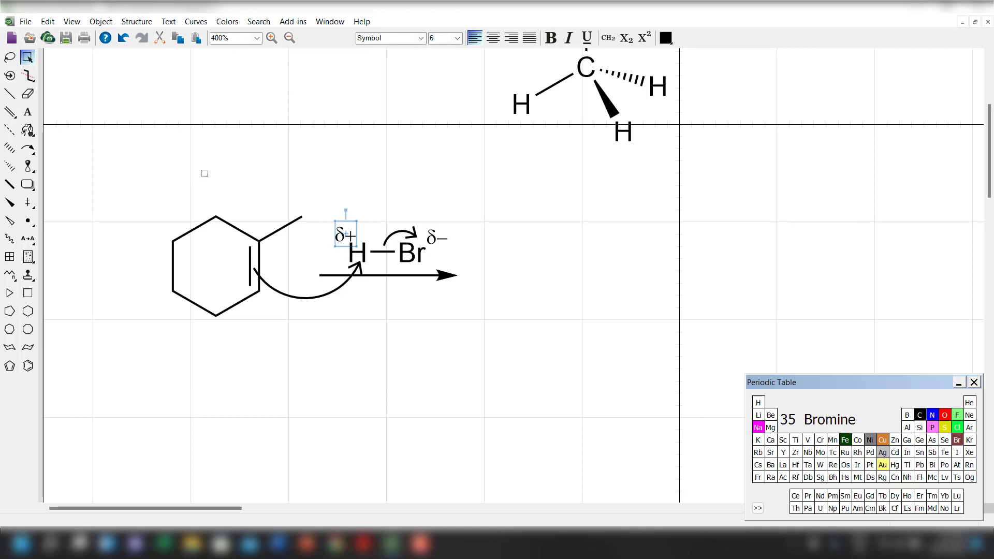
Zoom out to 100% and move the entire reaction scheme down and right, farther below the horizontal divider line.
{"action": "left_click", "coordinate": [256, 38]}
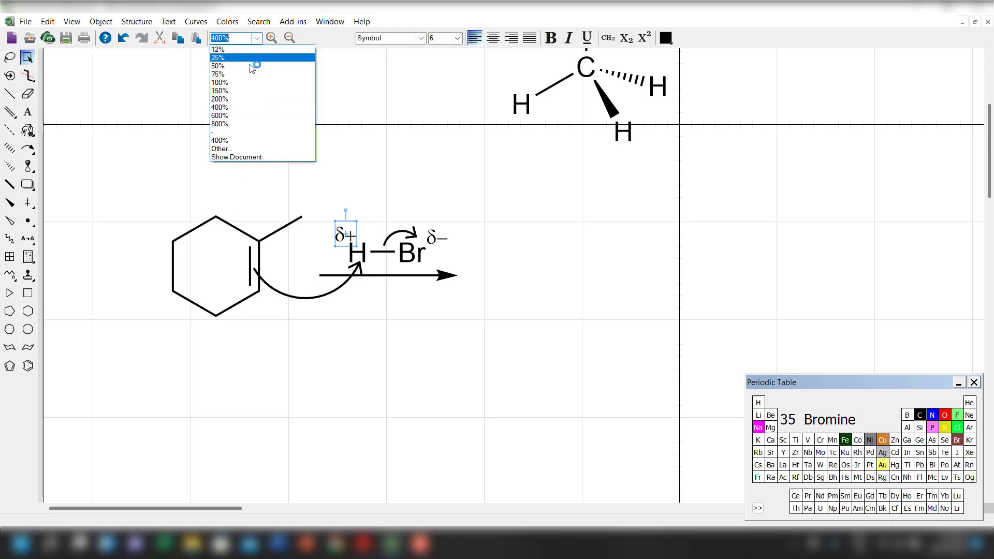
{"action": "left_click", "coordinate": [255, 82]}
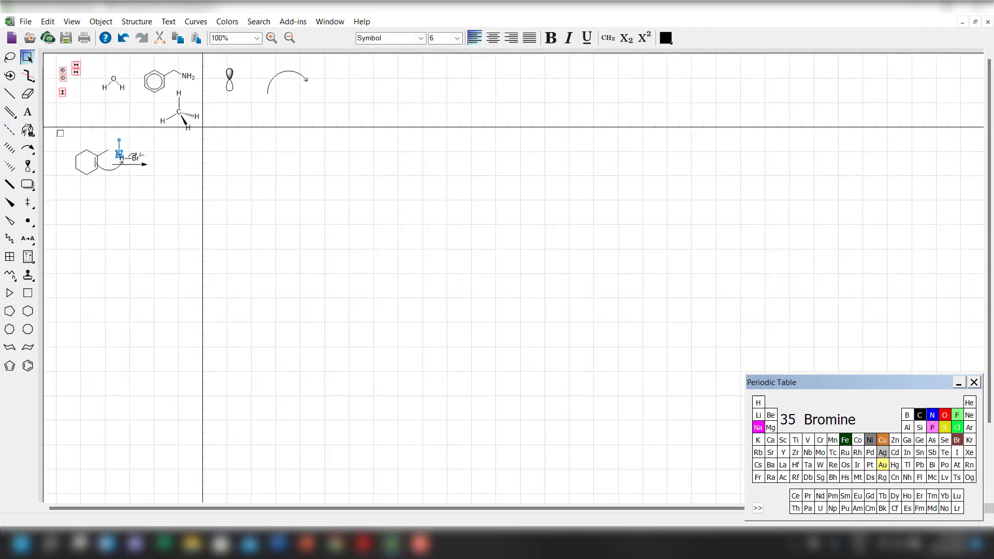
{"action": "left_click_drag", "start_coordinate": [55, 130], "coordinate": [150, 226]}
{"action": "left_click_drag", "start_coordinate": [115, 166], "coordinate": [134, 204]}
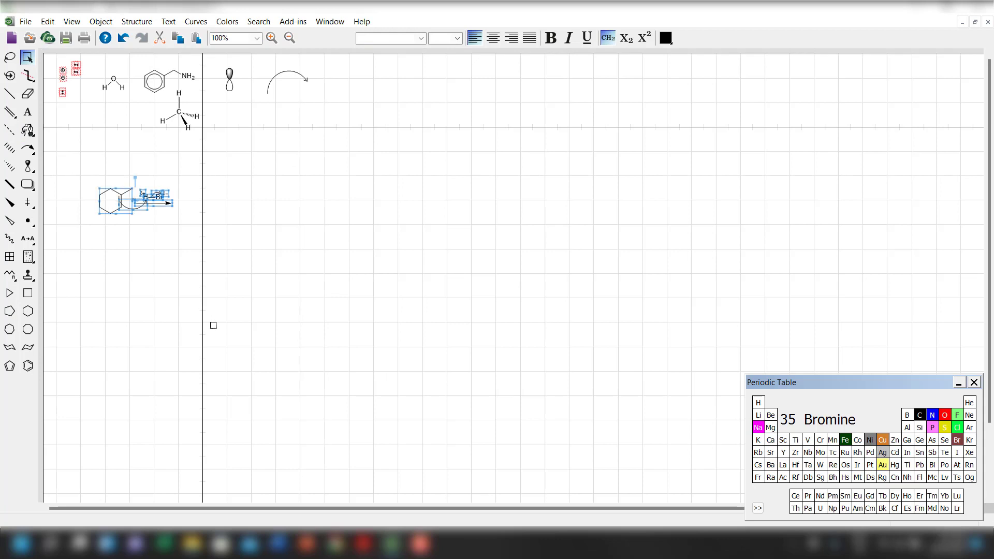
{"action": "left_click", "coordinate": [195, 220]}
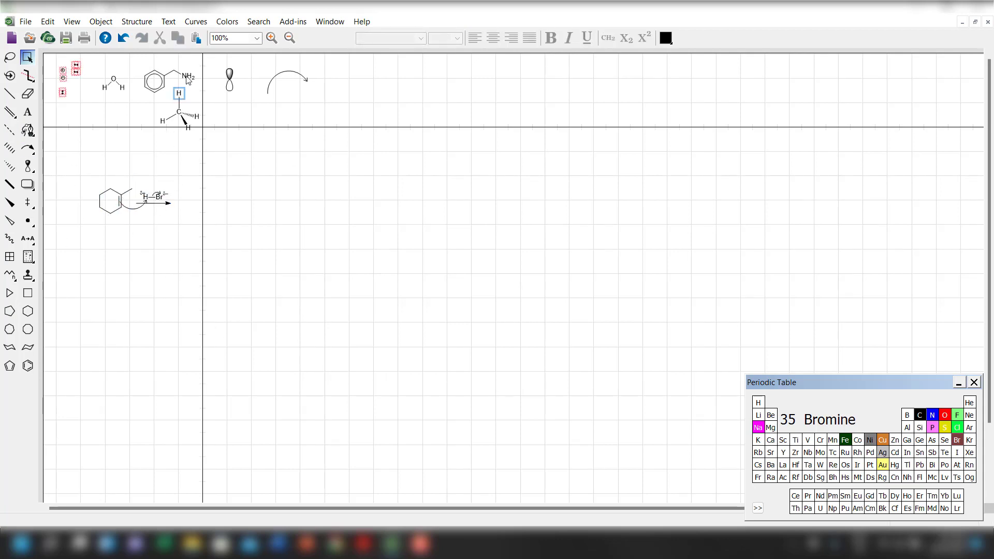
Zoom back in to 400% and shift the entire reaction scheme up and left within its cell.
{"action": "left_click", "coordinate": [256, 41]}
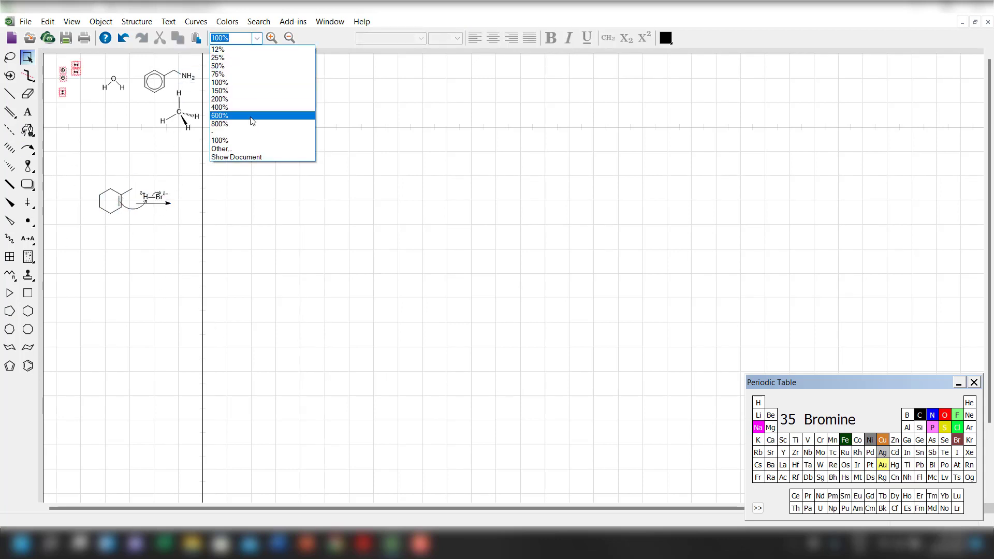
{"action": "left_click", "coordinate": [256, 106]}
{"action": "left_click_drag", "start_coordinate": [224, 192], "coordinate": [595, 382]}
{"action": "left_click_drag", "start_coordinate": [495, 280], "coordinate": [392, 223]}
{"action": "left_click", "coordinate": [440, 370]}
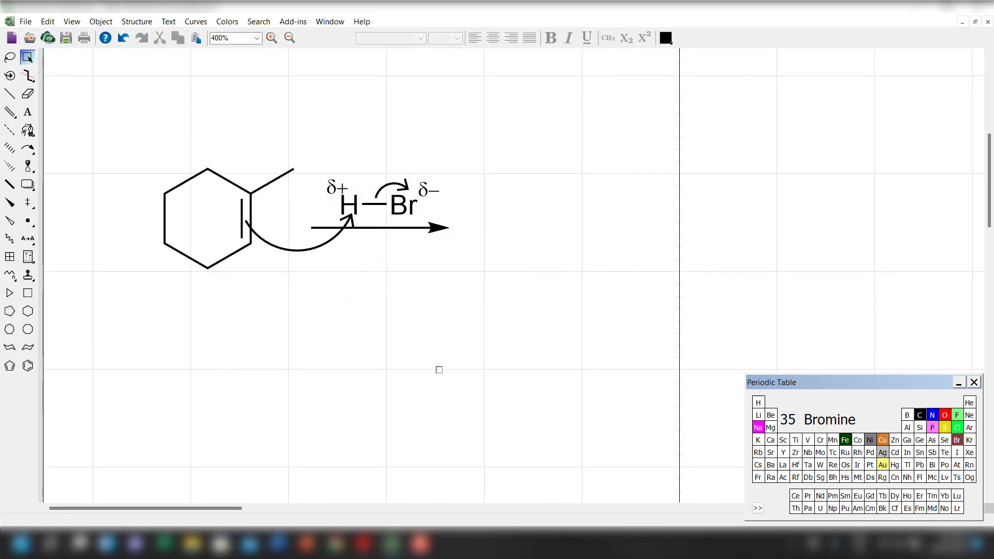
Add the Arial text label "slow" in the empty area below the reaction arrow and set its size to 7.
{"action": "left_click", "coordinate": [27, 112]}
{"action": "left_click", "coordinate": [355, 345]}
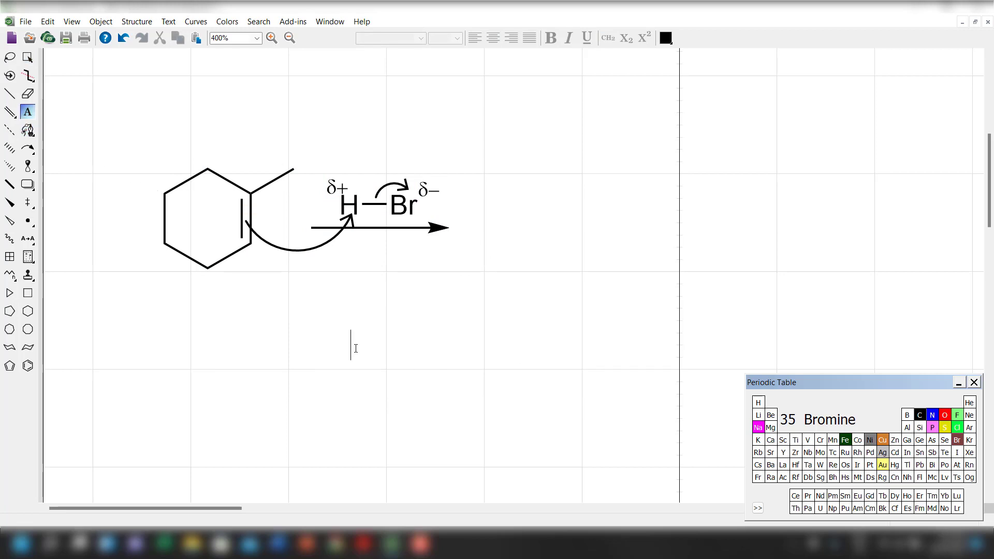
{"action": "type", "text": "Slow"}
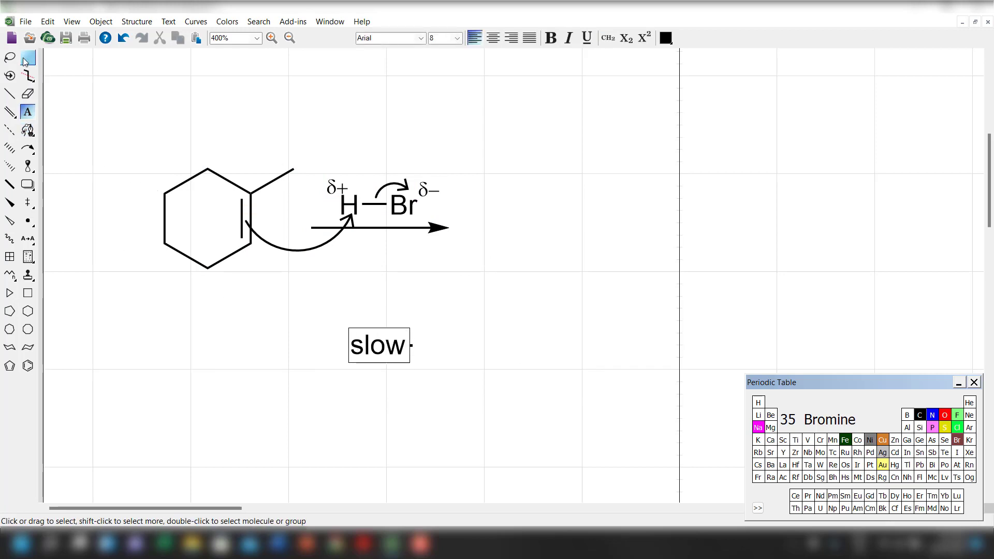
{"action": "left_click", "coordinate": [28, 58]}
{"action": "left_click", "coordinate": [440, 37]}
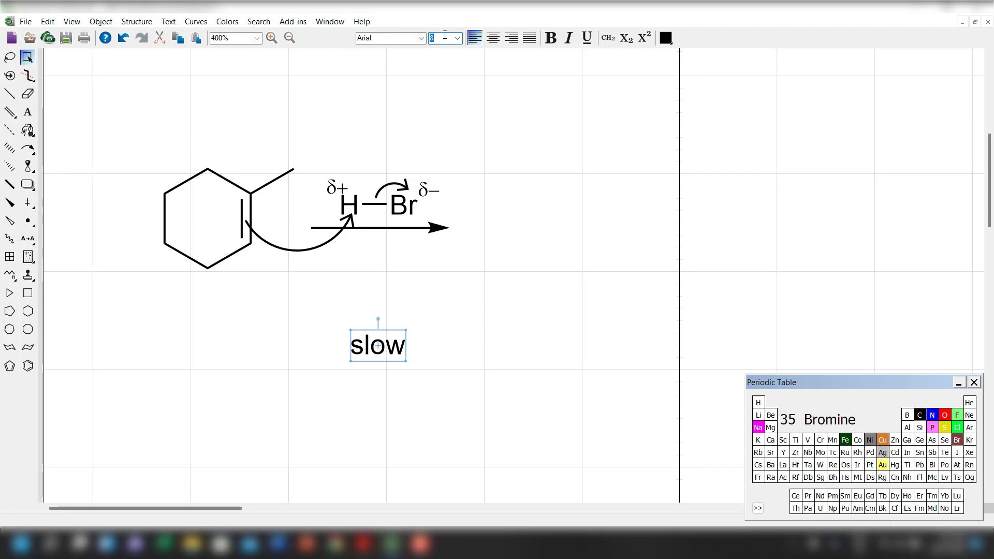
{"action": "type", "text": "7"}
{"action": "key", "text": "Return"}
Move the "slow" label directly beneath the reaction arrow and leave everything deselected.
{"action": "left_click_drag", "start_coordinate": [384, 337], "coordinate": [390, 246]}
{"action": "left_click_drag", "start_coordinate": [123, 133], "coordinate": [307, 309]}
{"action": "left_click", "coordinate": [228, 356]}
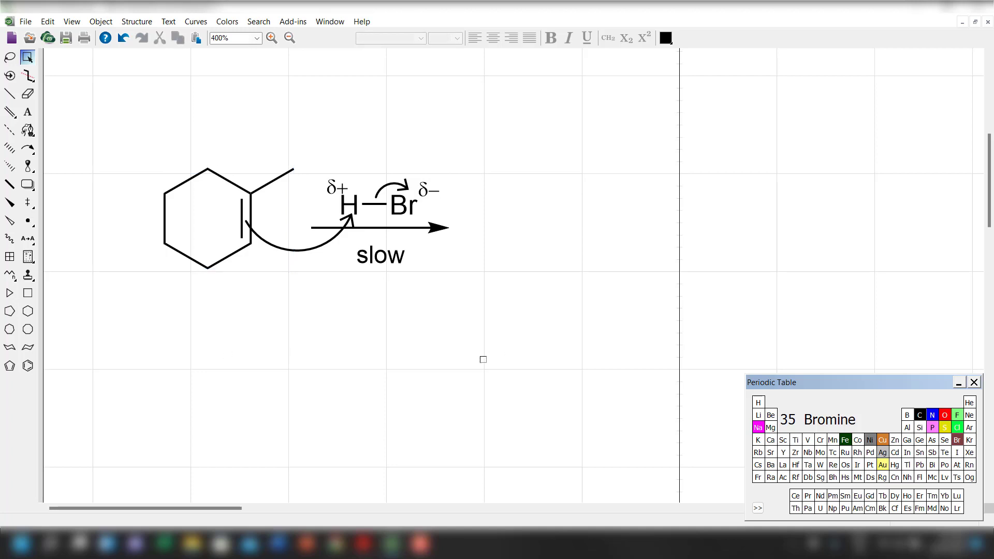
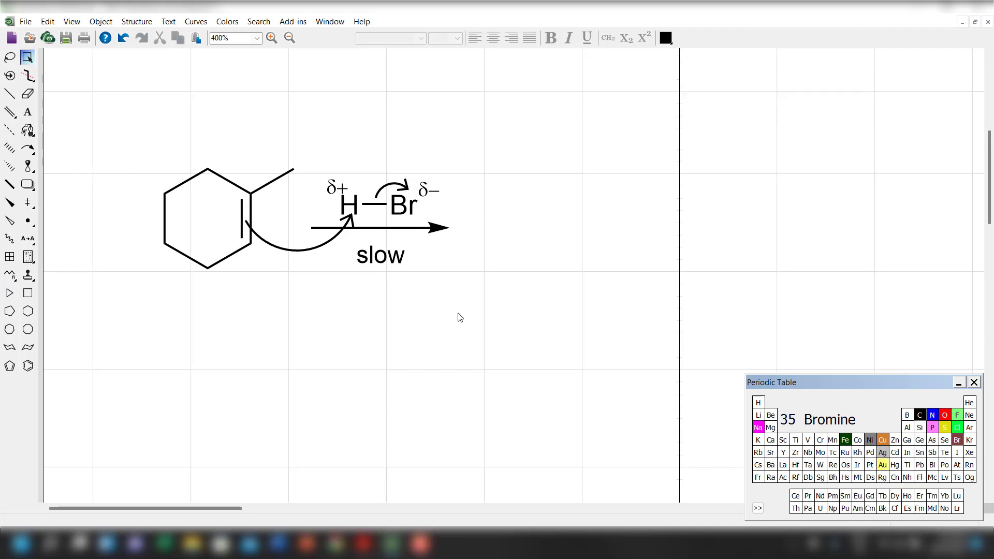
Draw a cyclohexane ring after the reaction arrow and add a methyl bond to its upper-right carbon.
{"action": "scroll", "coordinate": [459, 315], "scroll_direction": "up", "scroll_amount": 3}
{"action": "left_click", "coordinate": [28, 329]}
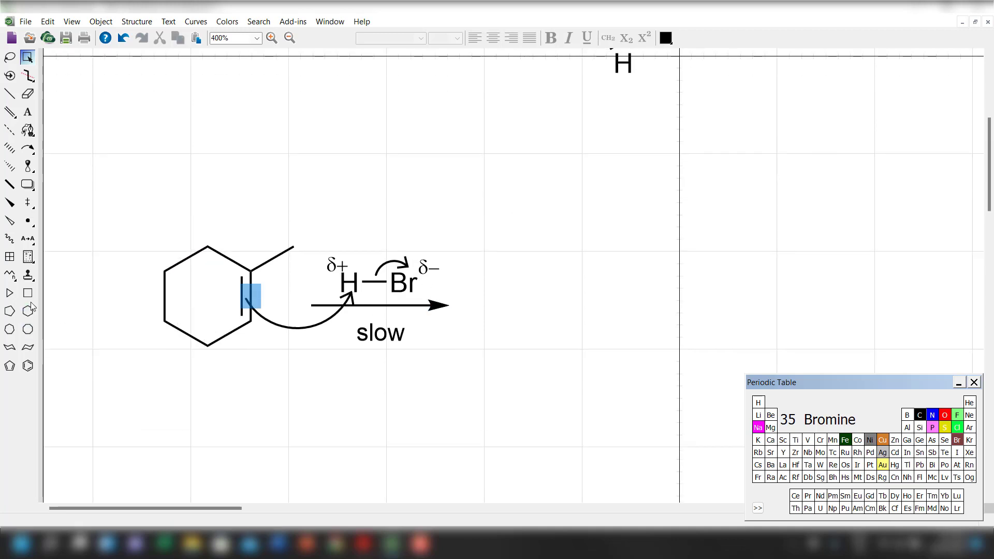
{"action": "left_click", "coordinate": [28, 310]}
{"action": "left_click", "coordinate": [543, 313]}
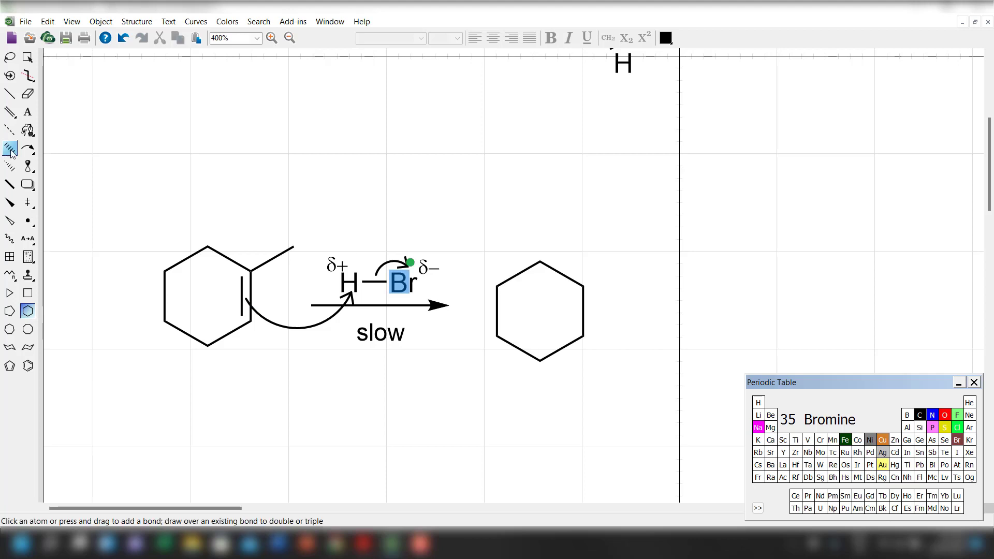
{"action": "left_click", "coordinate": [9, 93]}
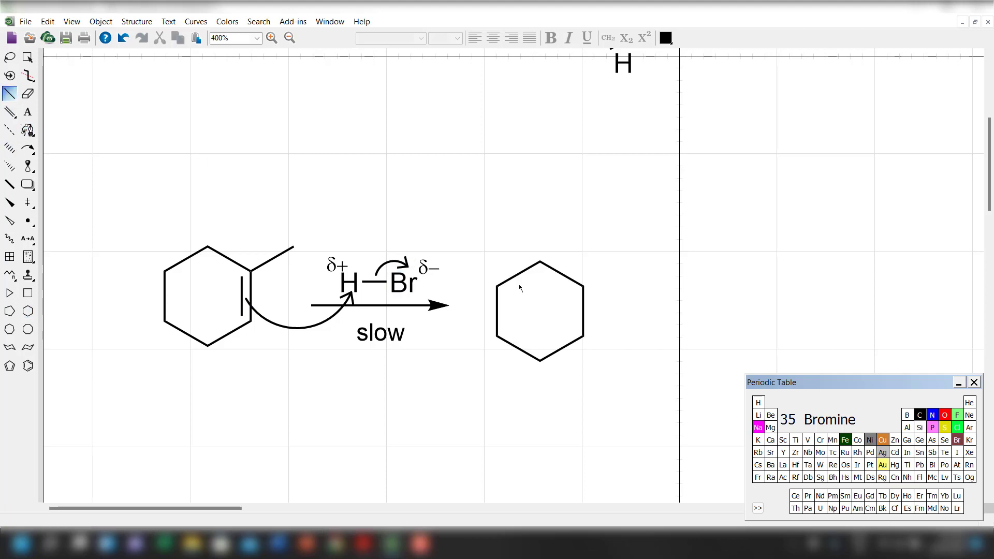
{"action": "left_click", "coordinate": [585, 287]}
Copy the circled plus symbol from the cell above and place it over the ring carbon bearing the new methyl group.
{"action": "scroll", "coordinate": [523, 304], "scroll_direction": "up", "scroll_amount": 1}
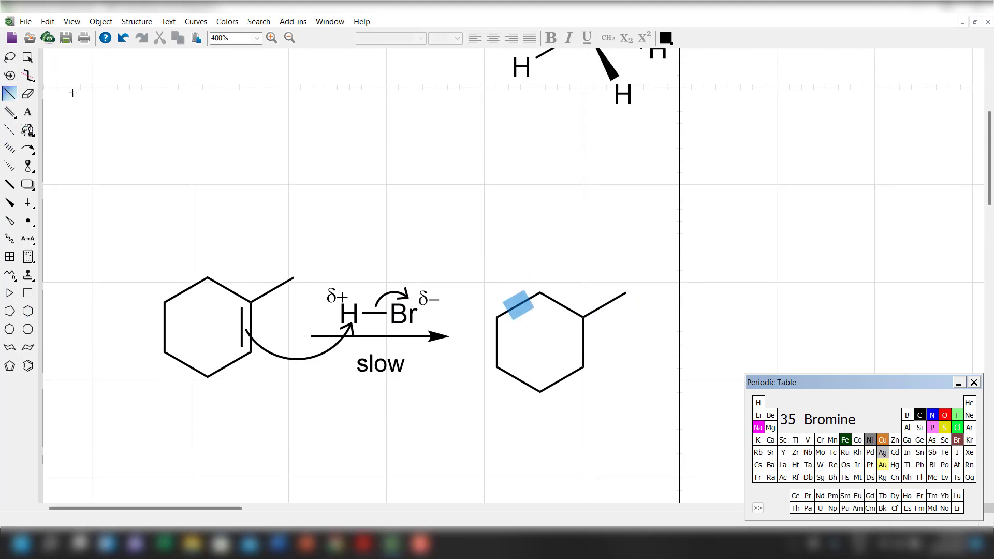
{"action": "scroll", "coordinate": [171, 189], "scroll_direction": "up", "scroll_amount": 6}
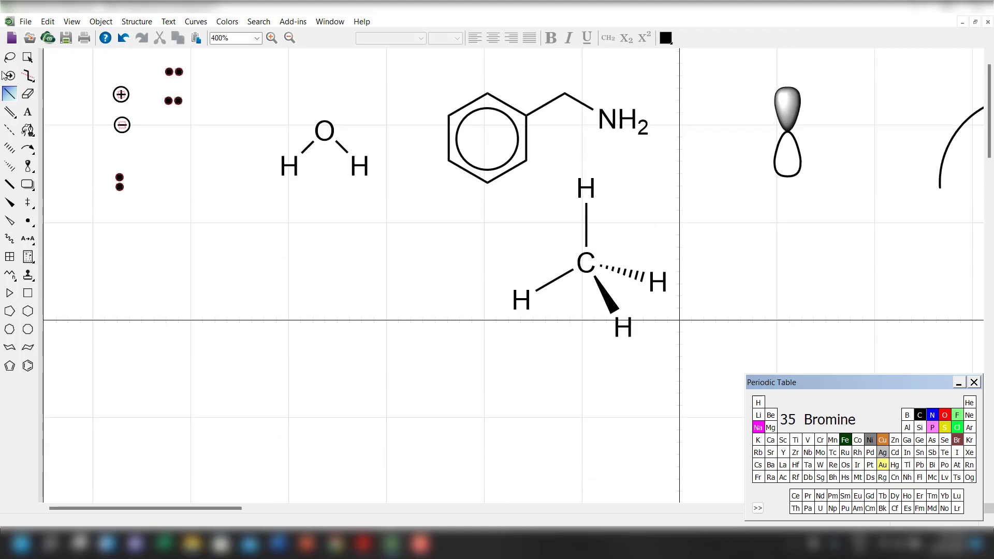
{"action": "left_click", "coordinate": [28, 58]}
{"action": "left_click", "coordinate": [118, 95]}
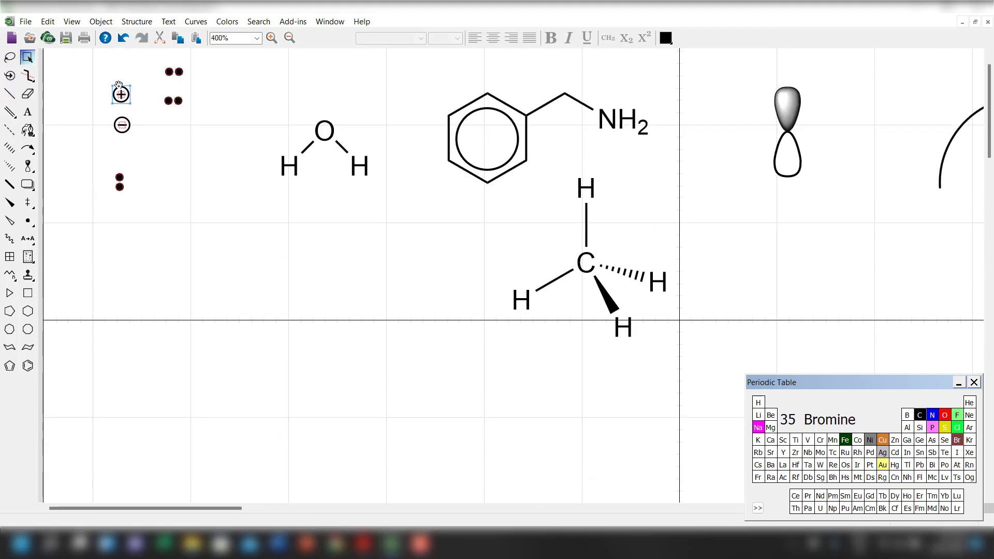
{"action": "left_click_drag", "start_coordinate": [121, 94], "coordinate": [424, 421]}
{"action": "scroll", "coordinate": [424, 422], "scroll_direction": "down", "scroll_amount": 5}
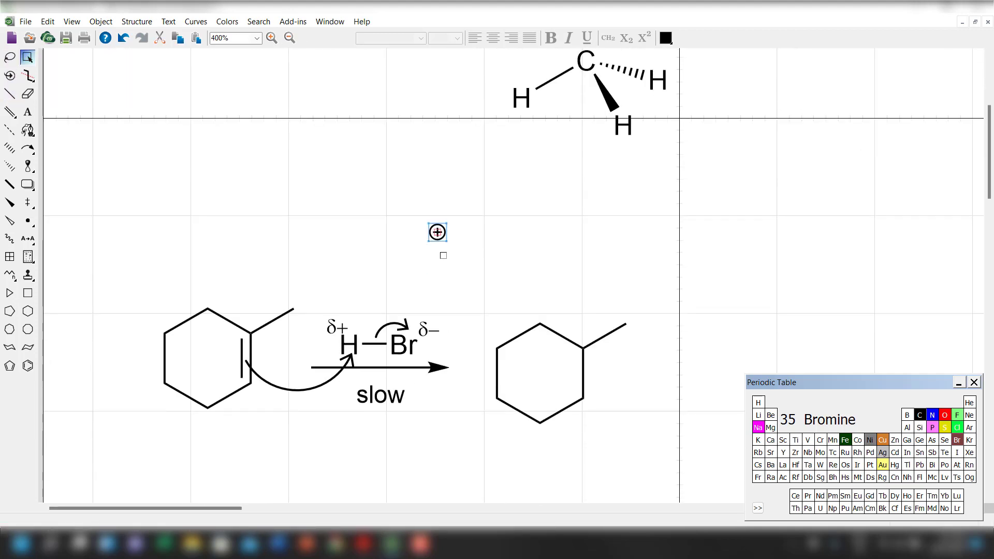
{"action": "left_click_drag", "start_coordinate": [438, 232], "coordinate": [582, 333]}
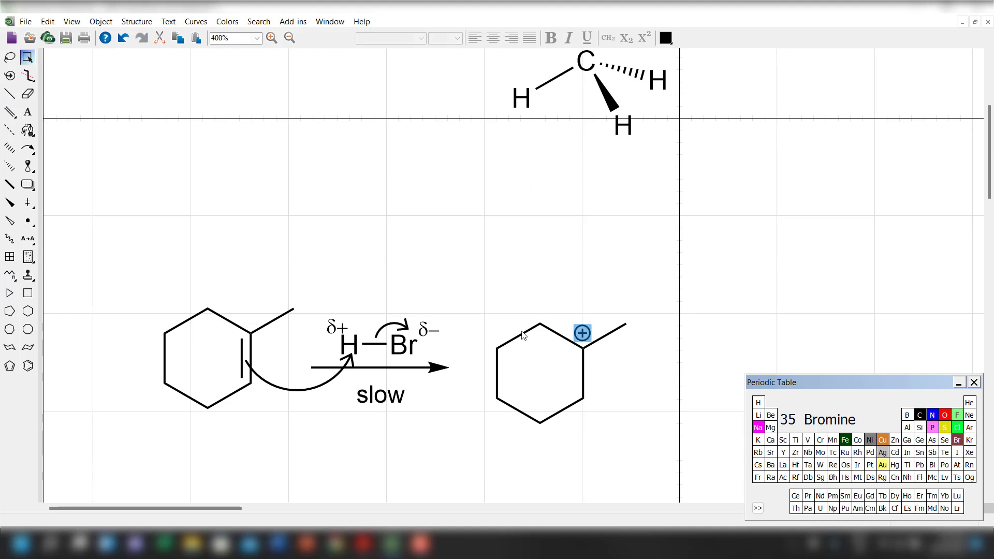
Move the carbocation together with its plus charge slightly up and closer to the reaction arrow, and leave it deselected.
{"action": "left_click_drag", "start_coordinate": [460, 278], "coordinate": [679, 480]}
{"action": "left_click_drag", "start_coordinate": [539, 416], "coordinate": [514, 406]}
{"action": "scroll", "coordinate": [268, 433], "scroll_direction": "down", "scroll_amount": 2}
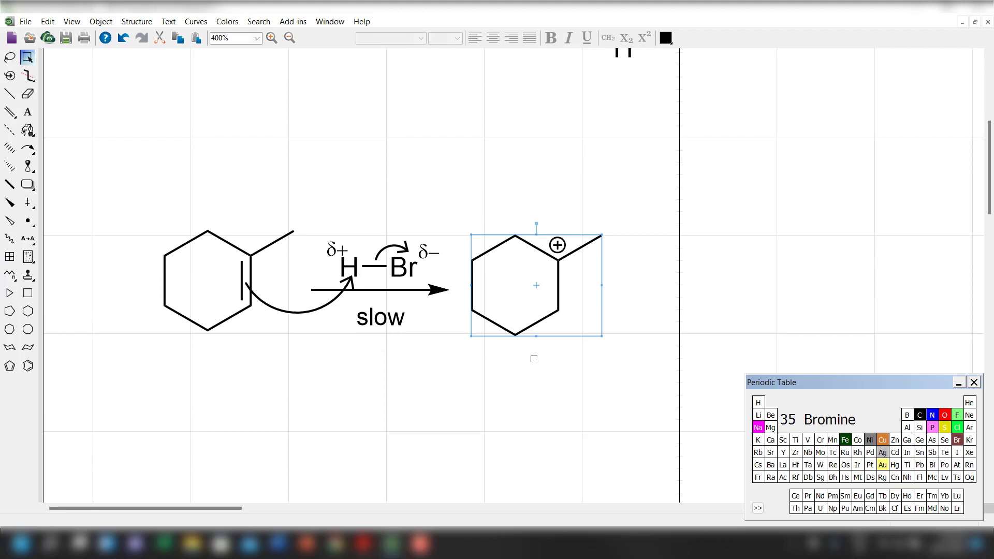
{"action": "left_click", "coordinate": [534, 359]}
Duplicate the methylcyclohexene above the scheme, reduce the duplicate's double bond to a single bond, and delete the duplicate.
{"action": "left_click_drag", "start_coordinate": [121, 169], "coordinate": [306, 392]}
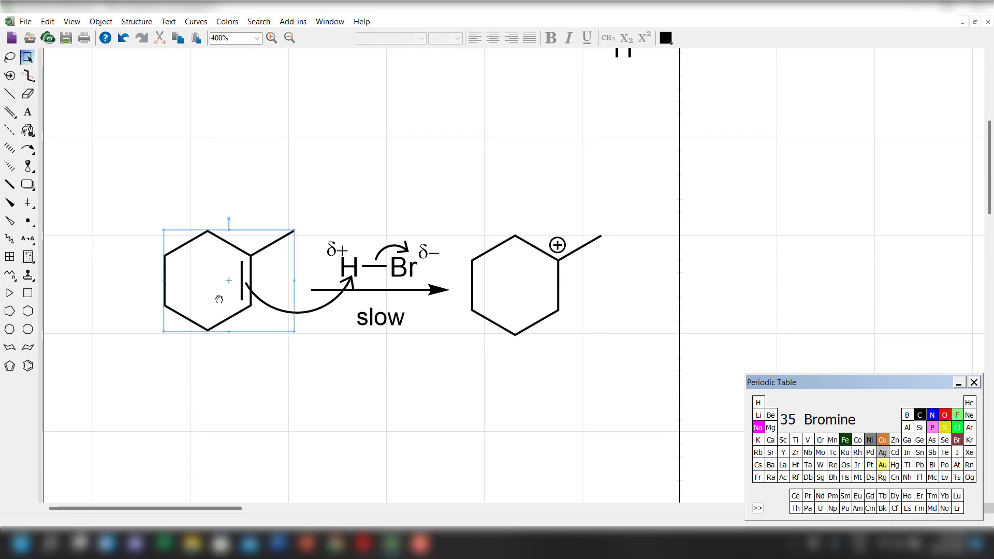
{"action": "mouse_move", "coordinate": [219, 299]}
{"action": "left_mouse_down"}
{"action": "mouse_move", "coordinate": [268, 230]}
{"action": "mouse_move", "coordinate": [347, 159]}
{"action": "left_mouse_up"}
{"action": "left_click", "coordinate": [27, 94]}
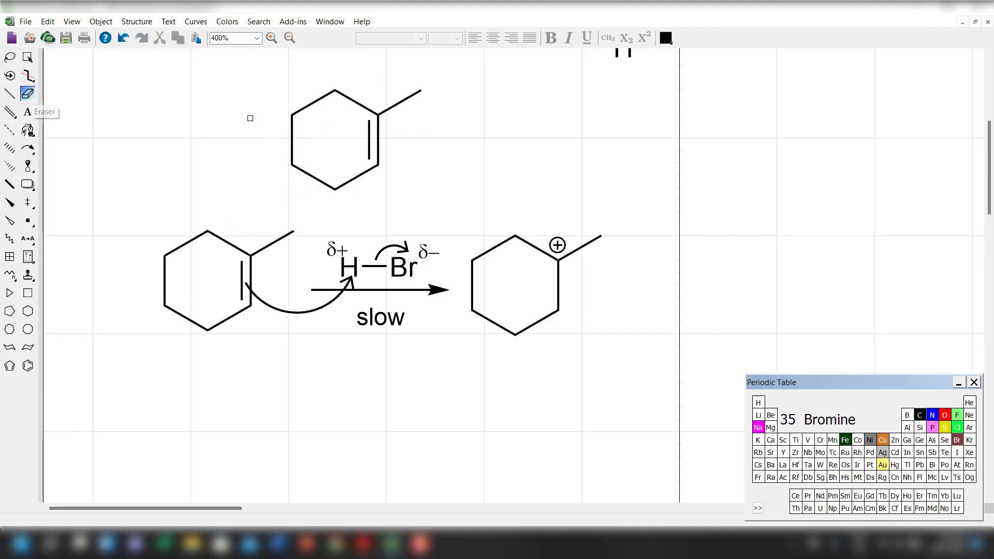
{"action": "left_click", "coordinate": [374, 140]}
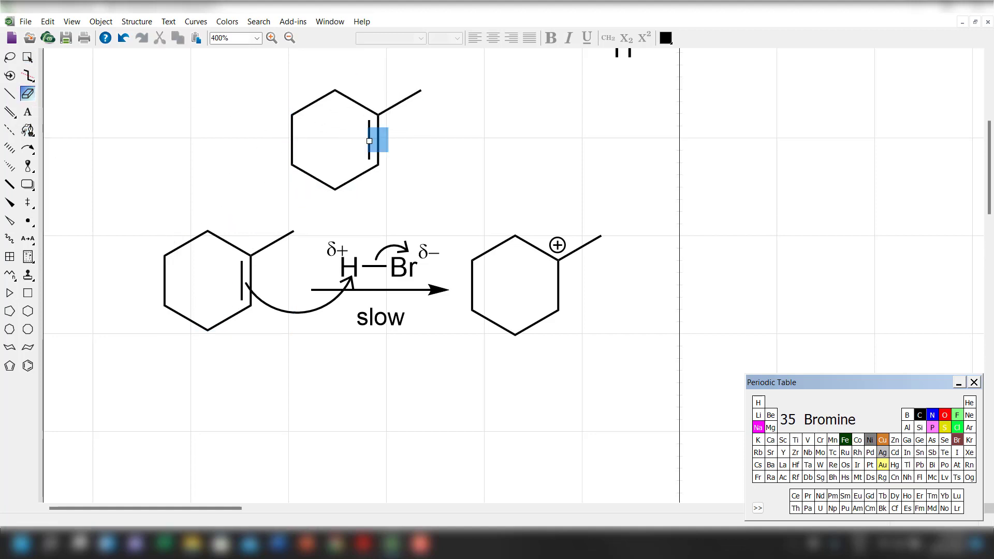
{"action": "left_click", "coordinate": [27, 57]}
{"action": "key", "text": "Delete"}
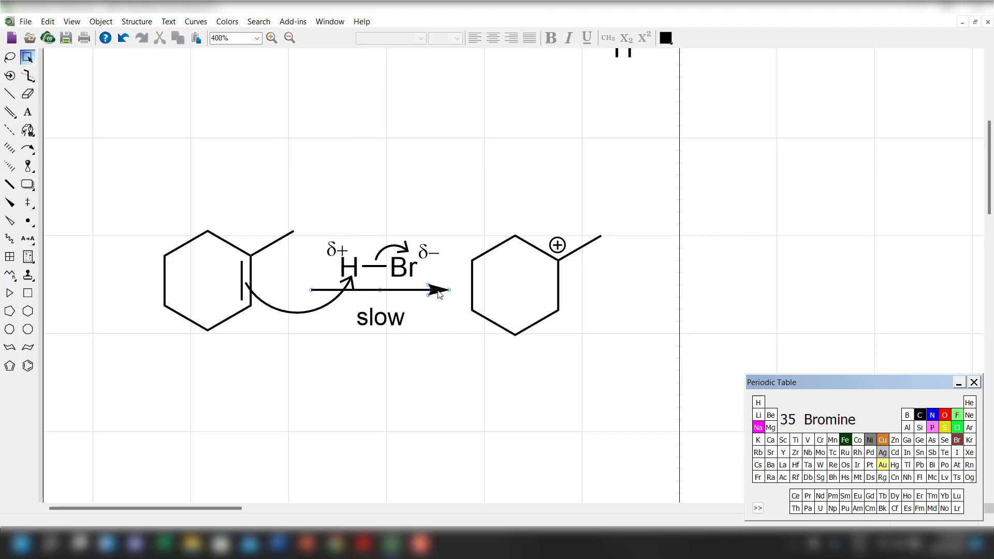
Move the reaction arrow to the far side of the carbocation.
{"action": "left_click_drag", "start_coordinate": [438, 294], "coordinate": [737, 295]}
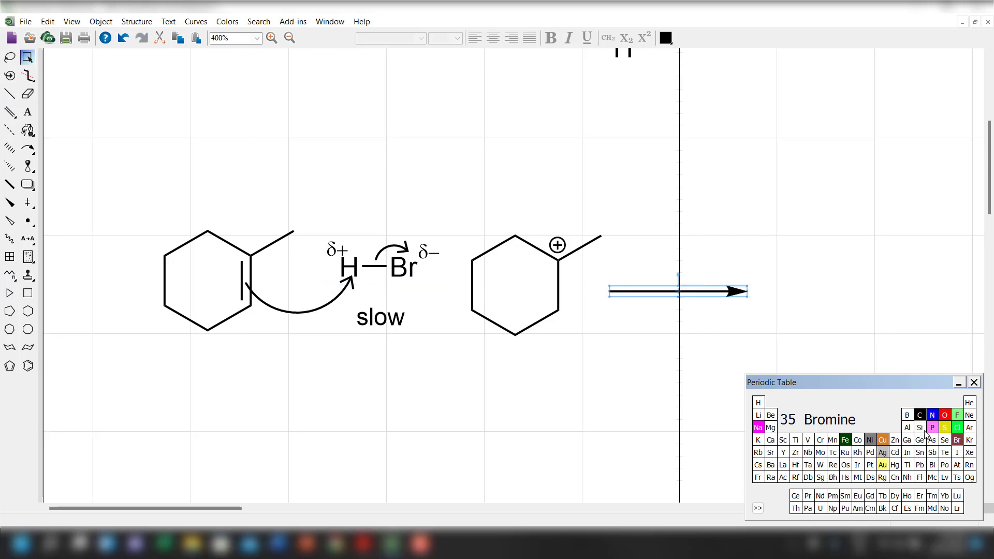
{"action": "left_click", "coordinate": [958, 442]}
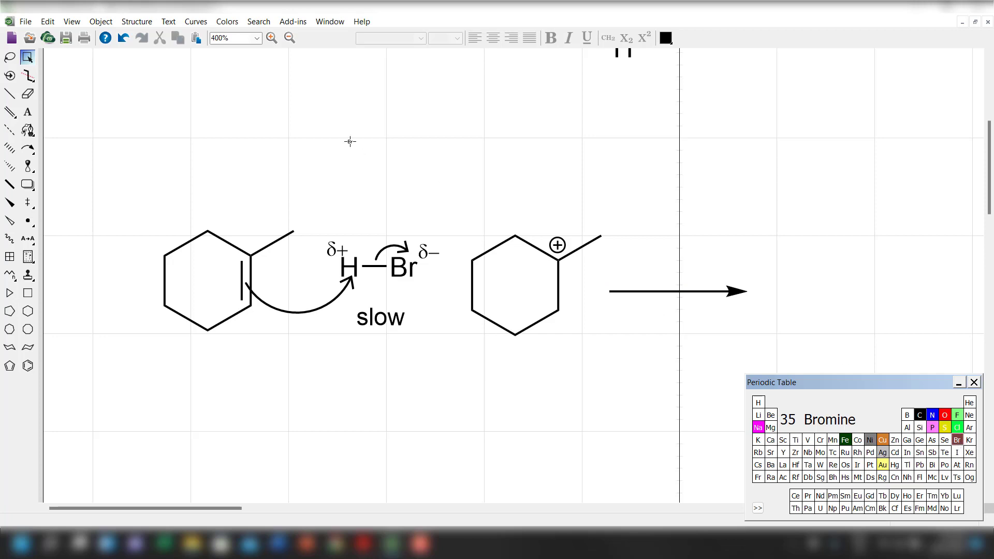
{"action": "left_click", "coordinate": [335, 129]}
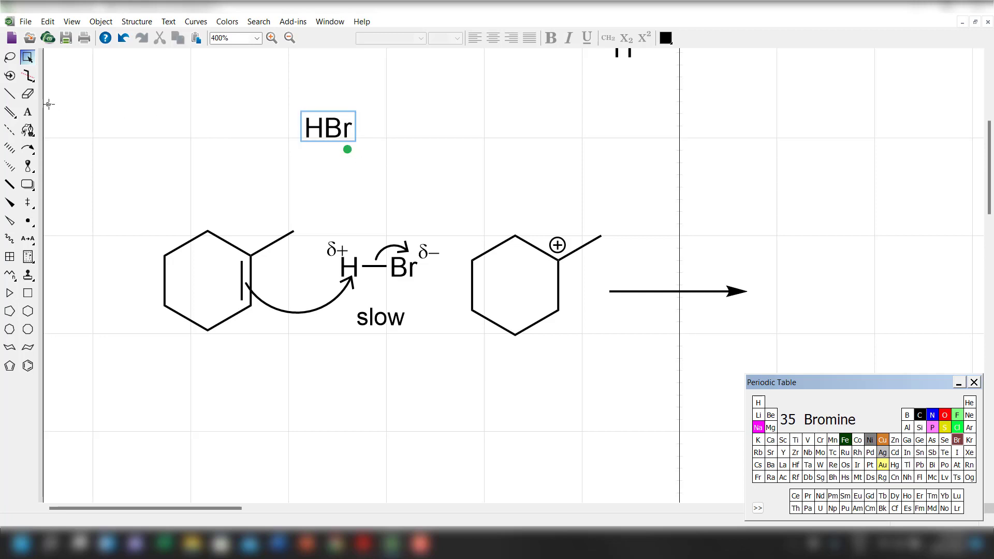
{"action": "left_click", "coordinate": [28, 112]}
{"action": "left_click", "coordinate": [328, 127]}
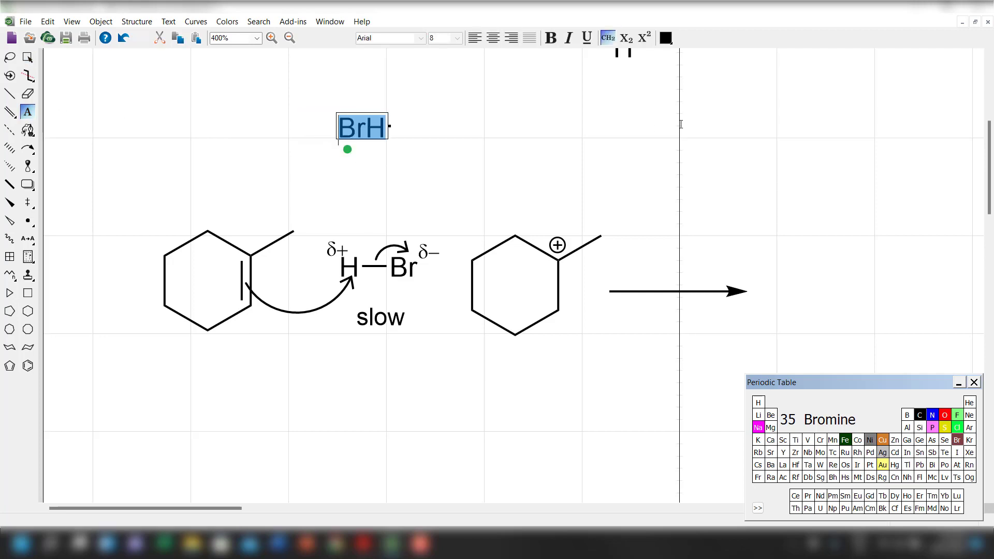
{"action": "key", "text": "BackSpace"}
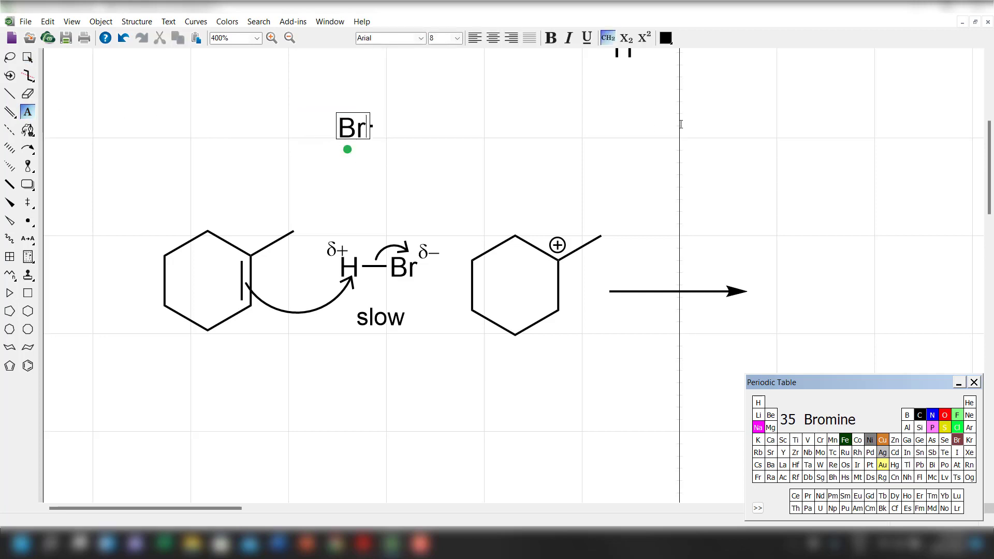
{"action": "left_click", "coordinate": [27, 57]}
{"action": "left_click", "coordinate": [390, 175]}
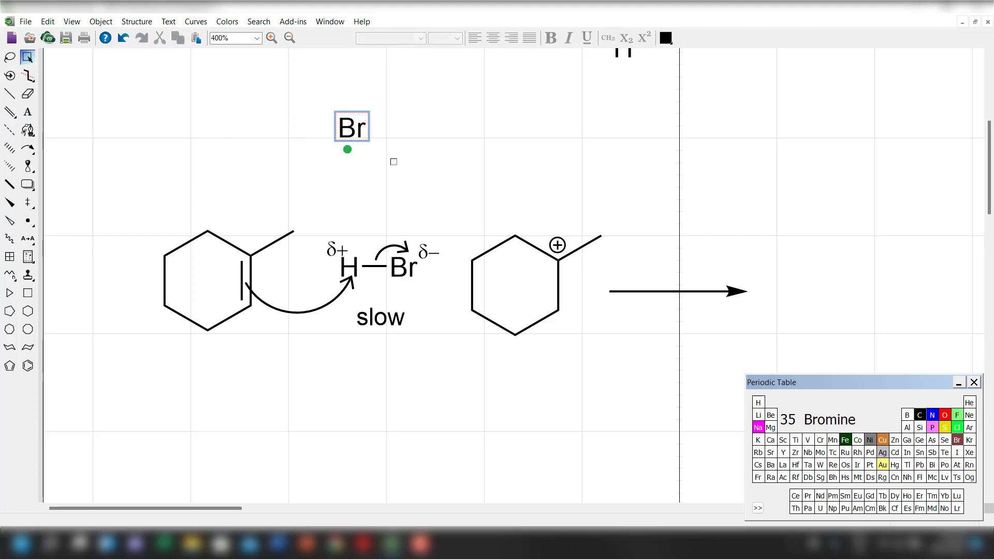
{"action": "left_click", "coordinate": [352, 132]}
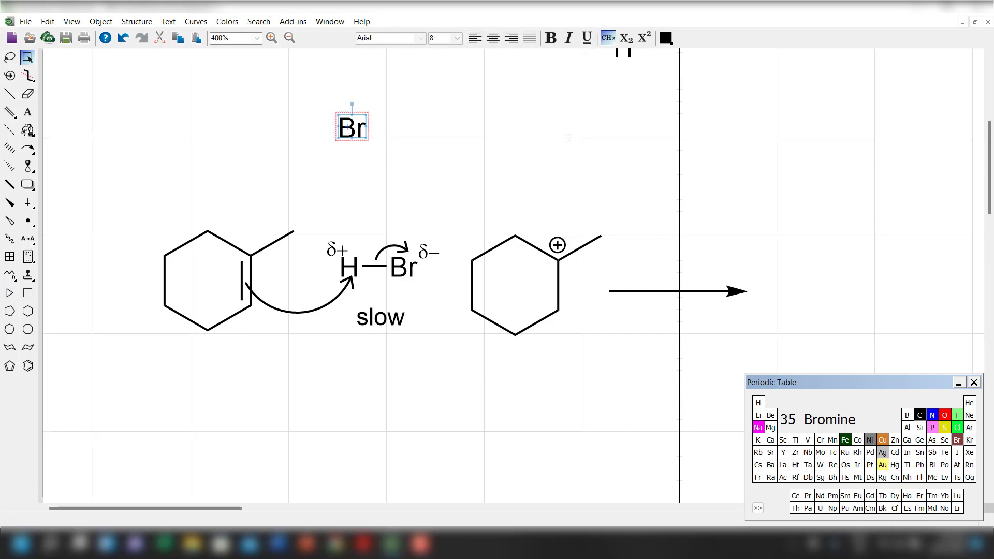
{"action": "key", "text": "Delete"}
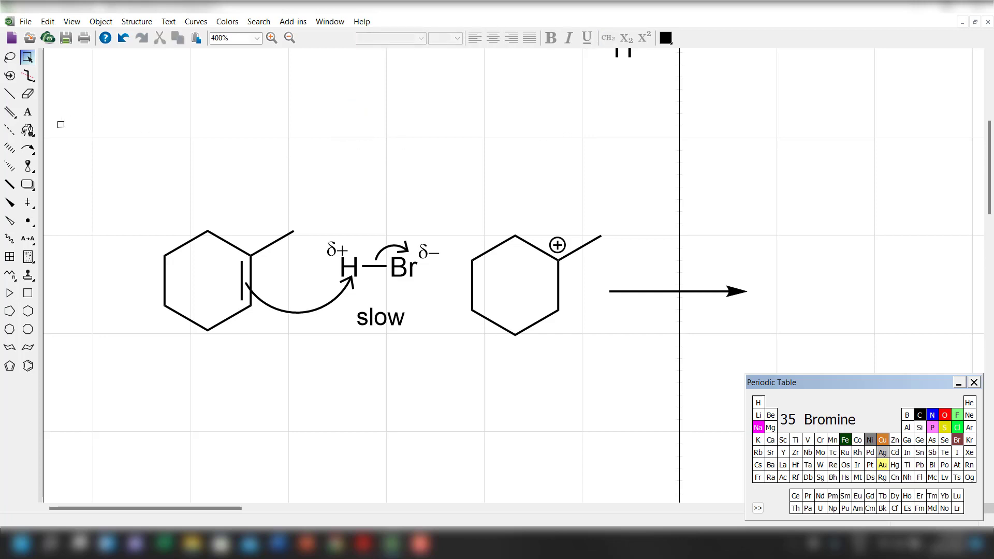
Add an Arial text label "Br" in the empty area above the scheme and turn off its Interpret Chemically option.
{"action": "left_click", "coordinate": [28, 112]}
{"action": "left_click", "coordinate": [306, 118]}
{"action": "type", "text": "Br"}
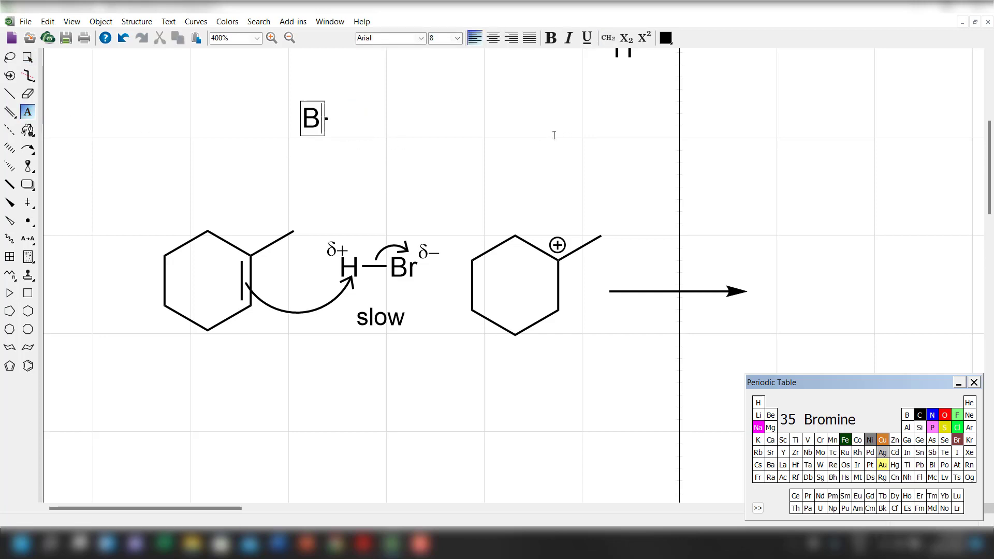
{"action": "left_click", "coordinate": [28, 58]}
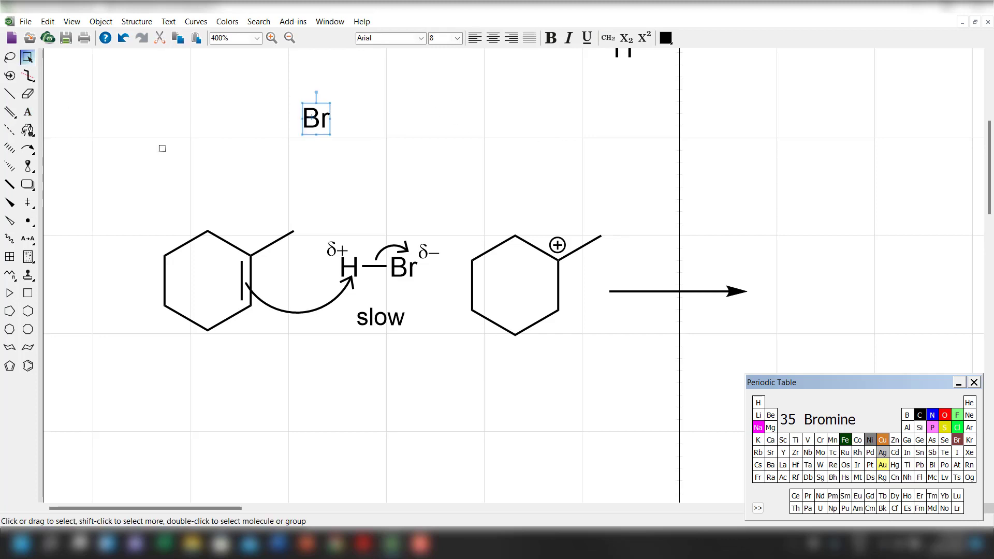
{"action": "right_click", "coordinate": [314, 104]}
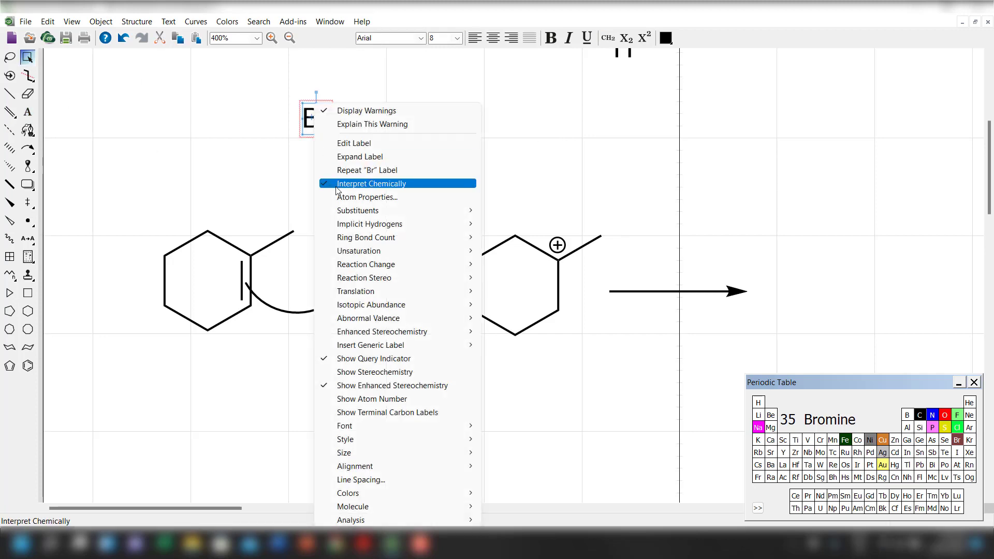
{"action": "left_click", "coordinate": [344, 184]}
{"action": "left_click", "coordinate": [250, 126]}
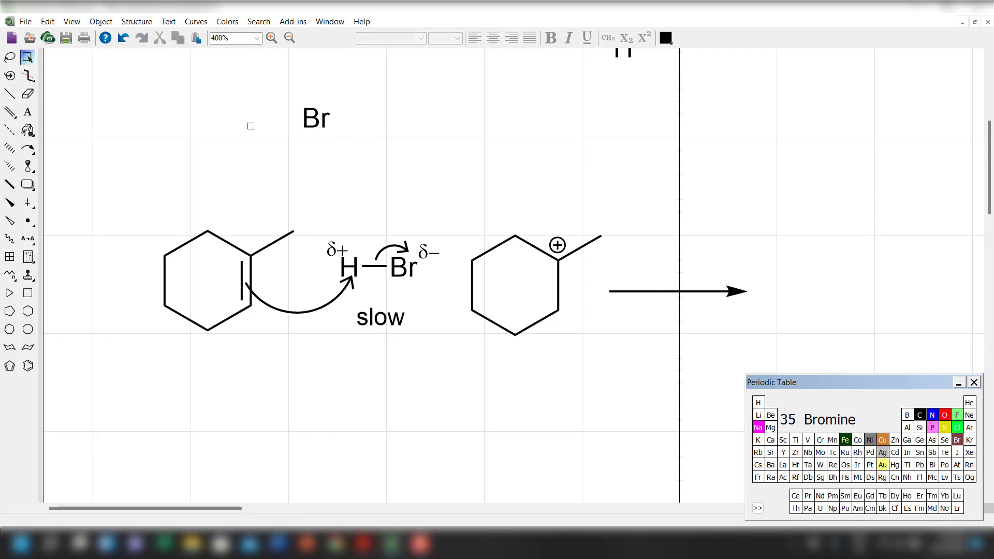
Place a copy of the circled minus at the Br label's upper right and a copy of the vertical lone pair on its left.
{"action": "scroll", "coordinate": [332, 191], "scroll_direction": "up", "scroll_amount": 1}
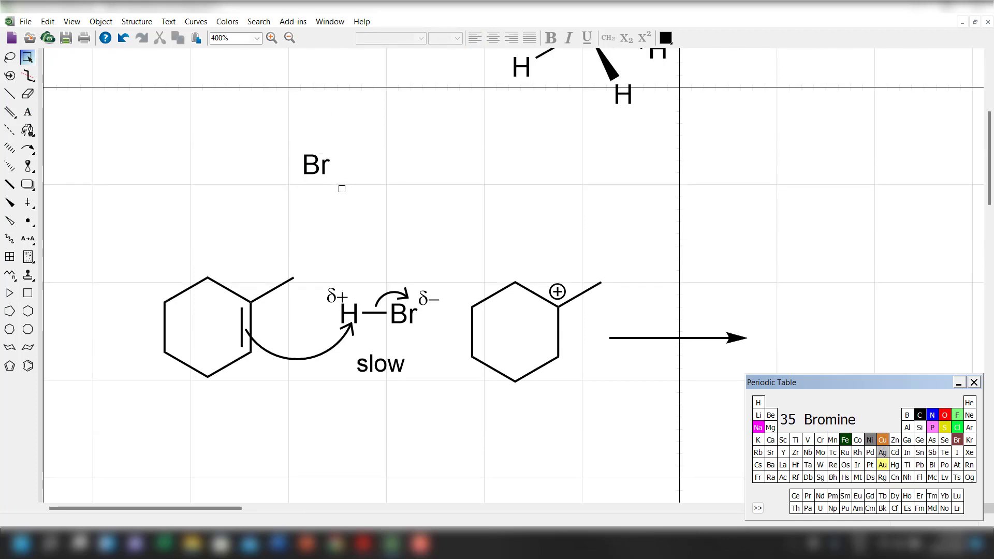
{"action": "scroll", "coordinate": [339, 188], "scroll_direction": "up", "scroll_amount": 1}
{"action": "scroll", "coordinate": [330, 187], "scroll_direction": "up", "scroll_amount": 4}
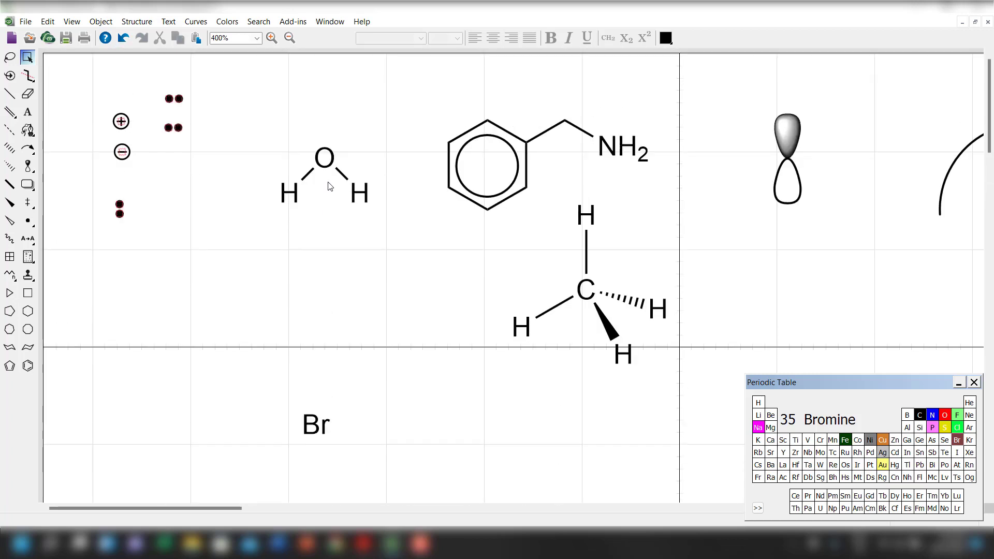
{"action": "left_click", "coordinate": [127, 155]}
{"action": "left_click_drag", "start_coordinate": [127, 155], "coordinate": [340, 412]}
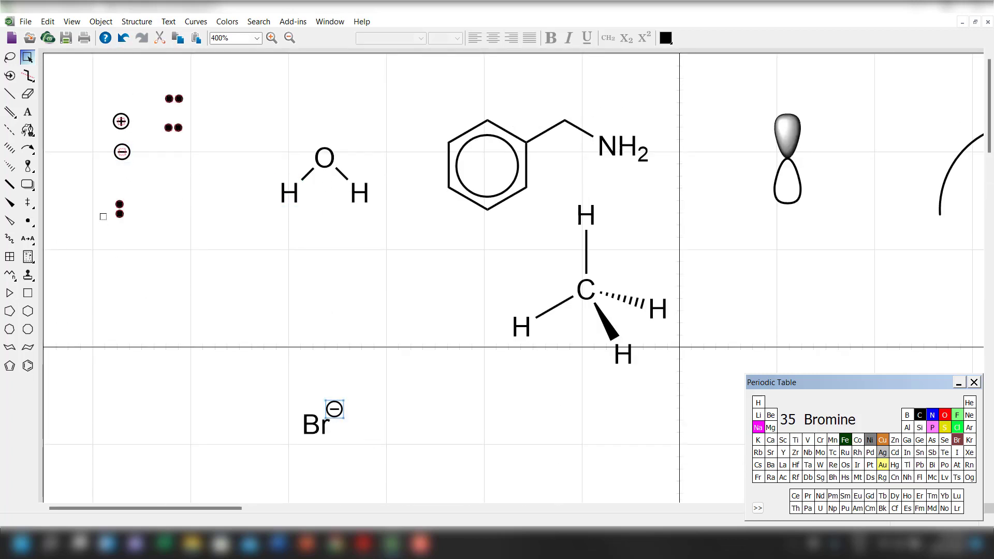
{"action": "left_click", "coordinate": [111, 207]}
{"action": "left_click_drag", "start_coordinate": [117, 212], "coordinate": [291, 426]}
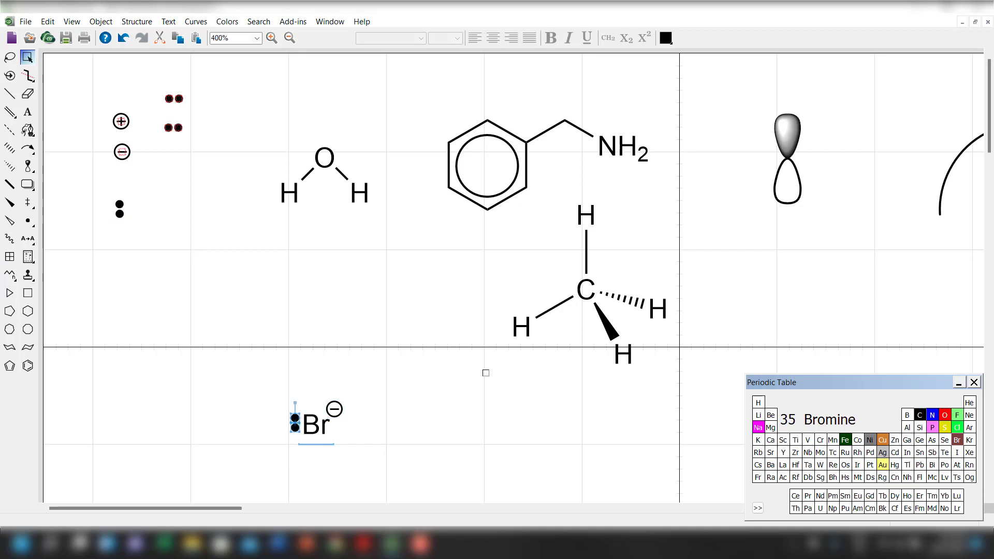
Move the Br label with its lone pair and minus charge above the reaction arrow, and copy that arrow back beneath H–Br.
{"action": "scroll", "coordinate": [486, 363], "scroll_direction": "down", "scroll_amount": 4}
{"action": "left_click_drag", "start_coordinate": [254, 141], "coordinate": [398, 243]}
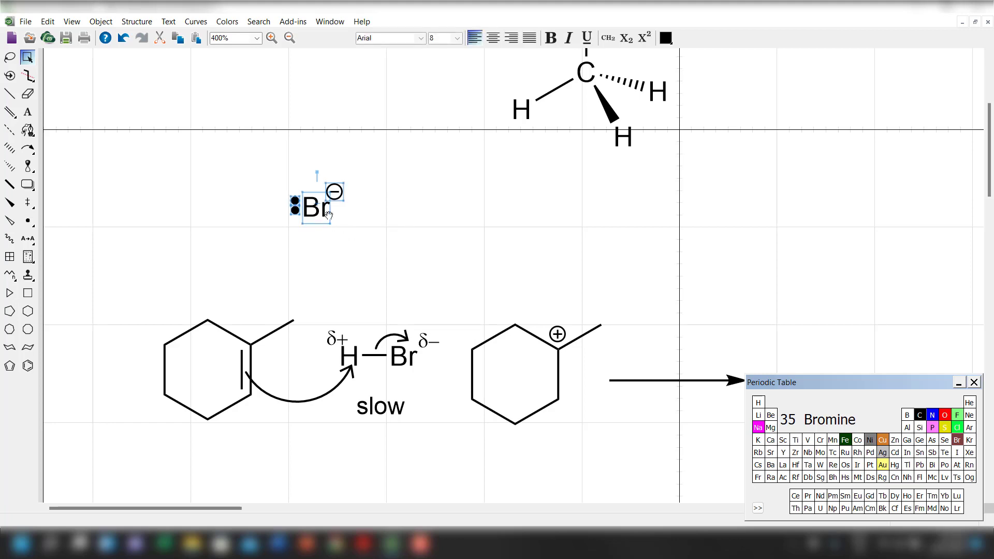
{"action": "left_click_drag", "start_coordinate": [311, 207], "coordinate": [670, 364]}
{"action": "scroll", "coordinate": [533, 453], "scroll_direction": "down", "scroll_amount": 2}
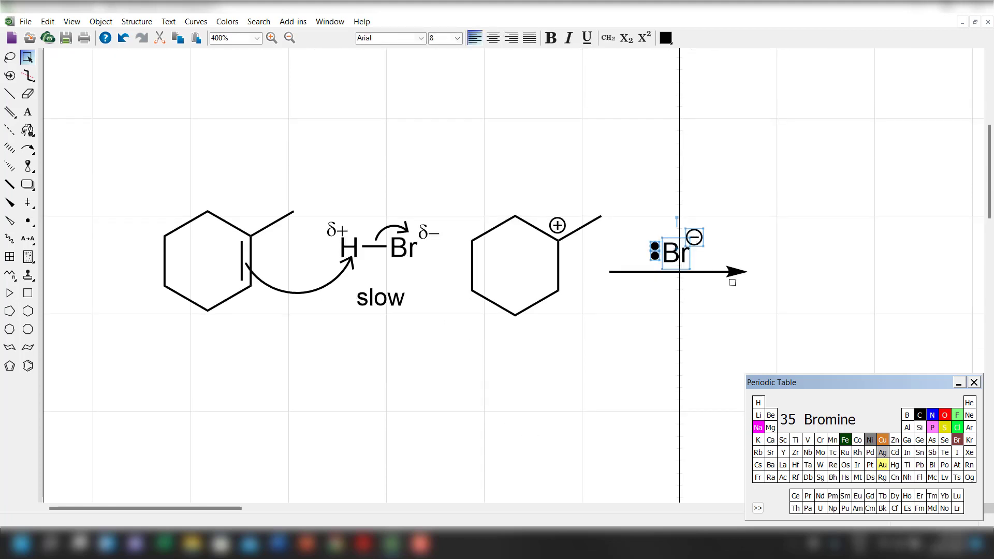
{"action": "left_click_drag", "start_coordinate": [736, 272], "coordinate": [438, 268]}
Copy the "slow" label beneath the second reaction arrow, change the copy's text to "fast", and center it under the arrow.
{"action": "left_click", "coordinate": [387, 306]}
{"action": "left_click_drag", "start_coordinate": [387, 306], "coordinate": [676, 300]}
{"action": "left_click", "coordinate": [32, 113]}
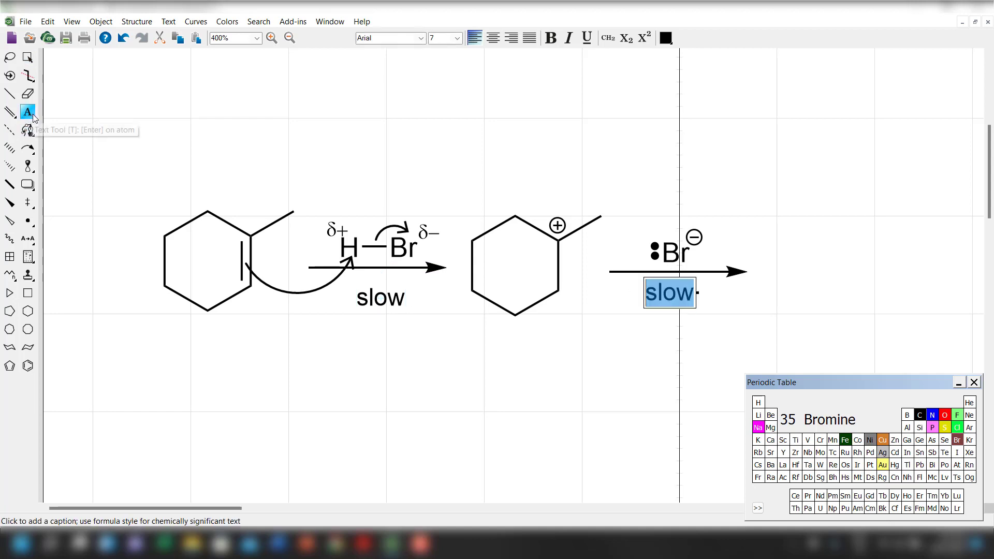
{"action": "type", "text": "fast"}
{"action": "left_click", "coordinate": [27, 57]}
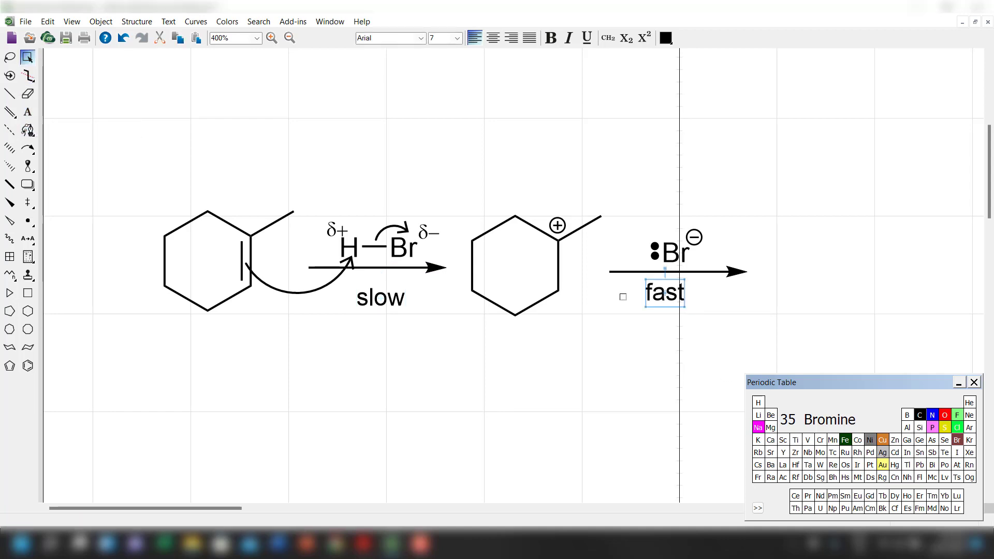
{"action": "left_click_drag", "start_coordinate": [656, 299], "coordinate": [665, 299]}
{"action": "left_click", "coordinate": [645, 411]}
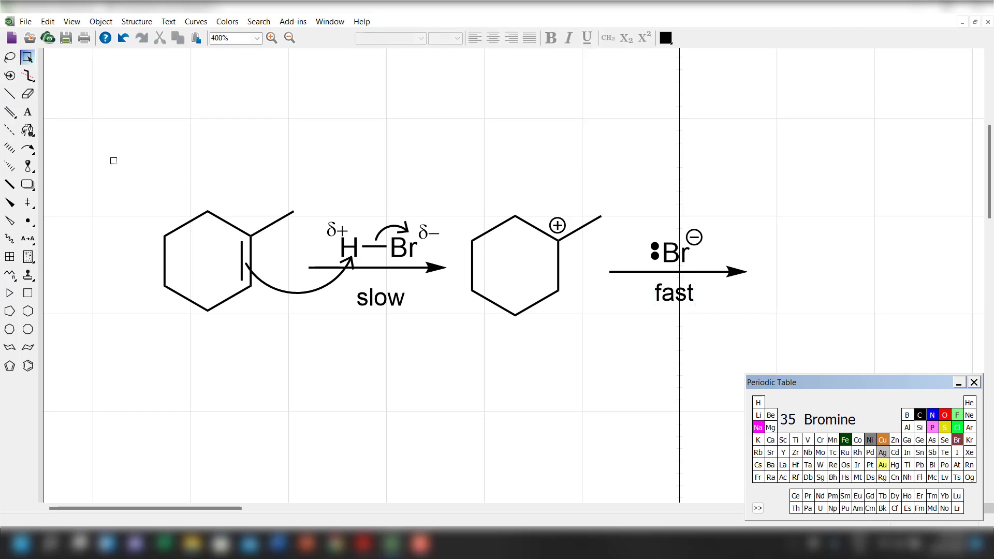
Draw a 120° clockwise curved arrow from the bromide lone pair to the carbocation carbon and adjust its ends and position.
{"action": "left_click", "coordinate": [31, 149]}
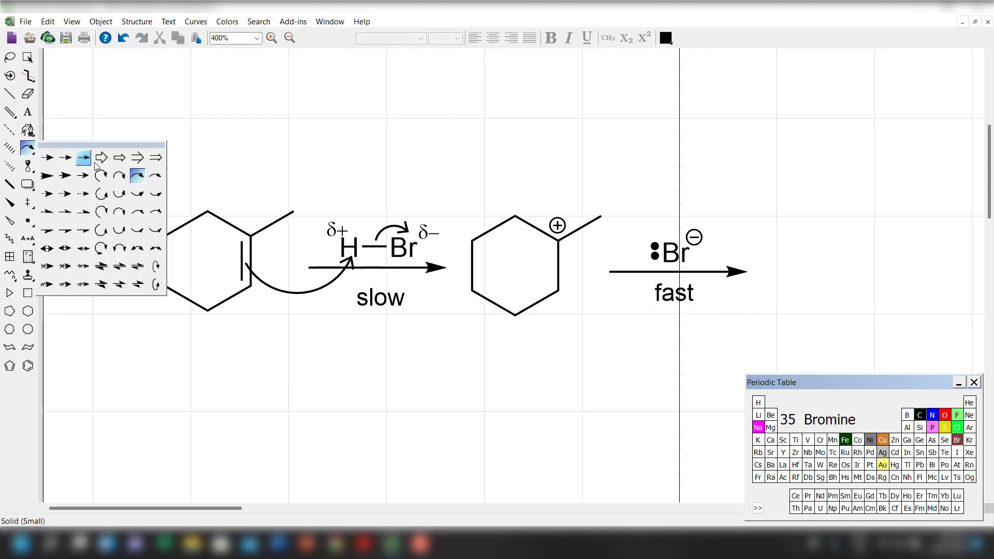
{"action": "left_click", "coordinate": [137, 177]}
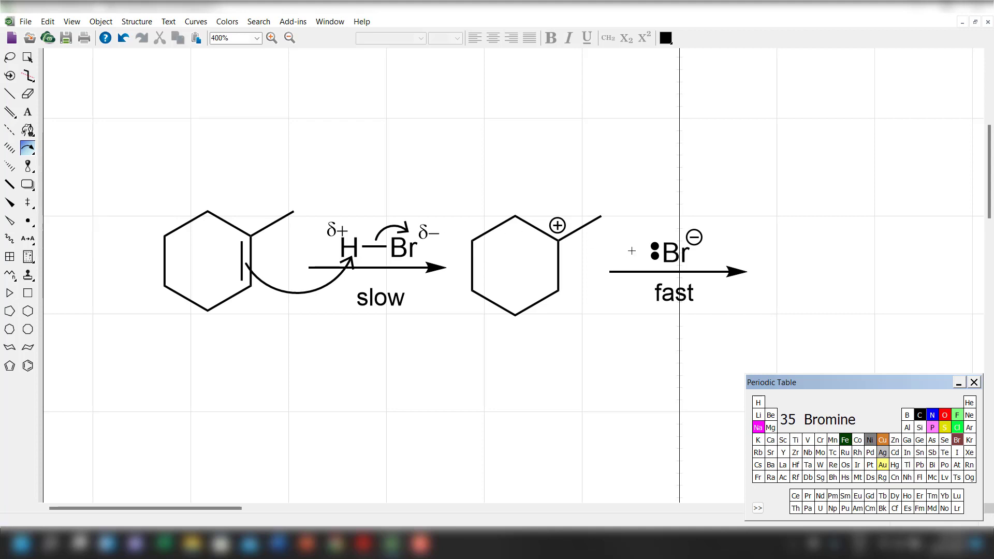
{"action": "left_click_drag", "start_coordinate": [646, 252], "coordinate": [560, 244]}
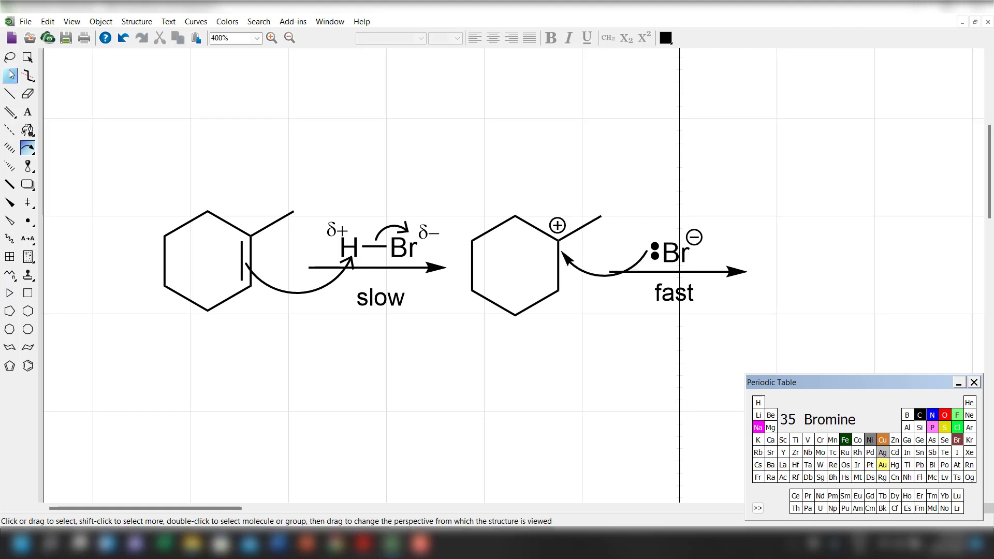
{"action": "left_click", "coordinate": [28, 57]}
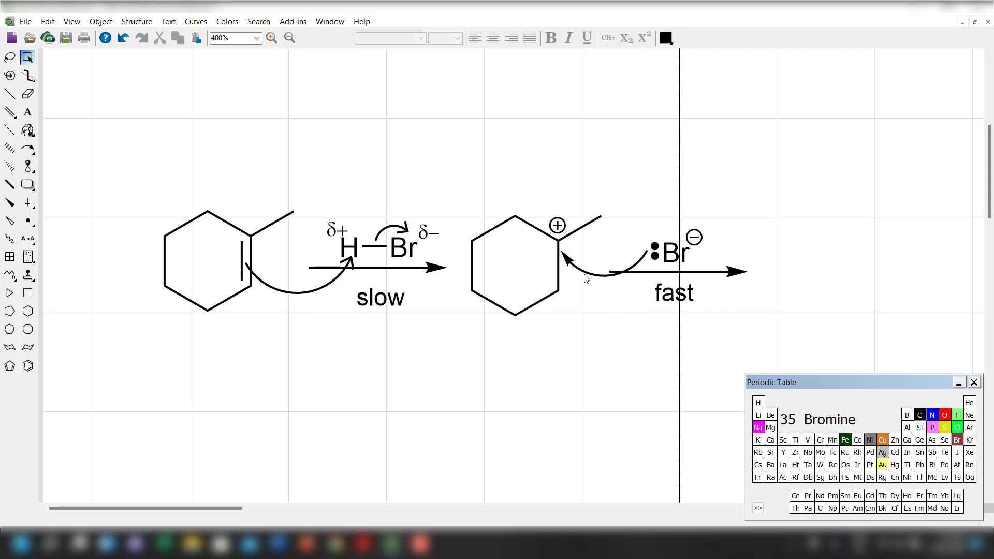
{"action": "left_click_drag", "start_coordinate": [585, 279], "coordinate": [562, 251]}
{"action": "left_click", "coordinate": [599, 337]}
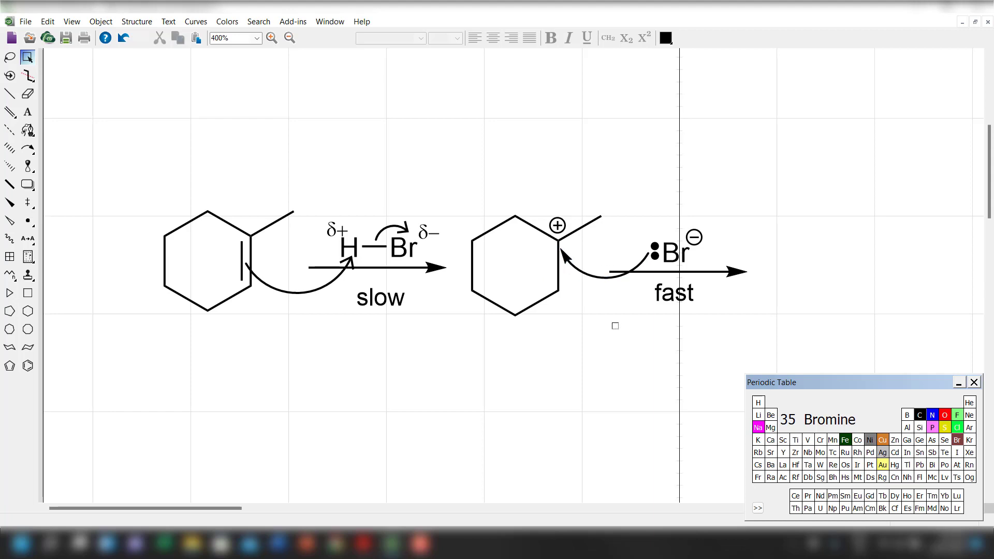
{"action": "left_click_drag", "start_coordinate": [602, 277], "coordinate": [598, 265]}
{"action": "left_click", "coordinate": [600, 276]}
Change the new curved arrow to an angled arrowhead and nudge the bromide with its lone pair and charge slightly up and right.
{"action": "right_click", "coordinate": [599, 265]}
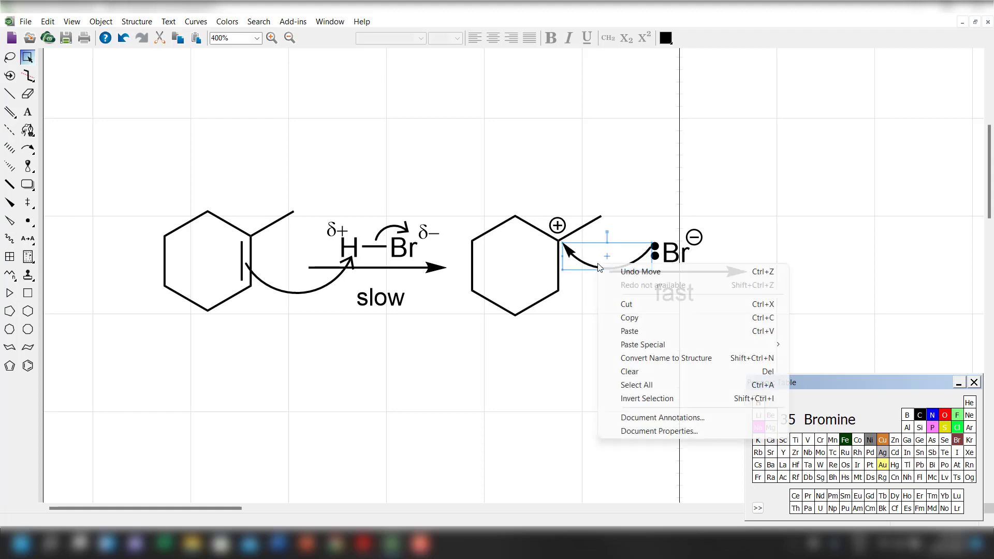
{"action": "left_click", "coordinate": [588, 287]}
{"action": "right_click", "coordinate": [591, 270]}
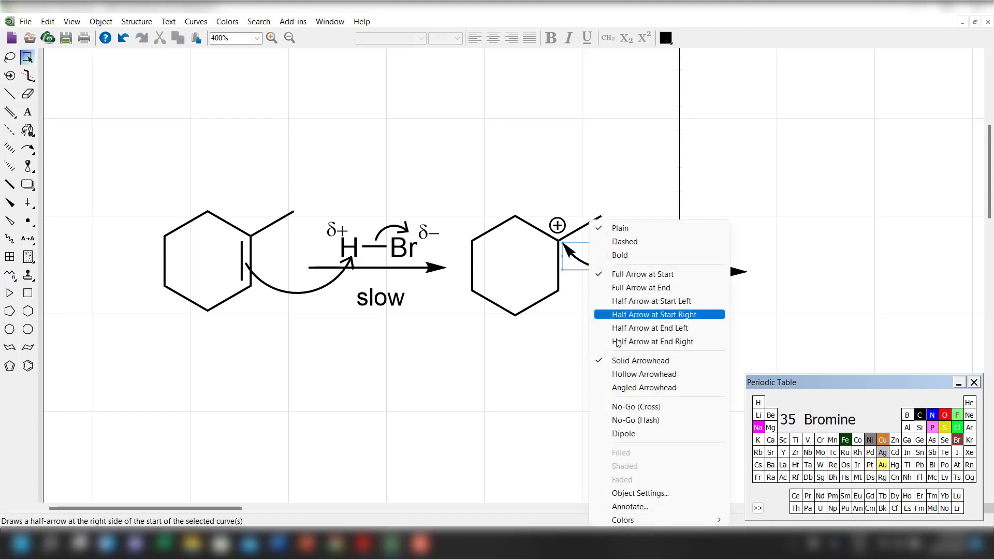
{"action": "left_click", "coordinate": [626, 392]}
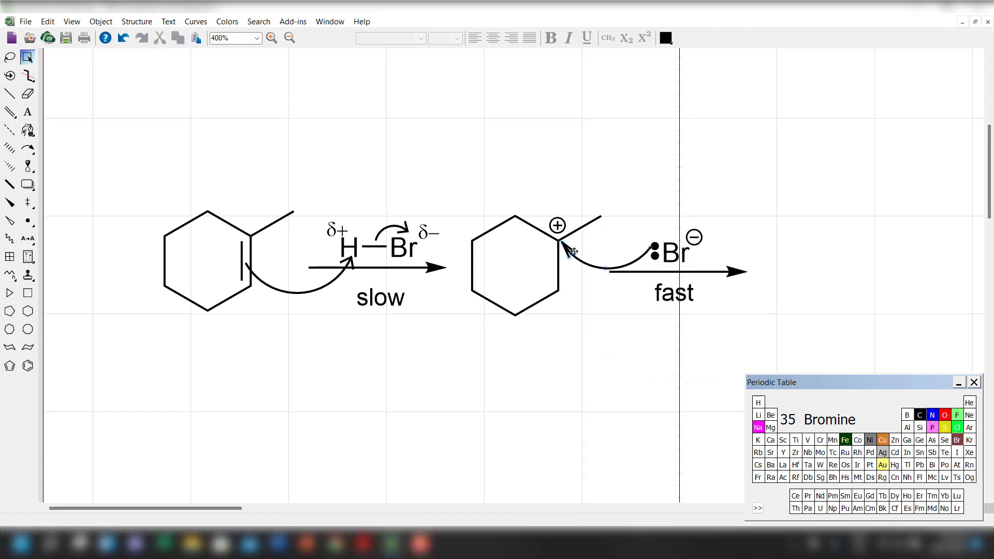
{"action": "left_click_drag", "start_coordinate": [575, 251], "coordinate": [574, 248]}
{"action": "left_click_drag", "start_coordinate": [671, 257], "coordinate": [674, 252]}
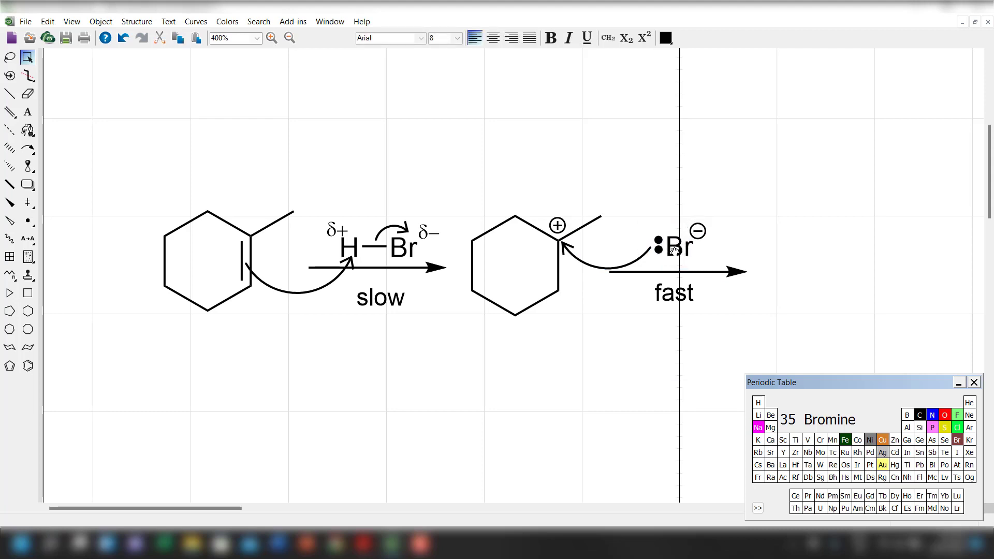
{"action": "left_click", "coordinate": [616, 418]}
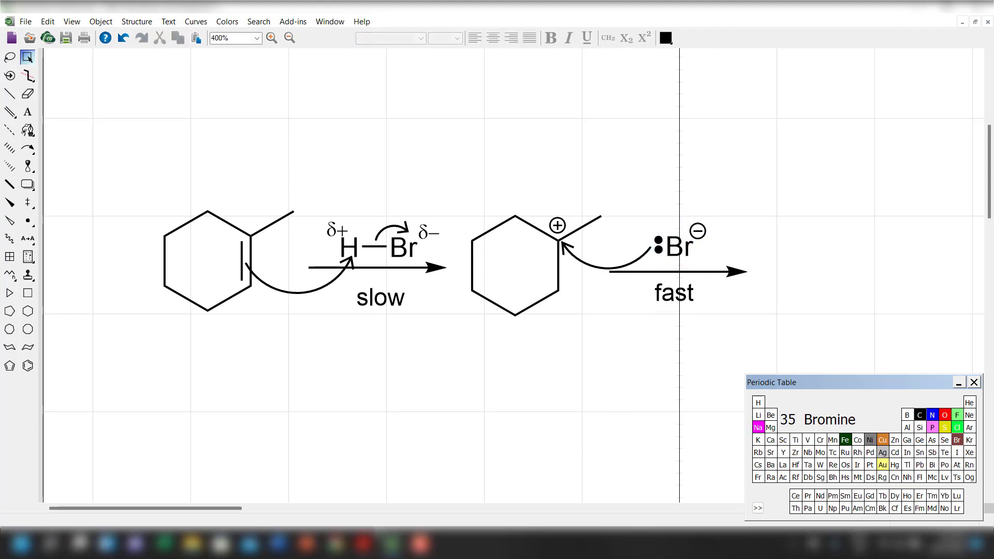
Copy the carbocation structure to the end of the second reaction arrow and delete the copy's circled plus charge.
{"action": "left_click_drag", "start_coordinate": [219, 512], "coordinate": [241, 513]}
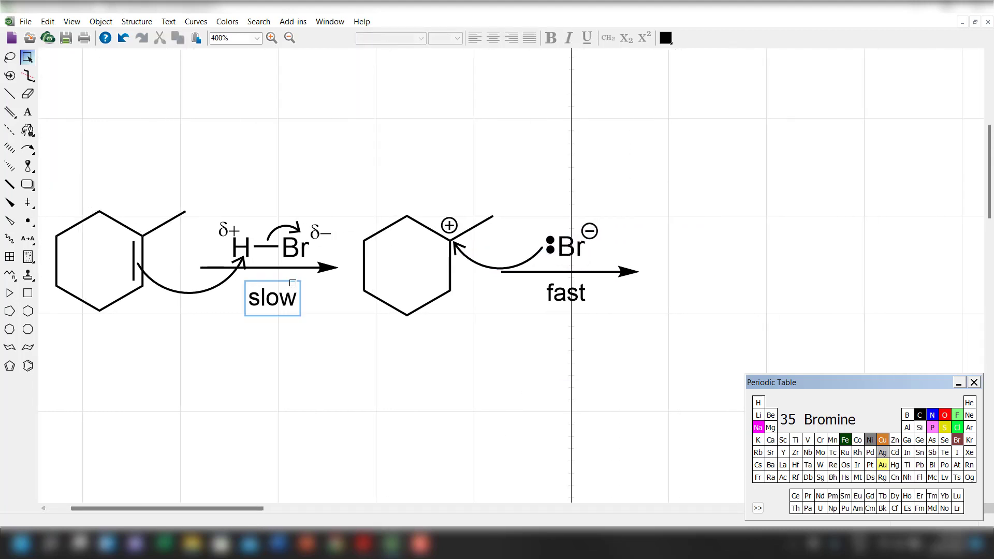
{"action": "left_click_drag", "start_coordinate": [354, 179], "coordinate": [501, 366]}
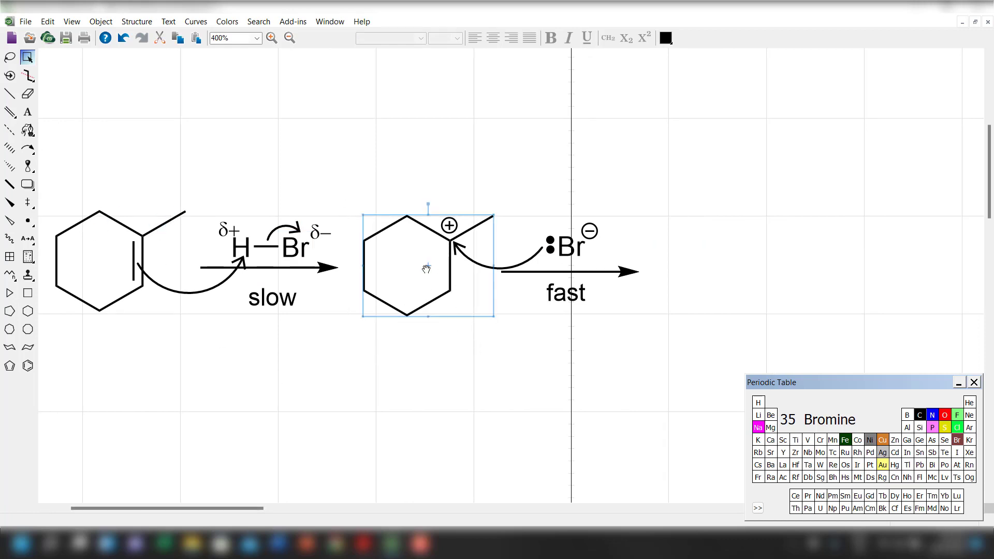
{"action": "left_click_drag", "start_coordinate": [426, 269], "coordinate": [721, 270]}
{"action": "left_click", "coordinate": [670, 381]}
{"action": "left_click", "coordinate": [28, 94]}
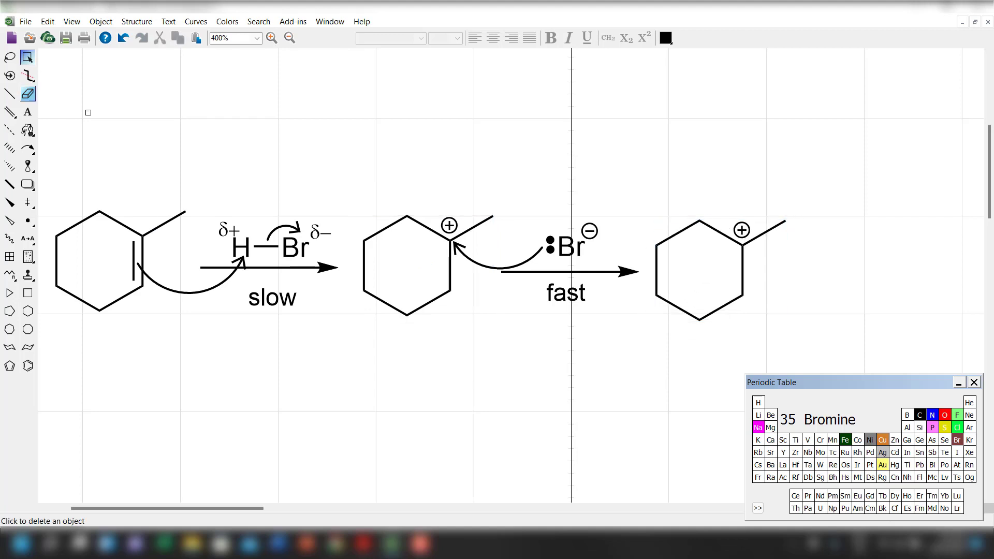
{"action": "left_click", "coordinate": [741, 230]}
Add a second single bond to the copied ring's methyl-bearing carbon and set the bond's end atom to Br.
{"action": "left_click", "coordinate": [9, 94]}
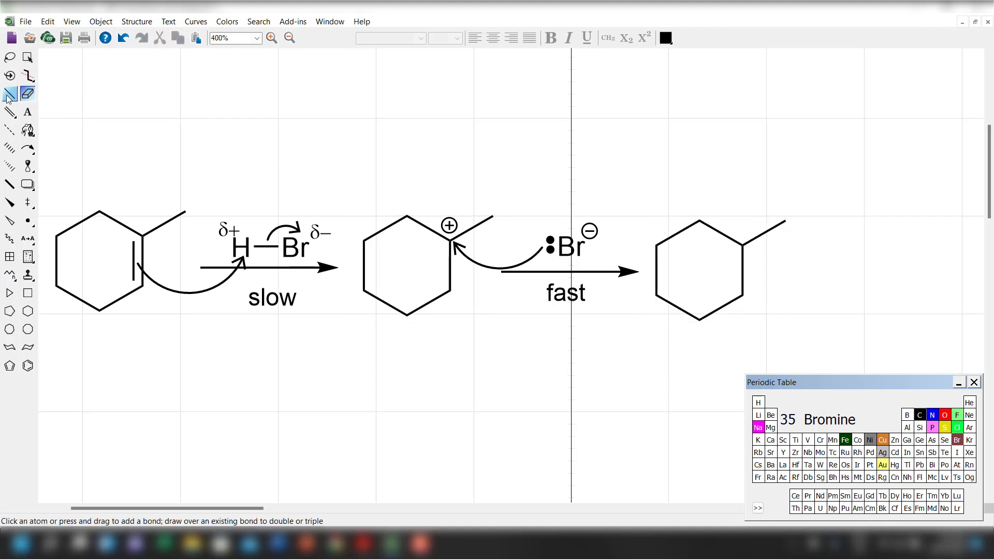
{"action": "left_click", "coordinate": [743, 245]}
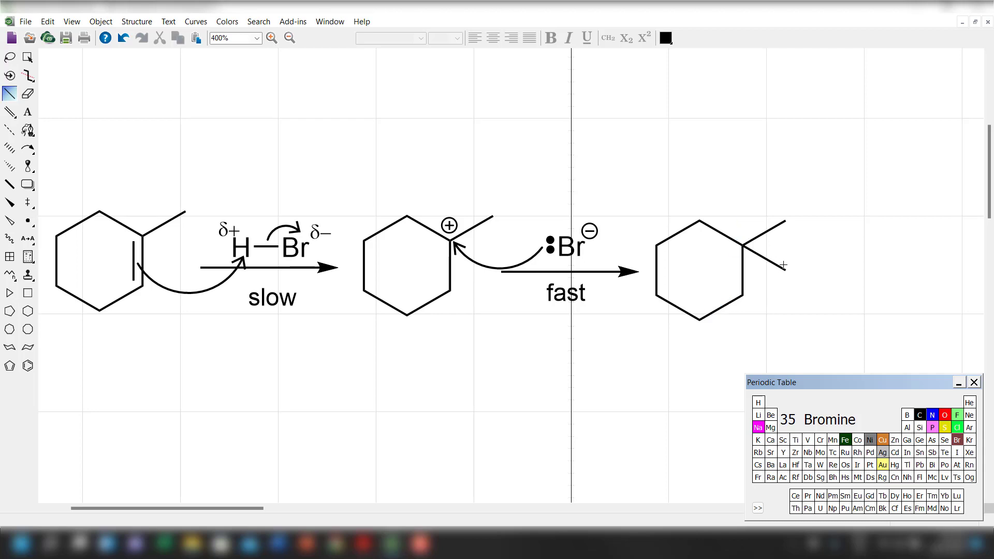
{"action": "left_click", "coordinate": [958, 440]}
{"action": "left_click", "coordinate": [785, 269]}
Select the whole two-step reaction scheme and move it up and slightly right on the page.
{"action": "left_click", "coordinate": [27, 57]}
{"action": "left_click", "coordinate": [106, 242]}
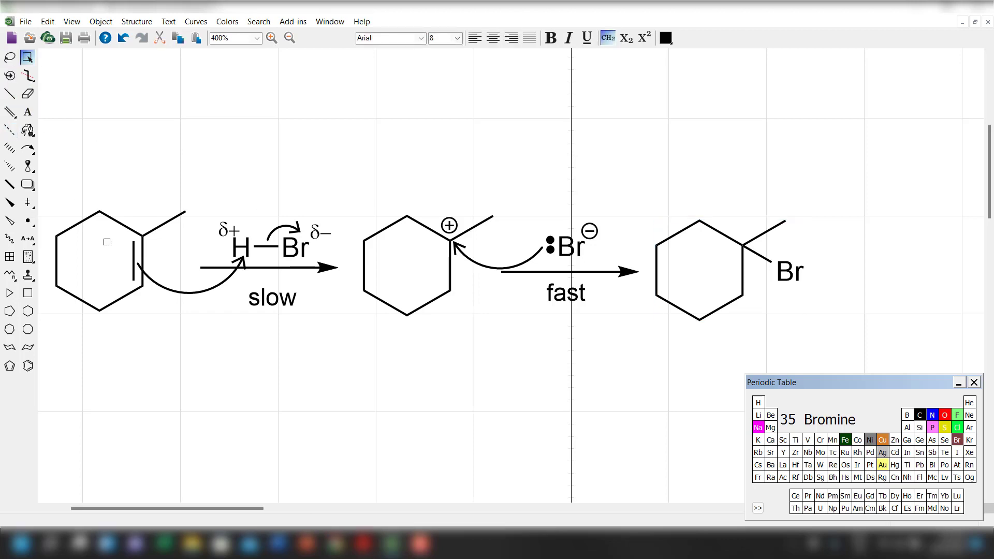
{"action": "left_click_drag", "start_coordinate": [51, 160], "coordinate": [900, 439]}
{"action": "left_click_drag", "start_coordinate": [695, 284], "coordinate": [718, 211]}
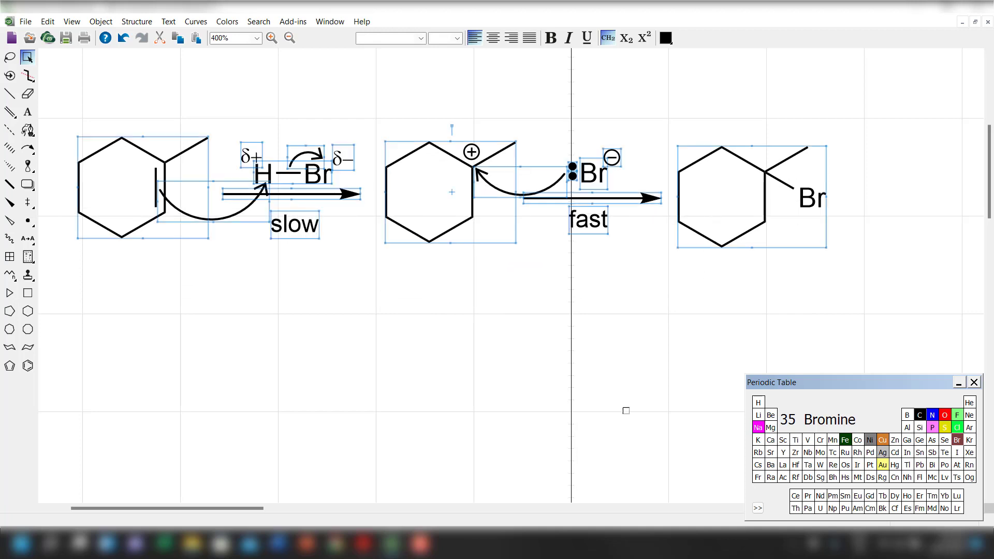
{"action": "scroll", "coordinate": [617, 407], "scroll_direction": "up", "scroll_amount": 1}
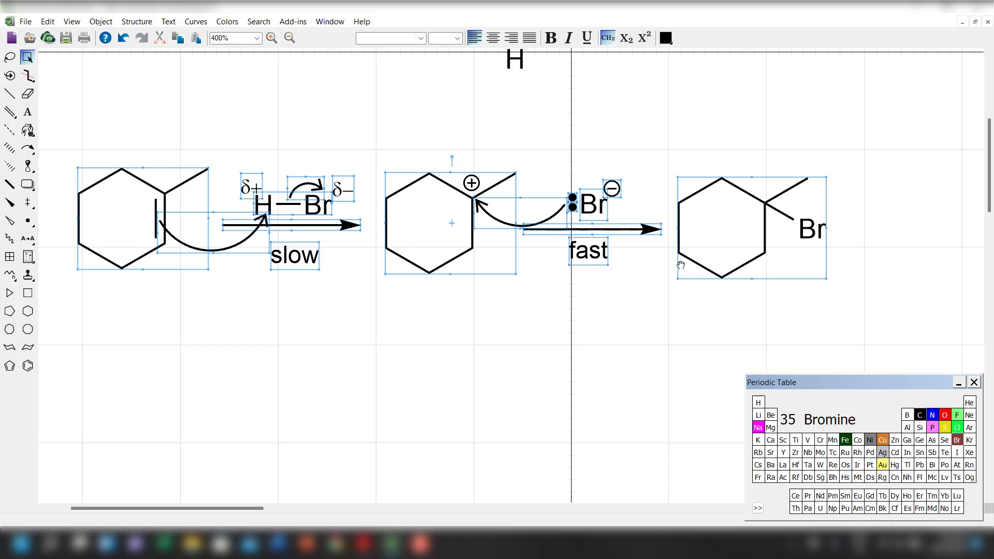
{"action": "left_click", "coordinate": [516, 368]}
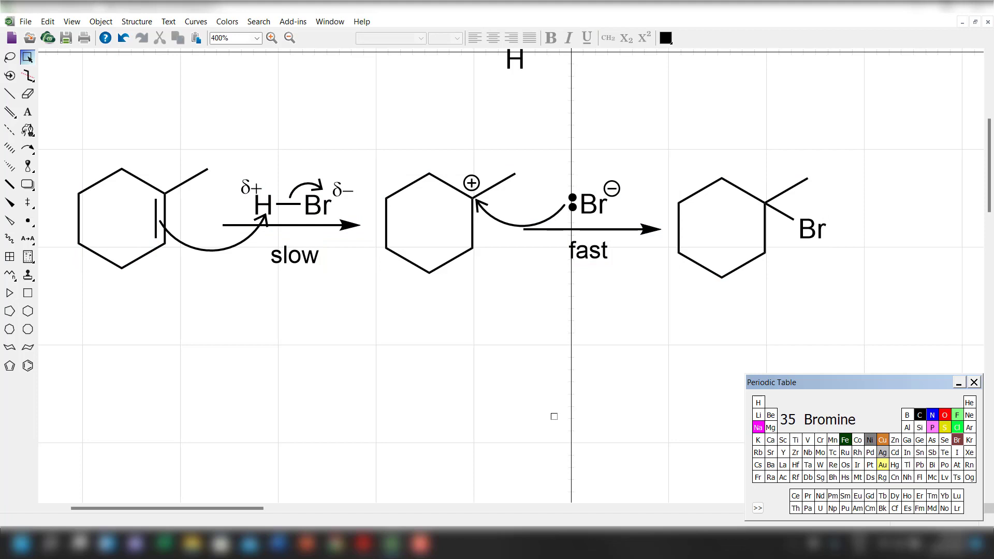
Place a Chair Cyclohexane ring in the empty area below the scheme and position it beneath the carbocation.
{"action": "scroll", "coordinate": [554, 417], "scroll_direction": "down", "scroll_amount": 2}
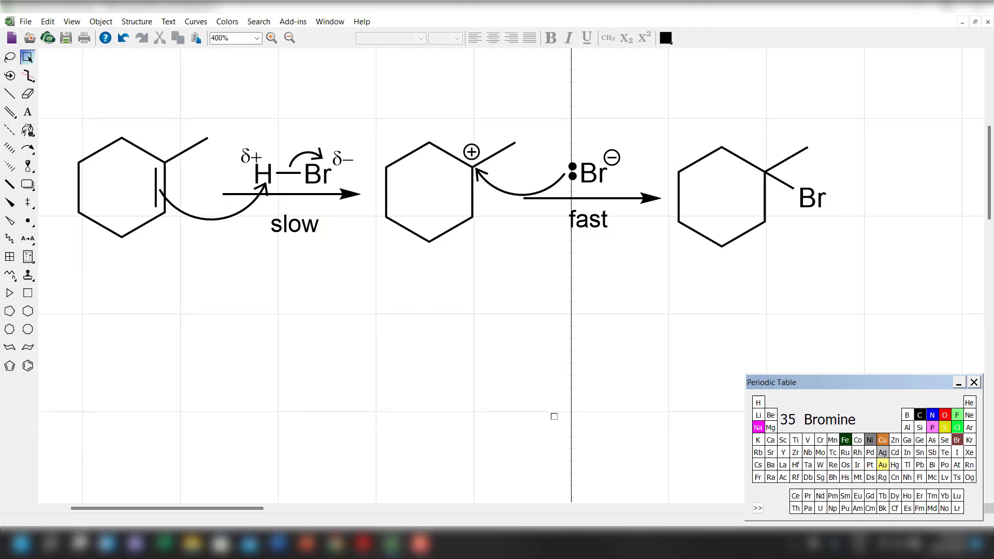
{"action": "scroll", "coordinate": [554, 416], "scroll_direction": "down", "scroll_amount": 1}
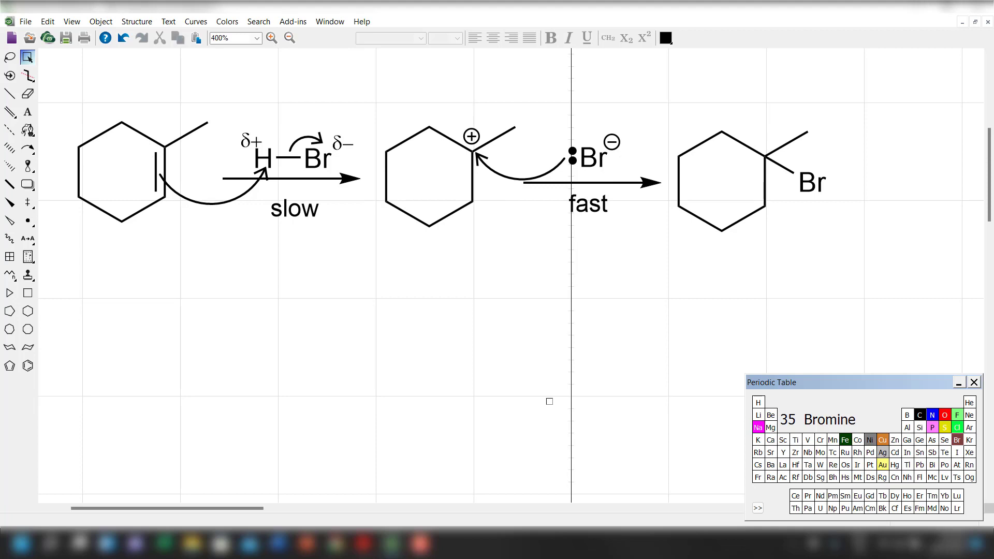
{"action": "scroll", "coordinate": [514, 360], "scroll_direction": "down", "scroll_amount": 1}
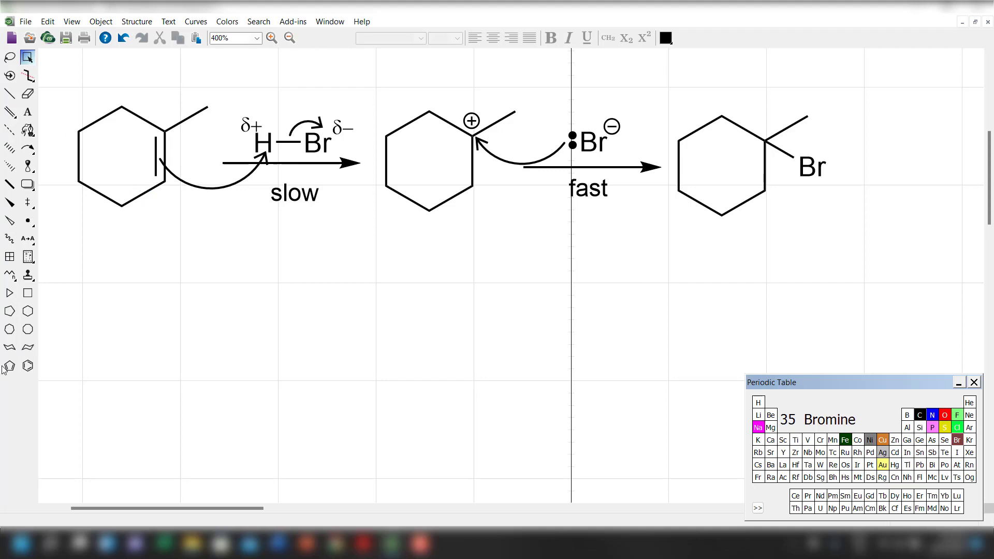
{"action": "scroll", "coordinate": [285, 395], "scroll_direction": "down", "scroll_amount": 1}
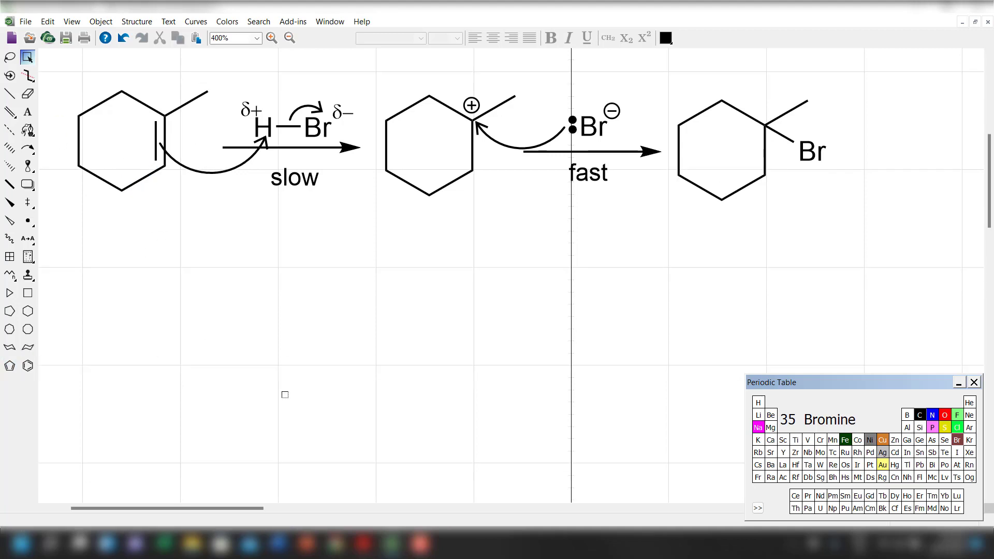
{"action": "left_click", "coordinate": [32, 349]}
{"action": "left_click", "coordinate": [271, 353]}
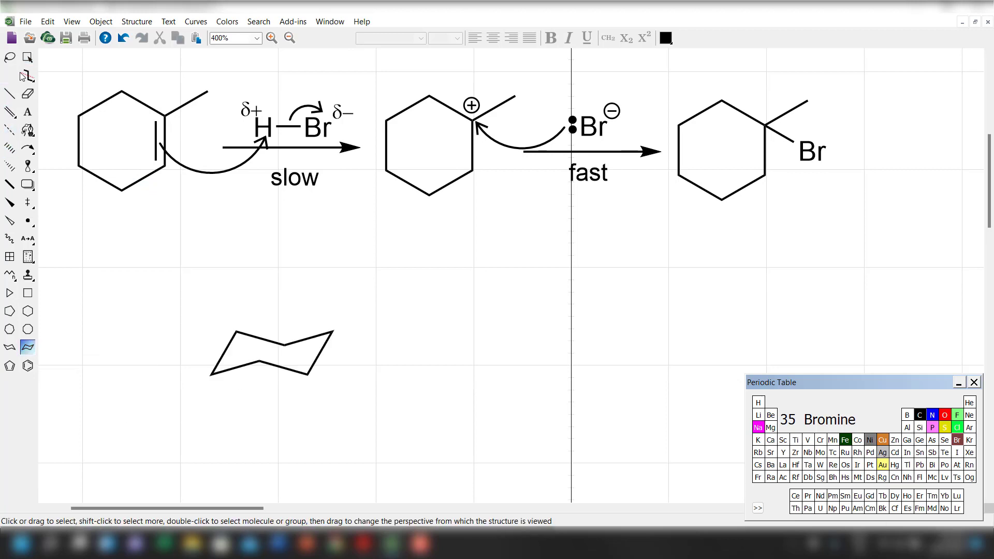
{"action": "left_click", "coordinate": [30, 59]}
{"action": "left_click_drag", "start_coordinate": [264, 369], "coordinate": [346, 359]}
{"action": "scroll", "coordinate": [386, 455], "scroll_direction": "down", "scroll_amount": 3}
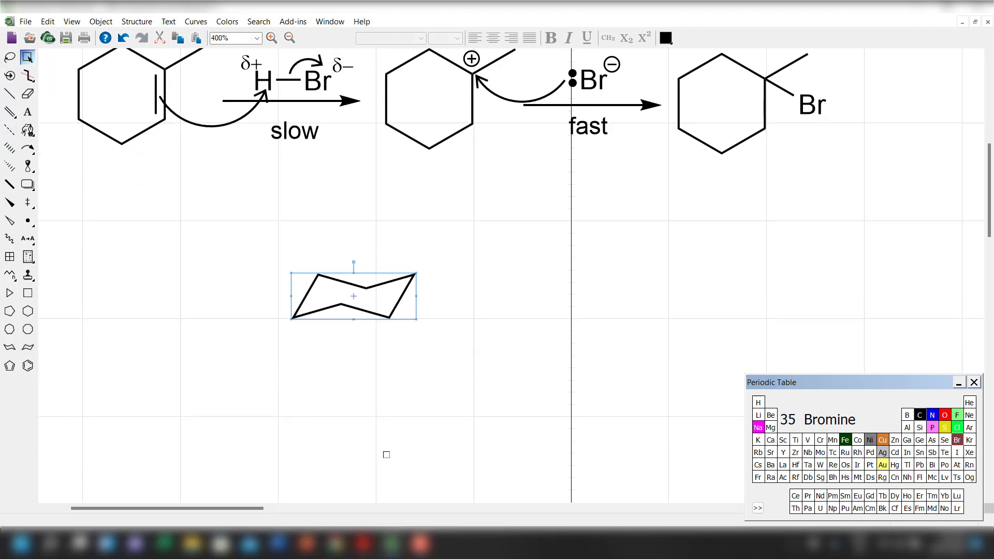
{"action": "left_click_drag", "start_coordinate": [354, 296], "coordinate": [384, 306]}
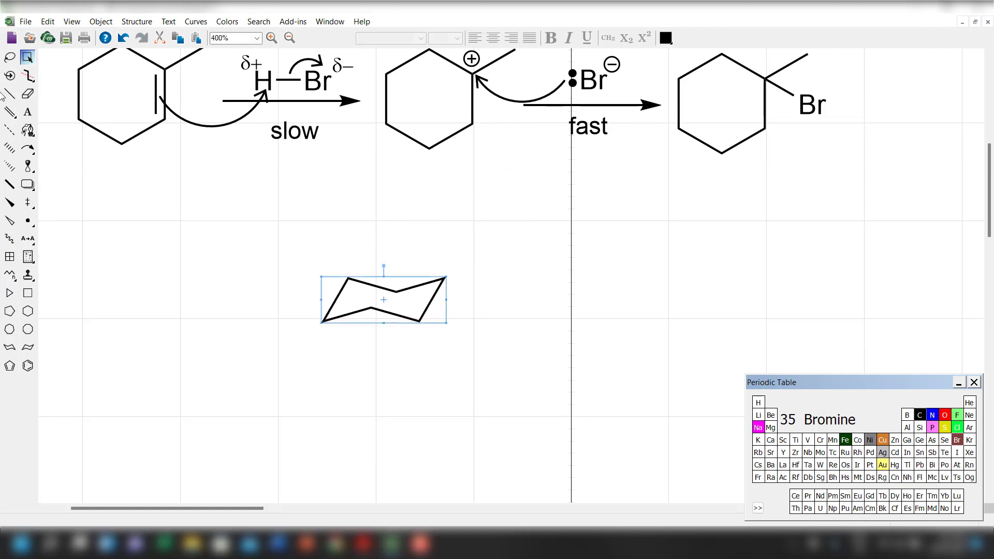
Build an equatorial tert-butyl group on the chair's upper-right carbon, with three methyl bonds on its central carbon.
{"action": "left_click", "coordinate": [9, 93]}
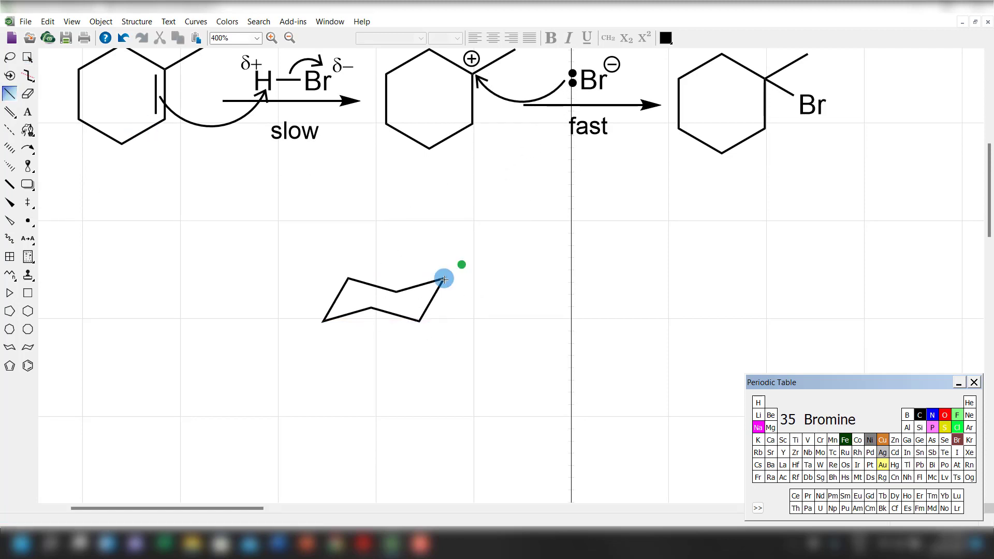
{"action": "left_click", "coordinate": [444, 278]}
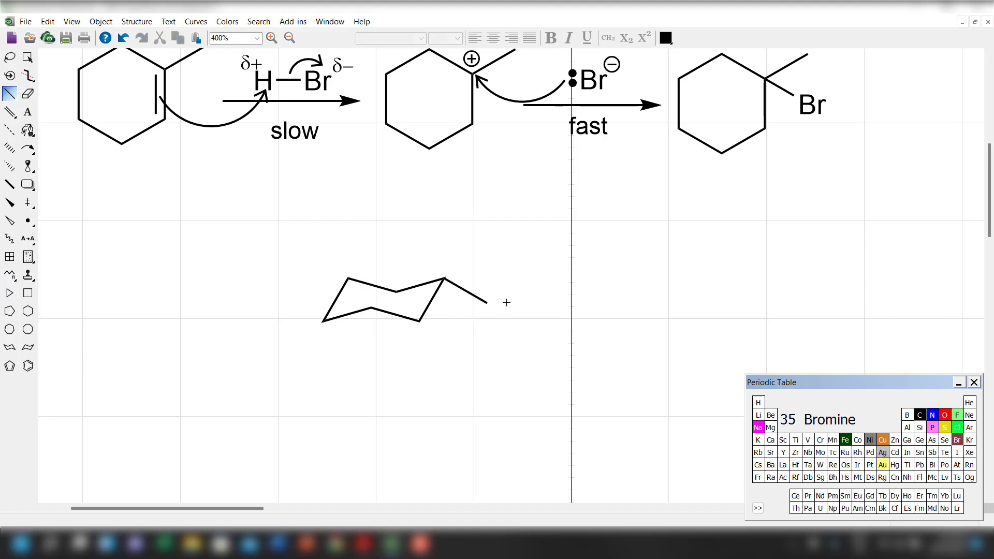
{"action": "left_click_drag", "start_coordinate": [507, 303], "coordinate": [496, 293]}
{"action": "left_click", "coordinate": [493, 291]}
{"action": "left_click", "coordinate": [494, 292]}
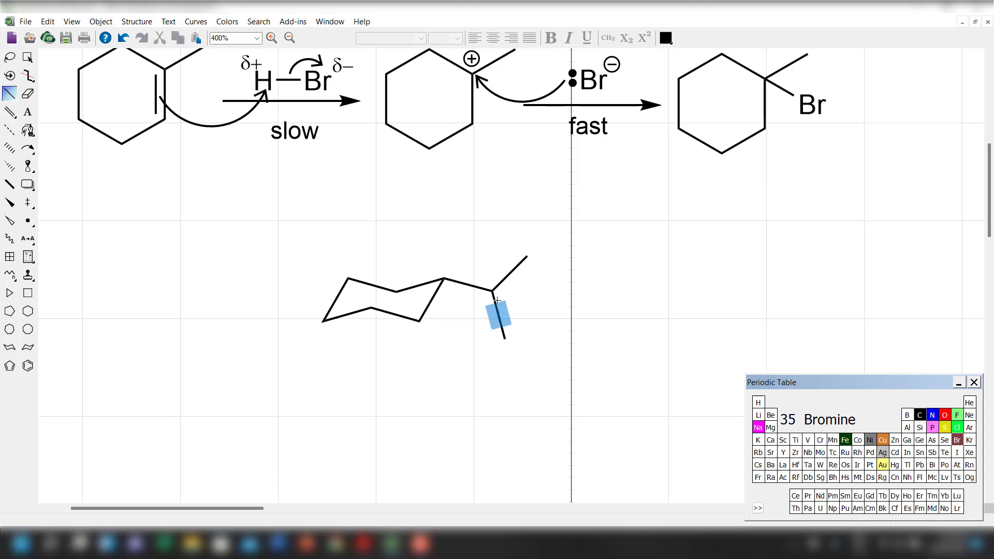
{"action": "left_click", "coordinate": [493, 291]}
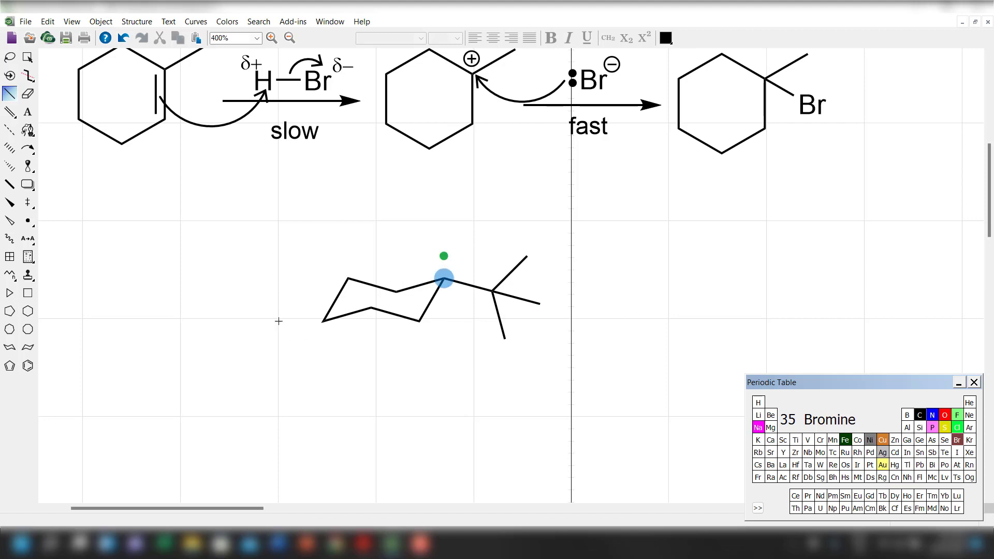
Draw a vertical axial bond on each of the chair's six ring carbons, alternating up and down around the ring.
{"action": "left_click", "coordinate": [444, 279]}
{"action": "left_click", "coordinate": [420, 321]}
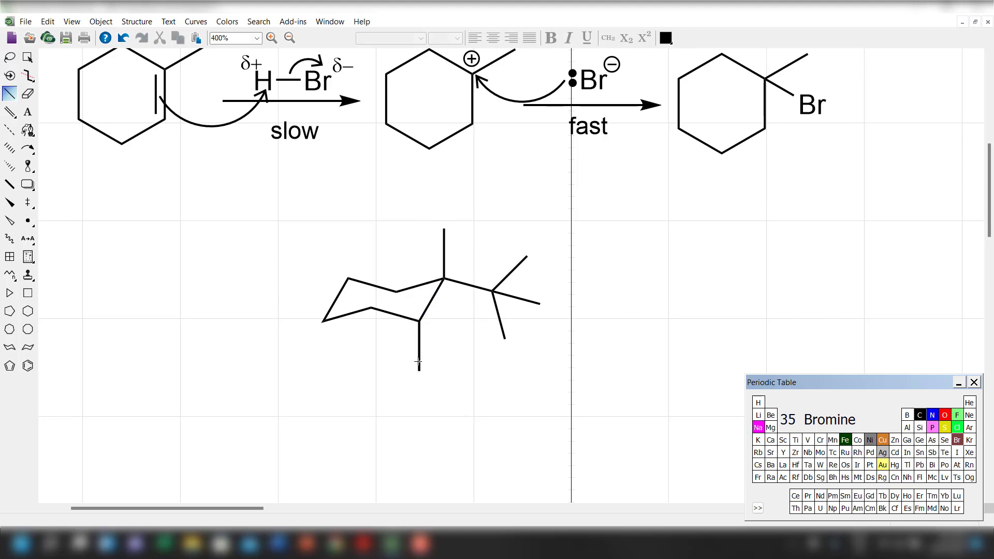
{"action": "left_click", "coordinate": [395, 291]}
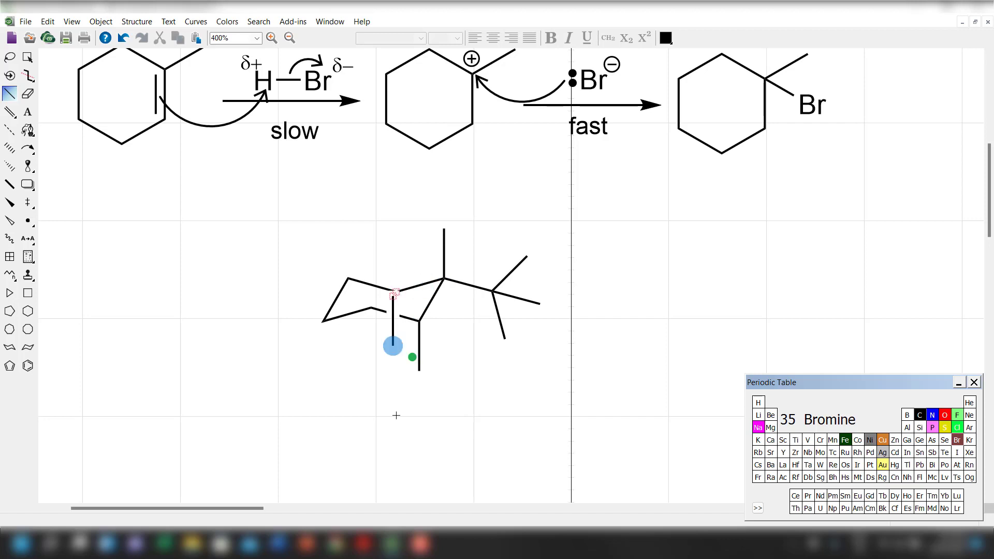
{"action": "key", "text": "ctrl+z"}
{"action": "left_click", "coordinate": [396, 291]}
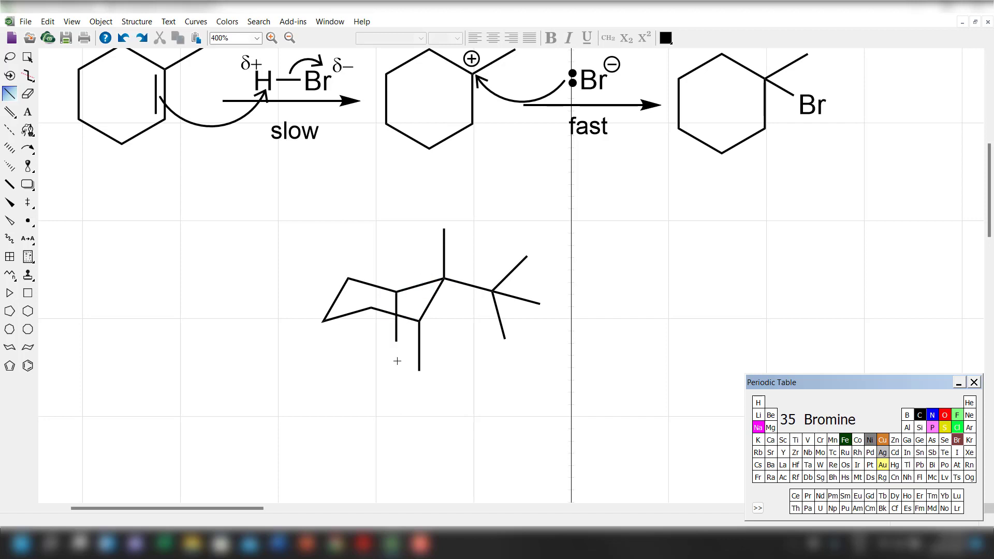
{"action": "left_click_drag", "start_coordinate": [348, 279], "coordinate": [348, 240]}
{"action": "left_click_drag", "start_coordinate": [324, 323], "coordinate": [325, 394]}
{"action": "left_click_drag", "start_coordinate": [371, 308], "coordinate": [370, 259]}
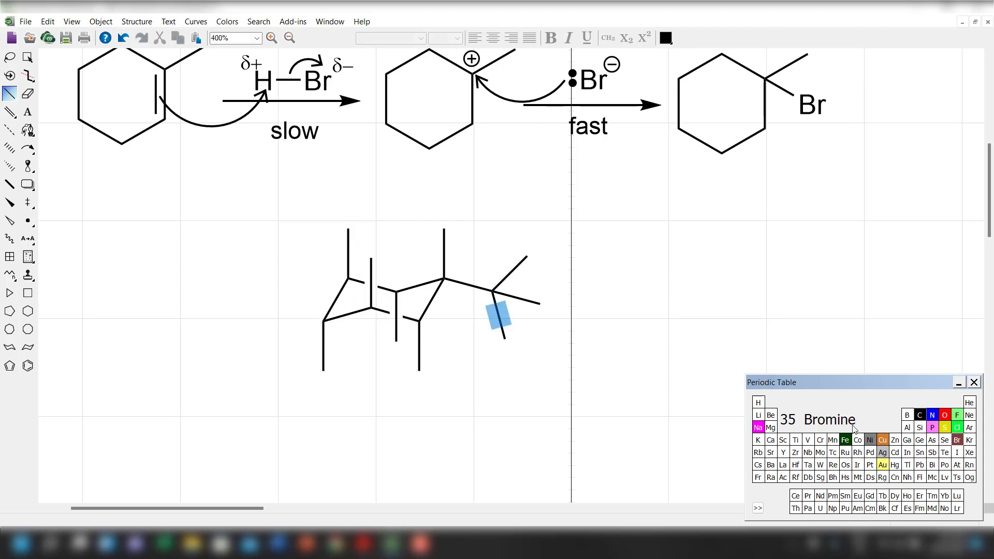
Label the free ends of all six axial bonds on the chair as hydrogen (H).
{"action": "left_click", "coordinate": [758, 403]}
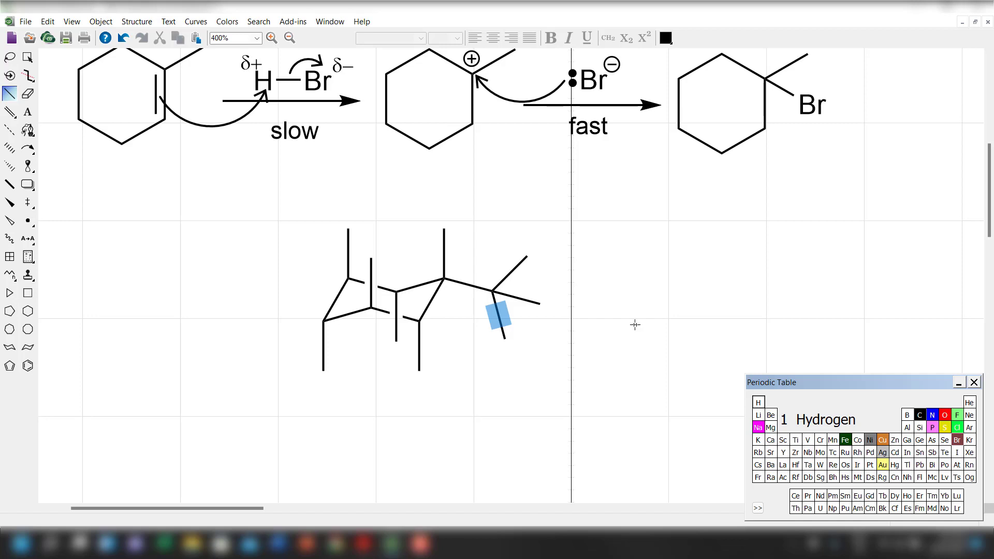
{"action": "left_click", "coordinate": [444, 228]}
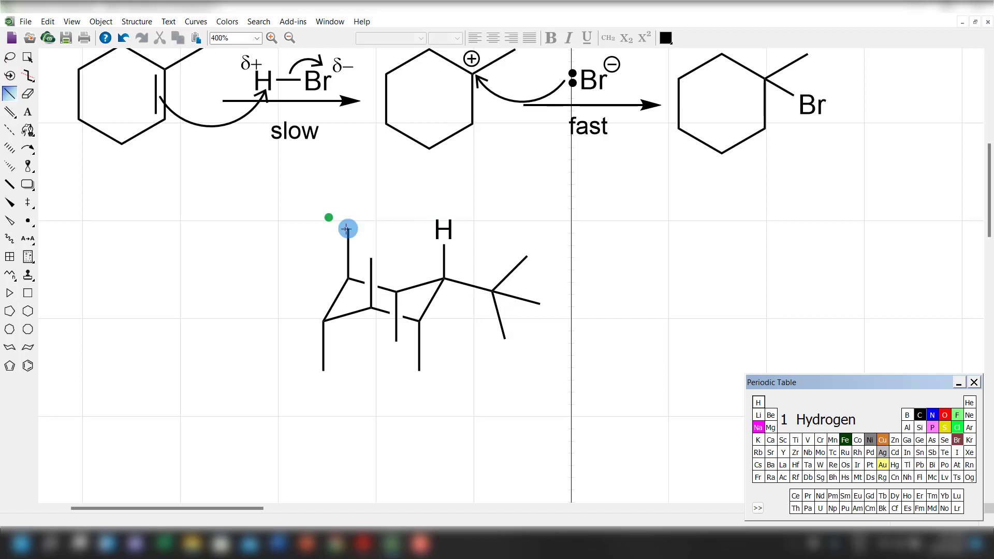
{"action": "left_click", "coordinate": [348, 228]}
{"action": "left_click", "coordinate": [371, 259]}
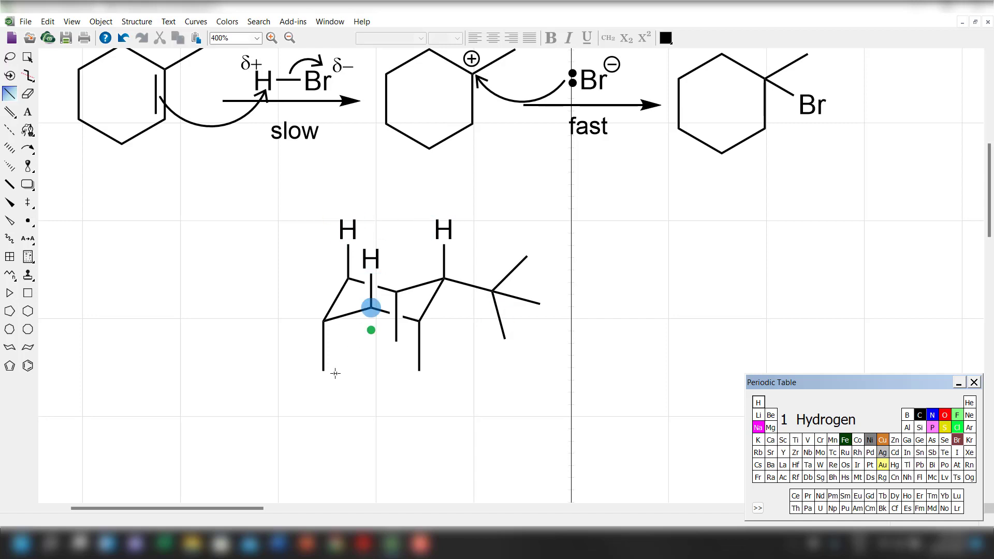
{"action": "left_click", "coordinate": [323, 375]}
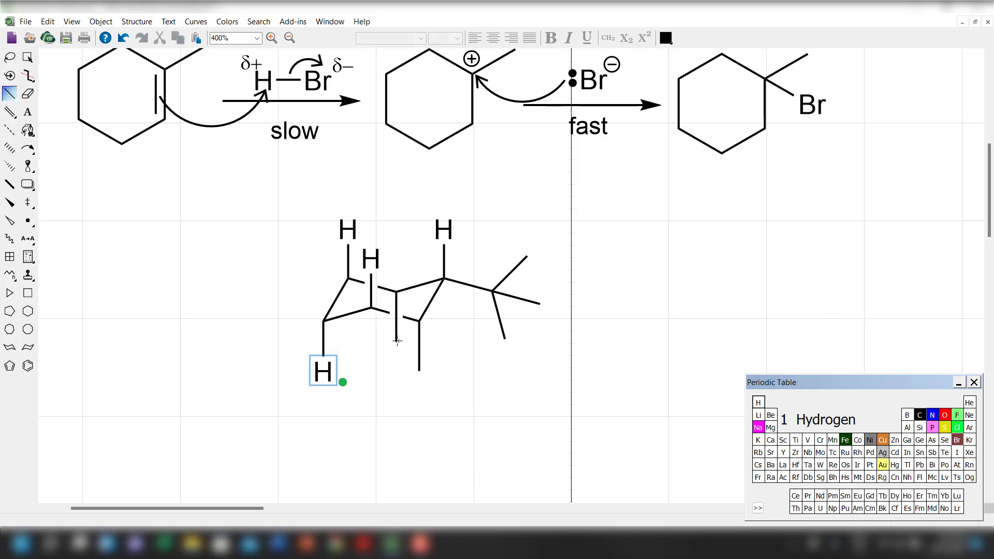
{"action": "left_click", "coordinate": [397, 341]}
{"action": "left_click", "coordinate": [419, 370]}
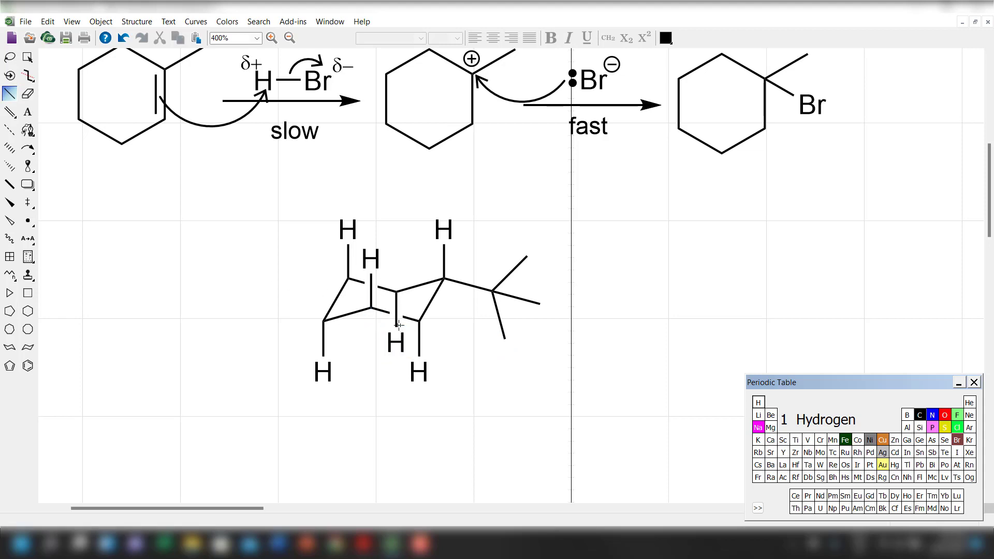
Erase the chair's lower front ring bond and redraw it between the same carbons so it crosses in front of the axial bond.
{"action": "left_click", "coordinate": [28, 94]}
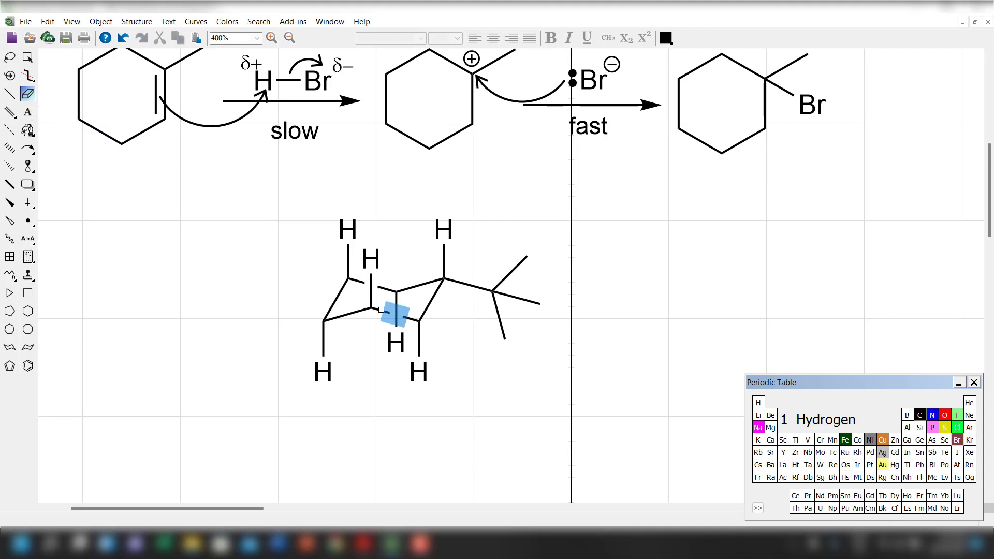
{"action": "left_click", "coordinate": [381, 310]}
{"action": "left_click", "coordinate": [9, 93]}
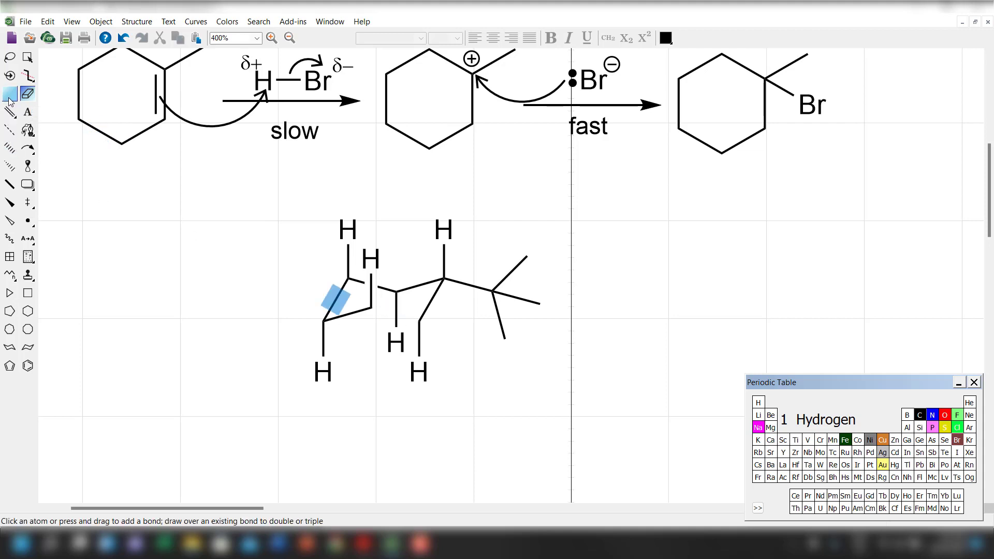
{"action": "left_click_drag", "start_coordinate": [370, 308], "coordinate": [420, 321]}
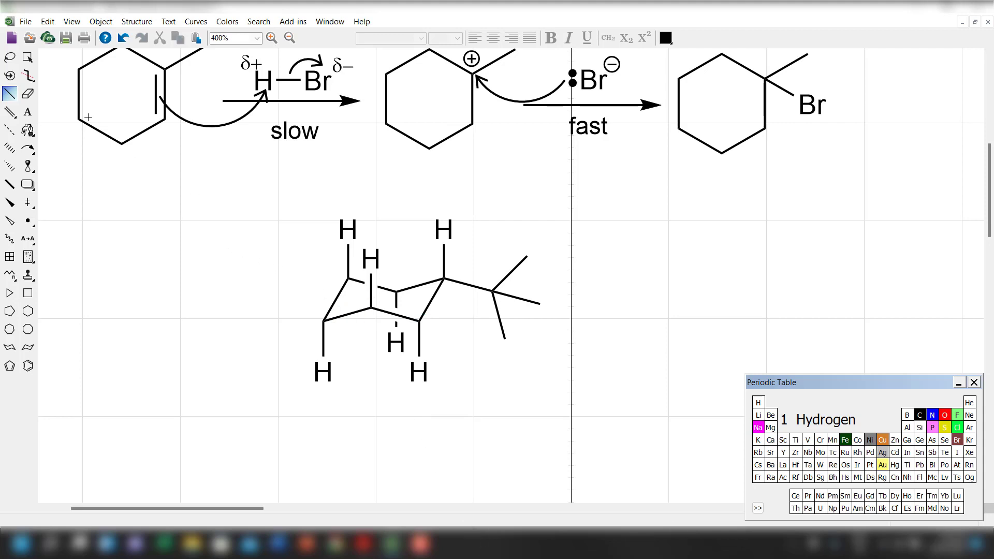
Select the whole tert-butyl chair structure and move it right and slightly up, freeing space beside it.
{"action": "left_click", "coordinate": [27, 57]}
{"action": "scroll", "coordinate": [505, 466], "scroll_direction": "down", "scroll_amount": 1}
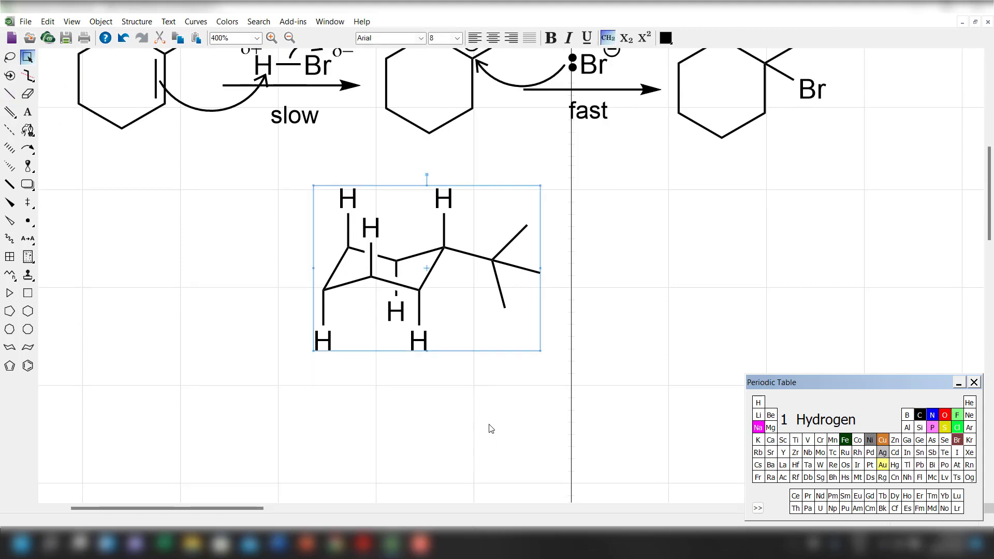
{"action": "scroll", "coordinate": [489, 427], "scroll_direction": "up", "scroll_amount": 1}
{"action": "scroll", "coordinate": [428, 391], "scroll_direction": "down", "scroll_amount": 1}
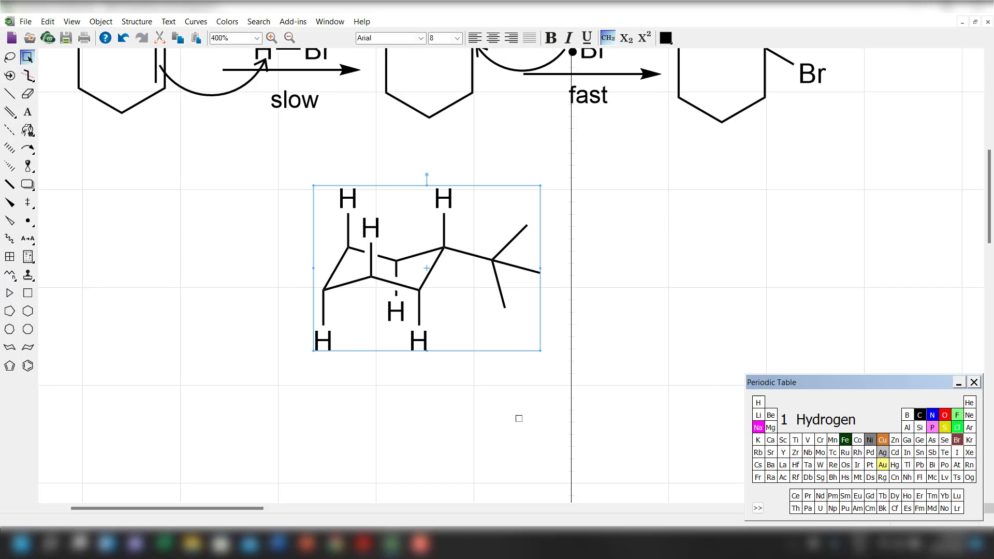
{"action": "left_click_drag", "start_coordinate": [426, 303], "coordinate": [557, 283]}
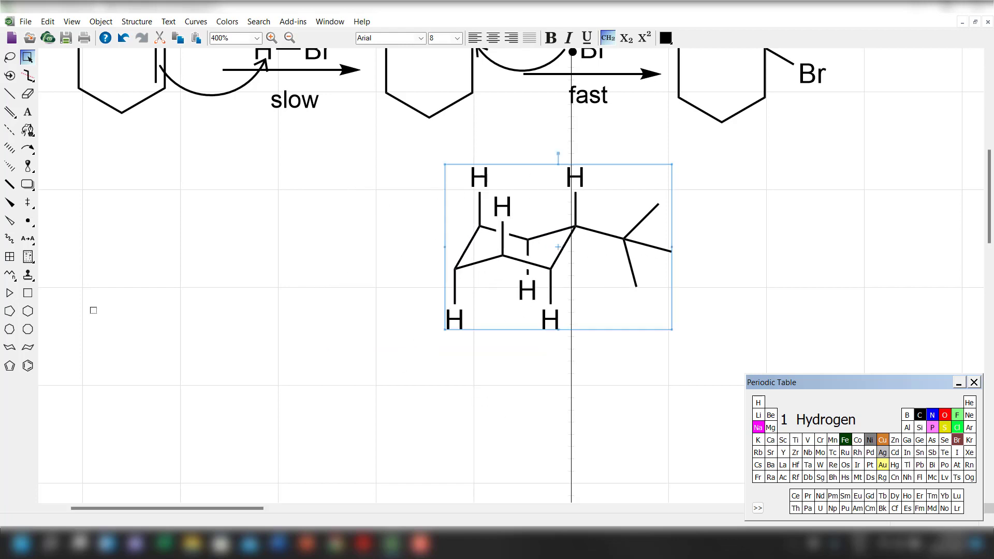
Place a second Chair Cyclohexane ring in the space left of the first structure and scale it by 150%.
{"action": "left_click", "coordinate": [28, 347]}
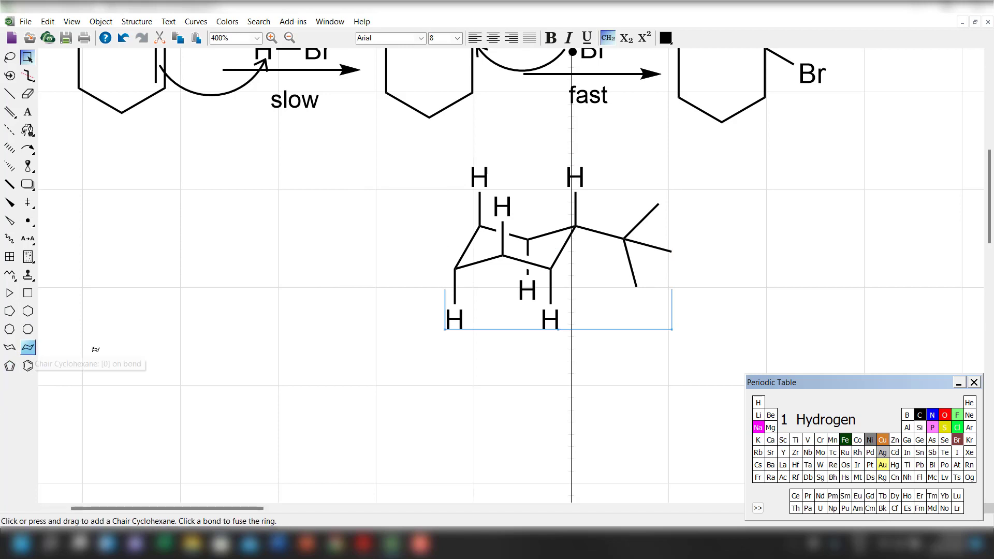
{"action": "left_click_drag", "start_coordinate": [229, 336], "coordinate": [197, 409]}
{"action": "left_click", "coordinate": [28, 57]}
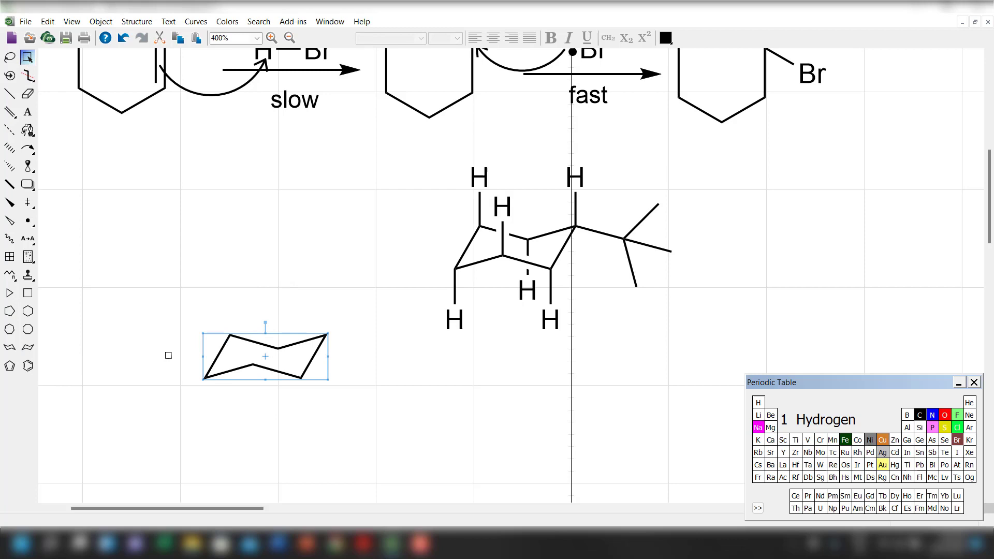
{"action": "right_click", "coordinate": [260, 367]}
{"action": "left_click", "coordinate": [282, 300]}
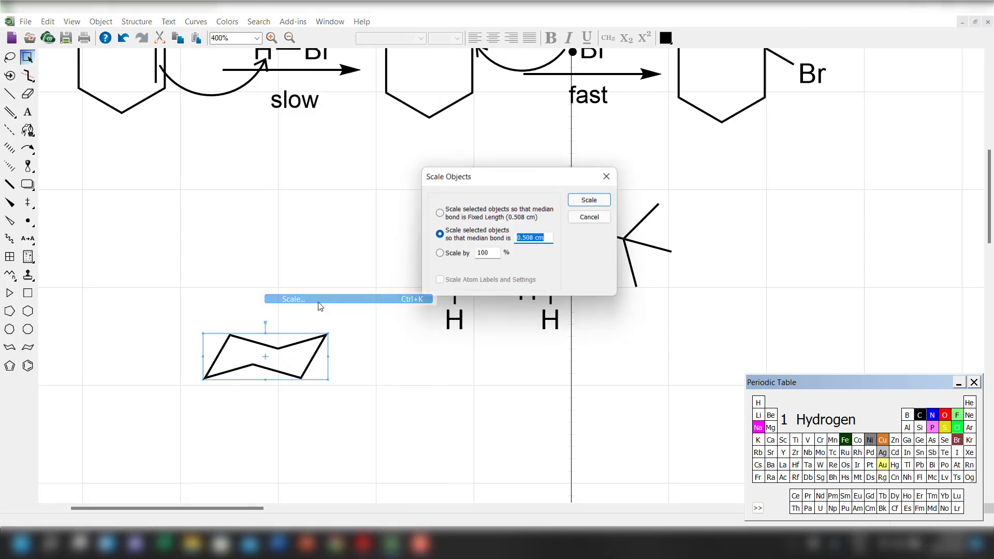
{"action": "left_click", "coordinate": [444, 256]}
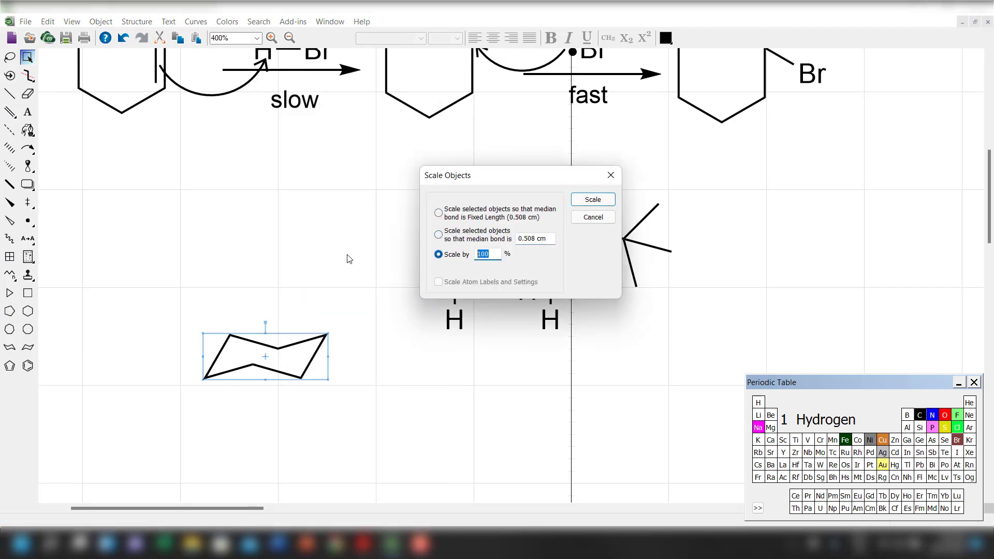
{"action": "type", "text": "150"}
{"action": "left_click", "coordinate": [593, 200]}
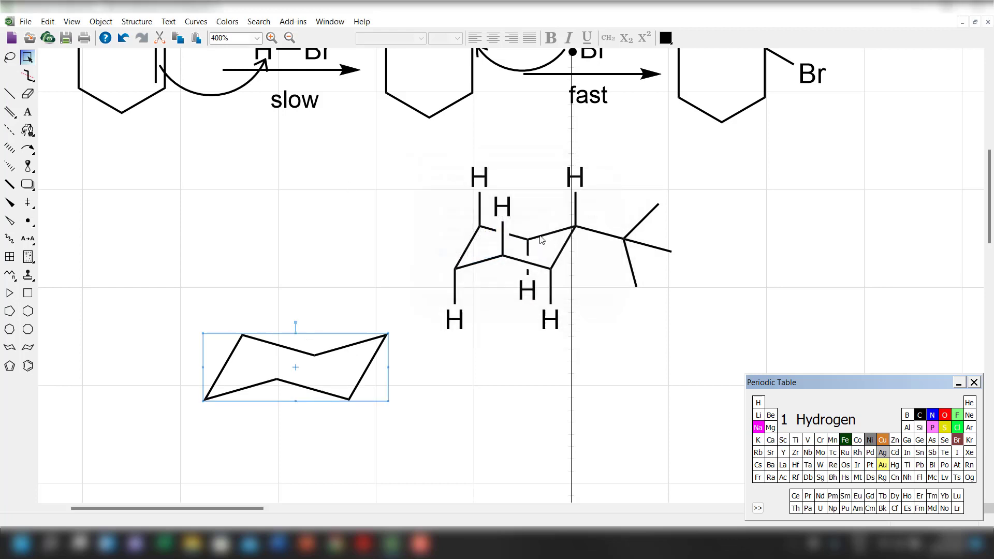
Build an equatorial tert-butyl group on the enlarged chair's upper-right carbon, with three methyl bonds on its central carbon.
{"action": "left_click", "coordinate": [10, 93]}
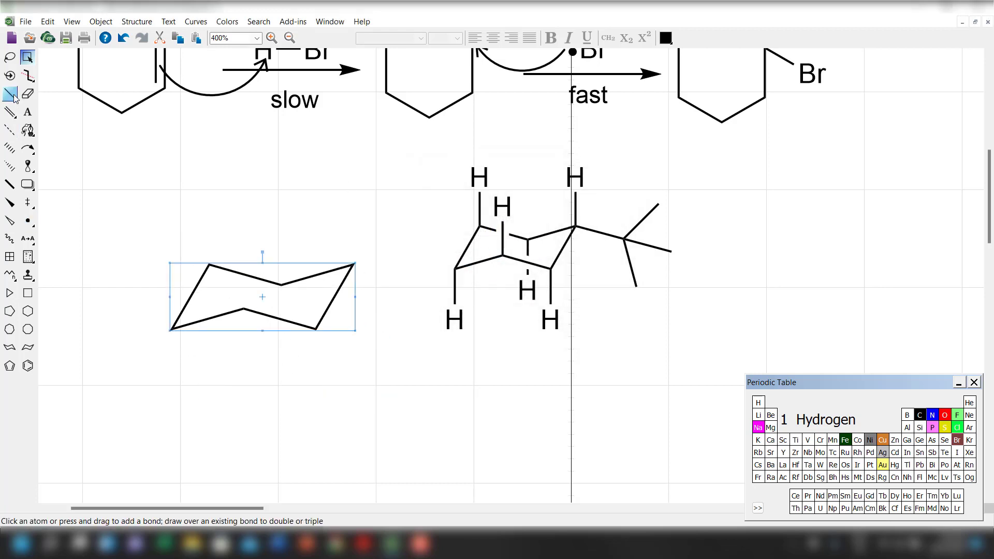
{"action": "left_click", "coordinate": [353, 264]}
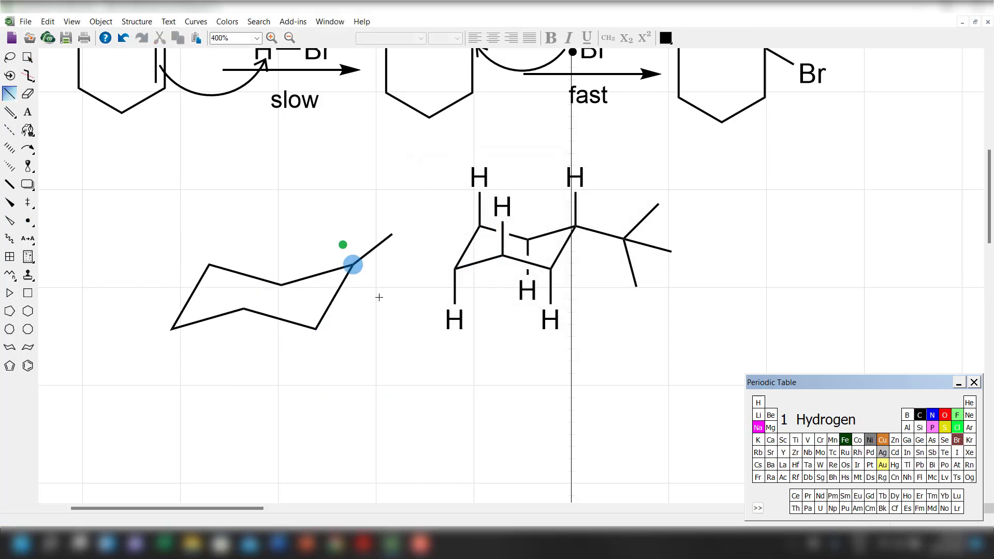
{"action": "key", "text": "ctrl+z"}
{"action": "left_click_drag", "start_coordinate": [354, 265], "coordinate": [402, 296]}
{"action": "left_click", "coordinate": [402, 278]}
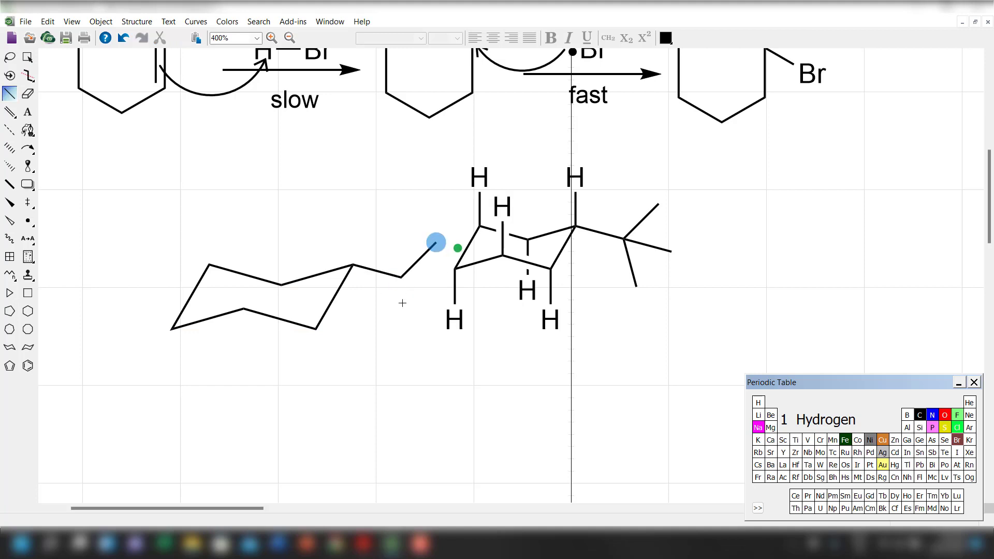
{"action": "left_click", "coordinate": [401, 282]}
{"action": "key", "text": "ctrl+z"}
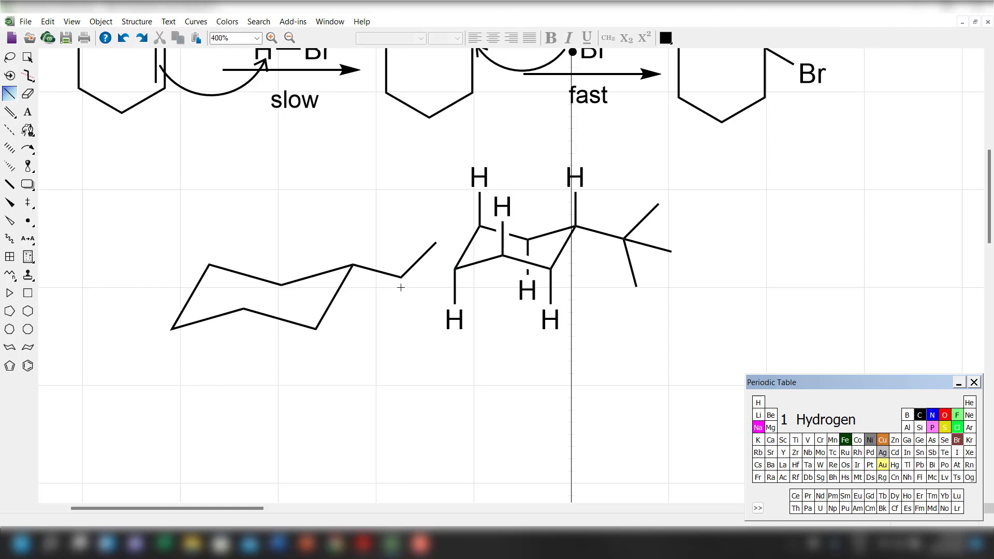
{"action": "left_click", "coordinate": [402, 279]}
{"action": "left_click_drag", "start_coordinate": [403, 276], "coordinate": [425, 285]}
Move the enlarged tert-butyl chair down and to the left, away from the first structure, and deselect it.
{"action": "left_click", "coordinate": [29, 56]}
{"action": "left_click_drag", "start_coordinate": [321, 315], "coordinate": [238, 357]}
{"action": "left_click", "coordinate": [323, 263]}
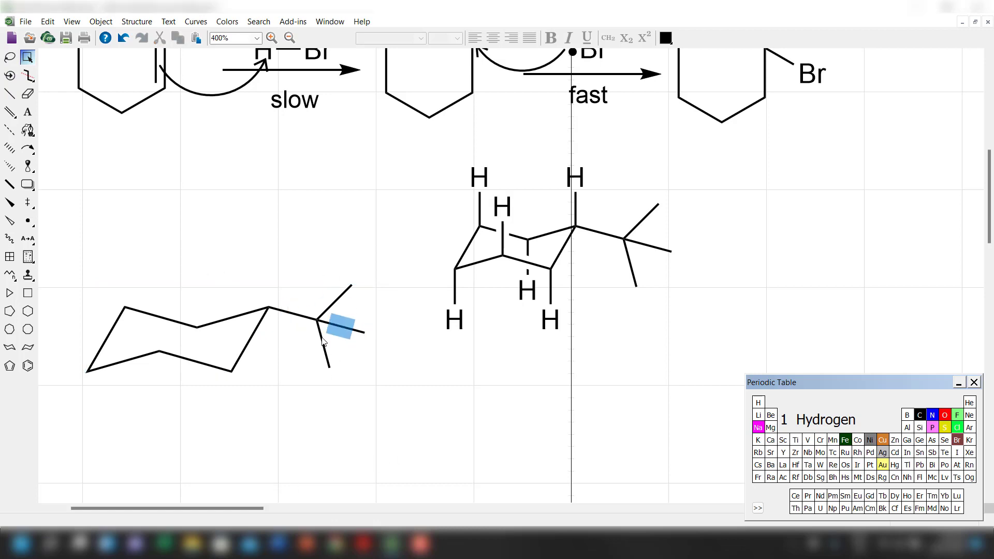
Draw a vertical axial bond on each of the enlarged chair's six ring carbons, alternating up and down.
{"action": "left_click", "coordinate": [9, 93]}
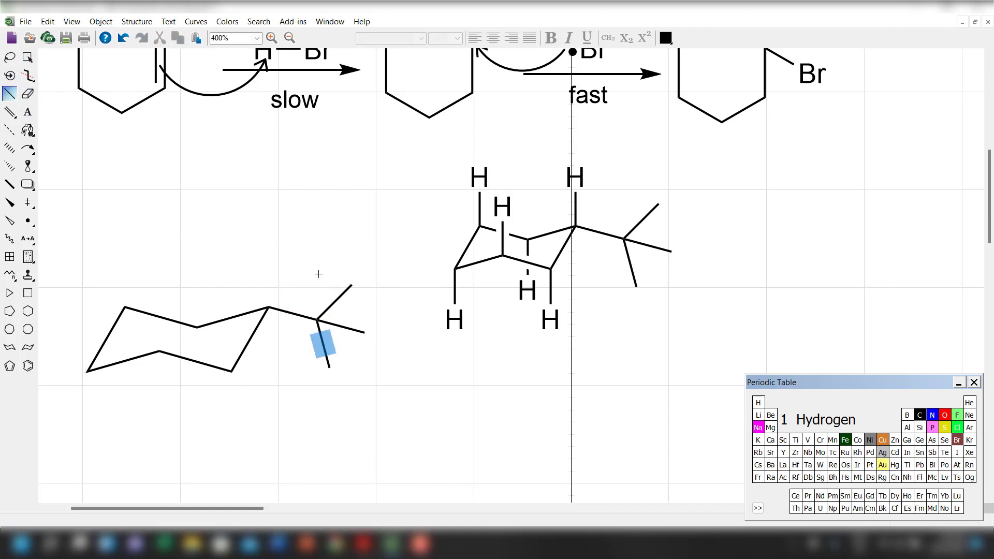
{"action": "left_click", "coordinate": [269, 307]}
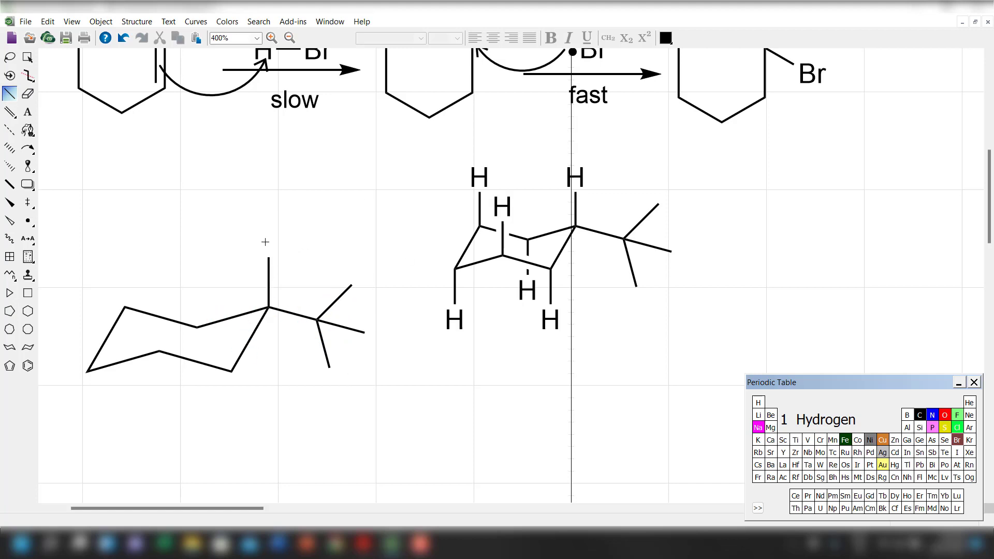
{"action": "left_click", "coordinate": [231, 371]}
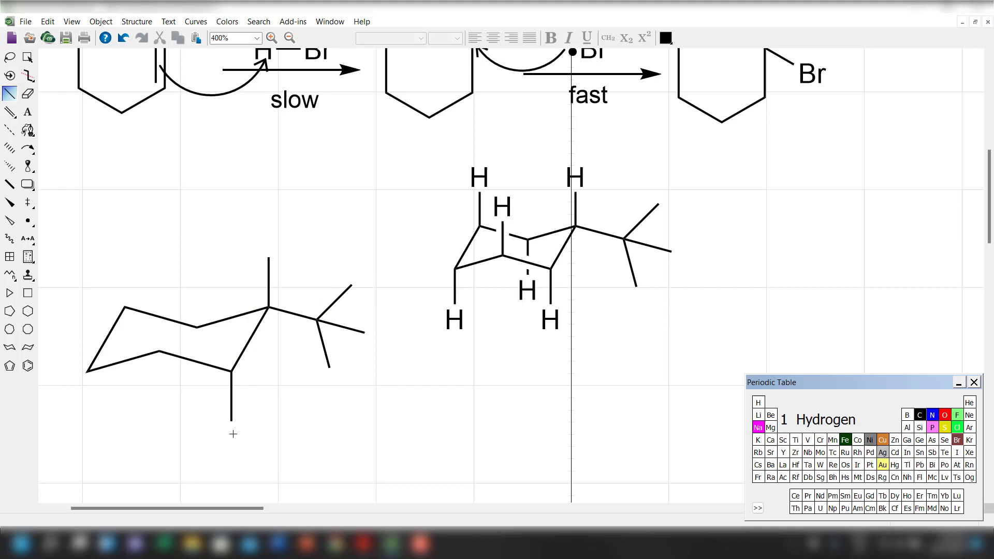
{"action": "left_click", "coordinate": [197, 327]}
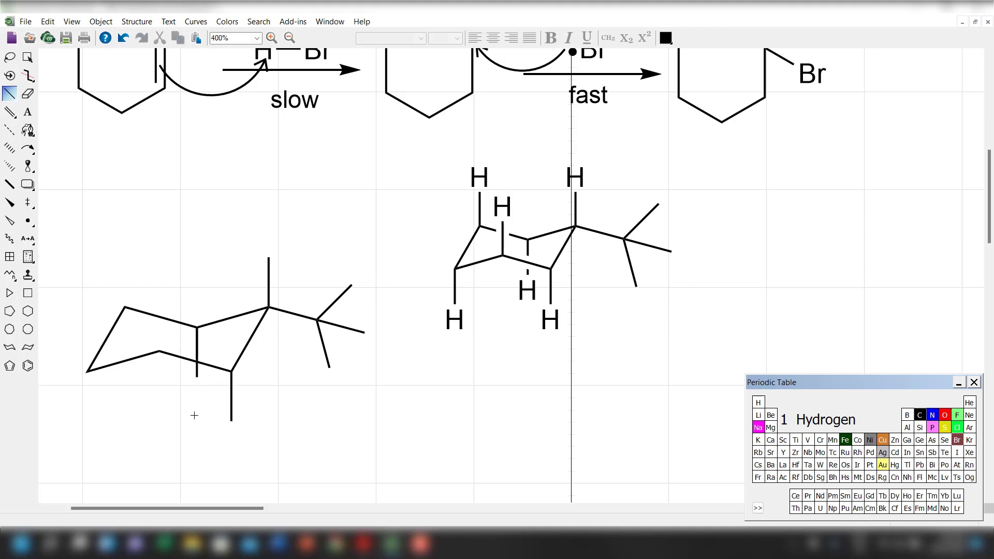
{"action": "left_click", "coordinate": [159, 351]}
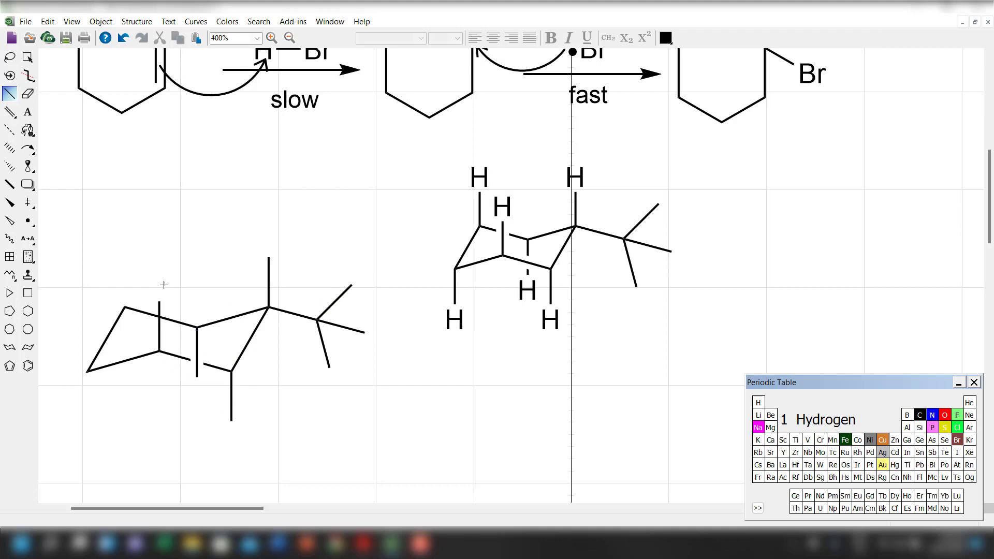
{"action": "left_click", "coordinate": [125, 307]}
{"action": "left_click", "coordinate": [88, 372]}
Label the ends of the enlarged chair's six axial bonds as hydrogen (H).
{"action": "left_click", "coordinate": [758, 403]}
{"action": "left_click", "coordinate": [268, 258]}
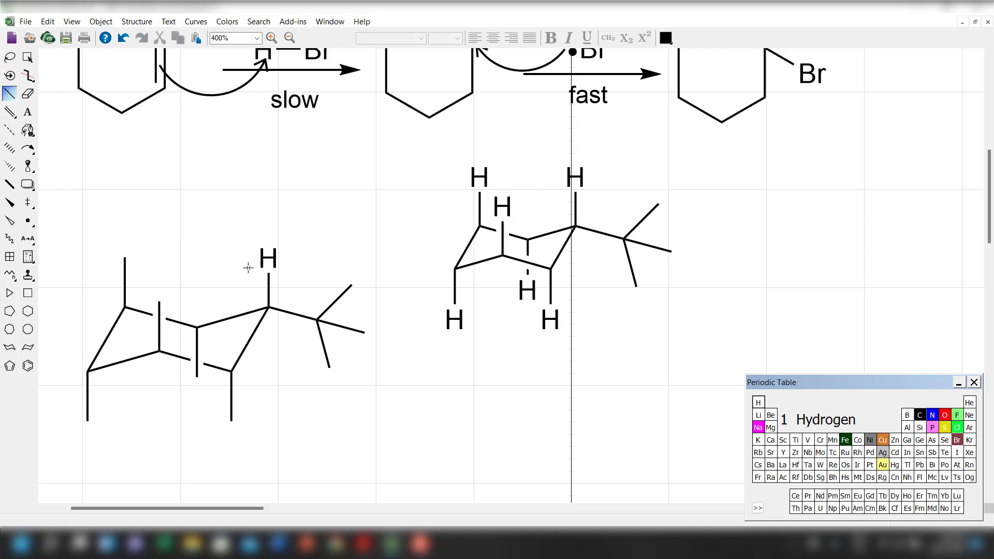
{"action": "left_click", "coordinate": [125, 257]}
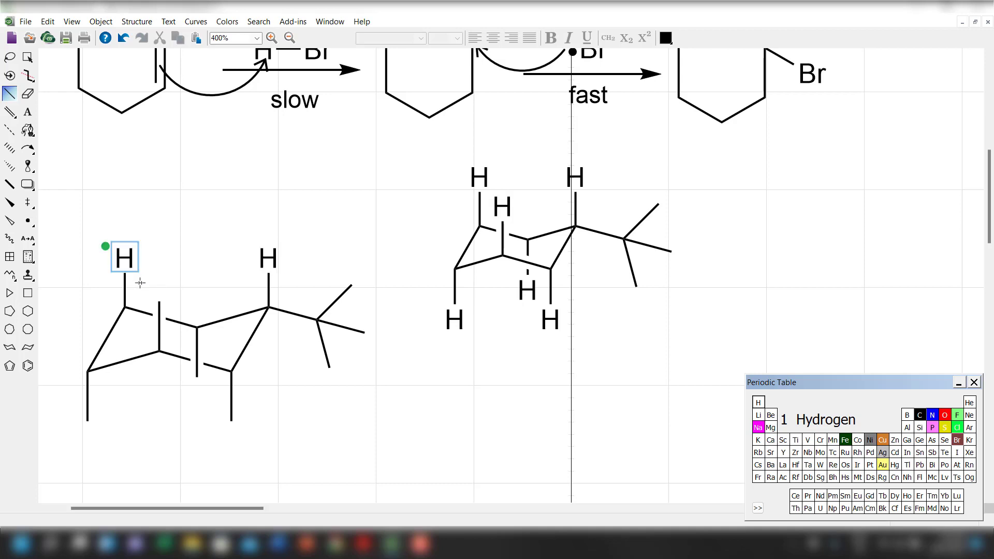
{"action": "left_click", "coordinate": [159, 303]}
{"action": "left_click", "coordinate": [197, 377]}
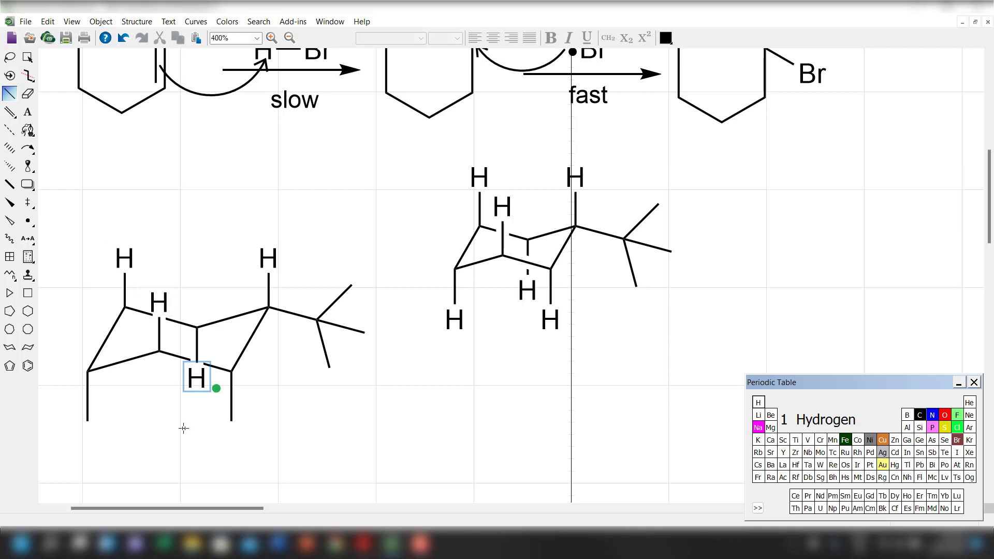
{"action": "left_click", "coordinate": [231, 422]}
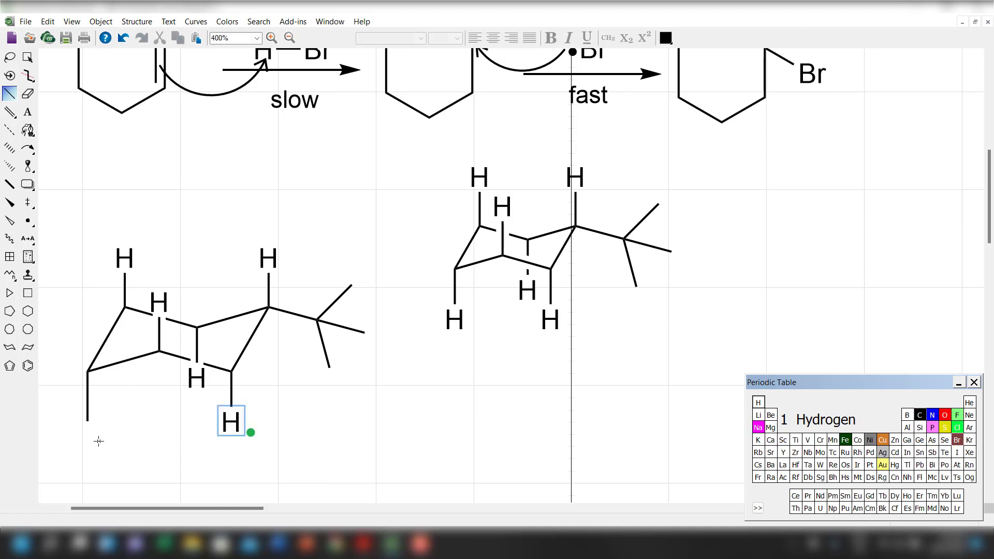
{"action": "left_click", "coordinate": [89, 422]}
Erase the enlarged chair's lower front ring bond and redraw it so it passes in front of the inner axial bond.
{"action": "left_click", "coordinate": [28, 94]}
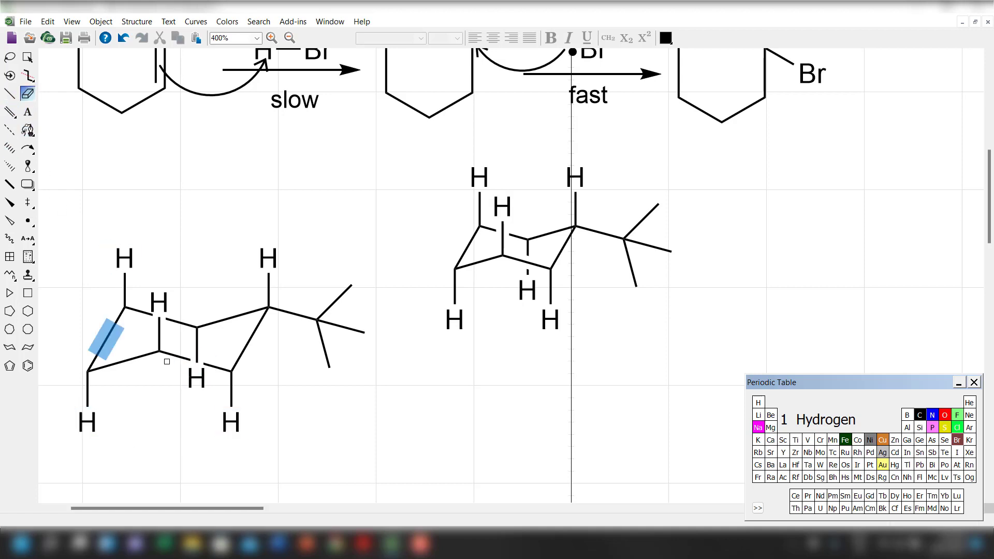
{"action": "left_click", "coordinate": [172, 354]}
{"action": "left_click", "coordinate": [10, 95]}
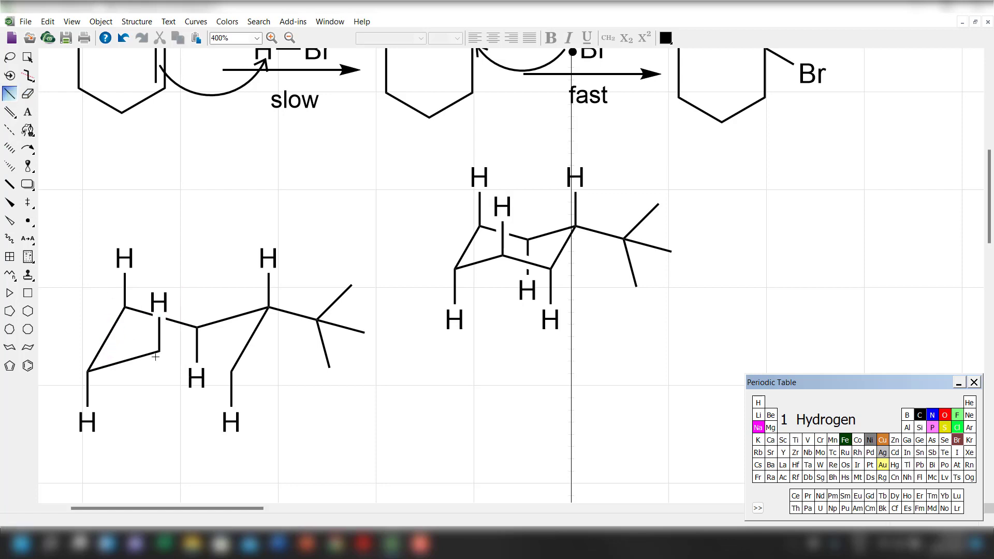
{"action": "left_click_drag", "start_coordinate": [159, 351], "coordinate": [230, 370]}
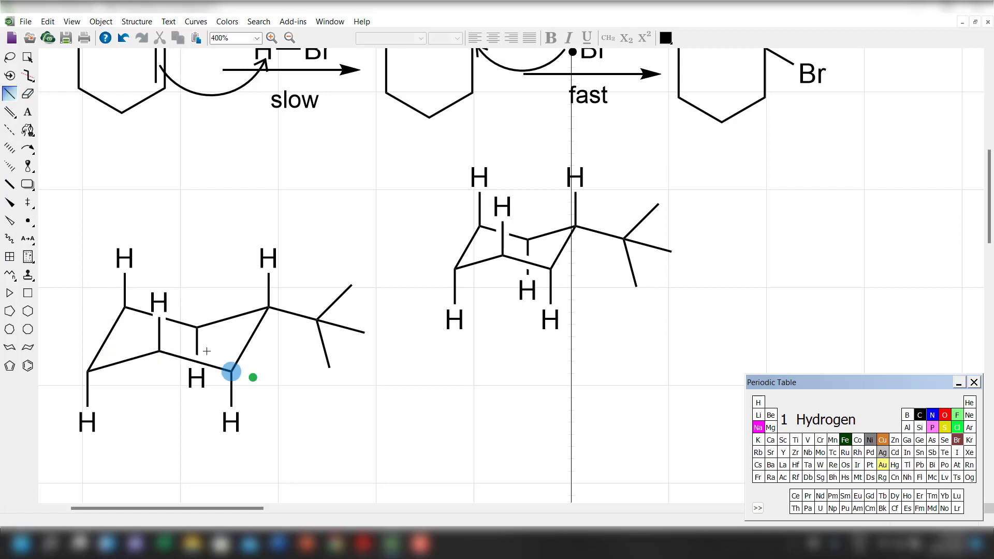
Move the enlarged chair's inner upward axial hydrogen higher so its label clears the rear ring bond.
{"action": "left_click", "coordinate": [27, 57]}
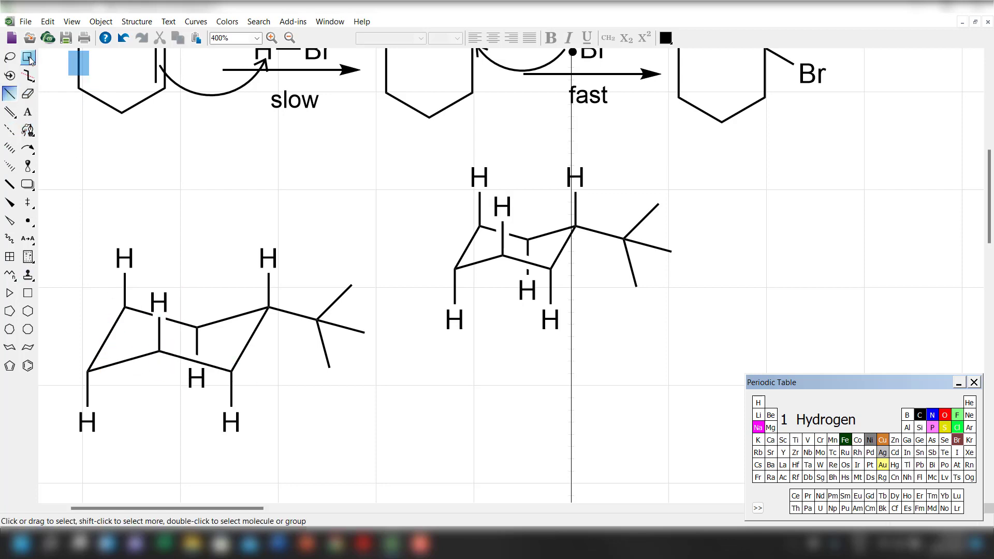
{"action": "left_click", "coordinate": [141, 467]}
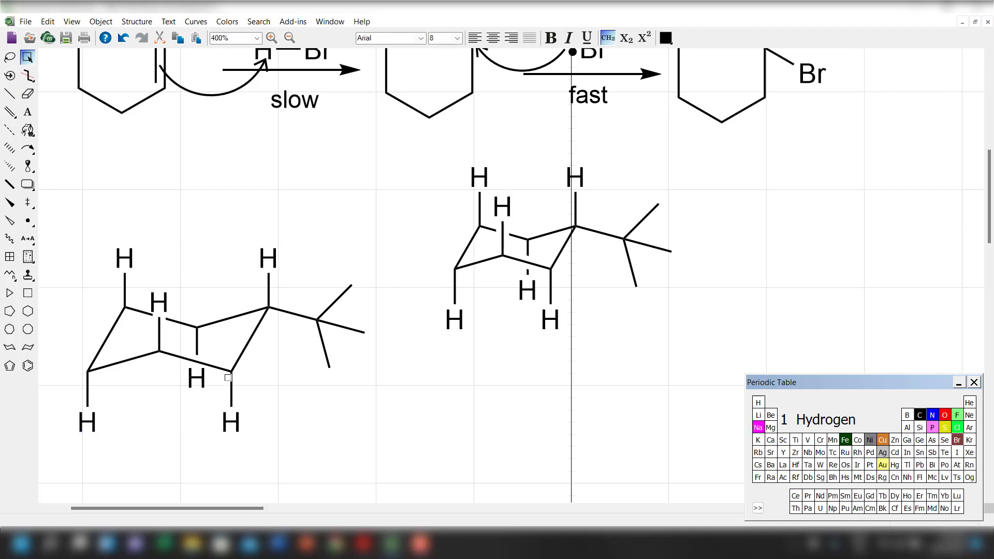
{"action": "left_click", "coordinate": [162, 305]}
{"action": "left_click_drag", "start_coordinate": [163, 305], "coordinate": [163, 287]}
{"action": "left_click", "coordinate": [193, 391]}
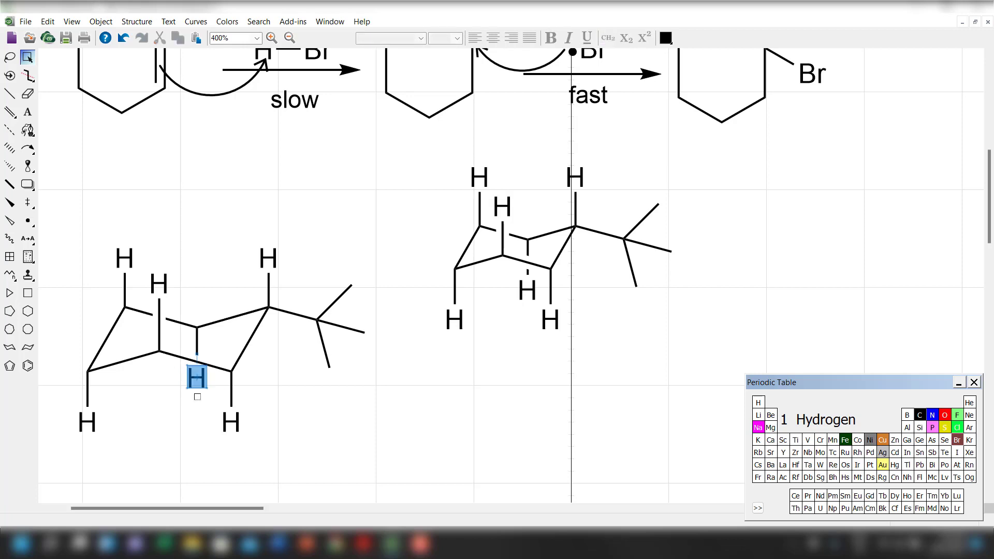
Move the enlarged chair's inner downward axial hydrogen below the front ring bond, and move the whole enlarged chair up level with the smaller chair.
{"action": "left_click_drag", "start_coordinate": [196, 387], "coordinate": [197, 396]}
{"action": "left_click", "coordinate": [197, 468]}
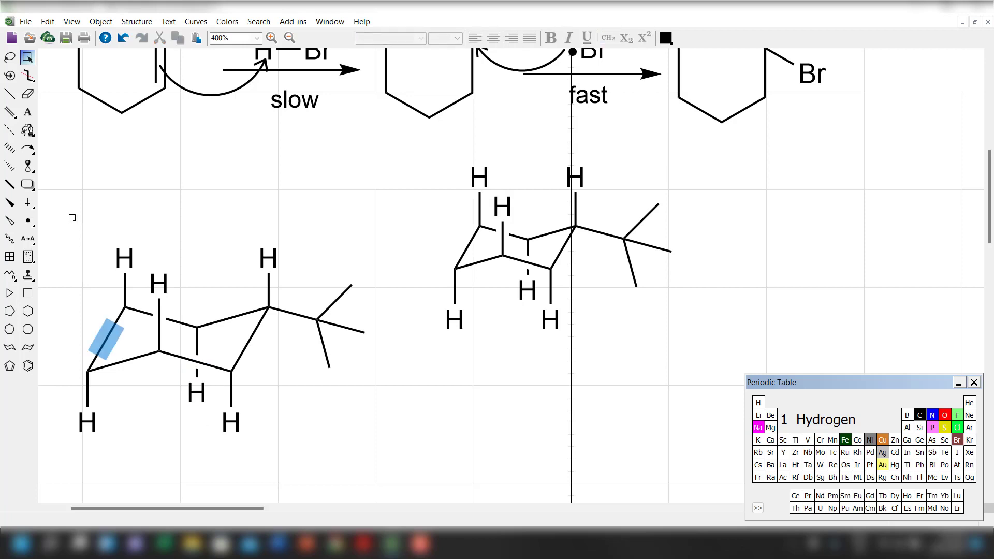
{"action": "left_click_drag", "start_coordinate": [70, 216], "coordinate": [415, 487]}
{"action": "left_click_drag", "start_coordinate": [264, 358], "coordinate": [268, 293]}
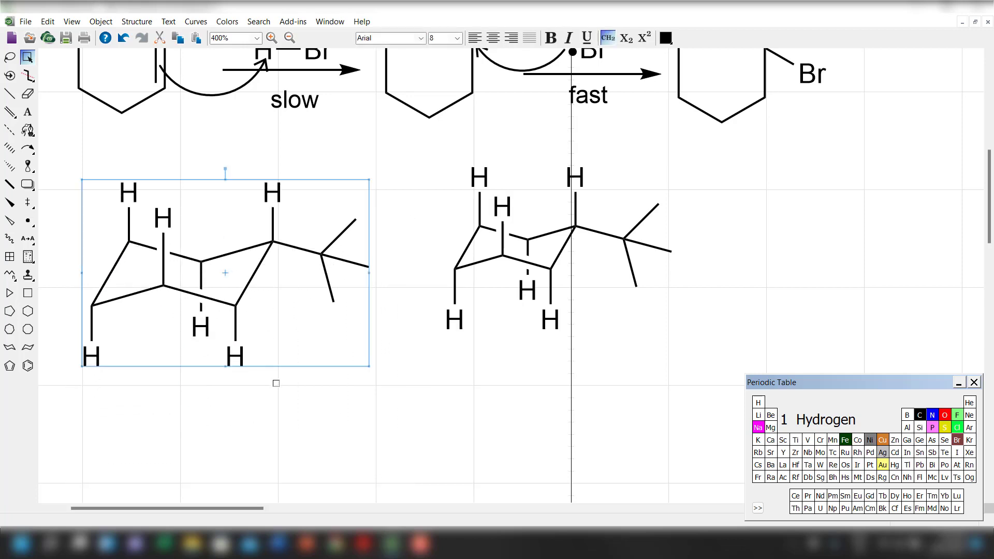
{"action": "left_click", "coordinate": [276, 383]}
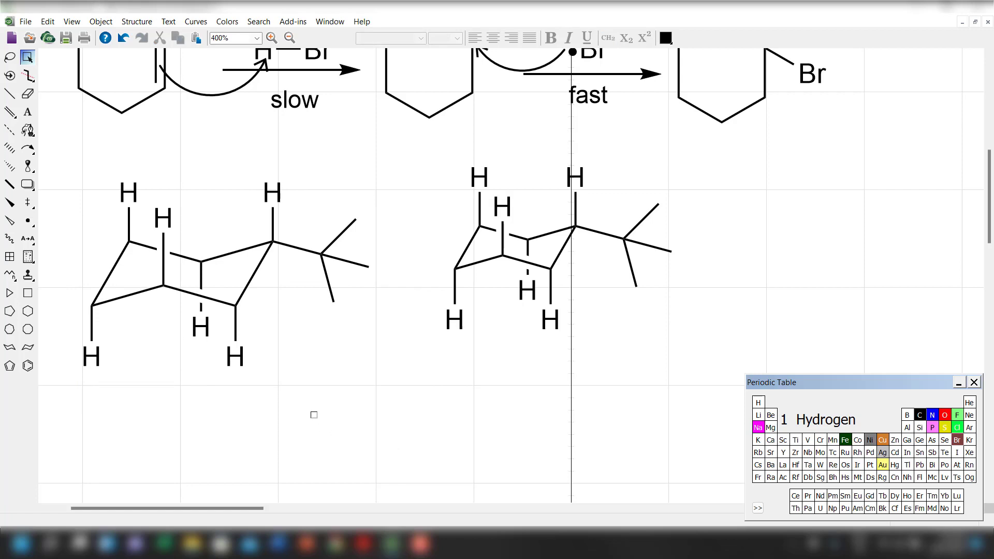
{"action": "left_click_drag", "start_coordinate": [67, 178], "coordinate": [398, 438]}
{"action": "left_click_drag", "start_coordinate": [216, 319], "coordinate": [209, 296]}
{"action": "left_click", "coordinate": [330, 428]}
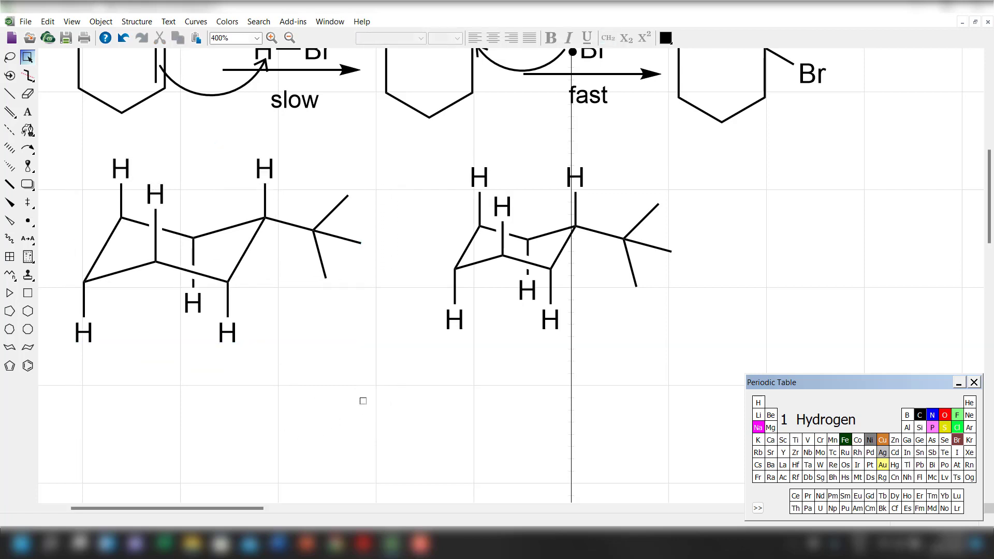
Draw a chair cyclohexane below the smaller tert-butyl chair and make its right-hand slanted ring bond a double bond.
{"action": "scroll", "coordinate": [321, 376], "scroll_direction": "down", "scroll_amount": 3}
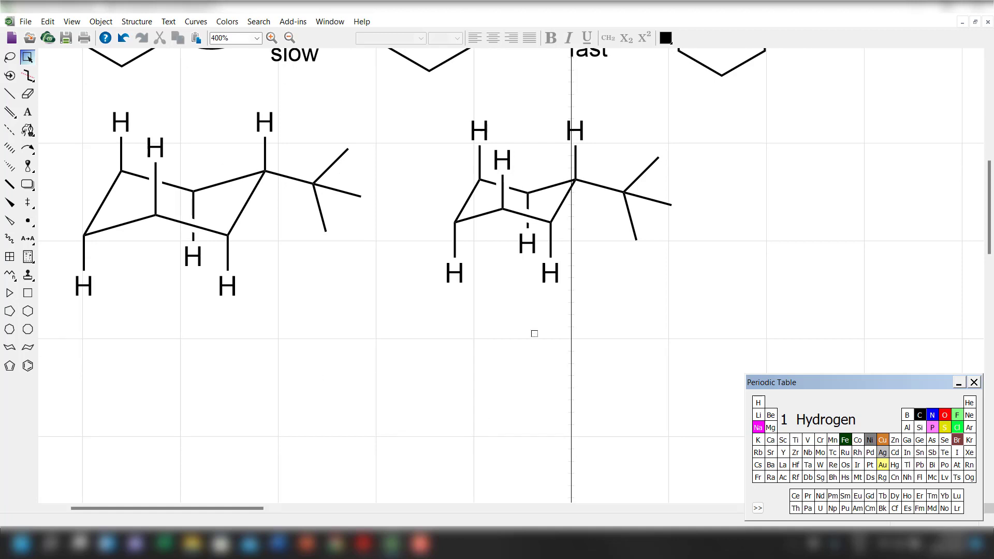
{"action": "scroll", "coordinate": [535, 334], "scroll_direction": "down", "scroll_amount": 1}
{"action": "left_click", "coordinate": [28, 347]}
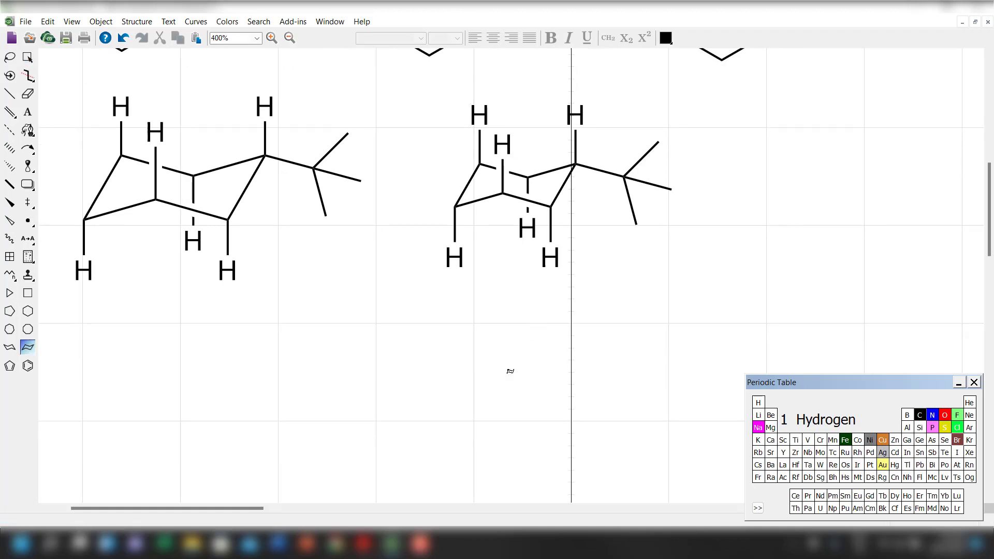
{"action": "left_click", "coordinate": [446, 392]}
{"action": "left_click", "coordinate": [9, 94]}
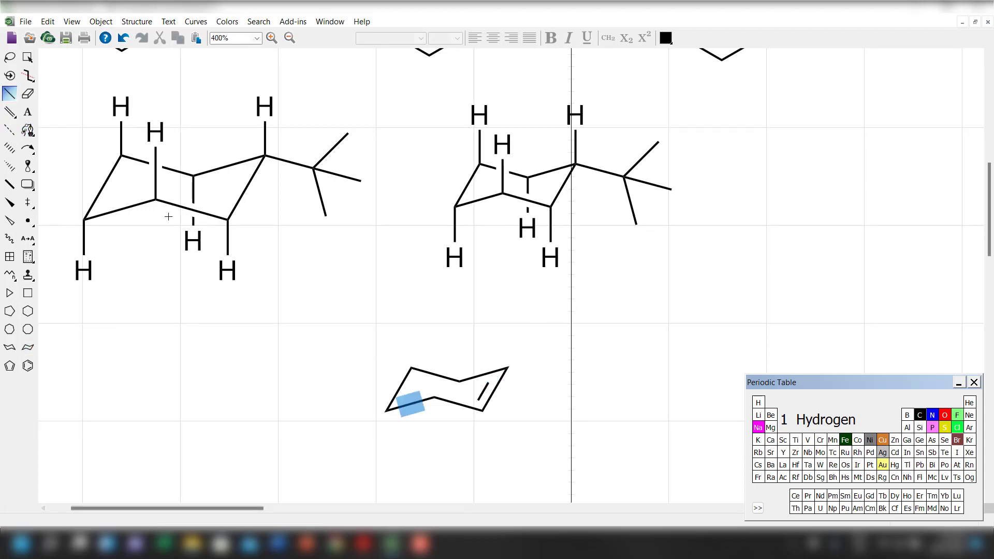
{"action": "left_click", "coordinate": [28, 58]}
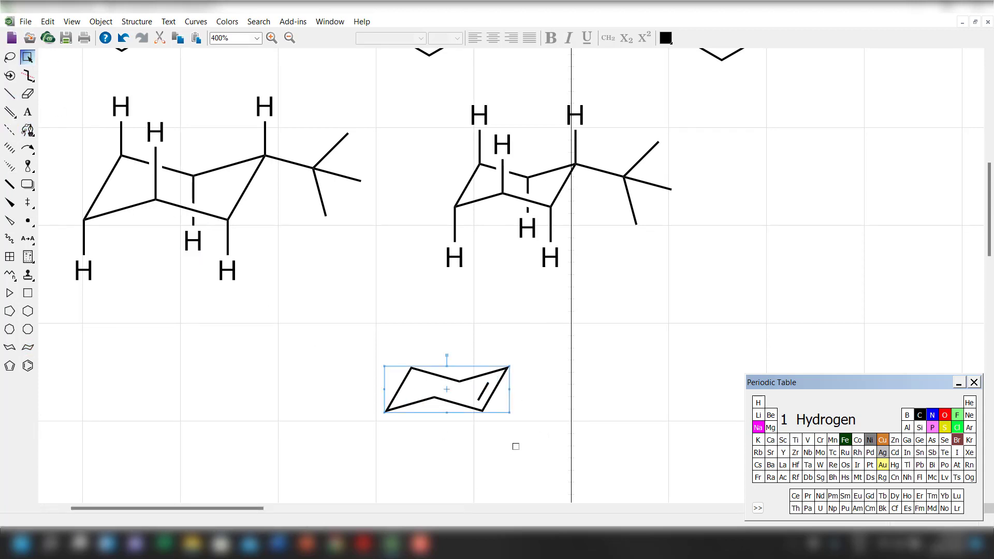
{"action": "left_click", "coordinate": [495, 424]}
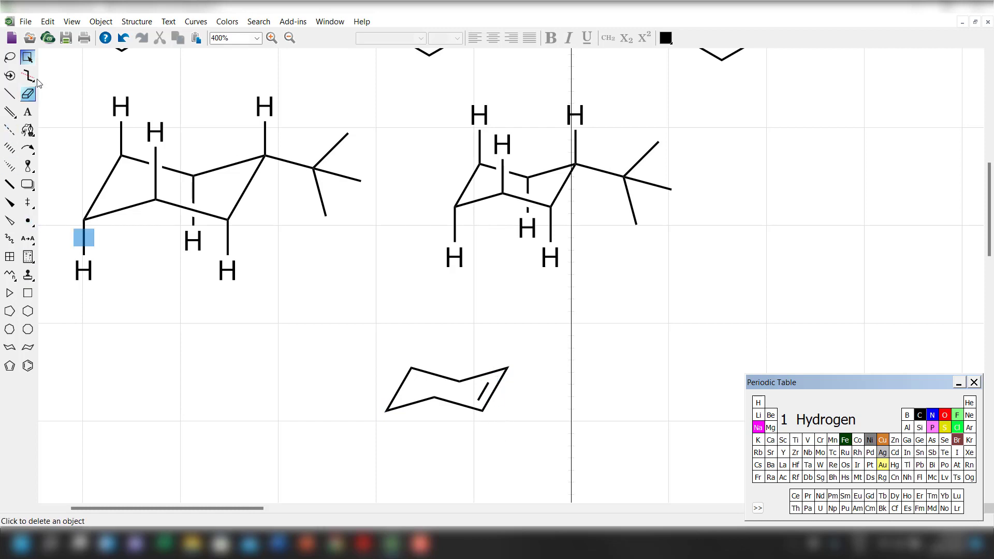
{"action": "left_click", "coordinate": [32, 56]}
Add a second chair cyclohexane below the enlarged tert-butyl chair and scale it to 150%.
{"action": "left_click", "coordinate": [27, 347]}
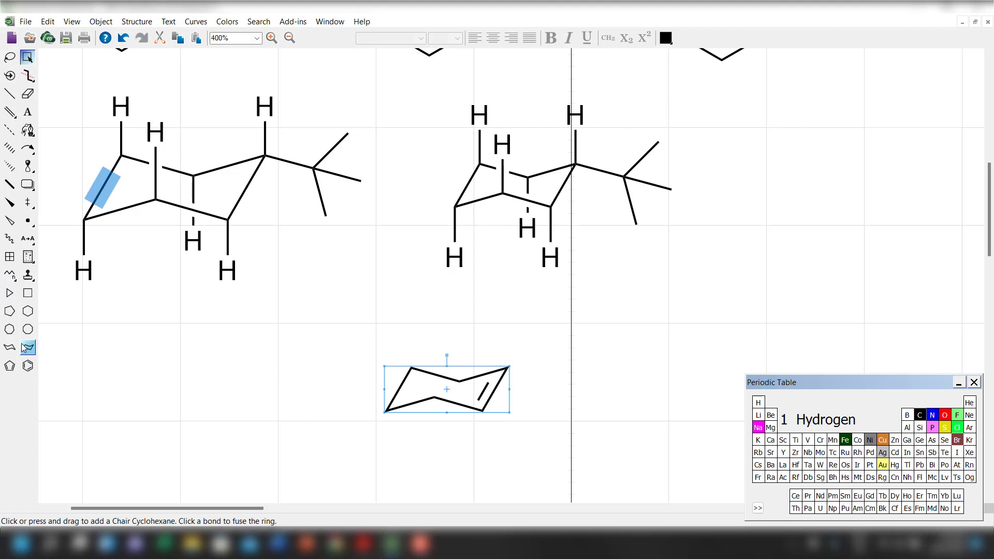
{"action": "left_click", "coordinate": [212, 388]}
{"action": "left_click", "coordinate": [28, 57]}
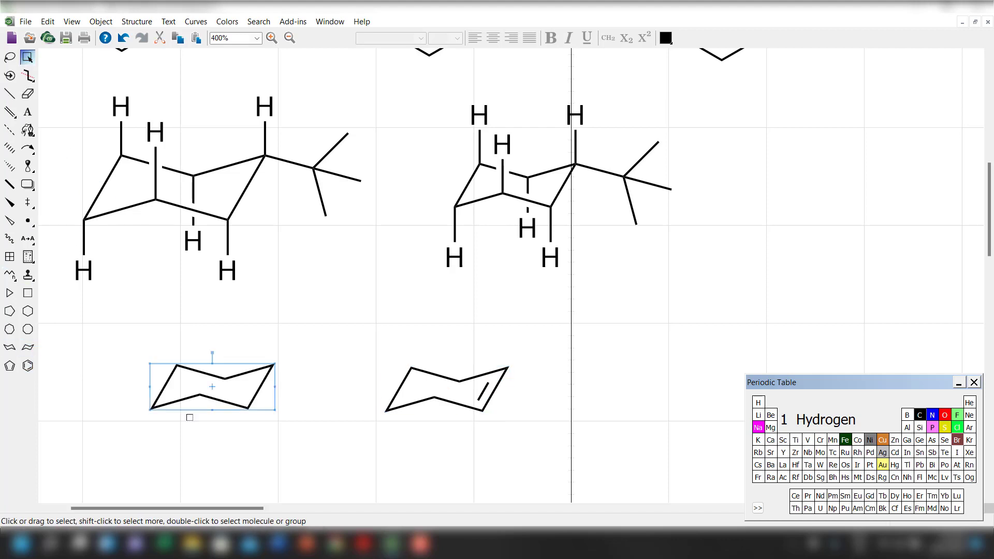
{"action": "right_click", "coordinate": [256, 395]}
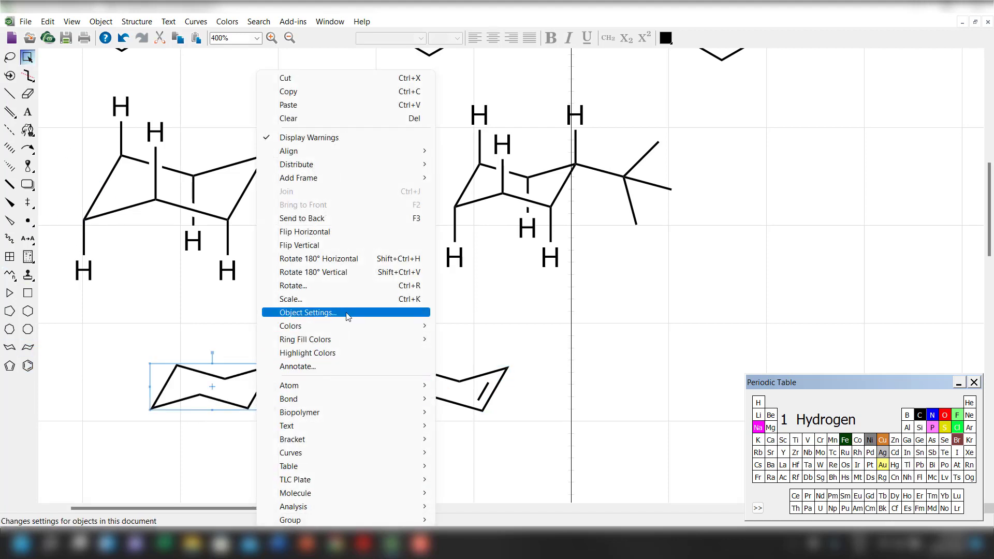
{"action": "left_click", "coordinate": [346, 300]}
{"action": "left_click", "coordinate": [457, 258]}
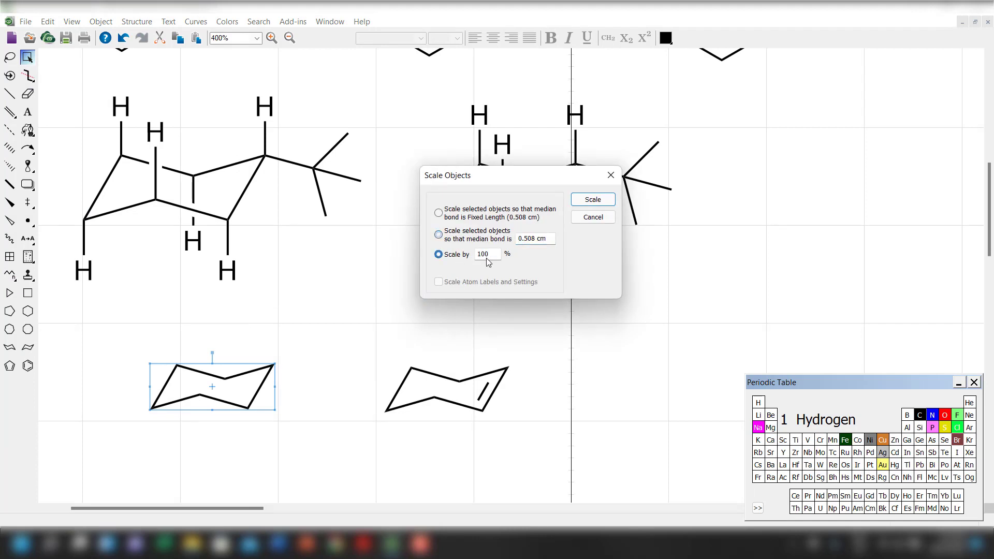
{"action": "key", "text": "BackSpace"}
{"action": "type", "text": "50"}
{"action": "left_click", "coordinate": [593, 200]}
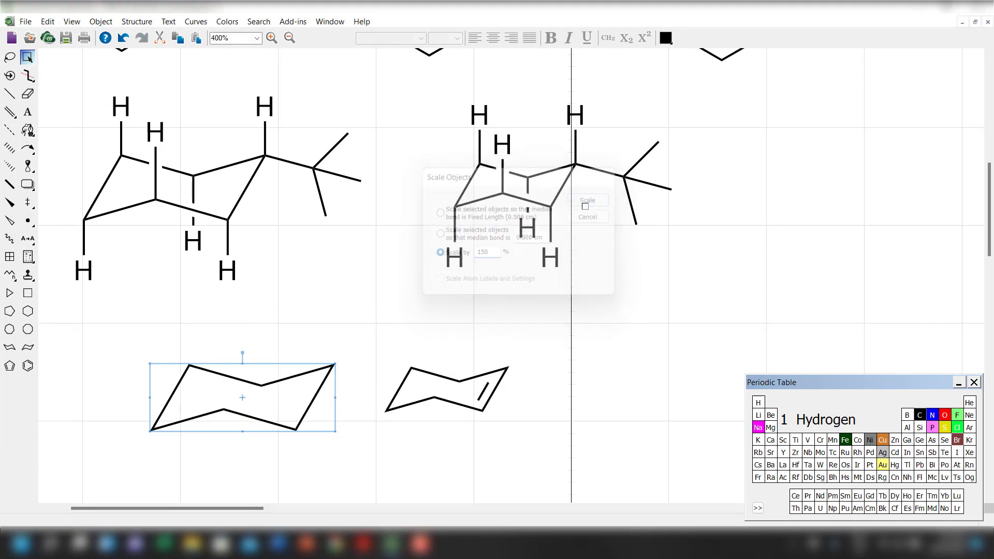
Make the scaled plain chair's right-hand slanted bond a double bond and set its bond spacing to 12% of length.
{"action": "left_click", "coordinate": [9, 97]}
{"action": "left_click", "coordinate": [301, 417]}
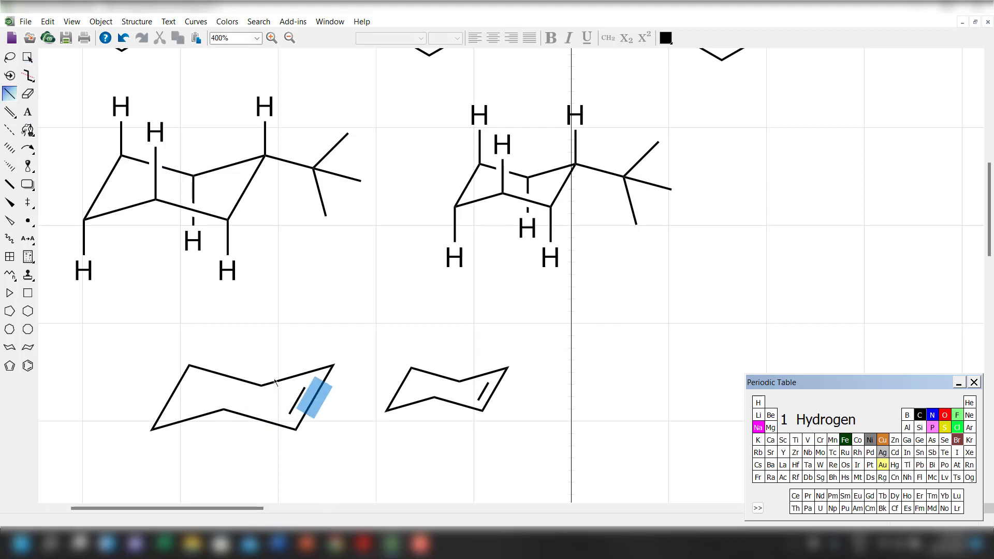
{"action": "left_click", "coordinate": [28, 58]}
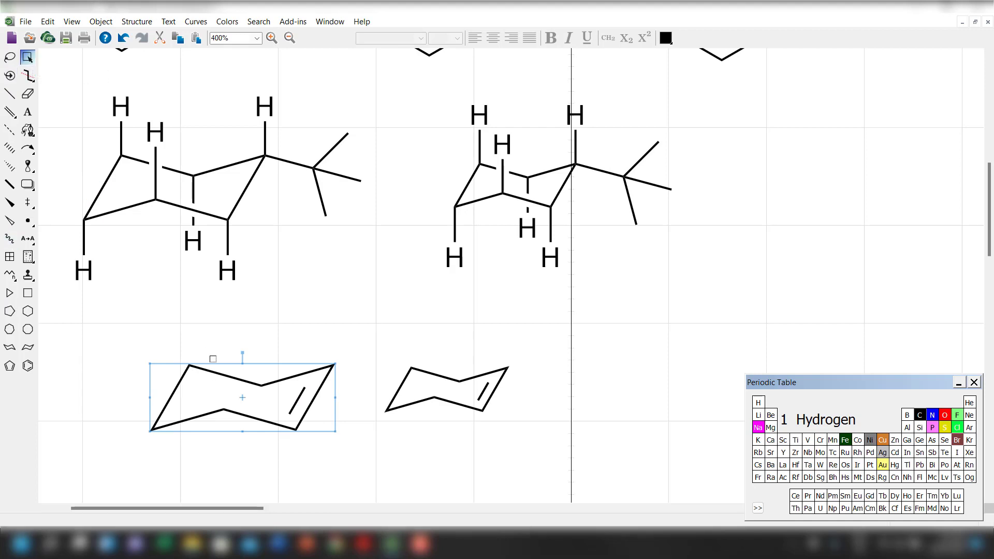
{"action": "left_click_drag", "start_coordinate": [128, 329], "coordinate": [336, 479]}
{"action": "right_click", "coordinate": [305, 412]}
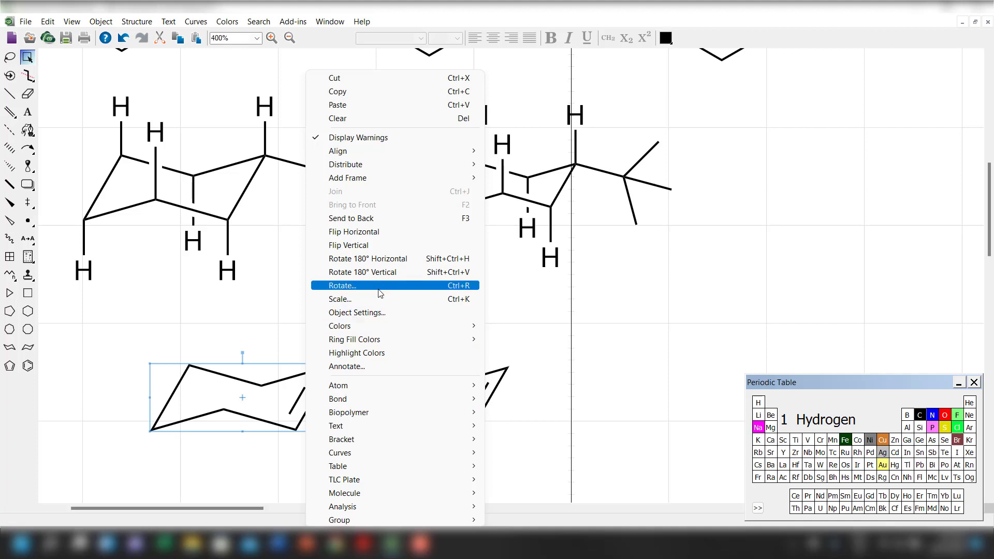
{"action": "left_click", "coordinate": [377, 312]}
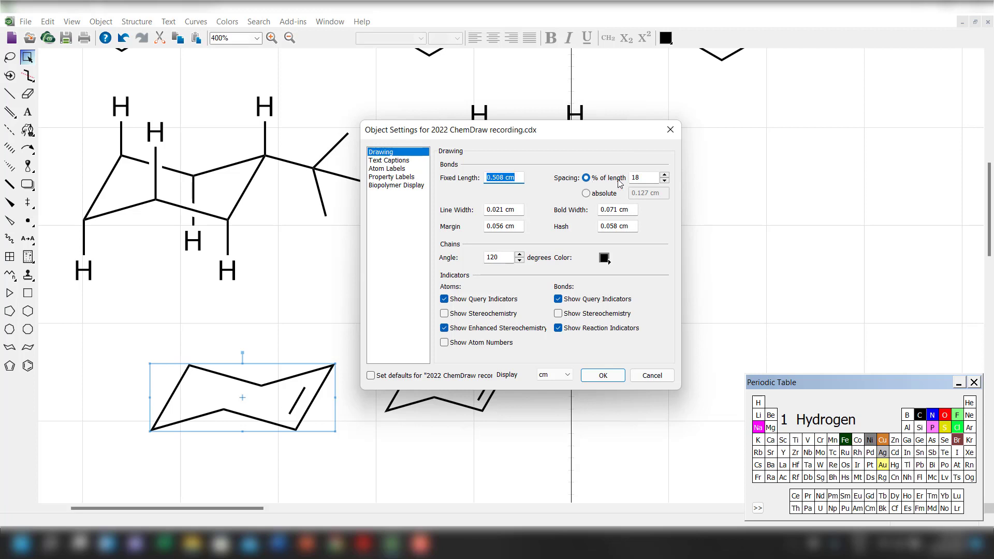
{"action": "left_click", "coordinate": [665, 181]}
{"action": "left_click", "coordinate": [665, 181]}
{"action": "left_click", "coordinate": [665, 181]}
{"action": "left_click", "coordinate": [665, 181]}
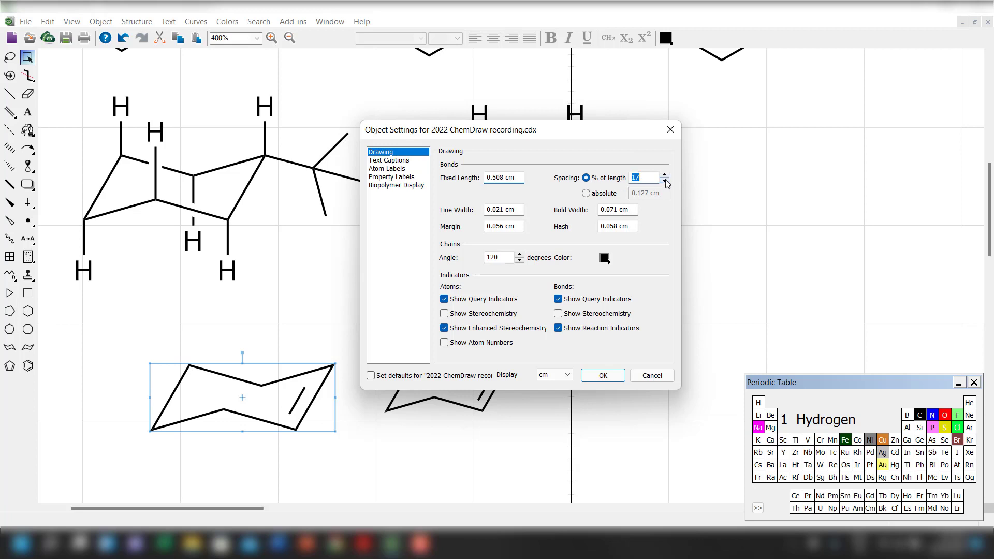
{"action": "left_click", "coordinate": [603, 375]}
{"action": "left_click", "coordinate": [325, 463]}
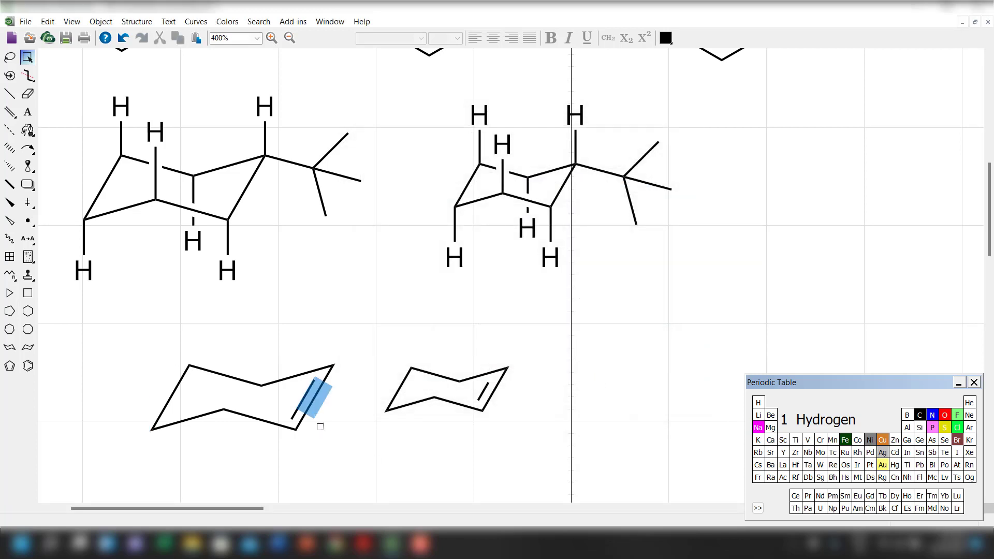
Move the larger chair cyclohexene up and left beneath the enlarged tert-butyl chair.
{"action": "left_click_drag", "start_coordinate": [95, 339], "coordinate": [346, 469]}
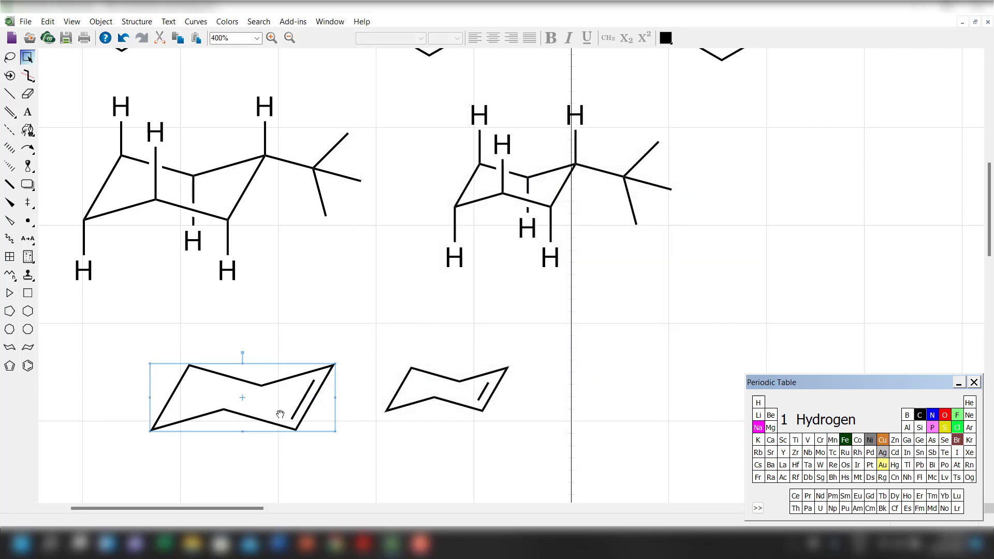
{"action": "left_click_drag", "start_coordinate": [288, 427], "coordinate": [238, 404]}
{"action": "left_click", "coordinate": [283, 469]}
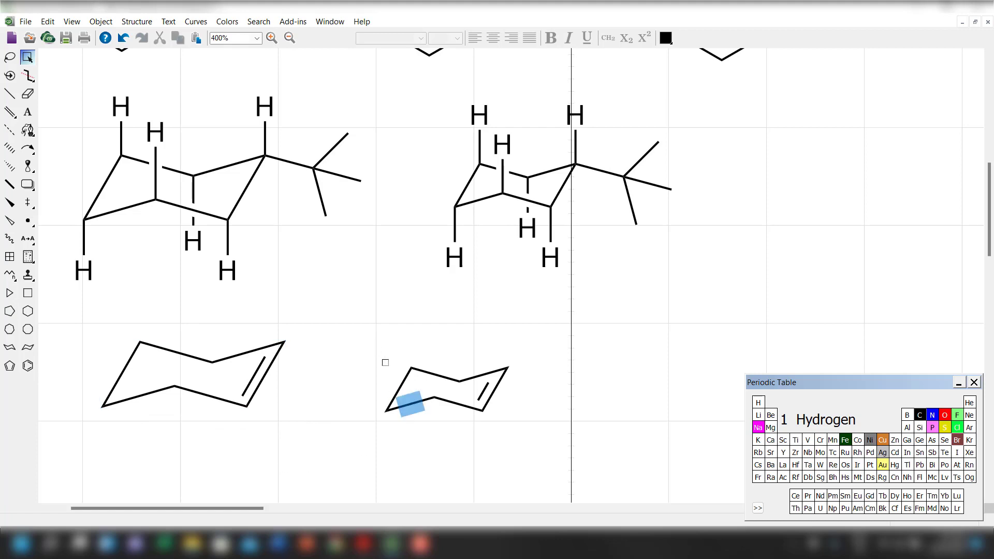
Set the smaller chair cyclohexene's bond spacing to 15% of length and move it slightly up and to the right.
{"action": "left_click", "coordinate": [407, 402]}
{"action": "right_click", "coordinate": [490, 394]}
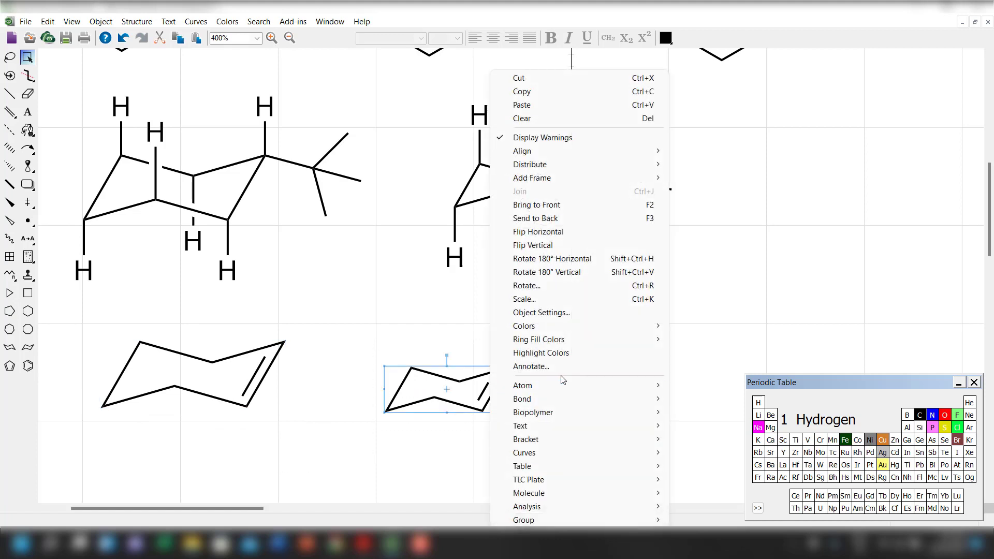
{"action": "left_click", "coordinate": [582, 313]}
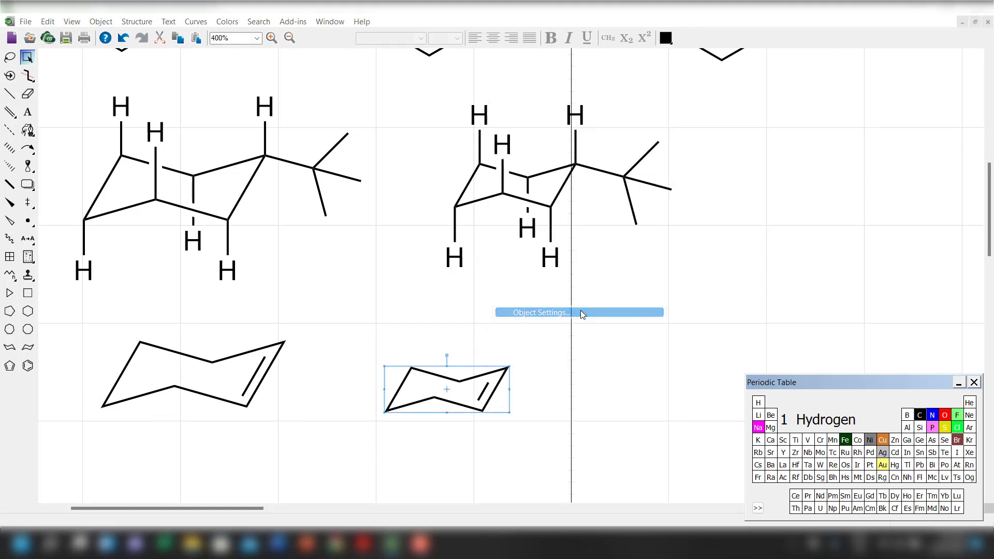
{"action": "left_click", "coordinate": [664, 182]}
{"action": "left_click", "coordinate": [665, 181]}
{"action": "left_click", "coordinate": [665, 181]}
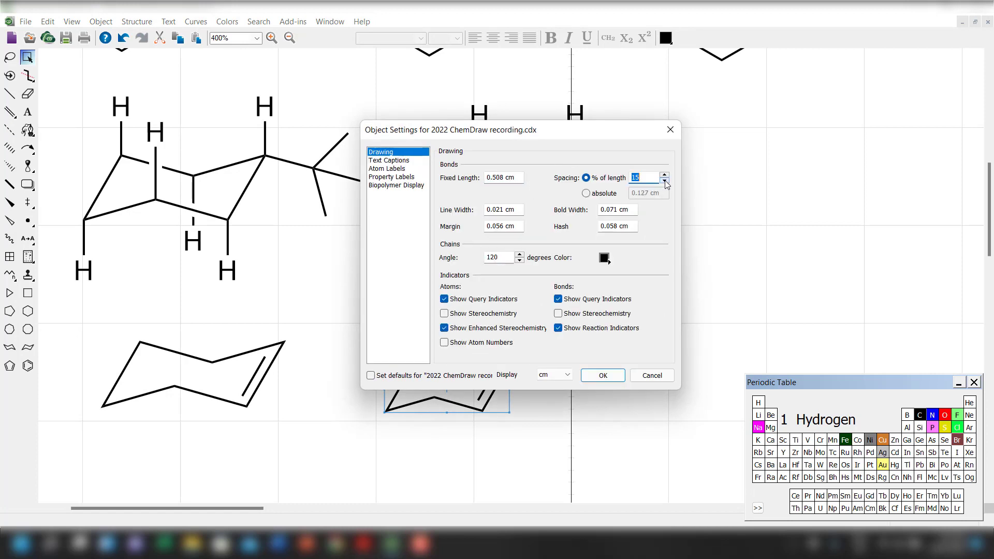
{"action": "left_click", "coordinate": [604, 376]}
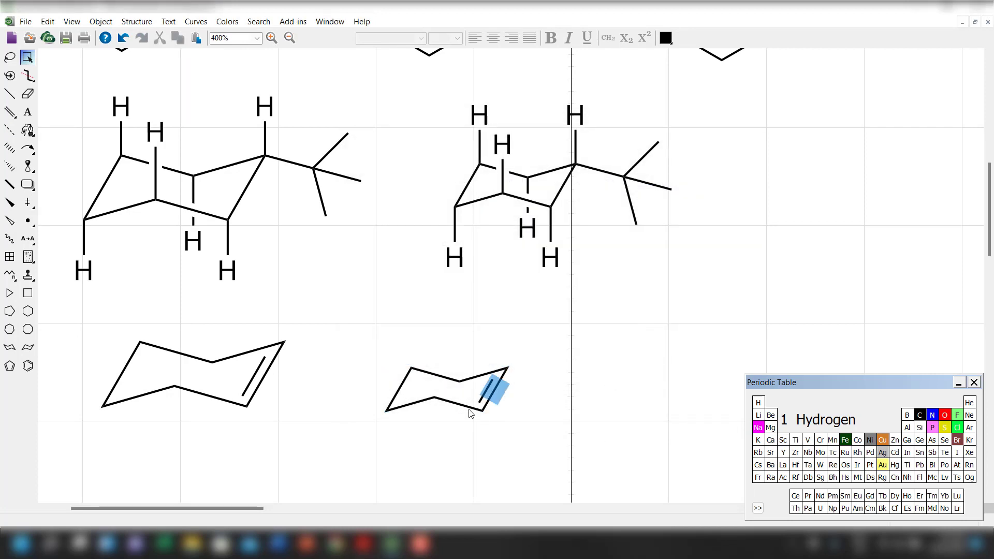
{"action": "left_click_drag", "start_coordinate": [357, 353], "coordinate": [599, 459]}
{"action": "left_click_drag", "start_coordinate": [489, 391], "coordinate": [500, 378]}
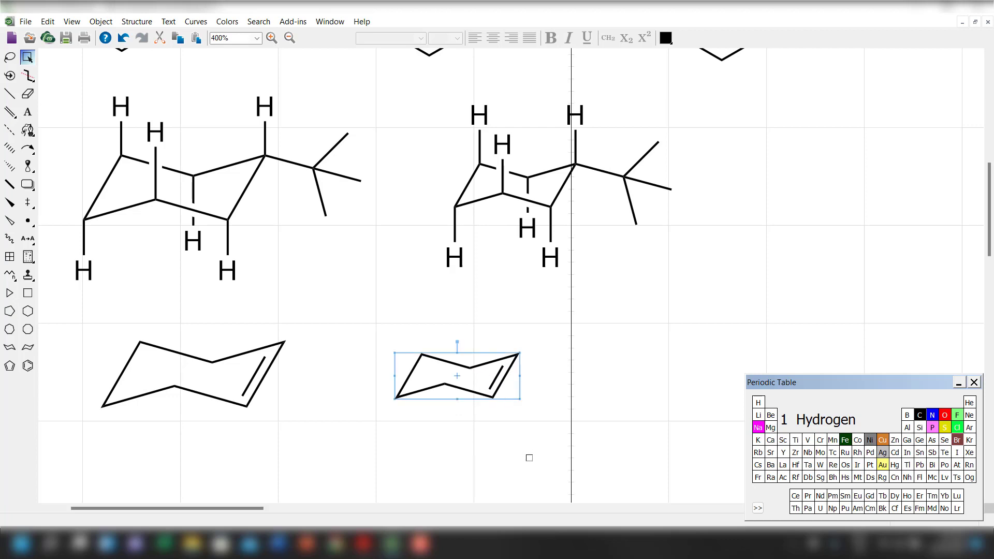
{"action": "left_click", "coordinate": [528, 458]}
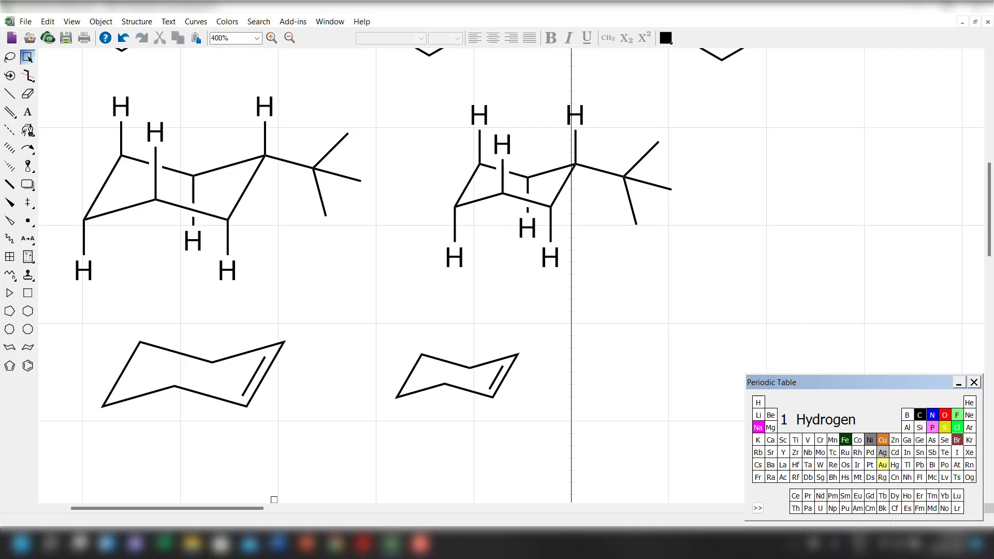
Draw two solid single bonds meeting at one carbon, one pointing up-left and one horizontal, in the empty area beyond the bromocyclohexane product.
{"action": "left_click_drag", "start_coordinate": [224, 506], "coordinate": [346, 507]}
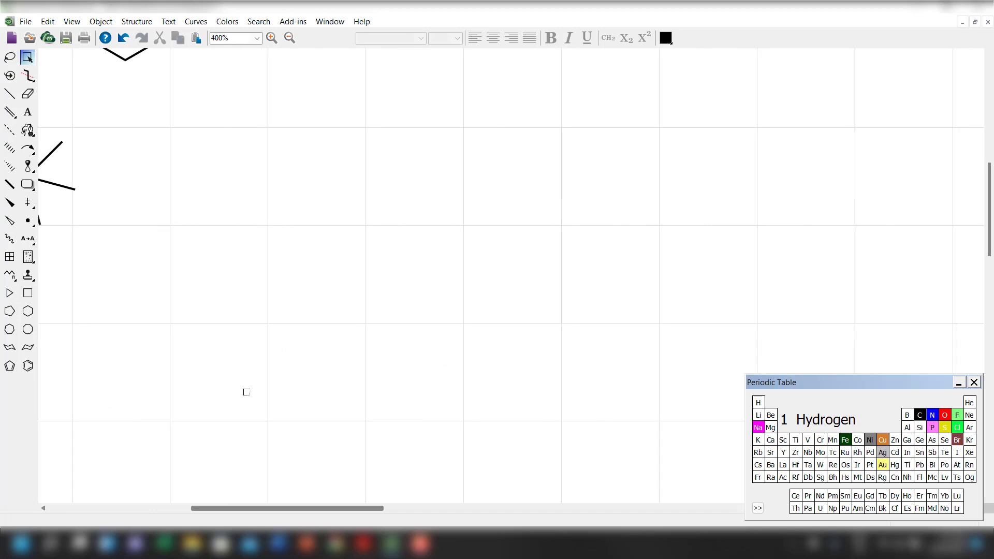
{"action": "scroll", "coordinate": [245, 393], "scroll_direction": "up", "scroll_amount": 1}
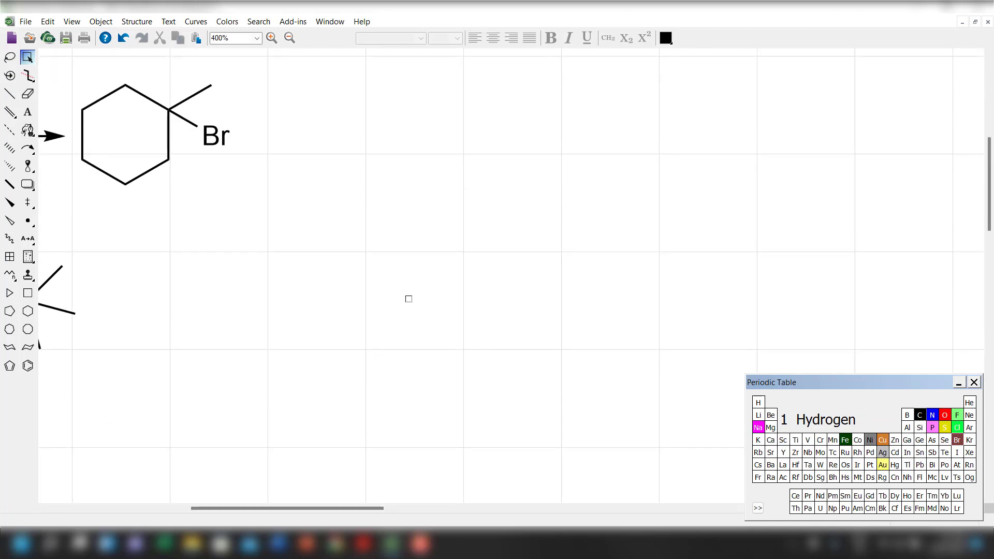
{"action": "left_click", "coordinate": [9, 94]}
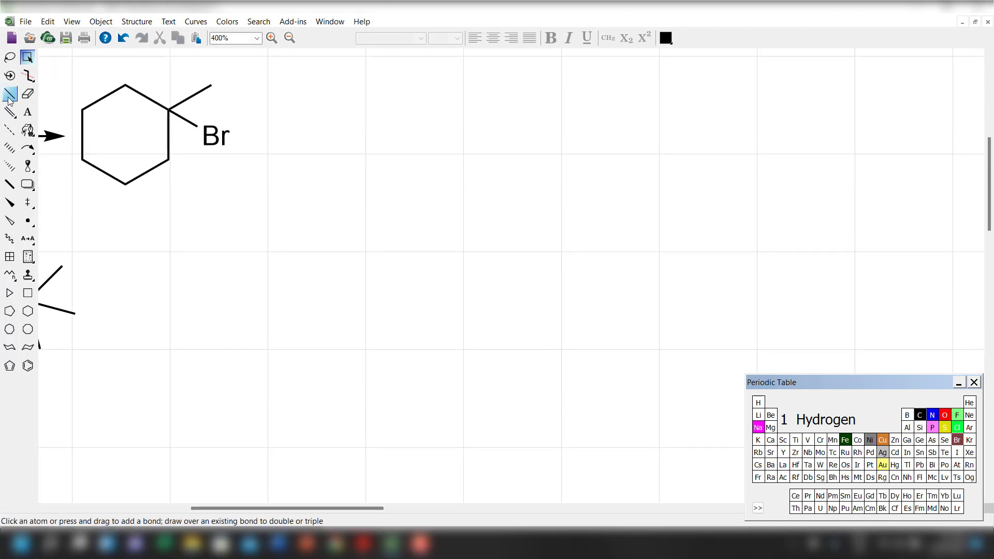
{"action": "mouse_move", "coordinate": [366, 221]}
{"action": "left_mouse_down"}
{"action": "mouse_move", "coordinate": [389, 241]}
{"action": "mouse_move", "coordinate": [474, 255]}
{"action": "left_mouse_up"}
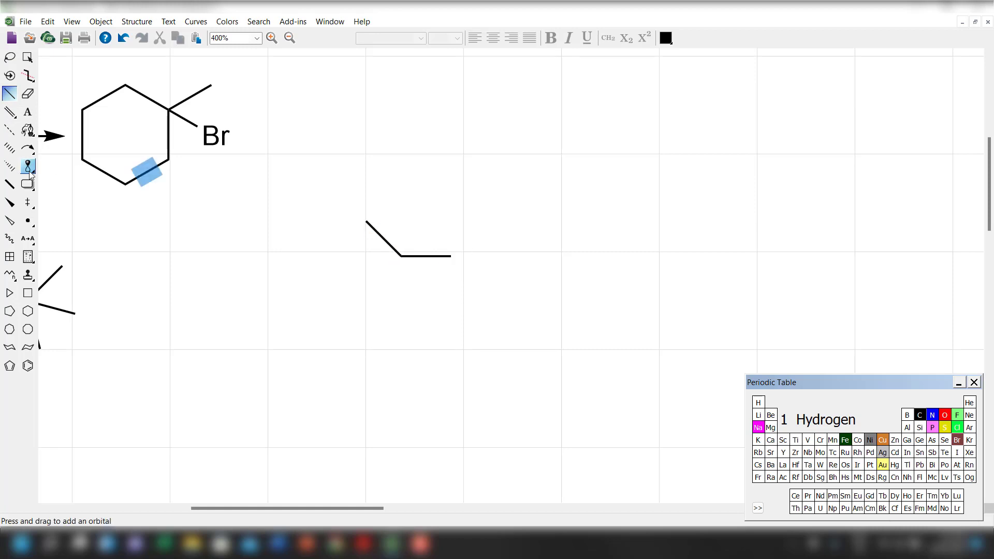
Add a hashed wedge and a solid wedge bond below the new carbon and swing both bond ends further to the left.
{"action": "left_click", "coordinate": [9, 166]}
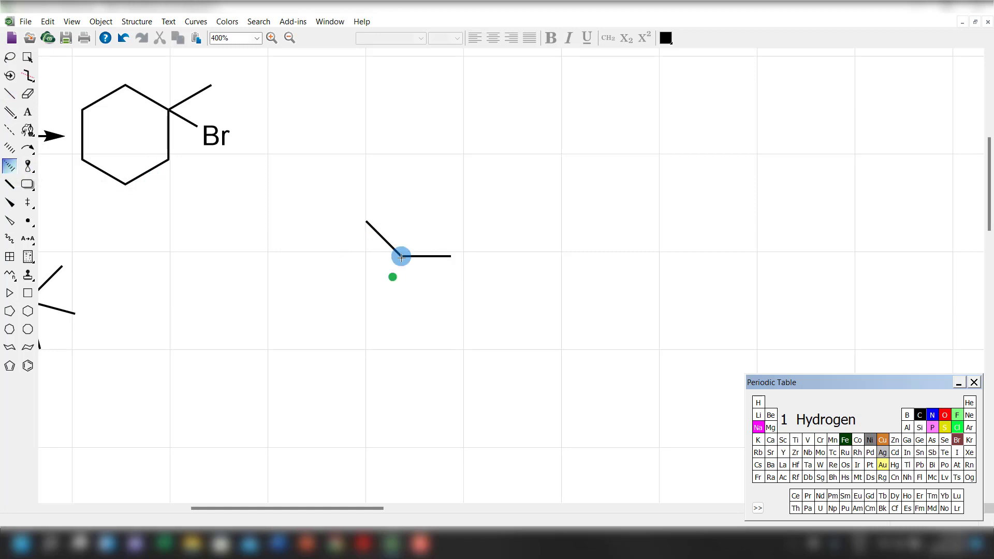
{"action": "left_click_drag", "start_coordinate": [402, 257], "coordinate": [376, 299]}
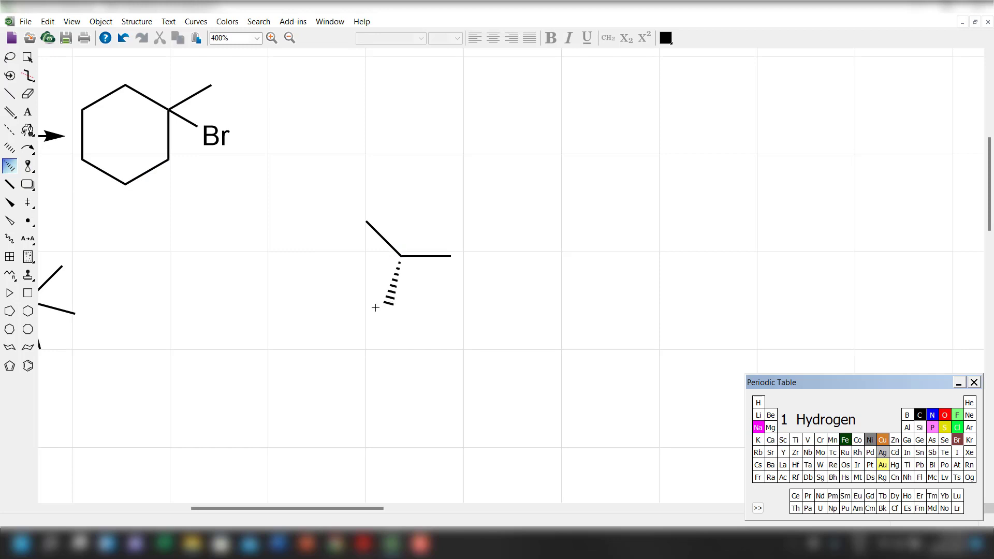
{"action": "left_click", "coordinate": [11, 203]}
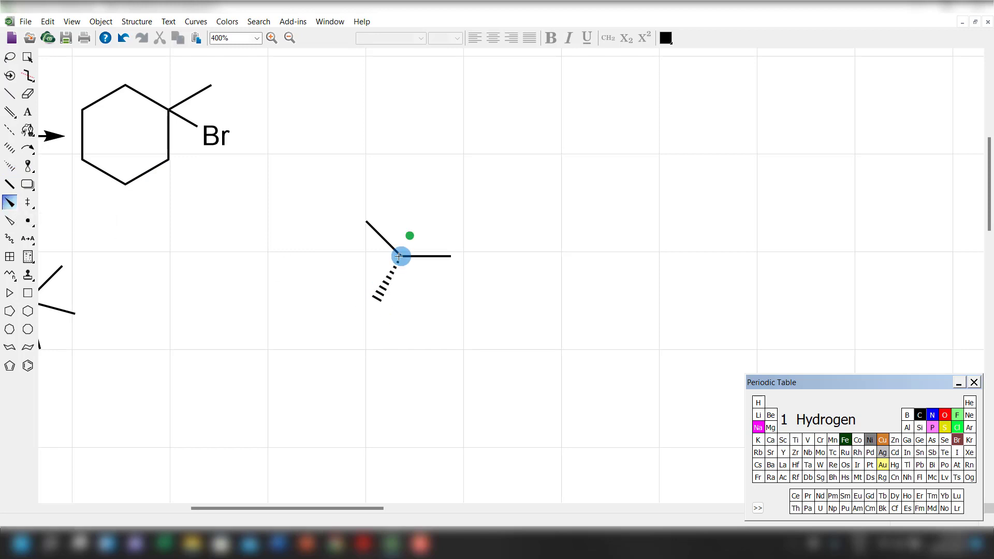
{"action": "left_click_drag", "start_coordinate": [401, 256], "coordinate": [408, 336]}
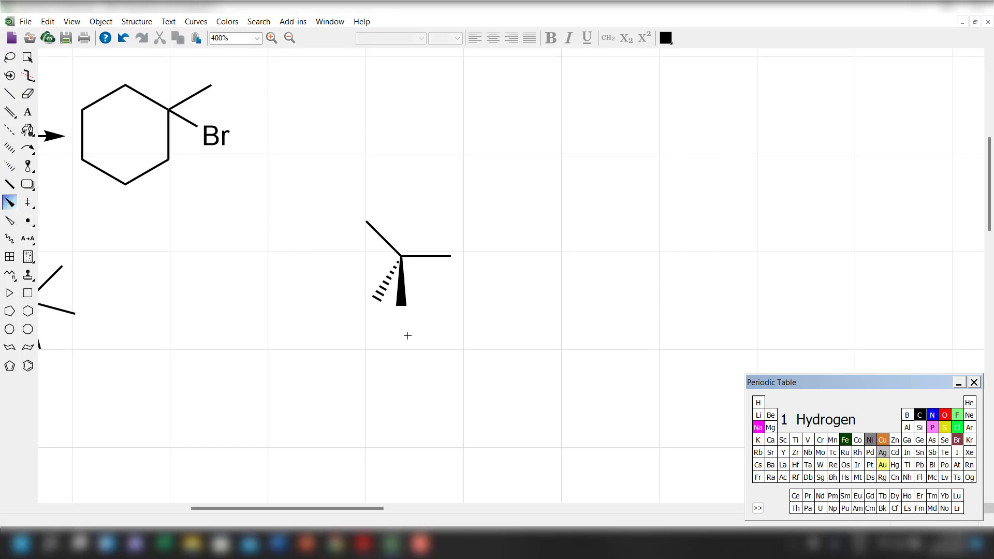
{"action": "left_click", "coordinate": [28, 58]}
{"action": "left_click", "coordinate": [351, 311]}
{"action": "left_click_drag", "start_coordinate": [377, 301], "coordinate": [357, 281]}
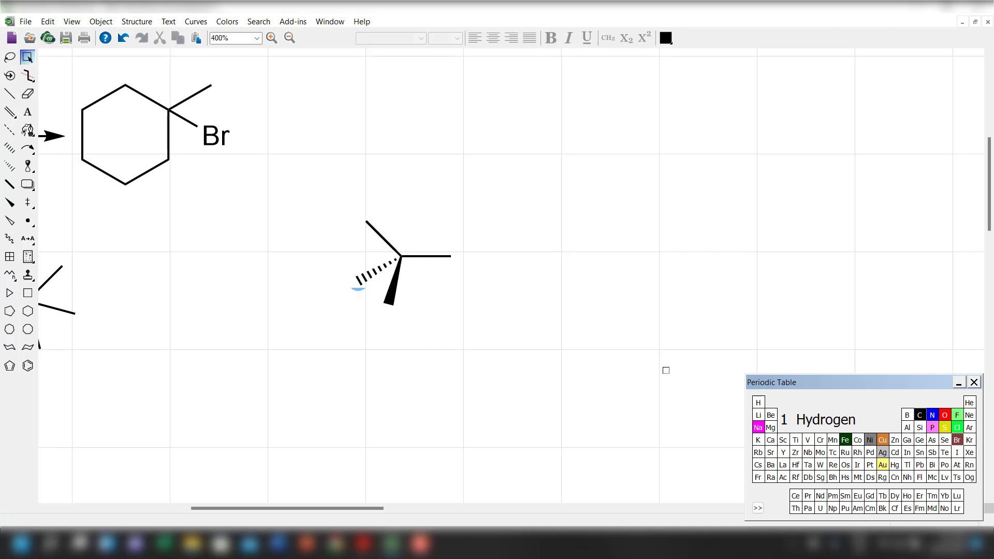
Label the horizontal bond's end as Br and the upper-left bond's end as H.
{"action": "left_click", "coordinate": [958, 441]}
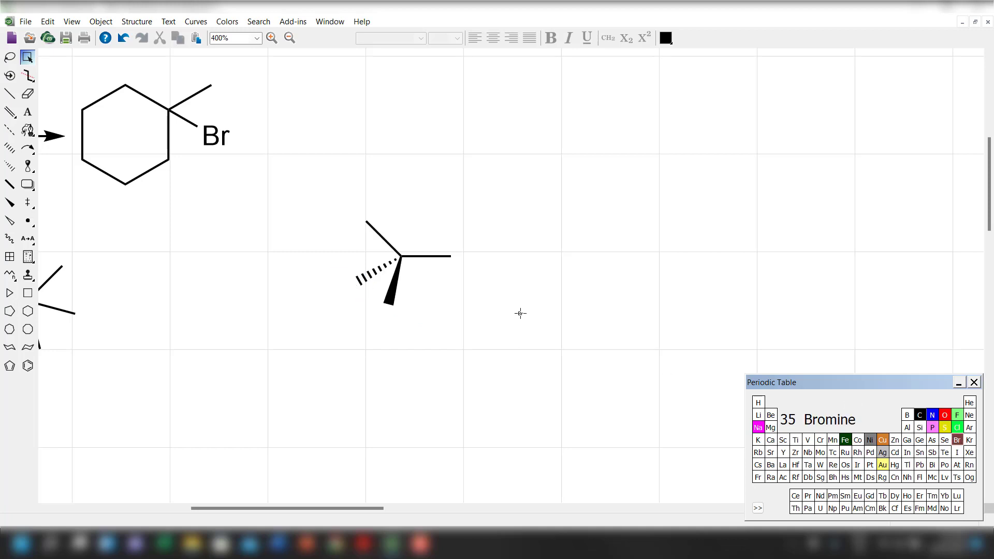
{"action": "left_click", "coordinate": [453, 256]}
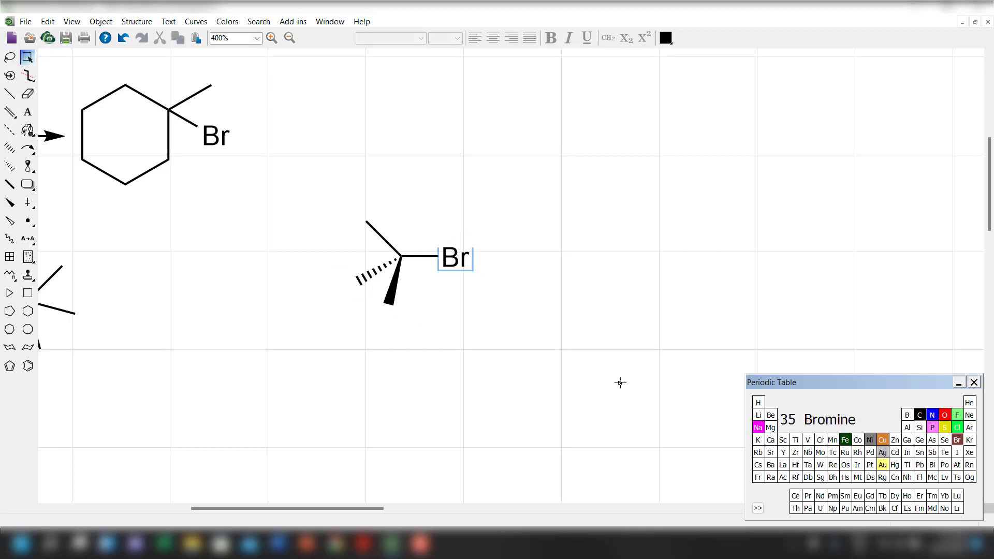
{"action": "left_click", "coordinate": [759, 404]}
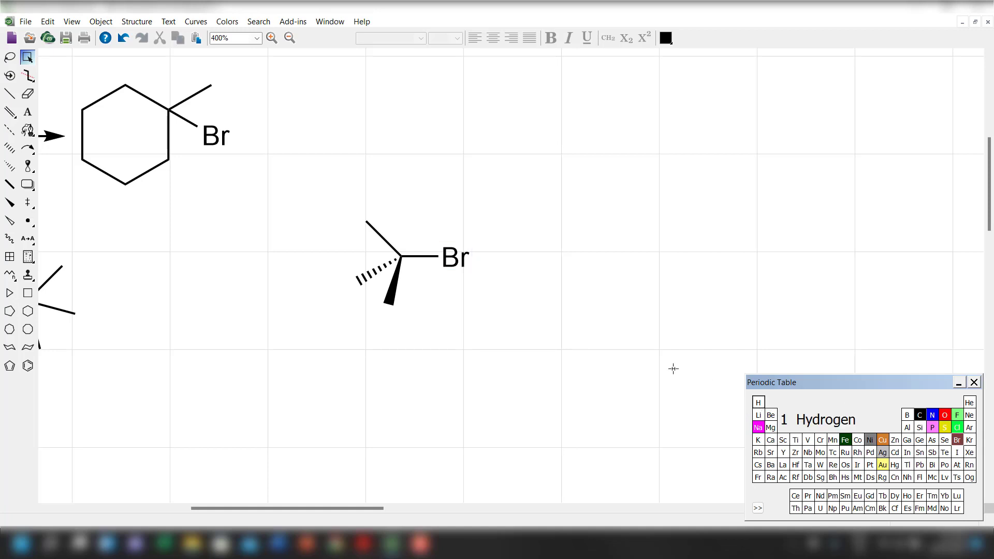
{"action": "left_click", "coordinate": [366, 224]}
{"action": "left_click", "coordinate": [356, 282]}
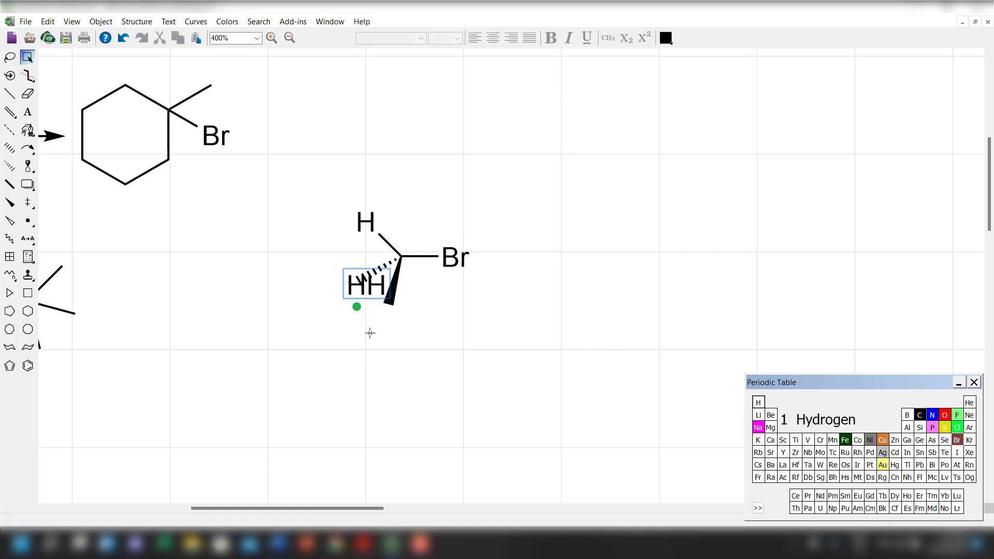
{"action": "key", "text": "ctrl+z"}
{"action": "left_click", "coordinate": [356, 282]}
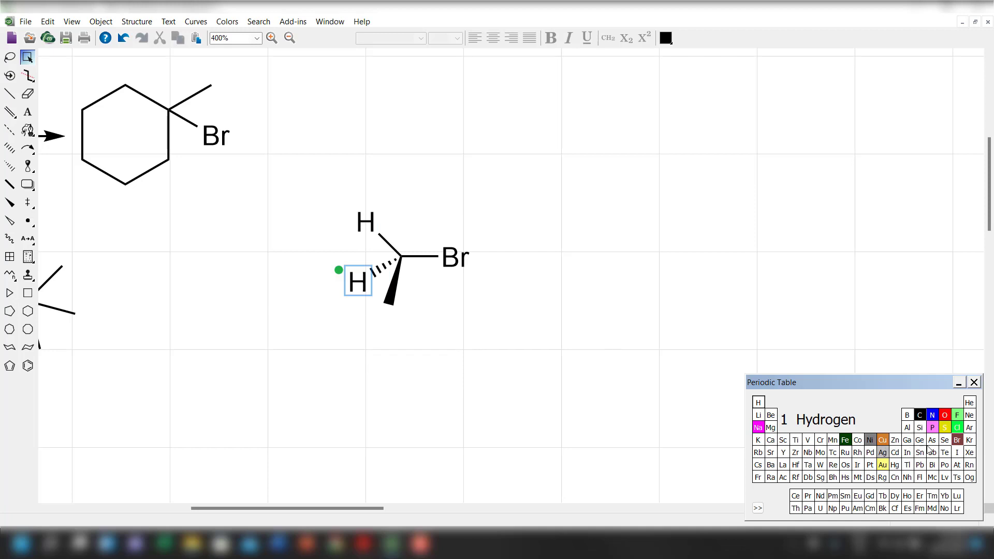
{"action": "key", "text": "ctrl+z"}
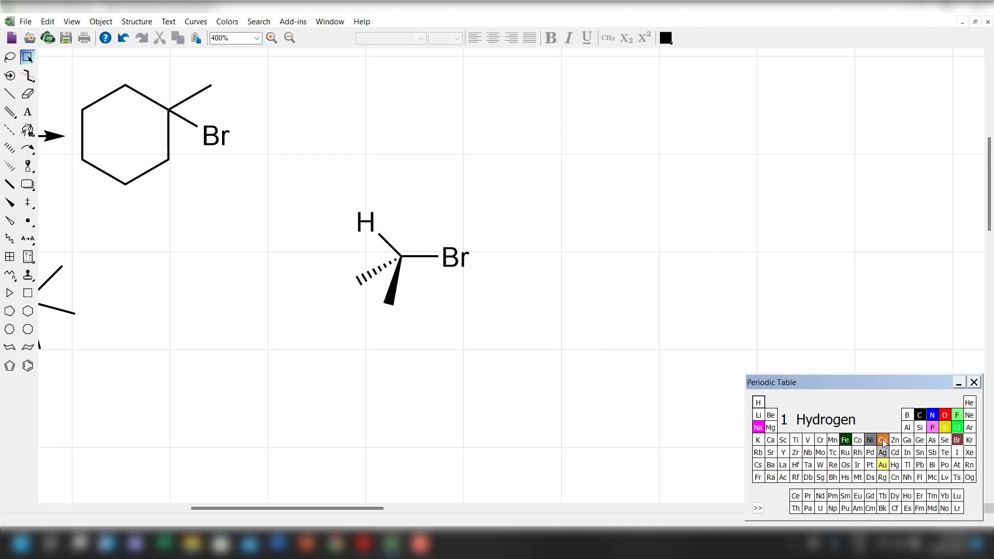
Place oxygen at the solid wedge bond's end to form the HO group.
{"action": "left_click", "coordinate": [945, 416]}
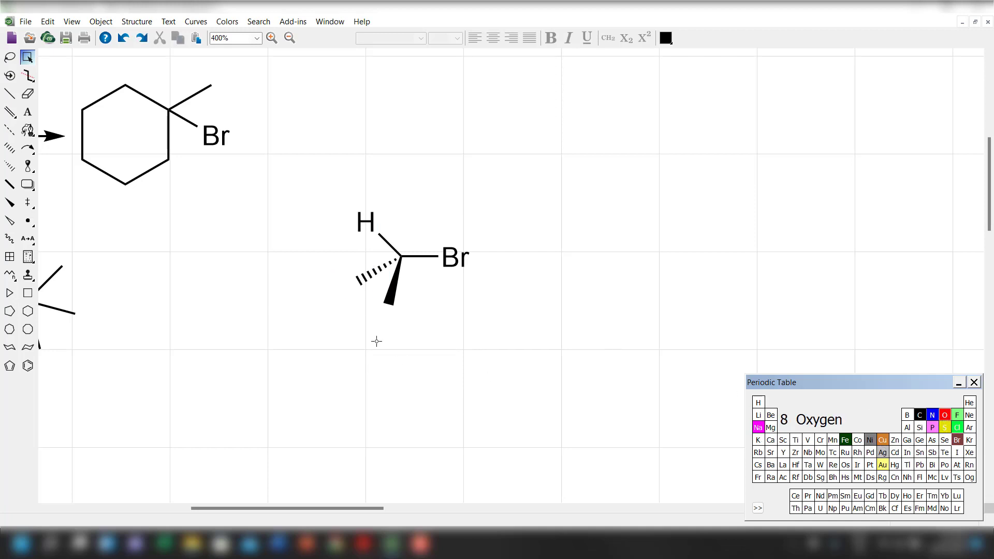
{"action": "left_click", "coordinate": [389, 305]}
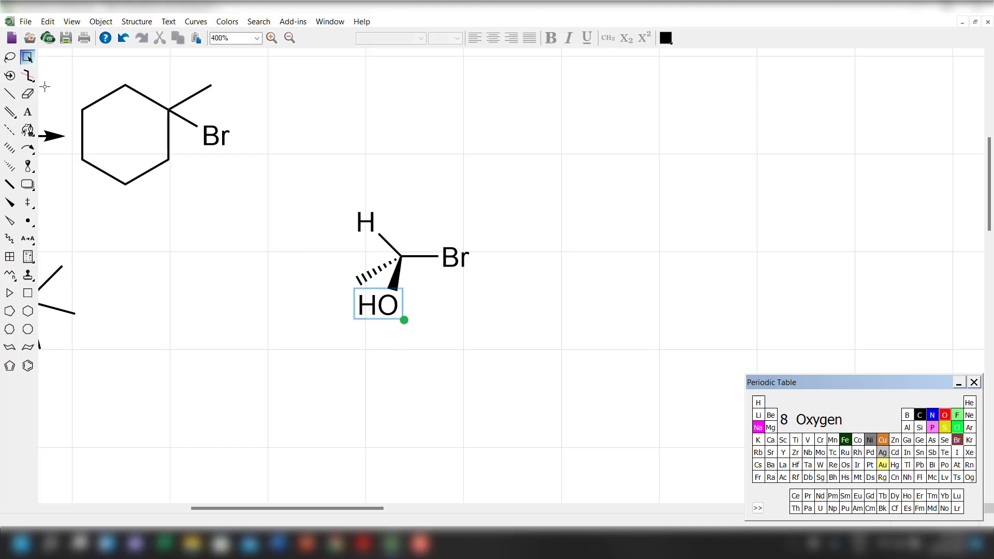
{"action": "left_click", "coordinate": [28, 57]}
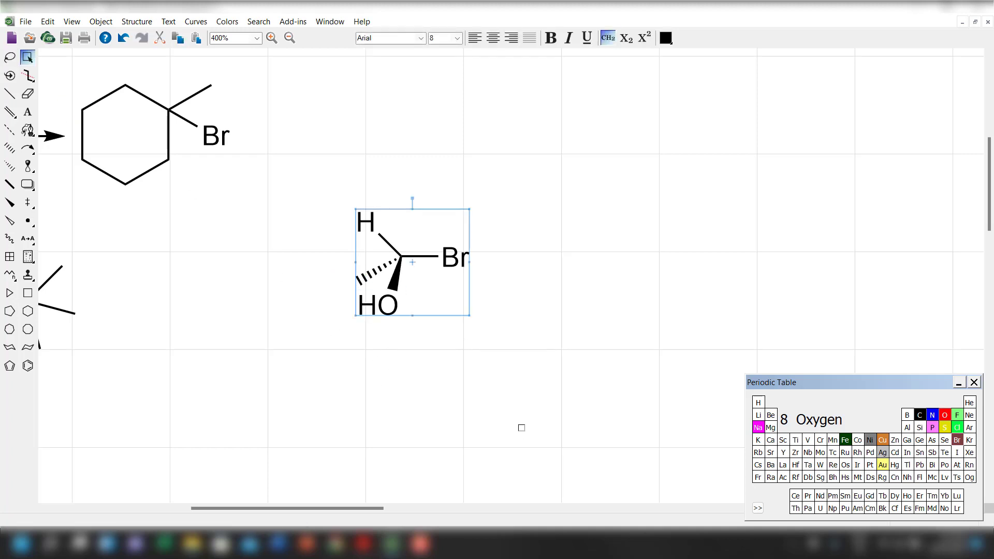
{"action": "left_click", "coordinate": [522, 428]}
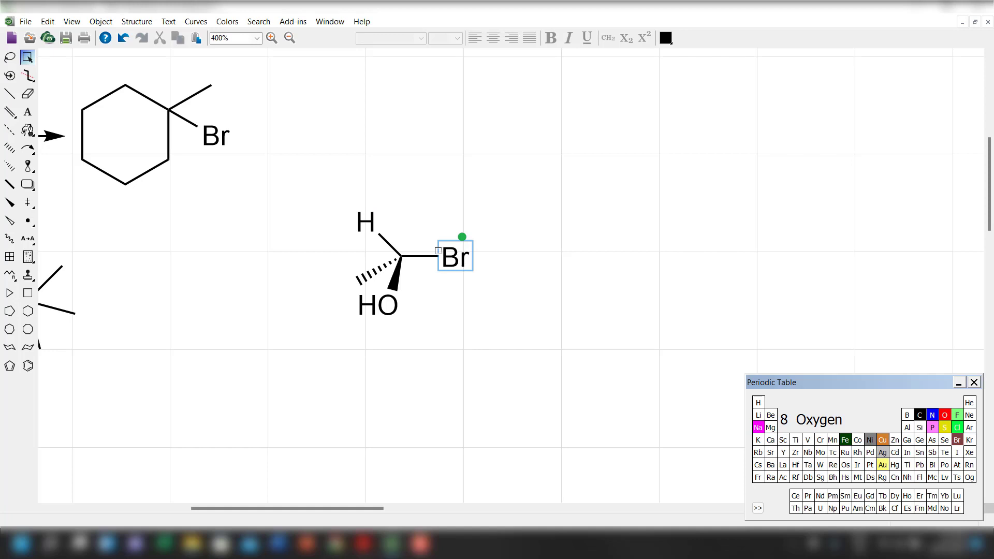
Scale the whole wedge-and-dash molecule by 125% without scaling its atom labels and settings.
{"action": "left_click_drag", "start_coordinate": [323, 183], "coordinate": [537, 368]}
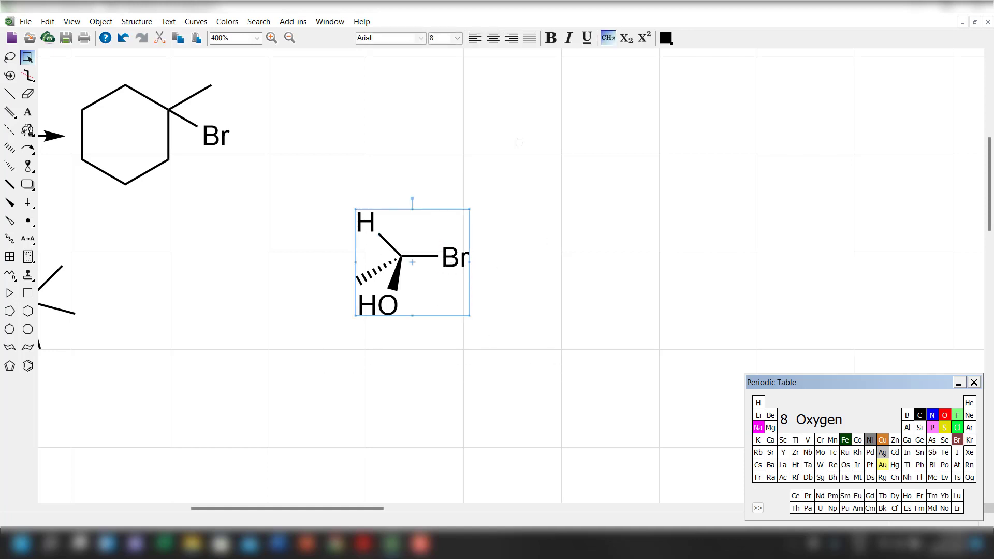
{"action": "right_click", "coordinate": [448, 267]}
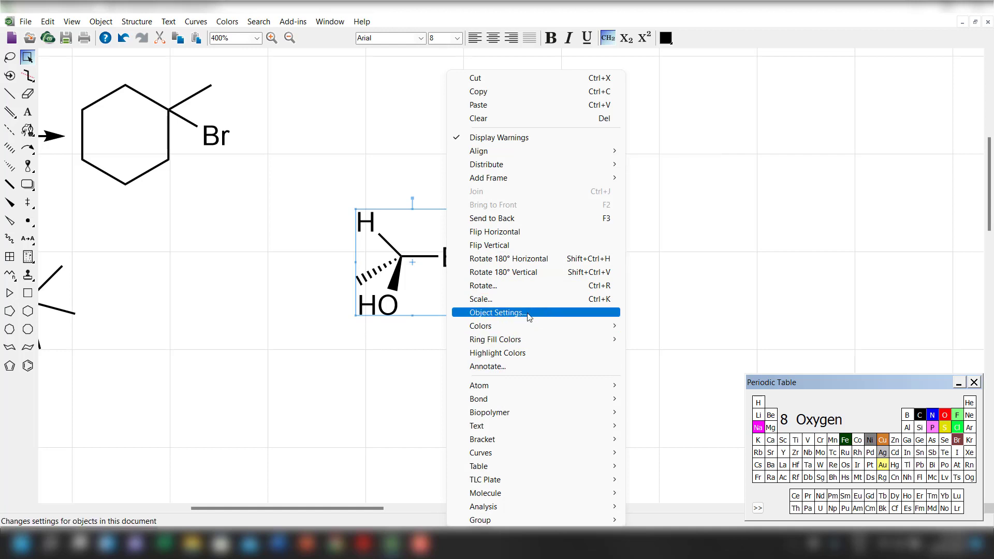
{"action": "left_click", "coordinate": [518, 299]}
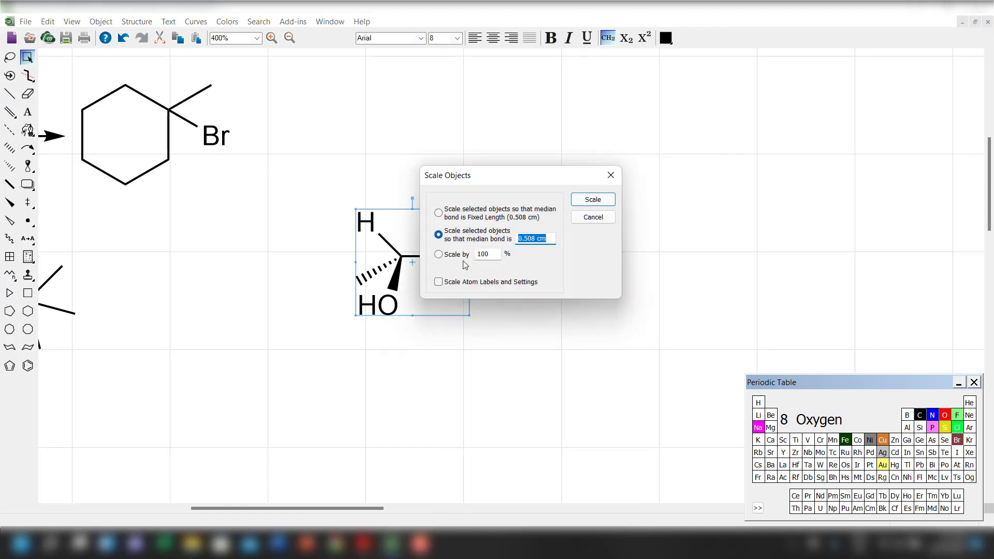
{"action": "left_click", "coordinate": [439, 254]}
{"action": "left_click", "coordinate": [581, 204]}
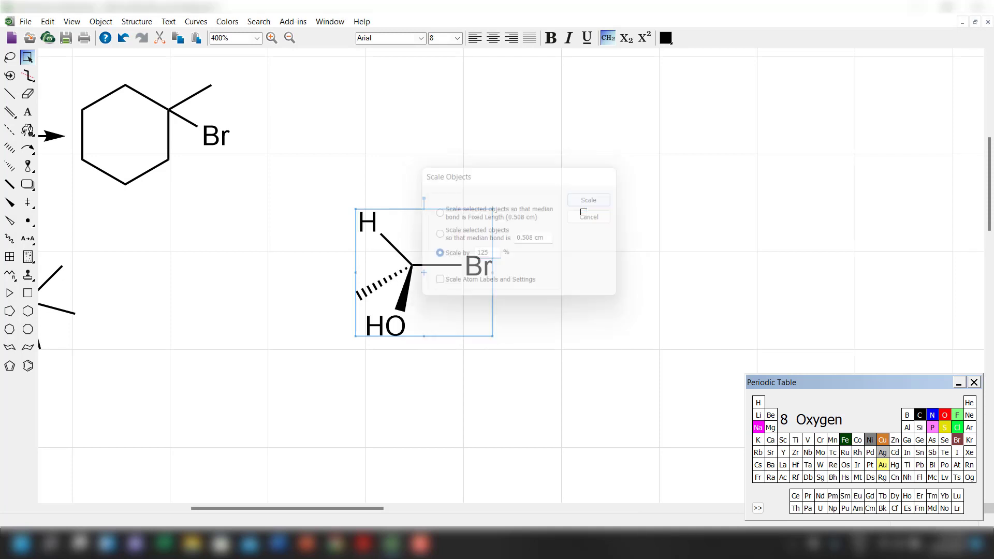
Label the central atom as C and move the whole wedge-and-dash molecule up and to the right.
{"action": "left_click", "coordinate": [920, 416]}
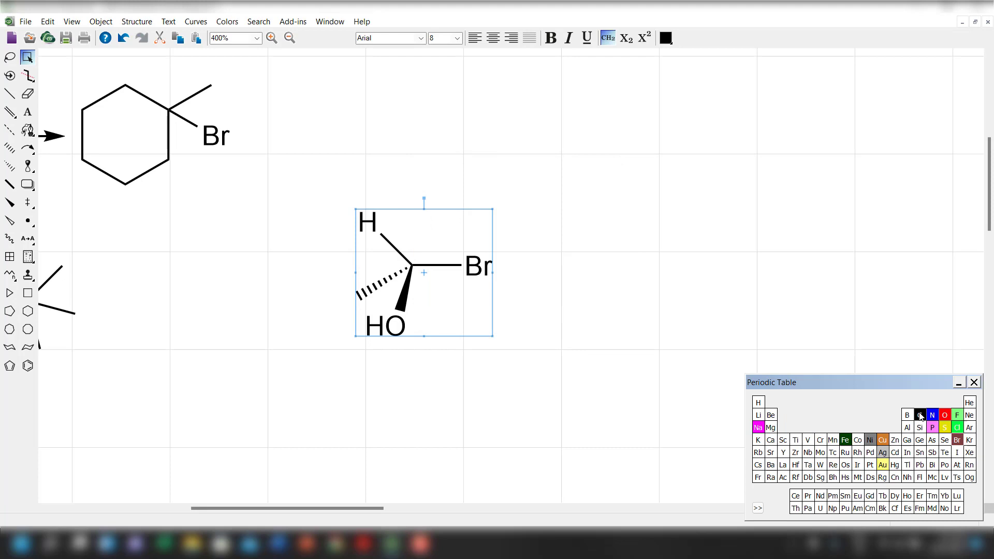
{"action": "left_click", "coordinate": [414, 266]}
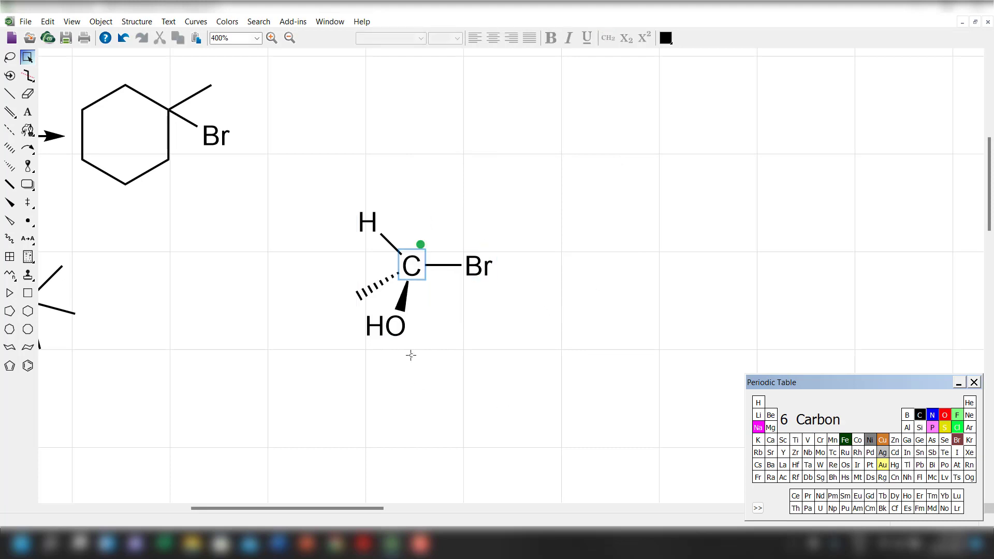
{"action": "left_click", "coordinate": [26, 62]}
{"action": "left_click_drag", "start_coordinate": [416, 302], "coordinate": [464, 284]}
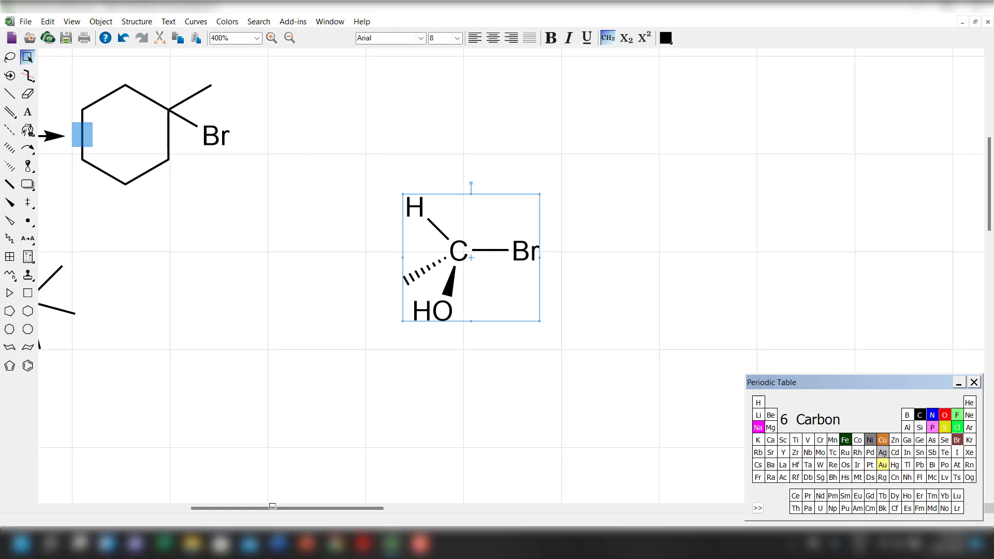
Place the HBr molecule's δ+ and δ− labels above the C and Br of the wedge-and-dash molecule.
{"action": "left_click_drag", "start_coordinate": [268, 506], "coordinate": [174, 497]}
{"action": "left_click", "coordinate": [96, 96]}
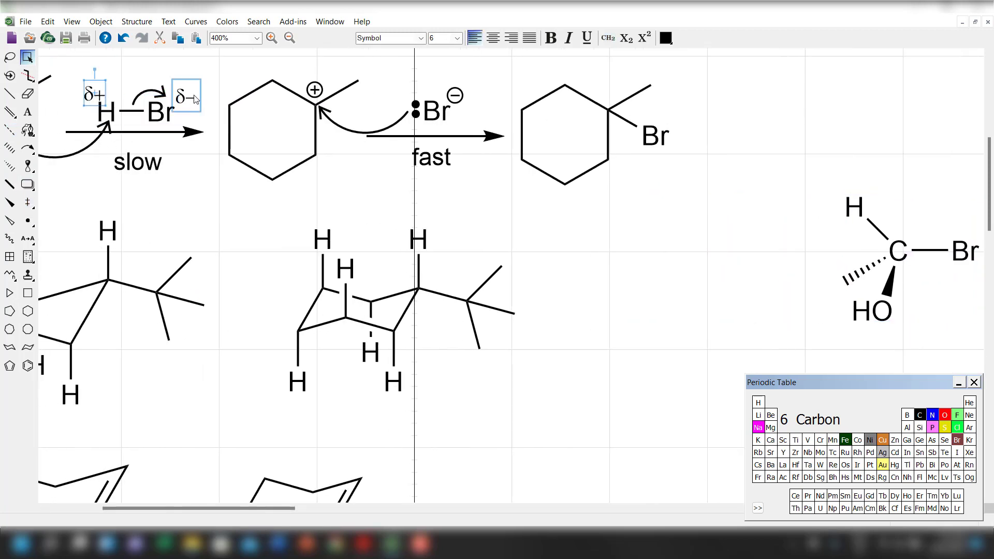
{"action": "left_click", "coordinate": [186, 96], "text": "shift"}
{"action": "left_click_drag", "start_coordinate": [186, 99], "coordinate": [895, 235]}
{"action": "left_click", "coordinate": [912, 341]}
{"action": "left_click_drag", "start_coordinate": [254, 508], "coordinate": [301, 507]}
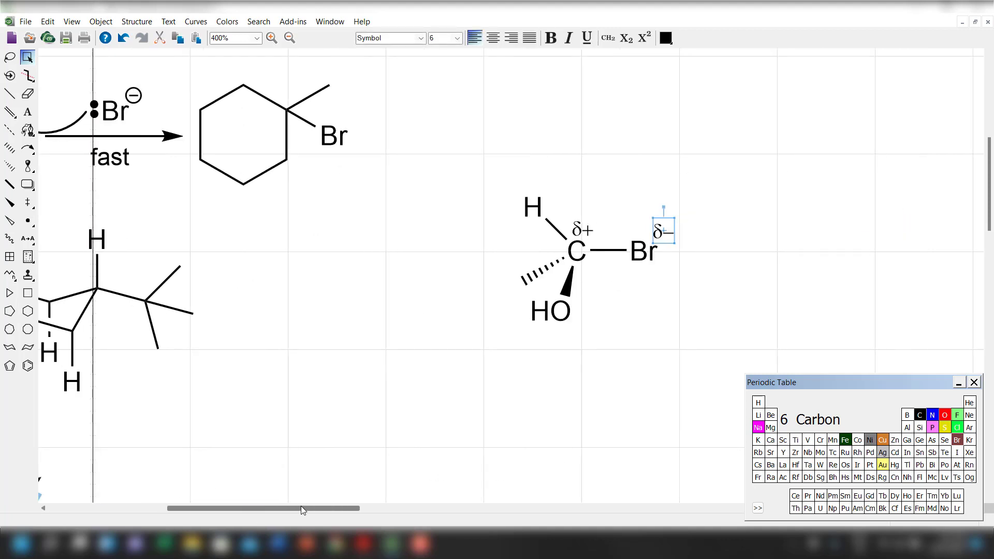
Copy the bromide ion to the left of the wedge-and-dash molecule, then move its lone pair to the right of Br with the charge above.
{"action": "left_click_drag", "start_coordinate": [88, 69], "coordinate": [151, 130]}
{"action": "left_click_drag", "start_coordinate": [121, 112], "coordinate": [395, 282], "text": "ctrl"}
{"action": "left_click", "coordinate": [339, 260]}
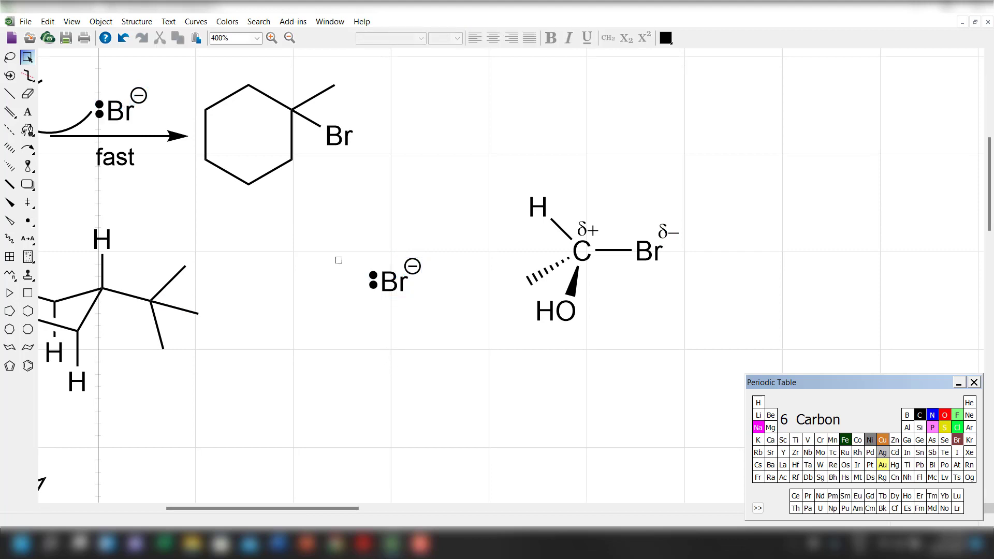
{"action": "left_click_drag", "start_coordinate": [392, 317], "coordinate": [384, 314]}
{"action": "left_click_drag", "start_coordinate": [375, 284], "coordinate": [404, 262]}
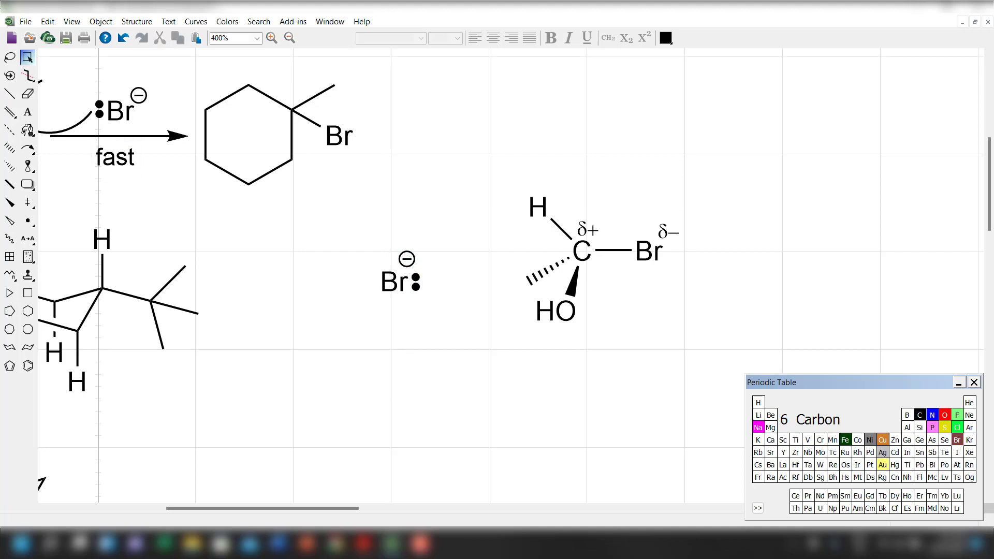
Replace the copied Br label with H3N and move it down-left, clear of the negative charge and lone pair.
{"action": "left_click", "coordinate": [29, 117]}
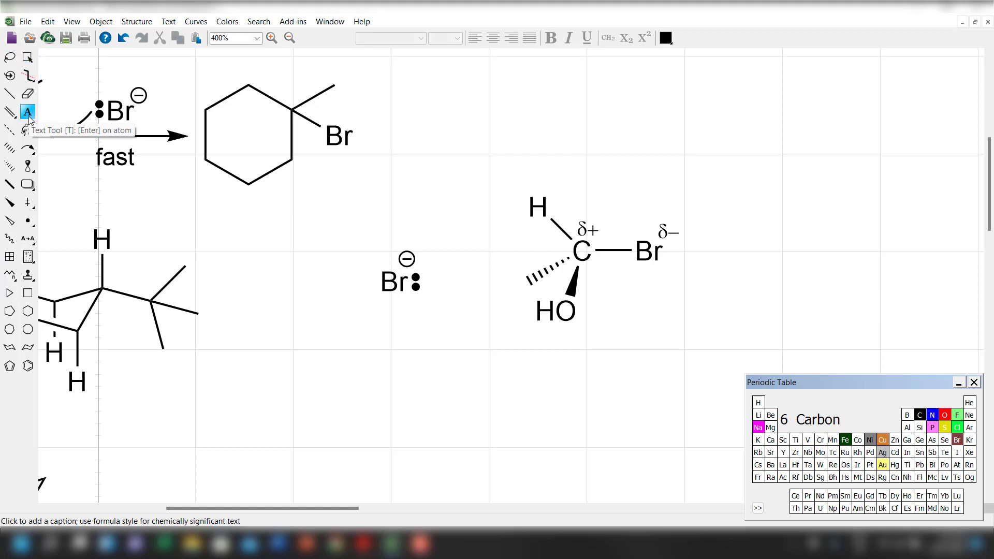
{"action": "left_click", "coordinate": [395, 282]}
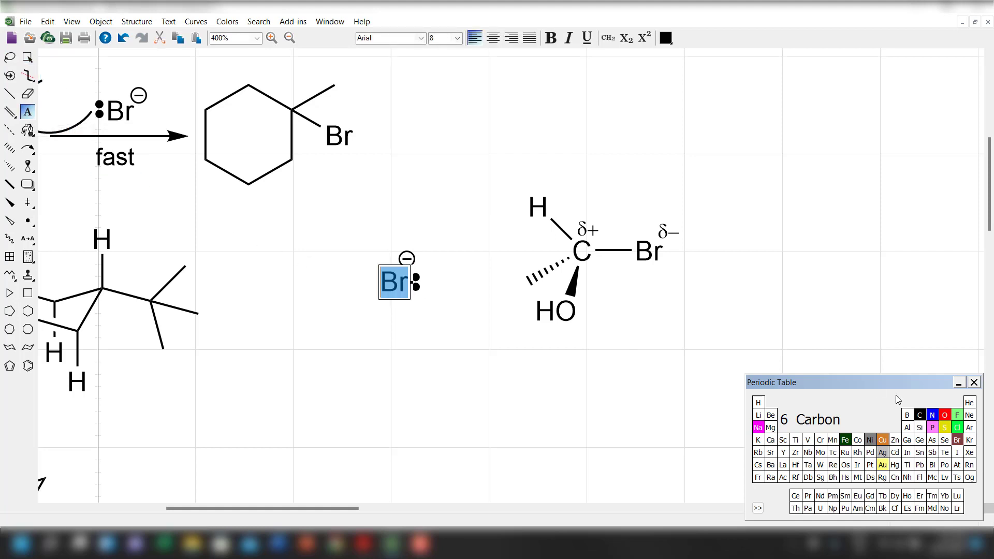
{"action": "type", "text": "H3N"}
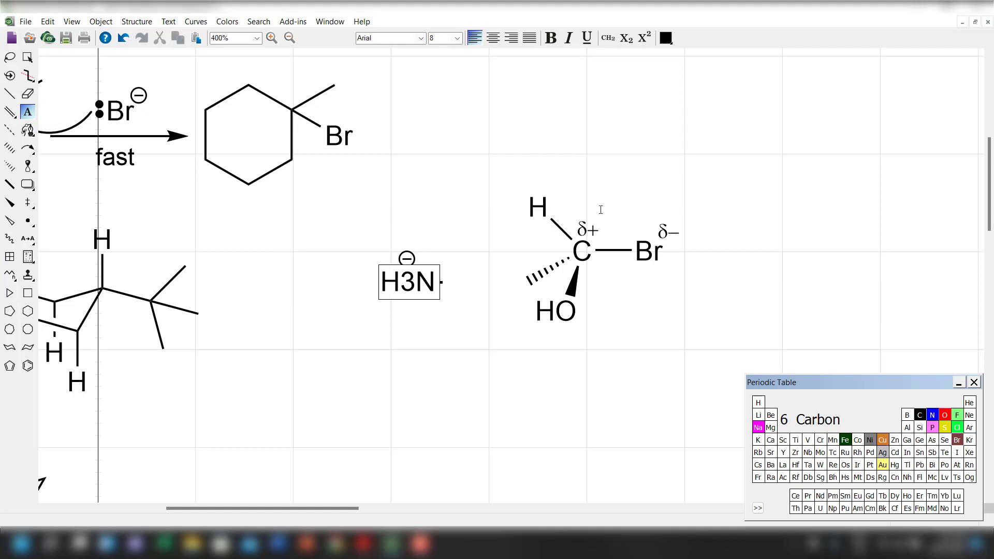
{"action": "left_click", "coordinate": [40, 53]}
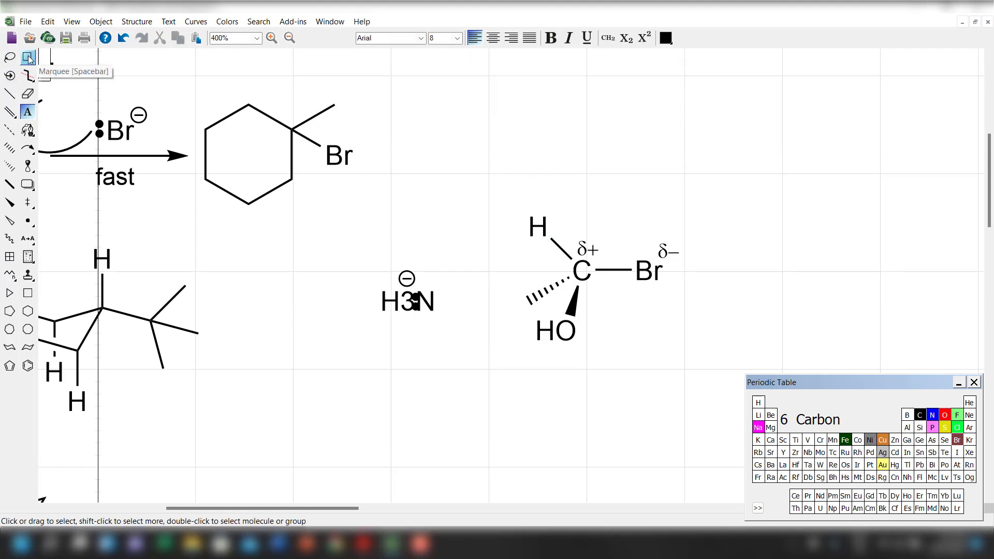
{"action": "left_click", "coordinate": [28, 56]}
{"action": "left_click_drag", "start_coordinate": [402, 308], "coordinate": [356, 332]}
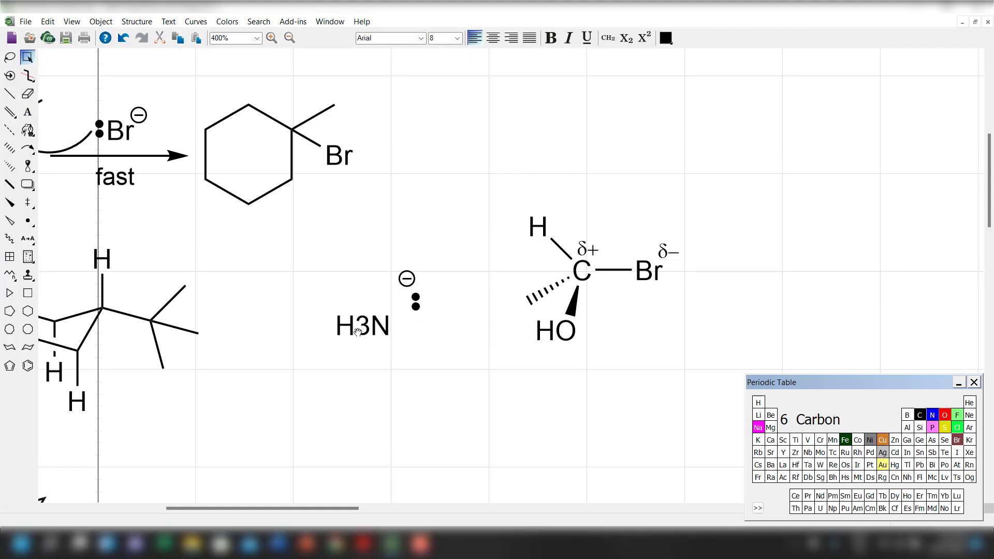
Apply formula formatting to the 3 in the H3N label so it becomes a subscript.
{"action": "left_click", "coordinate": [28, 112]}
{"action": "left_click", "coordinate": [342, 327]}
{"action": "left_click", "coordinate": [355, 327]}
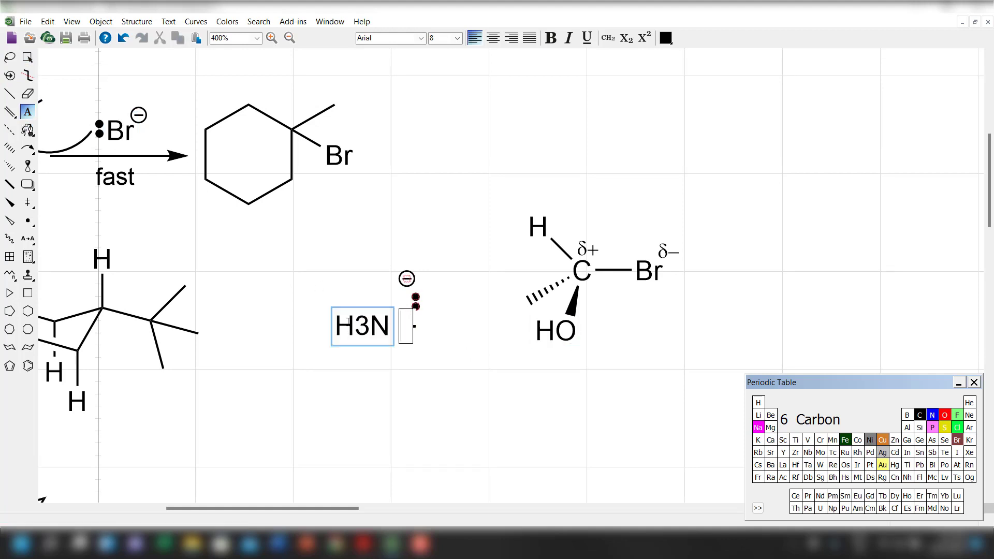
{"action": "left_click", "coordinate": [367, 327]}
{"action": "key", "text": "Left"}
{"action": "key", "text": "Right"}
{"action": "key", "text": "shift+Right"}
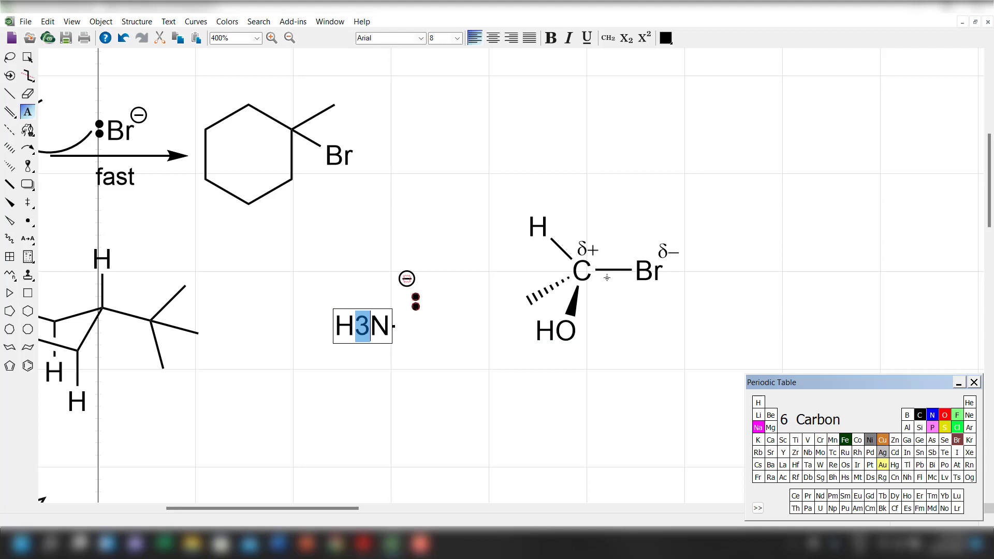
{"action": "left_click", "coordinate": [608, 38]}
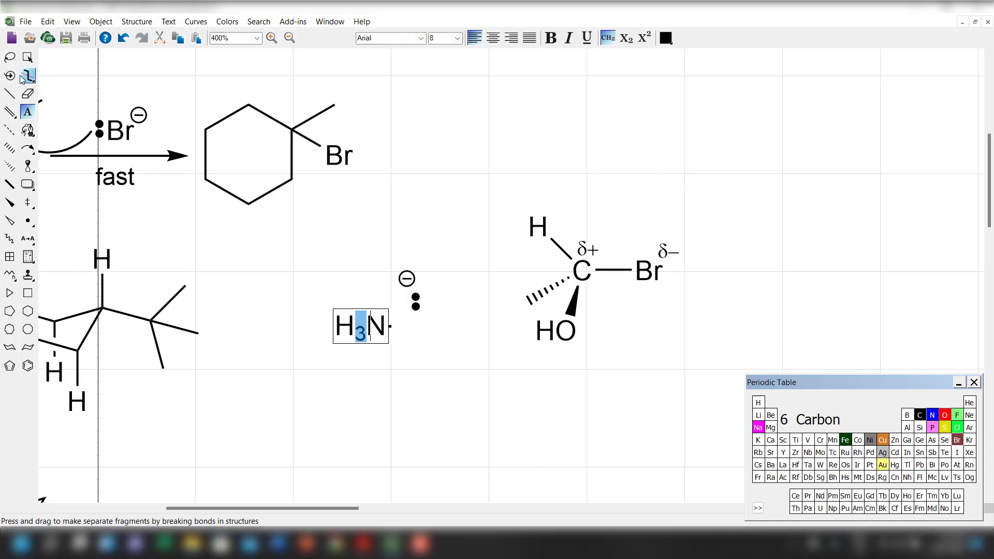
Move H3N beside the lone pair, delete the negative charge above it, and shift the ammonia up-right, level with the central carbon.
{"action": "left_click", "coordinate": [28, 57]}
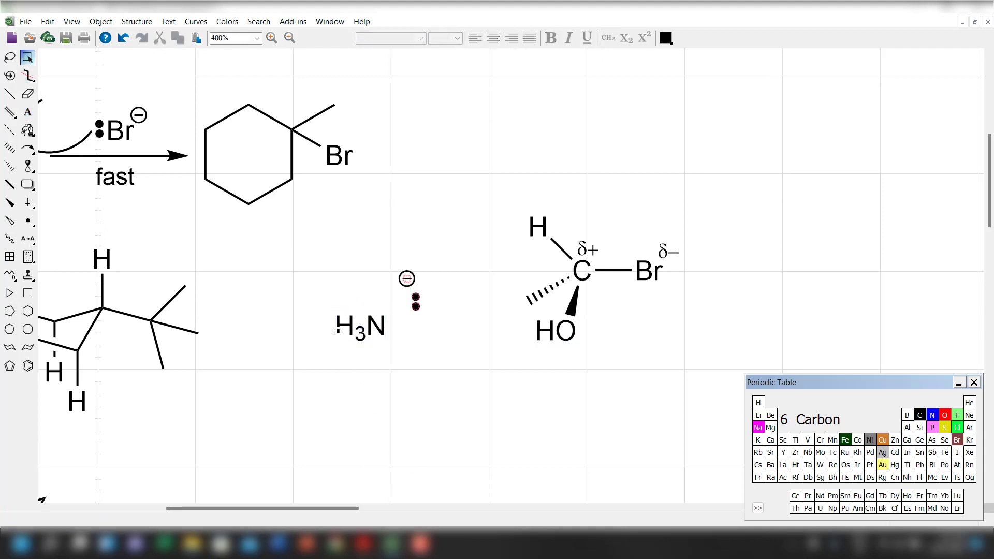
{"action": "left_click_drag", "start_coordinate": [358, 334], "coordinate": [376, 306]}
{"action": "left_click", "coordinate": [409, 329]}
{"action": "key", "text": "Delete"}
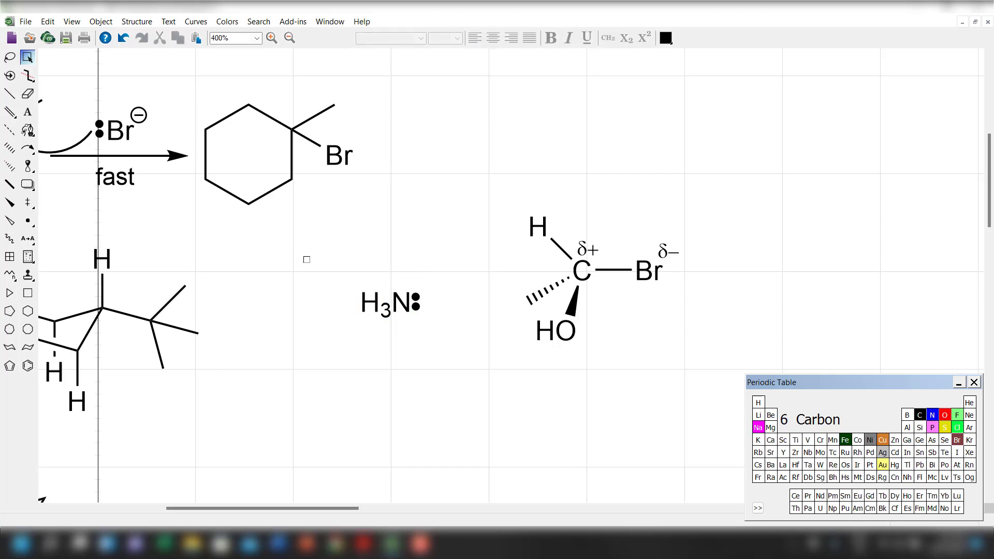
{"action": "left_click_drag", "start_coordinate": [451, 364], "coordinate": [419, 266]}
{"action": "left_click", "coordinate": [463, 271]}
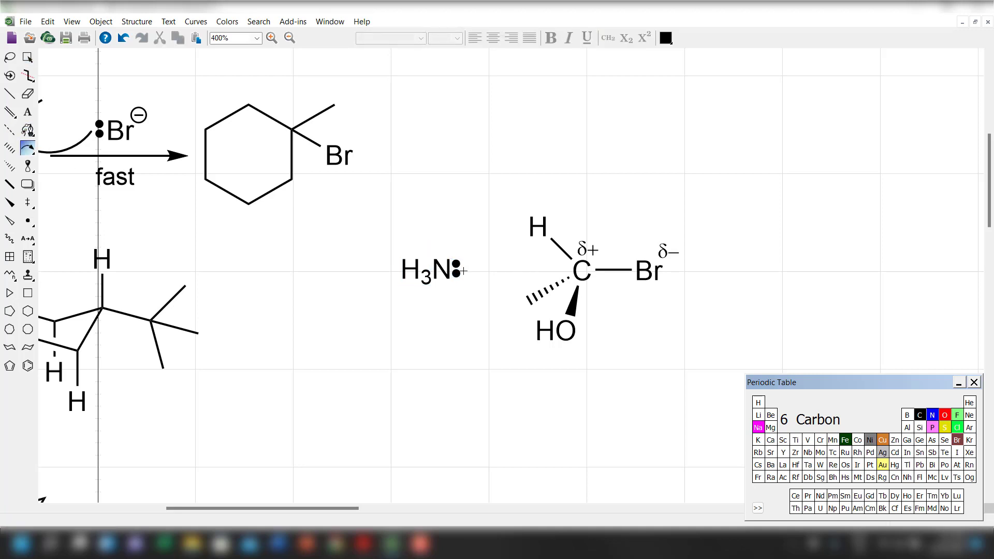
Draw curved arrows from the ammonia lone pair to the central carbon and from the C–Br bond to Br.
{"action": "mouse_move", "coordinate": [464, 269]}
{"action": "left_mouse_down"}
{"action": "mouse_move", "coordinate": [530, 262]}
{"action": "mouse_move", "coordinate": [570, 274]}
{"action": "left_mouse_up"}
{"action": "left_click_drag", "start_coordinate": [30, 144], "coordinate": [127, 190]}
{"action": "left_click_drag", "start_coordinate": [653, 288], "coordinate": [669, 280]}
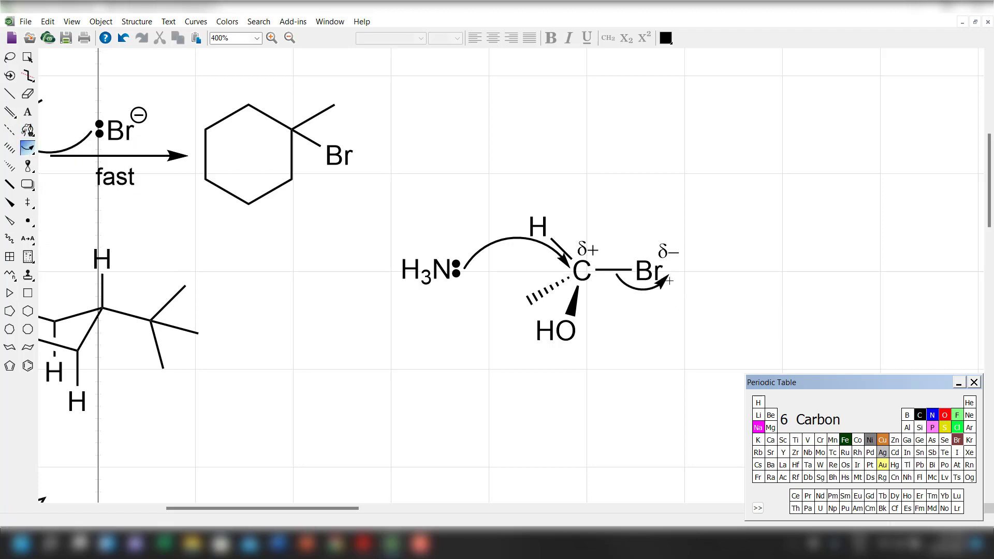
Give both curved arrows angled arrowheads and flatten the arc of the ammonia-to-carbon arrow.
{"action": "left_click", "coordinate": [27, 57]}
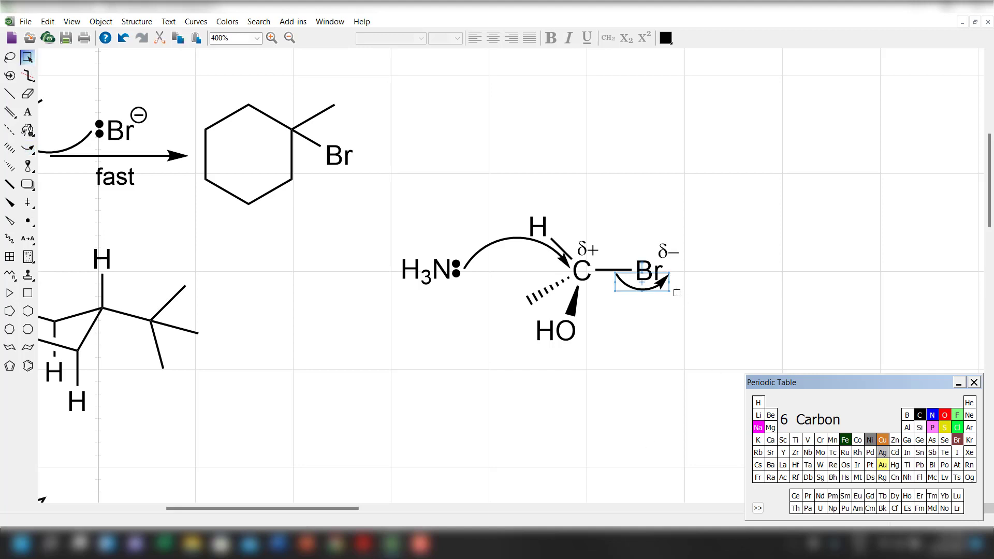
{"action": "right_click", "coordinate": [662, 279]}
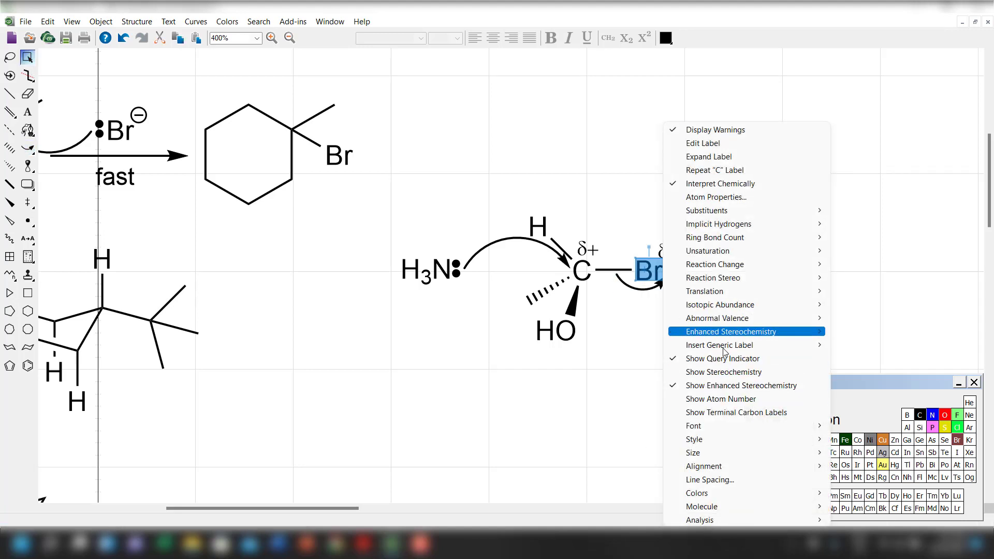
{"action": "left_click", "coordinate": [737, 414]}
{"action": "right_click", "coordinate": [651, 295]}
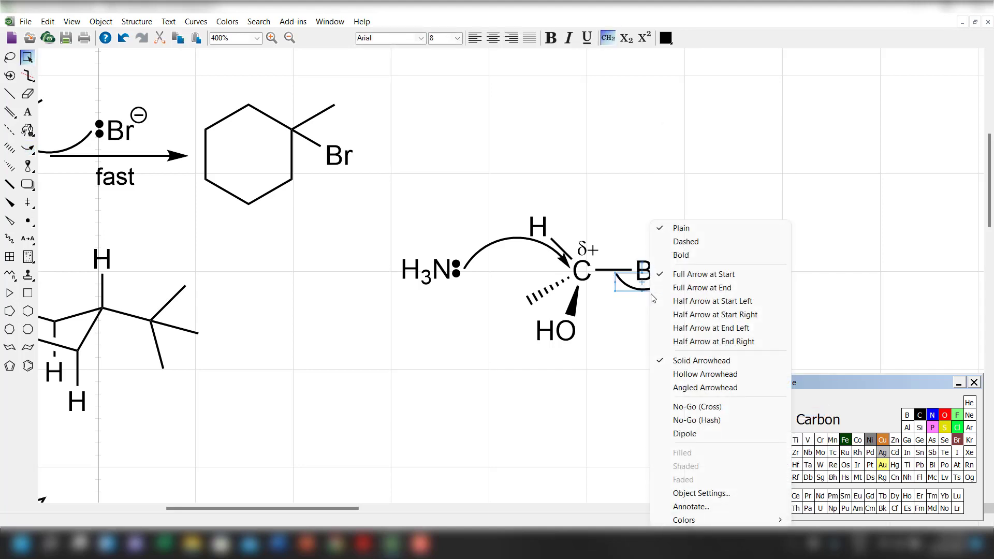
{"action": "left_click", "coordinate": [673, 384]}
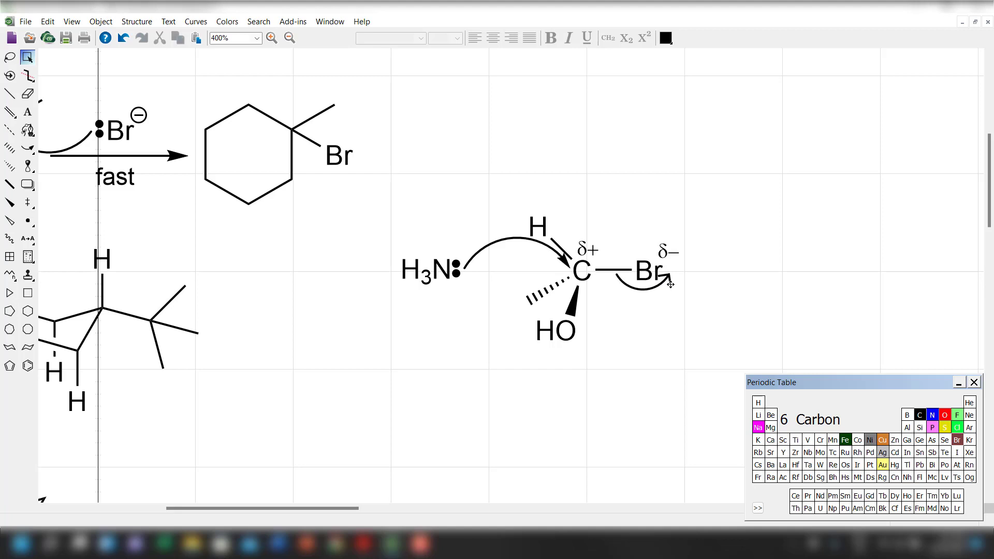
{"action": "right_click", "coordinate": [566, 257]}
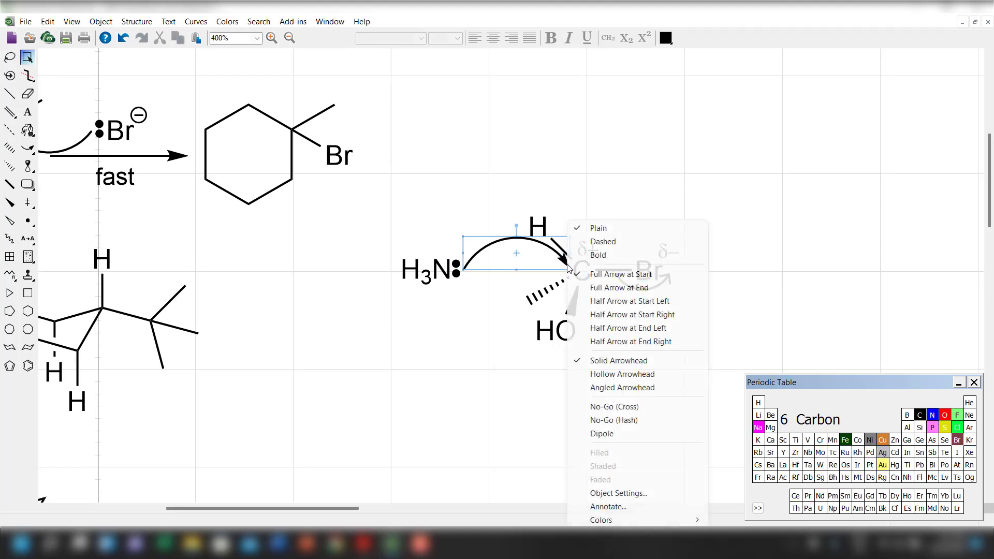
{"action": "left_click", "coordinate": [596, 387]}
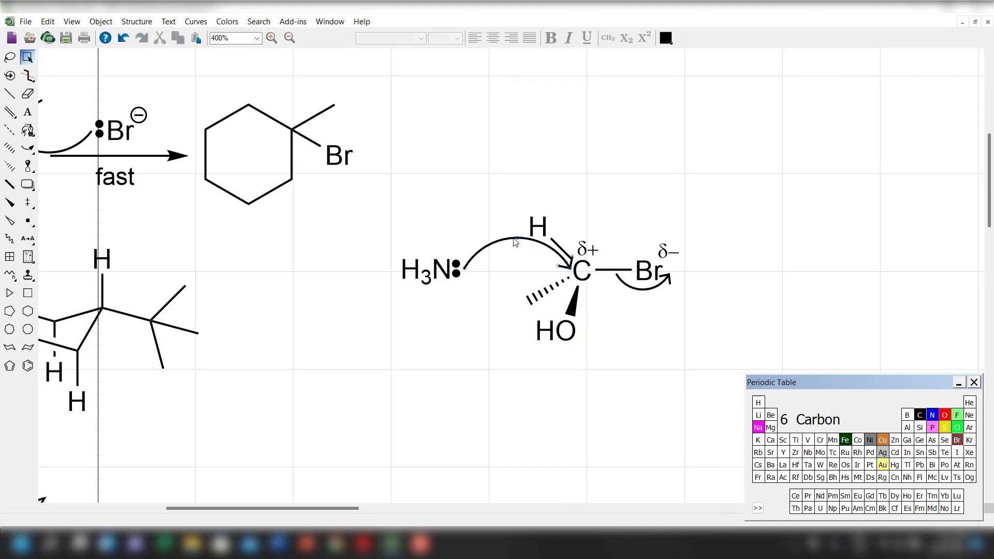
{"action": "left_click_drag", "start_coordinate": [518, 236], "coordinate": [529, 259]}
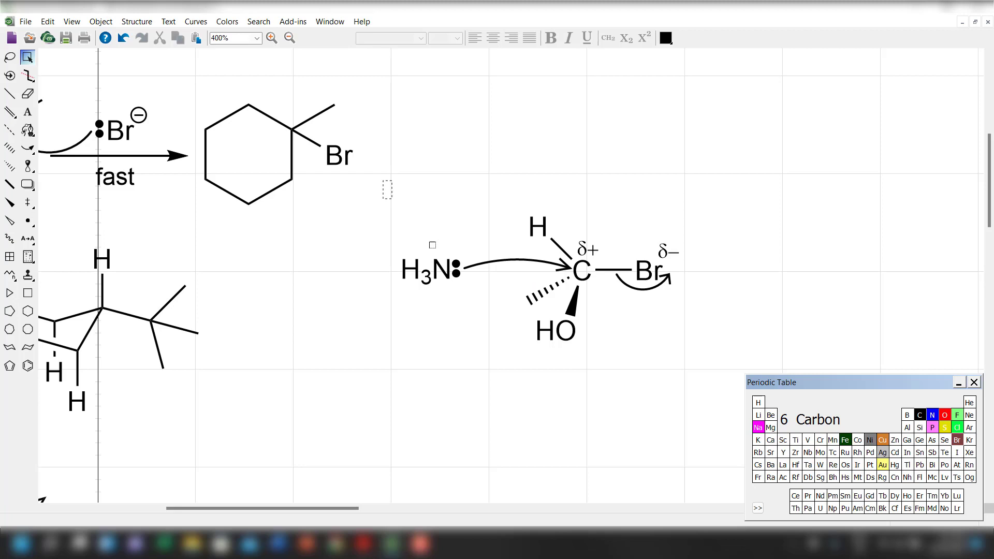
Draw a straight horizontal reaction arrow to the right of the wedge-and-dash molecule's Br.
{"action": "left_click_drag", "start_coordinate": [392, 199], "coordinate": [746, 435]}
{"action": "left_click_drag", "start_coordinate": [324, 510], "coordinate": [371, 509]}
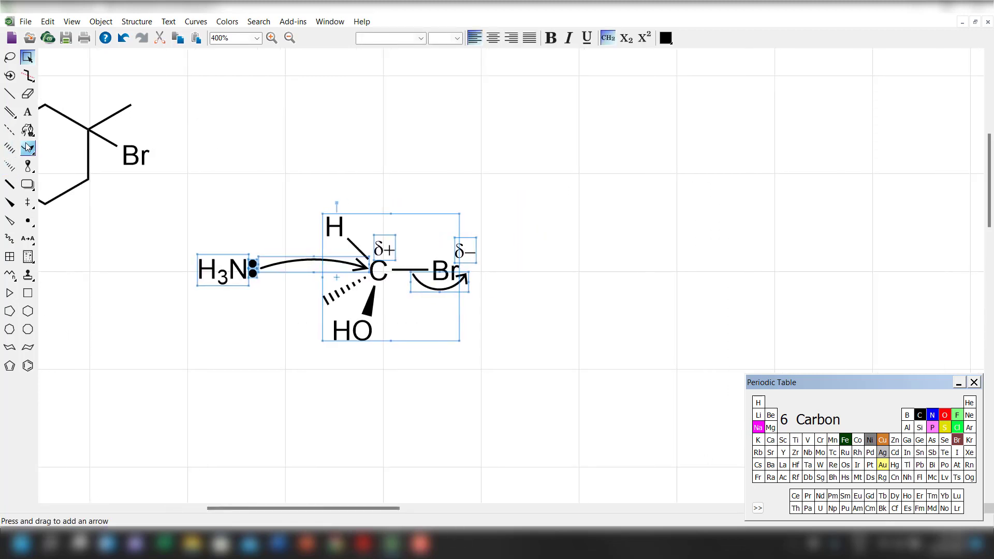
{"action": "left_click_drag", "start_coordinate": [28, 147], "coordinate": [83, 159]}
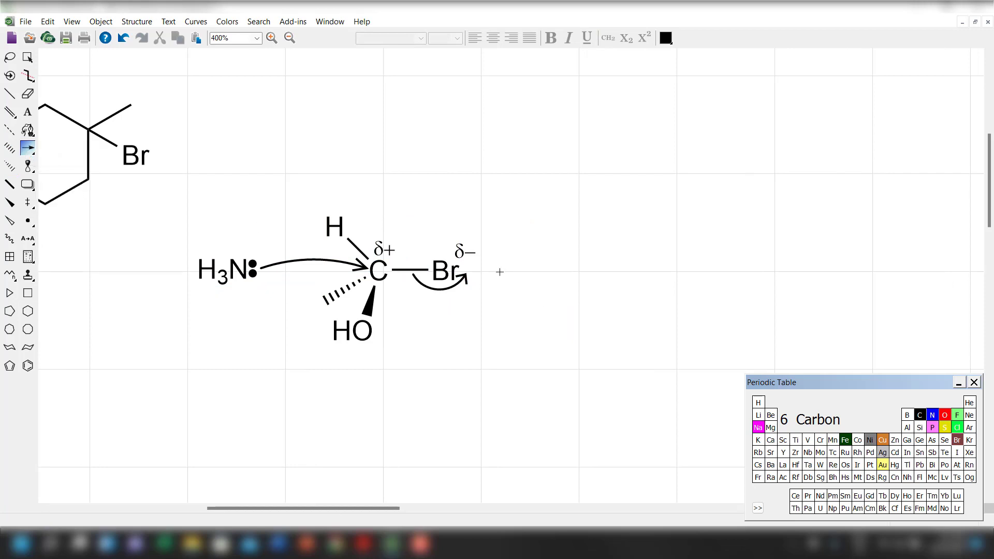
{"action": "left_click_drag", "start_coordinate": [500, 272], "coordinate": [583, 277]}
Draw a pair of square brackets right of the reaction arrow and add a double dagger at their upper-right corner.
{"action": "left_click_drag", "start_coordinate": [28, 202], "coordinate": [44, 207]}
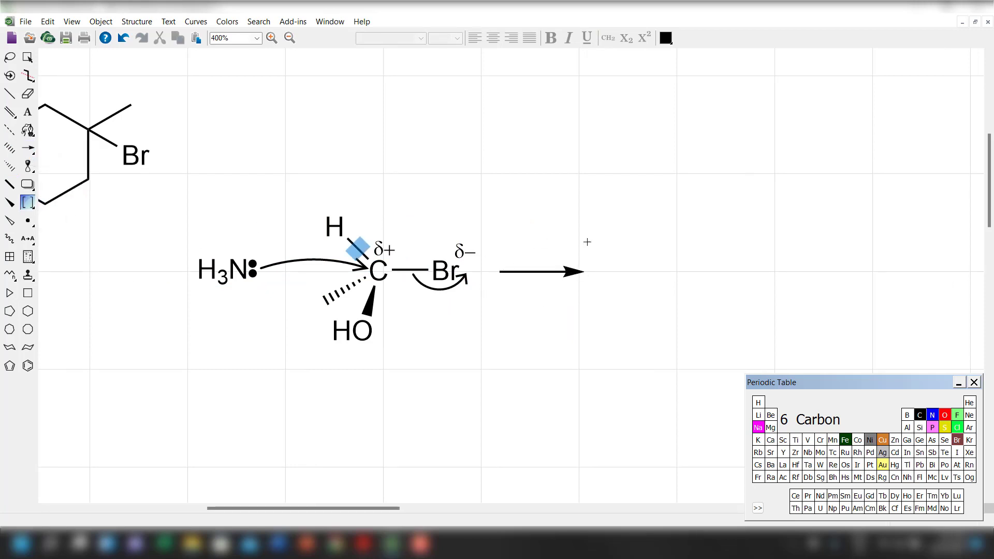
{"action": "left_click_drag", "start_coordinate": [593, 217], "coordinate": [800, 363]}
{"action": "left_click", "coordinate": [31, 59]}
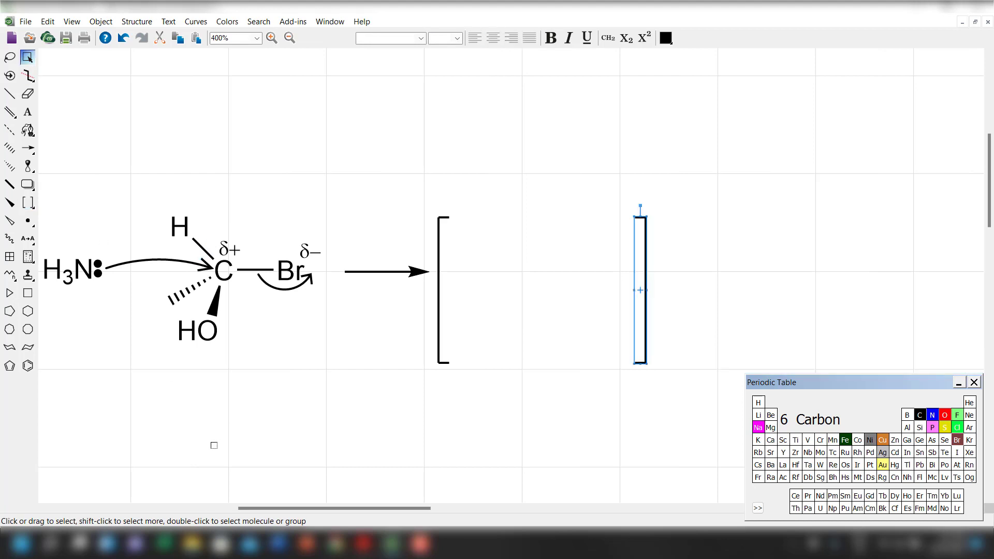
{"action": "left_click_drag", "start_coordinate": [37, 211], "coordinate": [107, 207]}
{"action": "left_click", "coordinate": [27, 57]}
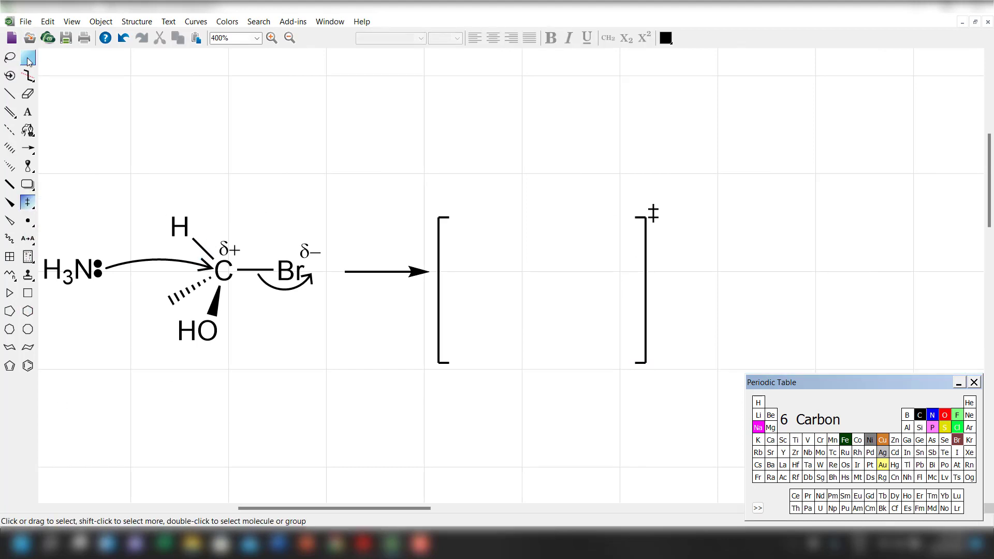
{"action": "left_click", "coordinate": [307, 409]}
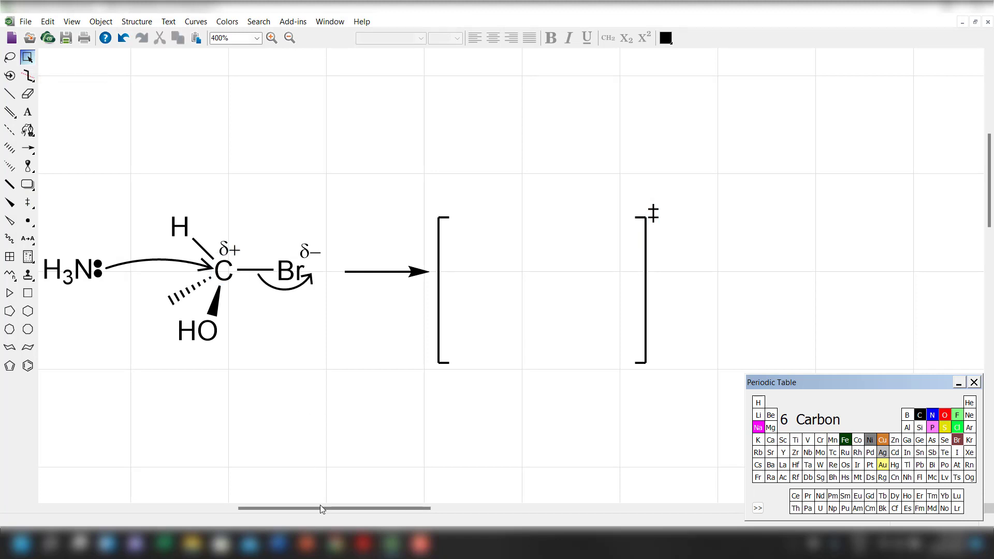
Copy the wedge-and-dash molecule with its δ labels and C–Br curved arrow into the square brackets.
{"action": "left_click_drag", "start_coordinate": [320, 504], "coordinate": [312, 505]}
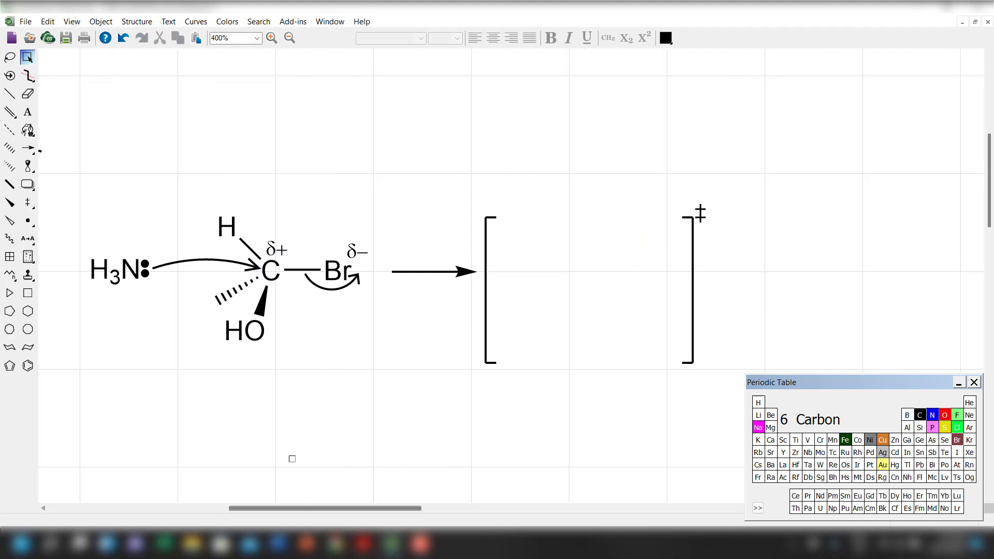
{"action": "left_click_drag", "start_coordinate": [308, 340], "coordinate": [368, 382]}
{"action": "mouse_move", "coordinate": [311, 311]}
{"action": "left_mouse_down"}
{"action": "mouse_move", "coordinate": [614, 340]}
{"action": "mouse_move", "coordinate": [620, 310]}
{"action": "mouse_move", "coordinate": [625, 325]}
{"action": "left_mouse_up"}
Erase the δ+ label, δ− label and curved arrow from the molecule inside the brackets.
{"action": "left_click", "coordinate": [27, 94]}
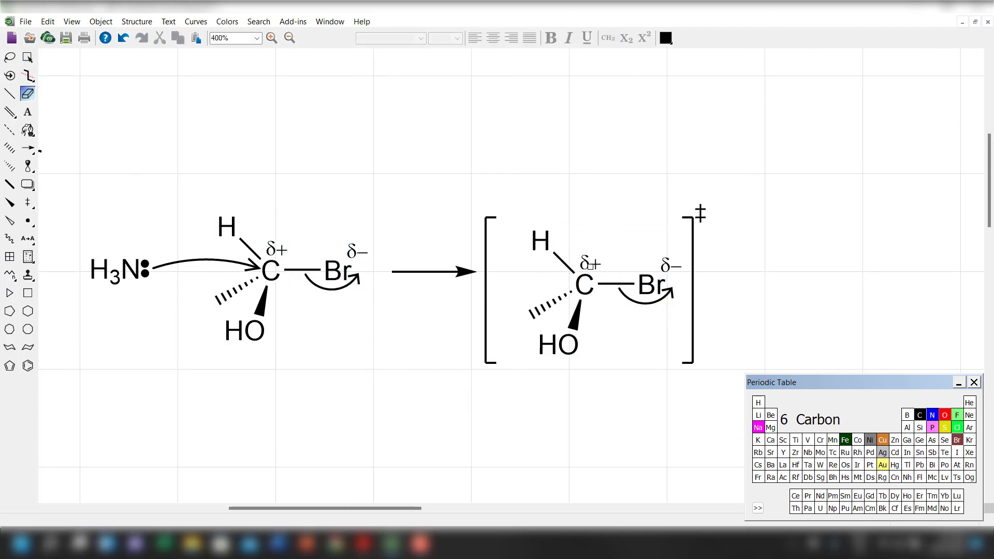
{"action": "left_click", "coordinate": [590, 266]}
{"action": "left_click", "coordinate": [655, 306]}
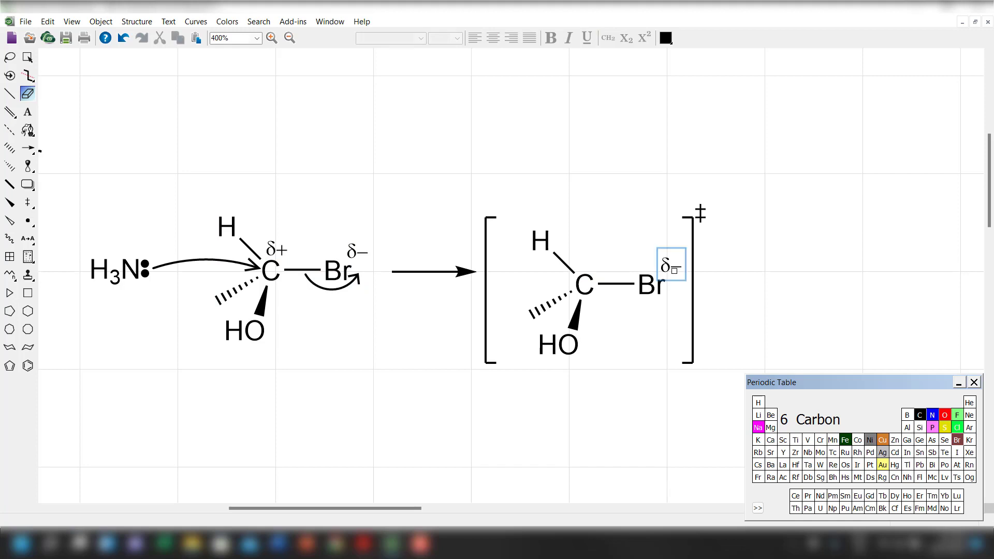
{"action": "left_click", "coordinate": [671, 266]}
Change the bracketed molecule's C–Br bond to a dashed bond and add a horizontal dashed bond to the left of C.
{"action": "left_click", "coordinate": [9, 130]}
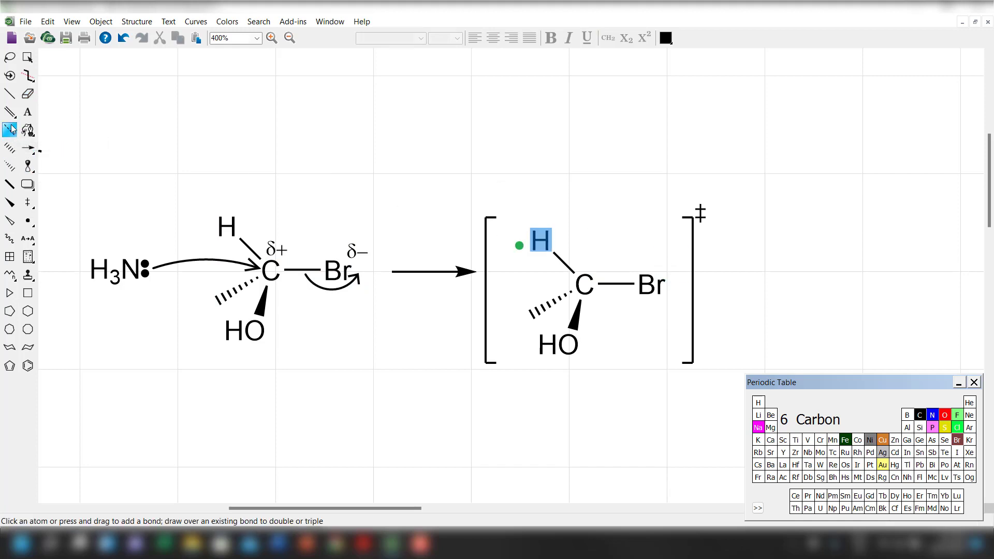
{"action": "left_click", "coordinate": [617, 285]}
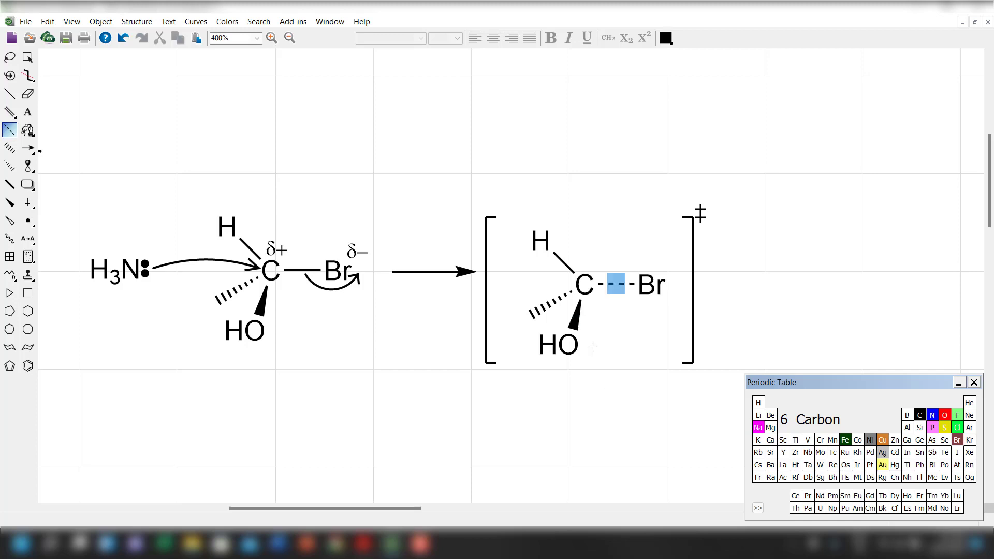
{"action": "left_click_drag", "start_coordinate": [584, 284], "coordinate": [517, 284]}
Turn off Interpret Chemically and Display Warnings for the central carbon inside the brackets.
{"action": "left_click", "coordinate": [29, 59]}
{"action": "left_click", "coordinate": [650, 402]}
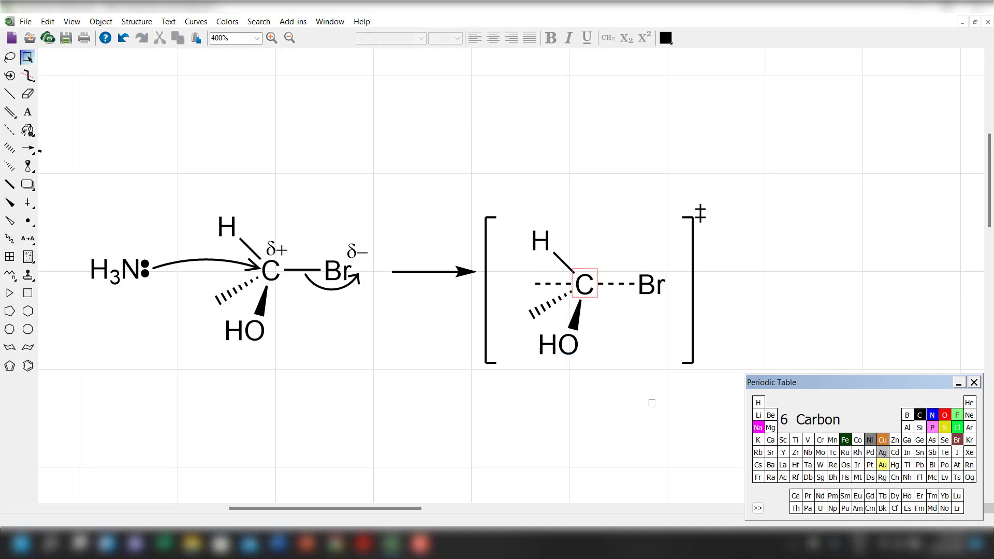
{"action": "right_click", "coordinate": [588, 295]}
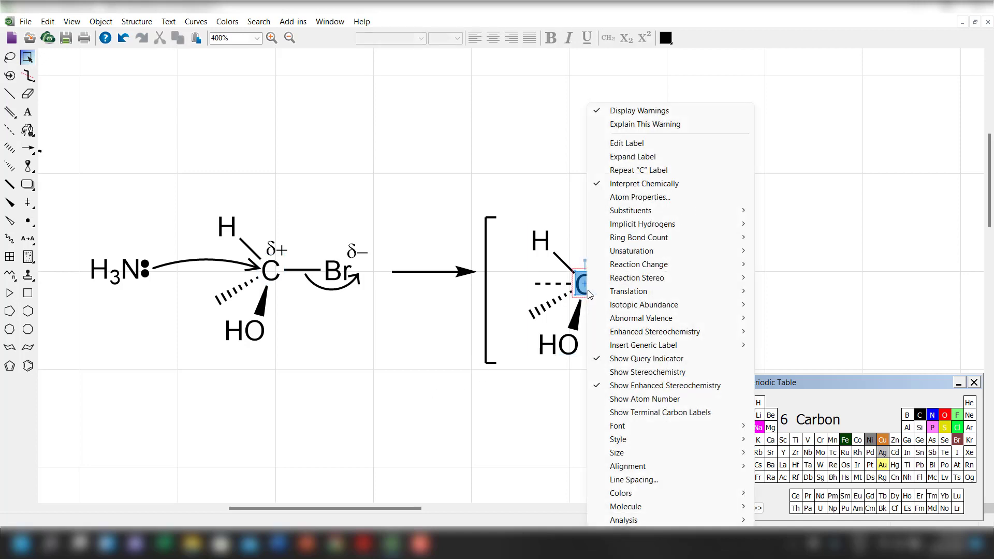
{"action": "left_click", "coordinate": [630, 188]}
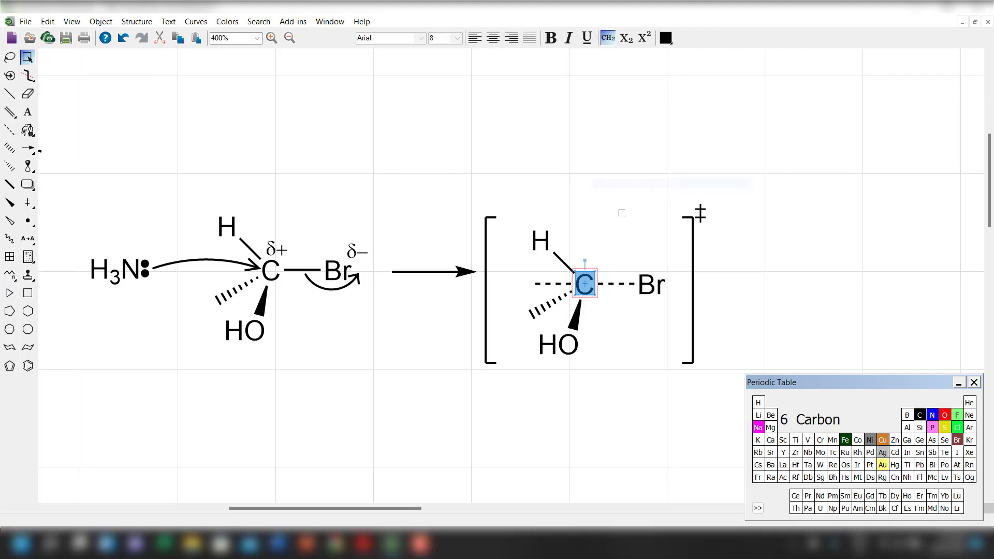
{"action": "right_click", "coordinate": [584, 283]}
{"action": "left_click", "coordinate": [630, 111]}
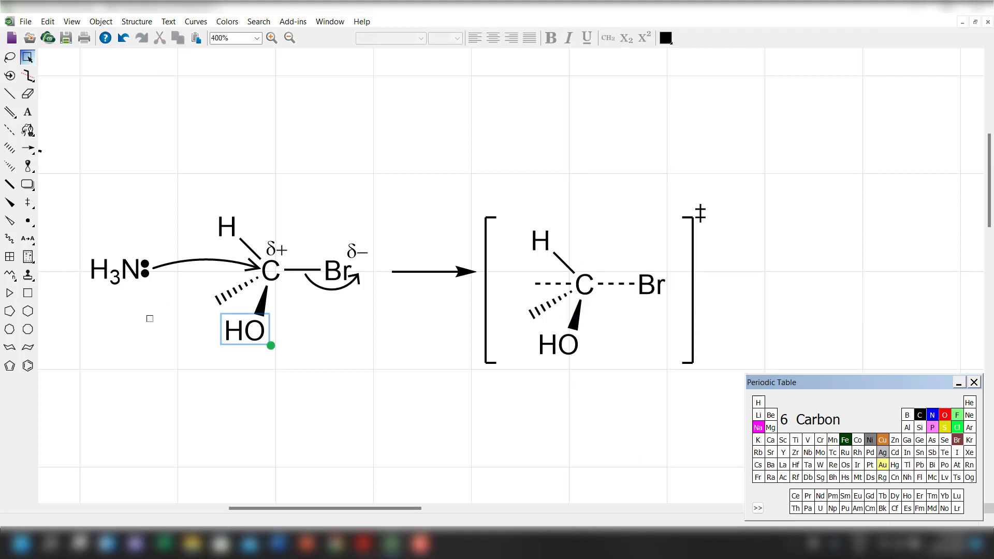
Place nitrogen at the free end of the left dashed bond and edit its label to H3N with a subscript 3.
{"action": "left_click", "coordinate": [936, 418]}
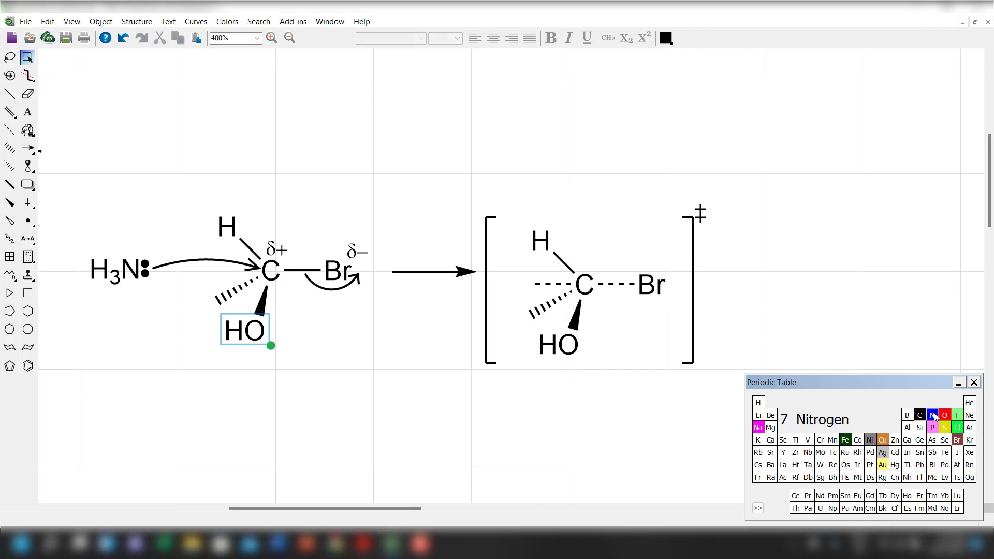
{"action": "left_click", "coordinate": [534, 284]}
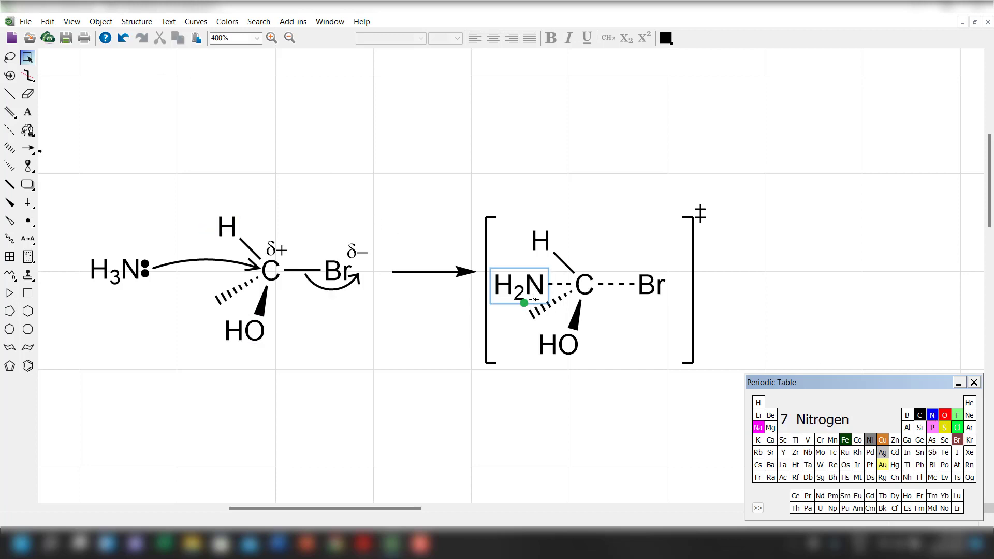
{"action": "left_click", "coordinate": [27, 112]}
{"action": "left_click", "coordinate": [526, 287]}
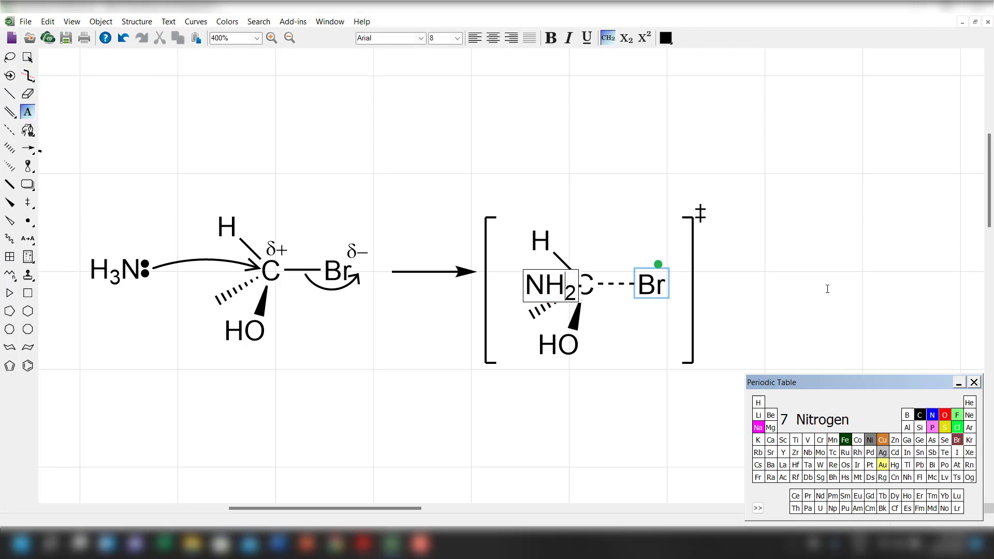
{"action": "key", "text": "shift+Left"}
{"action": "type", "text": "3"}
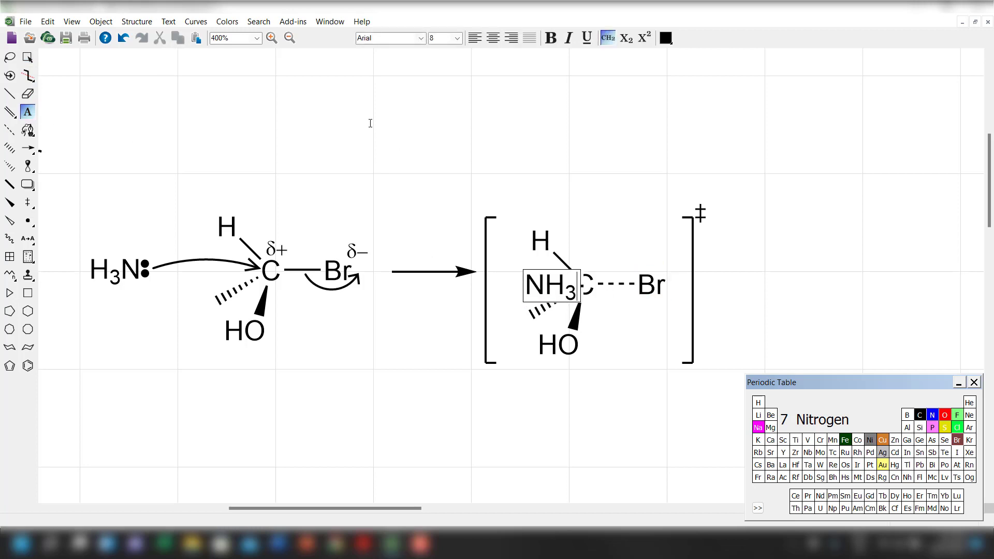
{"action": "left_click", "coordinate": [27, 58]}
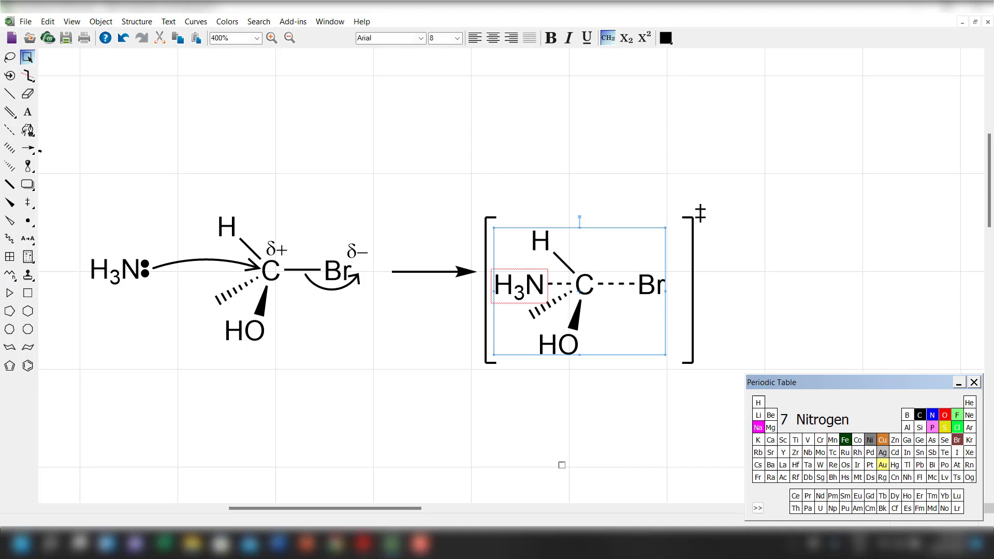
Turn off Interpret Chemically and Display Warnings for the H3N label inside the brackets.
{"action": "right_click", "coordinate": [530, 286]}
{"action": "left_click", "coordinate": [585, 184]}
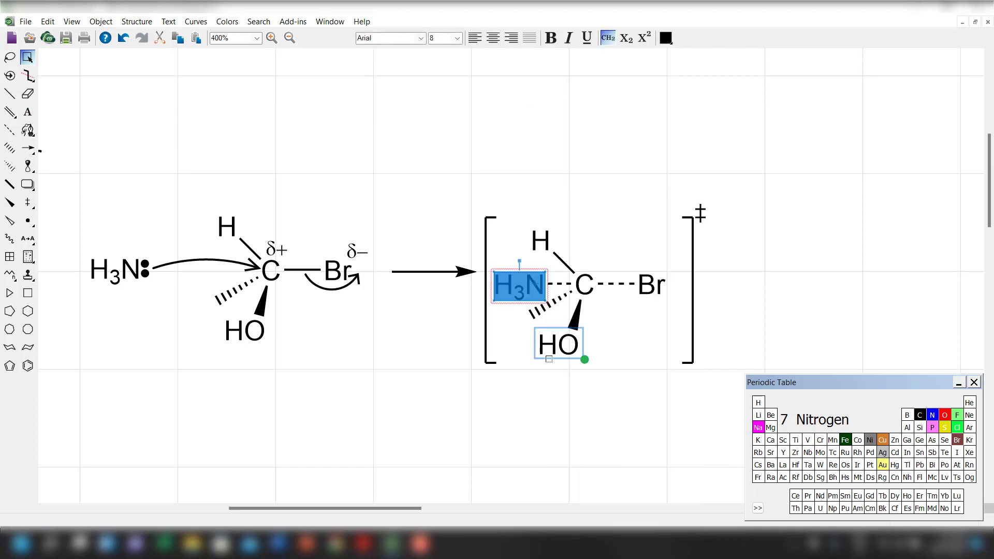
{"action": "right_click", "coordinate": [541, 287]}
{"action": "left_click", "coordinate": [593, 110]}
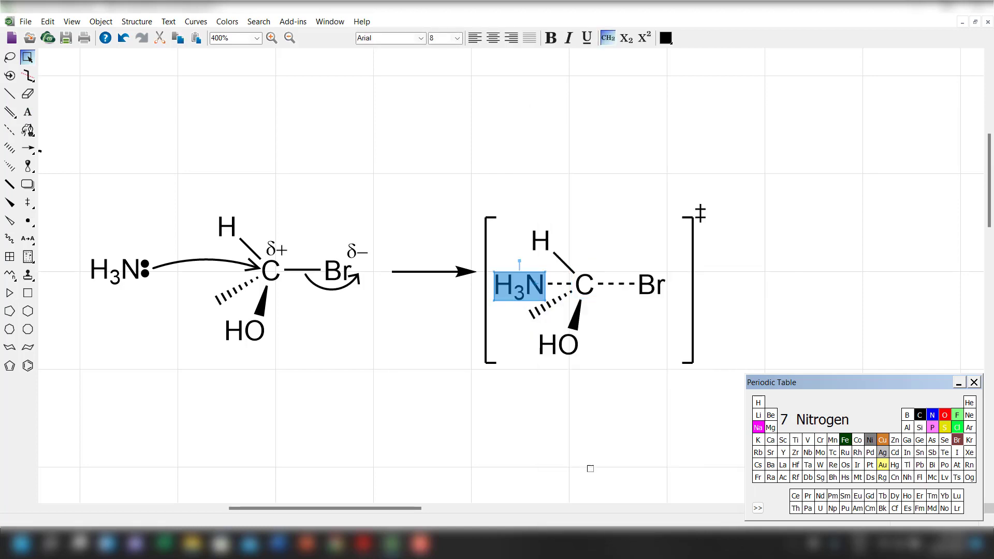
{"action": "left_click", "coordinate": [588, 468]}
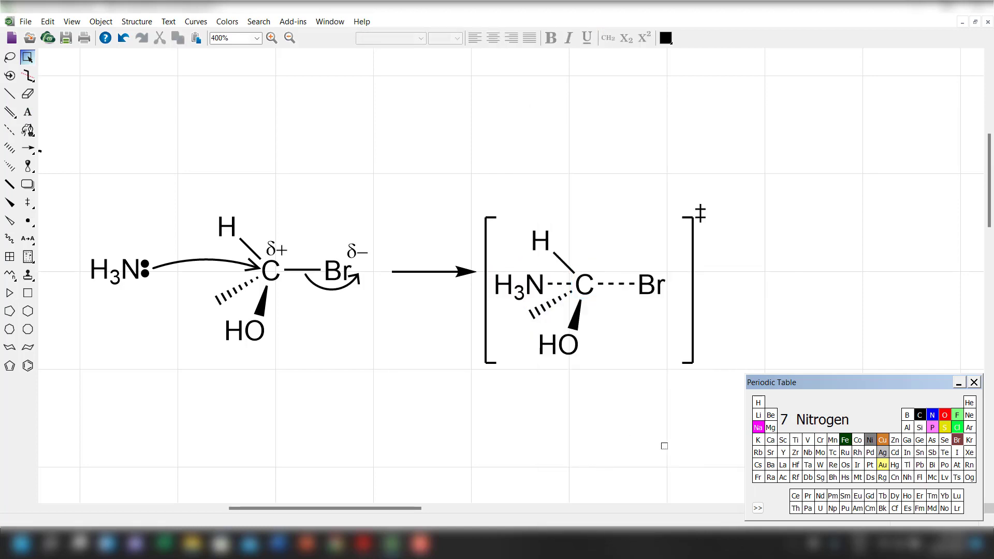
{"action": "double_click", "coordinate": [543, 240]}
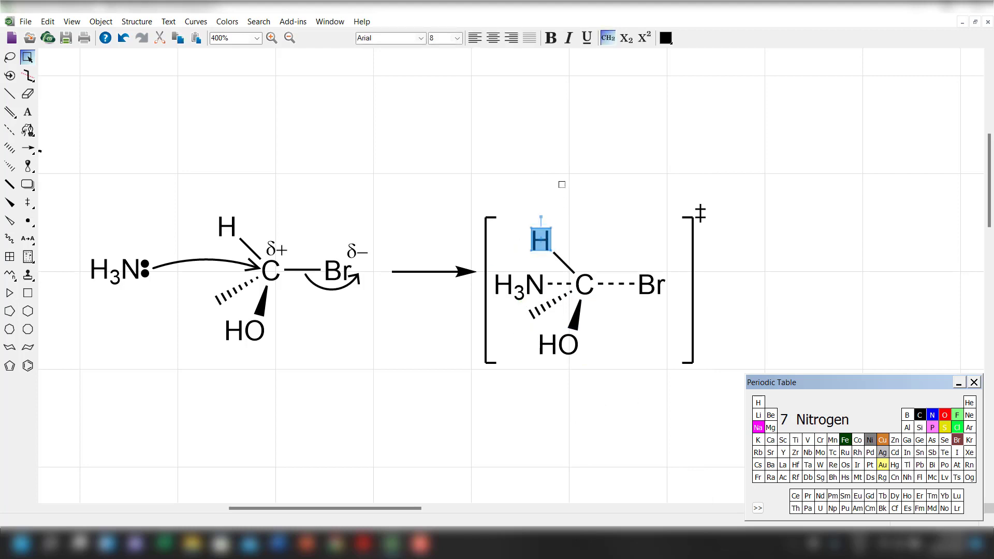
{"action": "left_click", "coordinate": [566, 205]}
{"action": "left_click_drag", "start_coordinate": [544, 236], "coordinate": [585, 234]}
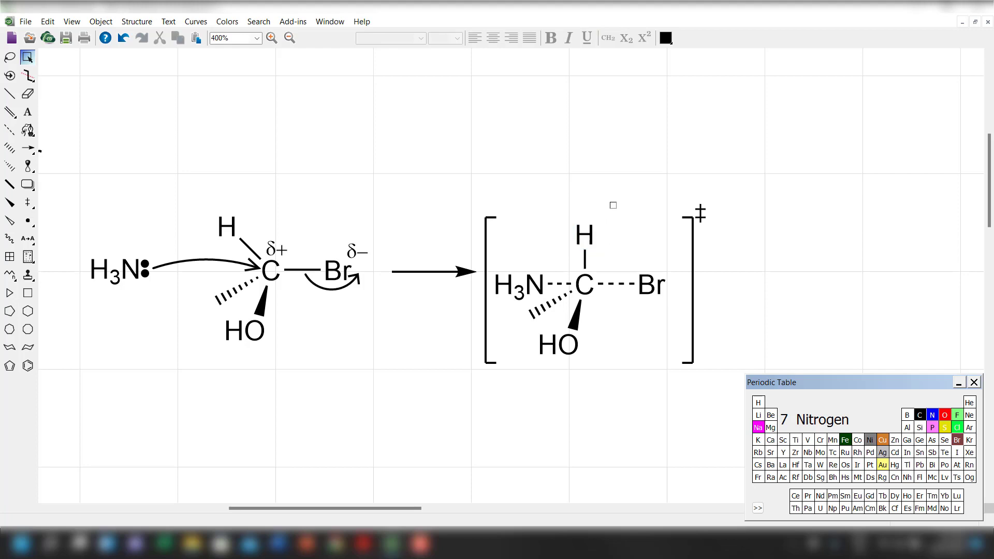
{"action": "key", "text": "ctrl+z"}
Nudge the bracketed molecule's H atom in small increments until it stands directly above the central carbon.
{"action": "left_click", "coordinate": [542, 248]}
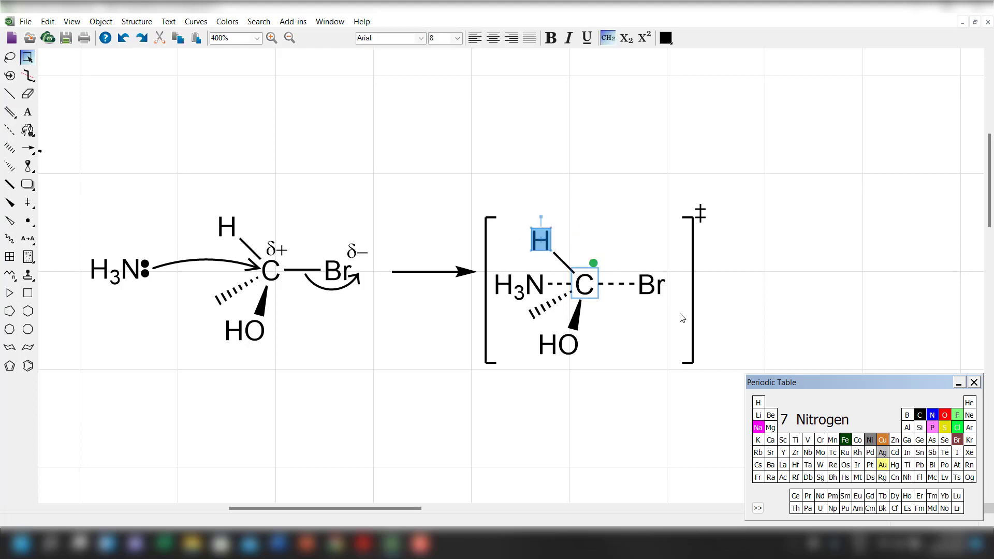
{"action": "left_click", "coordinate": [564, 163]}
{"action": "left_click", "coordinate": [541, 242]}
{"action": "left_click", "coordinate": [947, 245]}
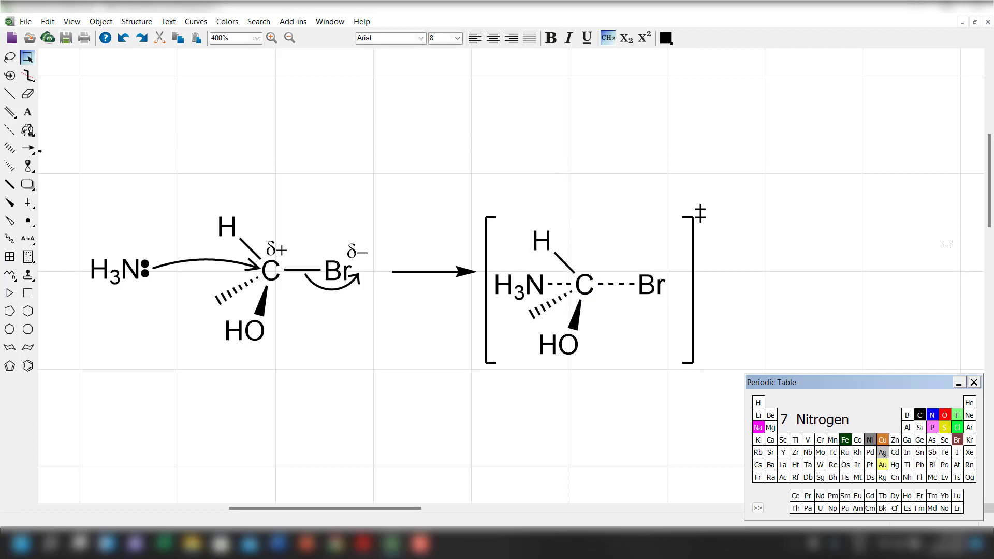
{"action": "key", "text": "Right"}
{"action": "key", "text": "Right"}
{"action": "key", "text": "Right"}
{"action": "key", "text": "Right"}
{"action": "key", "text": "Right"}
{"action": "key", "text": "Right"}
{"action": "key", "text": "Right"}
{"action": "key", "text": "Right"}
{"action": "key", "text": "Right"}
{"action": "key", "text": "Right"}
{"action": "key", "text": "Right"}
{"action": "key", "text": "Right"}
{"action": "key", "text": "Right"}
{"action": "key", "text": "Right"}
{"action": "key", "text": "Right"}
{"action": "key", "text": "Right"}
{"action": "key", "text": "Right"}
{"action": "key", "text": "Right"}
{"action": "key", "text": "Right"}
{"action": "key", "text": "Right"}
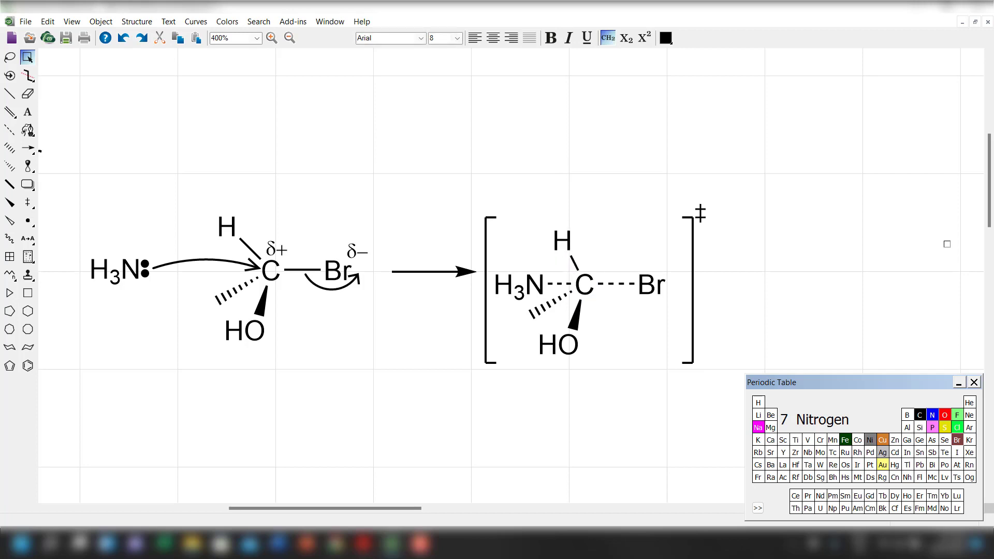
{"action": "key", "text": "ctrl+y"}
{"action": "key", "text": "ctrl+y"}
{"action": "key", "text": "ctrl+y"}
{"action": "key", "text": "ctrl+y"}
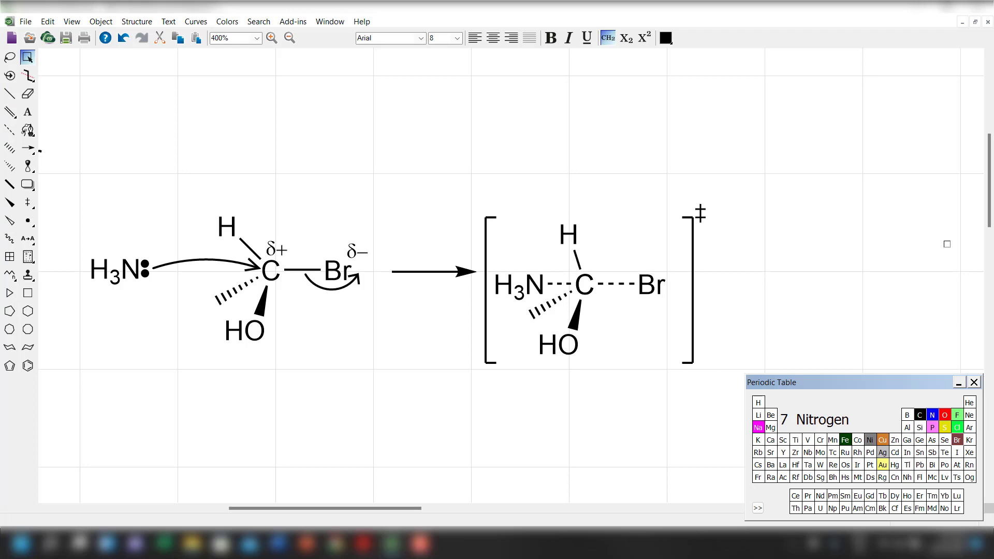
{"action": "key", "text": "Up"}
{"action": "key", "text": "Up"}
{"action": "key", "text": "Up"}
{"action": "key", "text": "Up"}
{"action": "key", "text": "Up"}
{"action": "key", "text": "Up"}
{"action": "key", "text": "Up"}
{"action": "key", "text": "Up"}
{"action": "key", "text": "Up"}
{"action": "key", "text": "Up"}
{"action": "key", "text": "Right"}
{"action": "key", "text": "Right"}
{"action": "key", "text": "Right"}
{"action": "key", "text": "Right"}
{"action": "key", "text": "Right"}
{"action": "key", "text": "Right"}
{"action": "key", "text": "Right"}
{"action": "key", "text": "Right"}
{"action": "key", "text": "Right"}
{"action": "key", "text": "Right"}
{"action": "key", "text": "Right"}
{"action": "key", "text": "Right"}
{"action": "key", "text": "Right"}
{"action": "key", "text": "Right"}
{"action": "key", "text": "Right"}
{"action": "key", "text": "Right"}
{"action": "key", "text": "Right"}
{"action": "key", "text": "Right"}
{"action": "key", "text": "Right"}
{"action": "key", "text": "Right"}
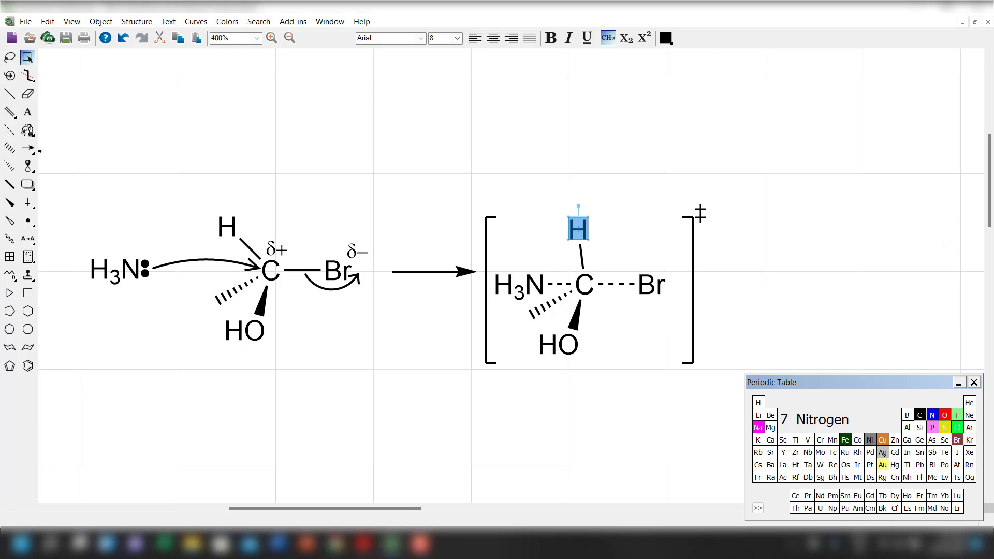
{"action": "key", "text": "Up"}
{"action": "key", "text": "Up"}
{"action": "key", "text": "Up"}
{"action": "key", "text": "Up"}
{"action": "key", "text": "Up"}
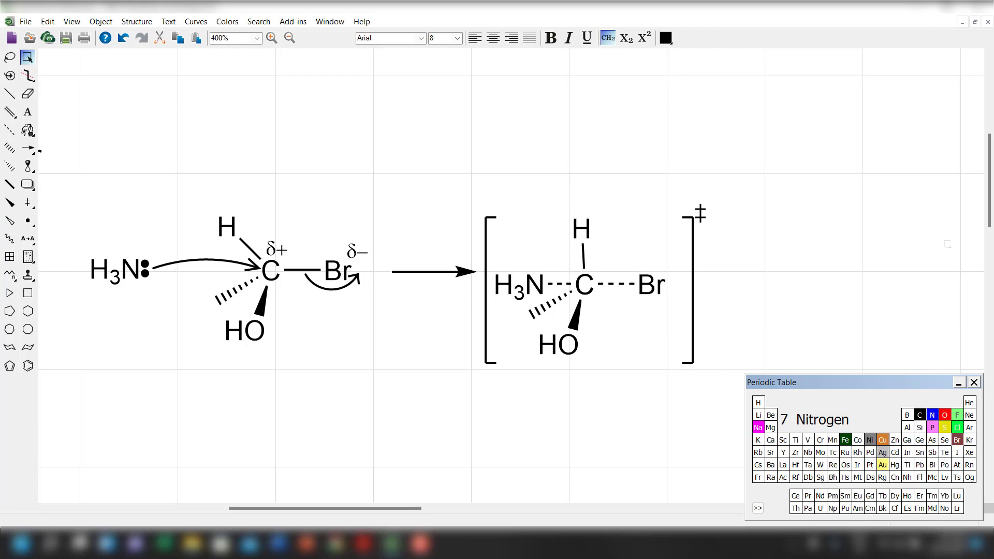
{"action": "key", "text": "Right"}
{"action": "key", "text": "Up"}
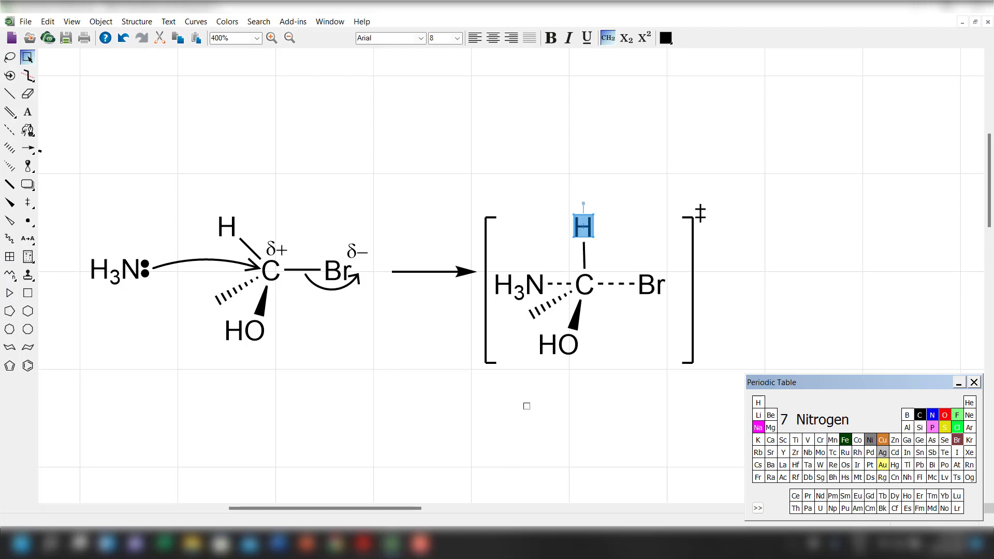
Swing the bracketed molecule's wedged OH group to the carbon's lower right and its hashed bond steeply down to the lower left.
{"action": "left_click", "coordinate": [564, 349]}
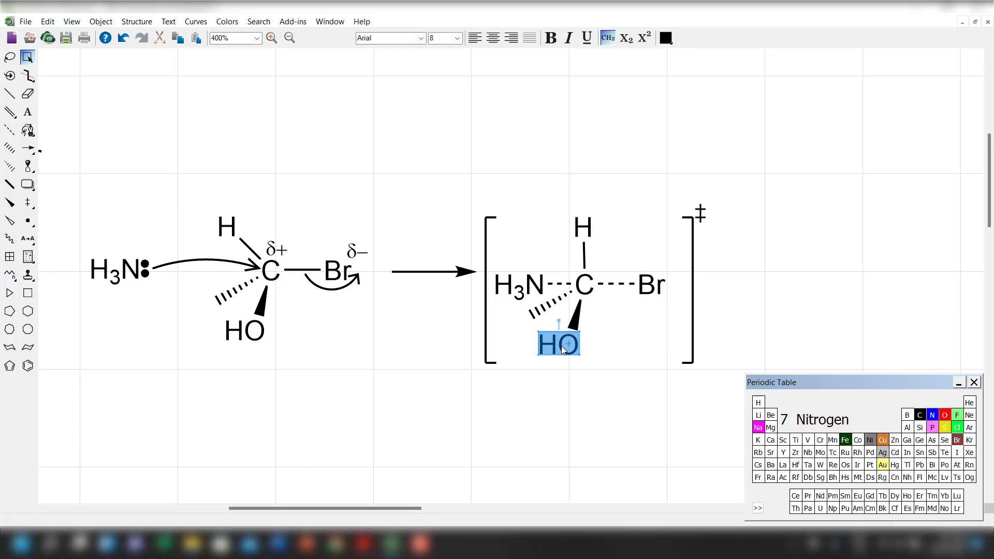
{"action": "left_click_drag", "start_coordinate": [563, 349], "coordinate": [617, 354]}
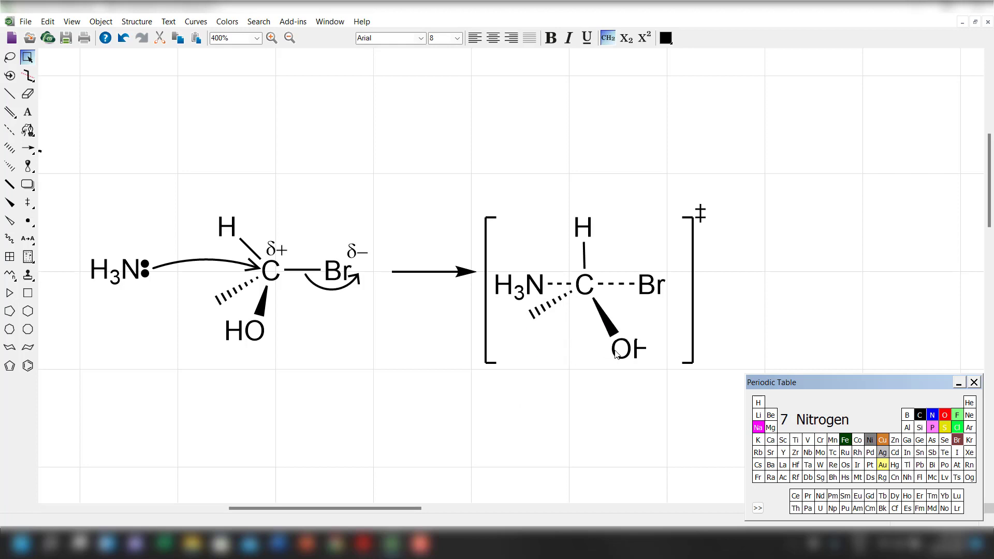
{"action": "left_click", "coordinate": [532, 320]}
{"action": "left_click_drag", "start_coordinate": [530, 314], "coordinate": [558, 338]}
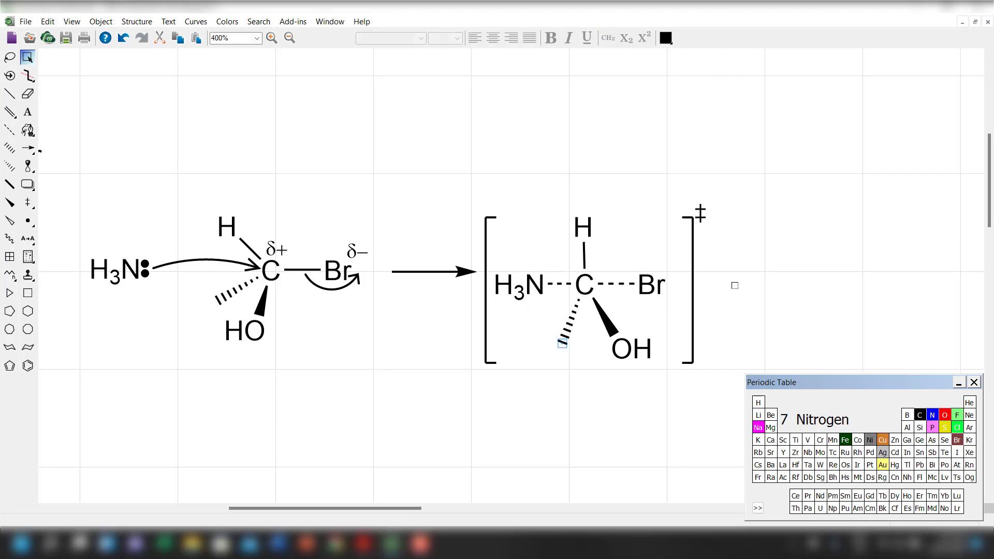
Lengthen both dashed bonds inside the brackets by moving Br and H3N outward from the central carbon.
{"action": "left_click", "coordinate": [666, 291]}
{"action": "left_click", "coordinate": [665, 288]}
{"action": "mouse_move", "coordinate": [658, 288]}
{"action": "left_mouse_down"}
{"action": "mouse_move", "coordinate": [642, 288]}
{"action": "mouse_move", "coordinate": [665, 289]}
{"action": "left_mouse_up"}
{"action": "left_click", "coordinate": [513, 293]}
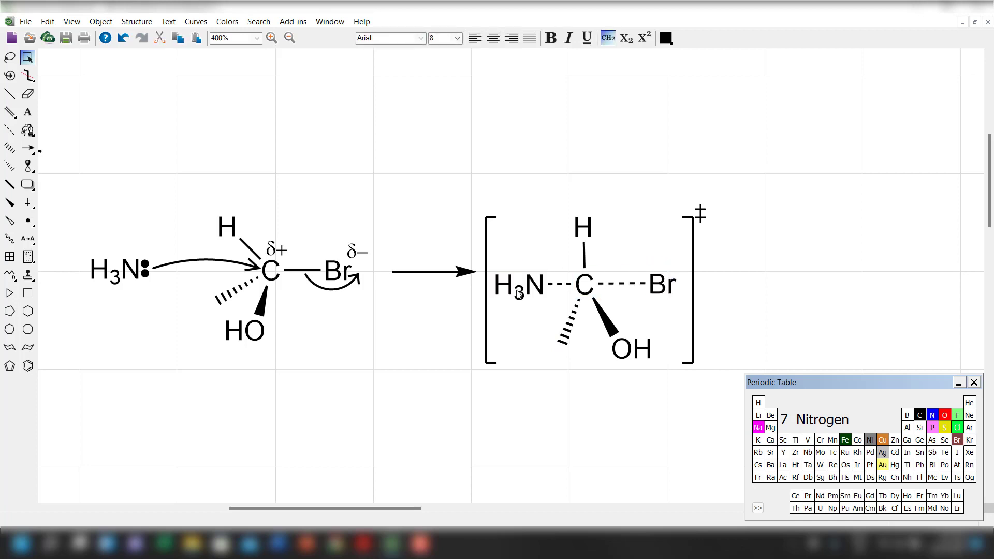
{"action": "left_click", "coordinate": [518, 294]}
{"action": "left_click_drag", "start_coordinate": [536, 289], "coordinate": [521, 293]}
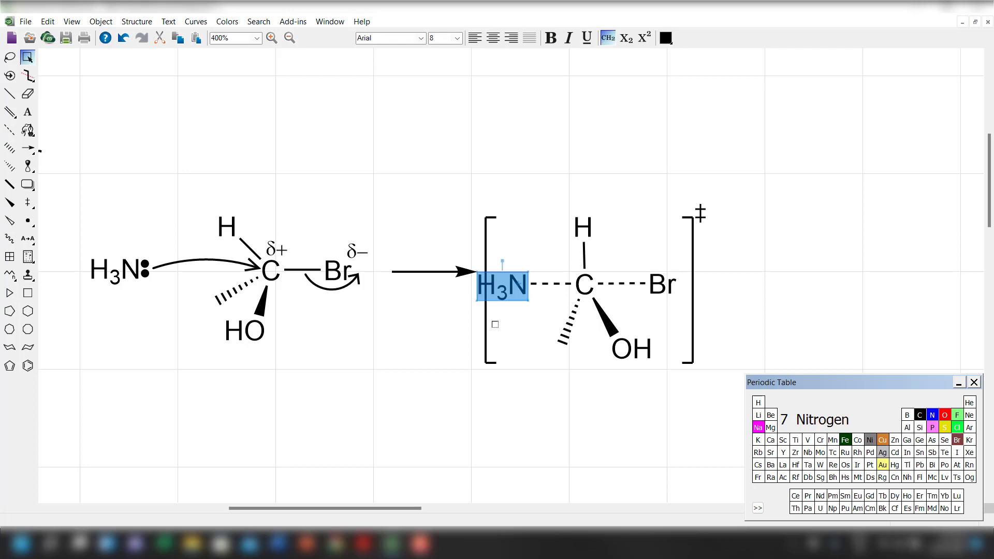
Move the whole bracketed transition state farther from the reaction arrow and shift its left bracket outward past H3N.
{"action": "left_click_drag", "start_coordinate": [470, 202], "coordinate": [717, 394]}
{"action": "left_click_drag", "start_coordinate": [618, 300], "coordinate": [702, 305]}
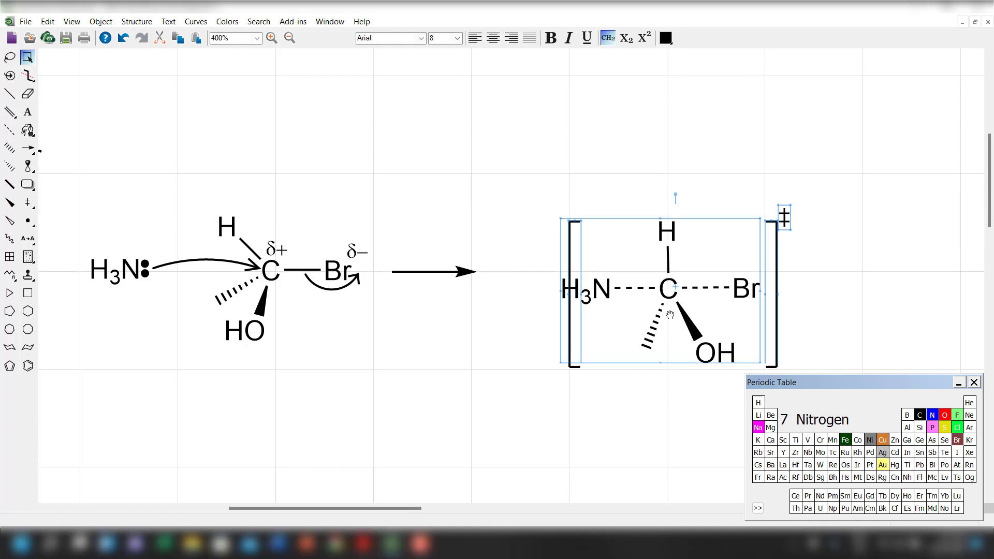
{"action": "left_click", "coordinate": [577, 378]}
{"action": "left_click", "coordinate": [573, 368]}
{"action": "left_click_drag", "start_coordinate": [573, 358], "coordinate": [558, 359]}
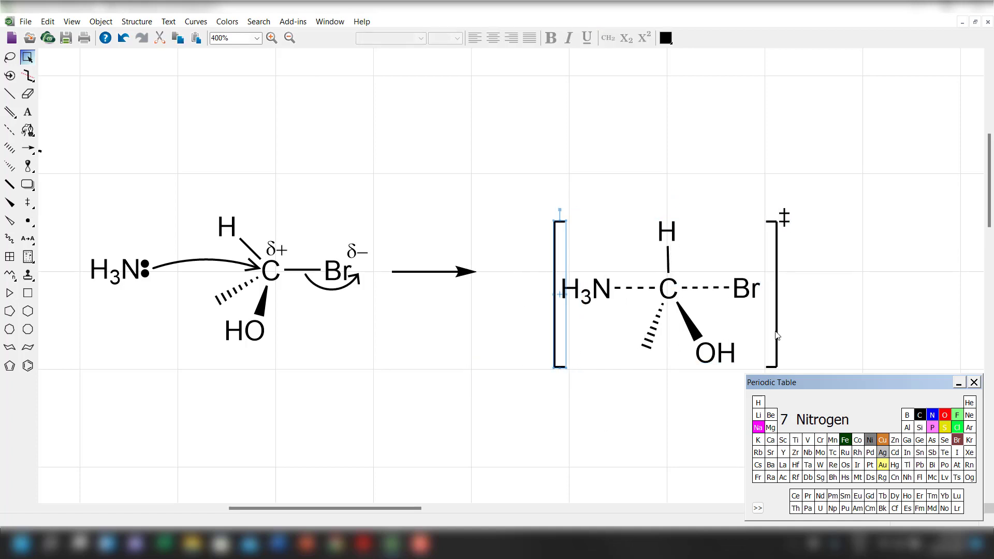
Bring the right bracket and ‡ symbol slightly closer to Br and move the whole transition state back beside the reaction arrow.
{"action": "left_click_drag", "start_coordinate": [776, 335], "coordinate": [772, 336]}
{"action": "left_click", "coordinate": [785, 226]}
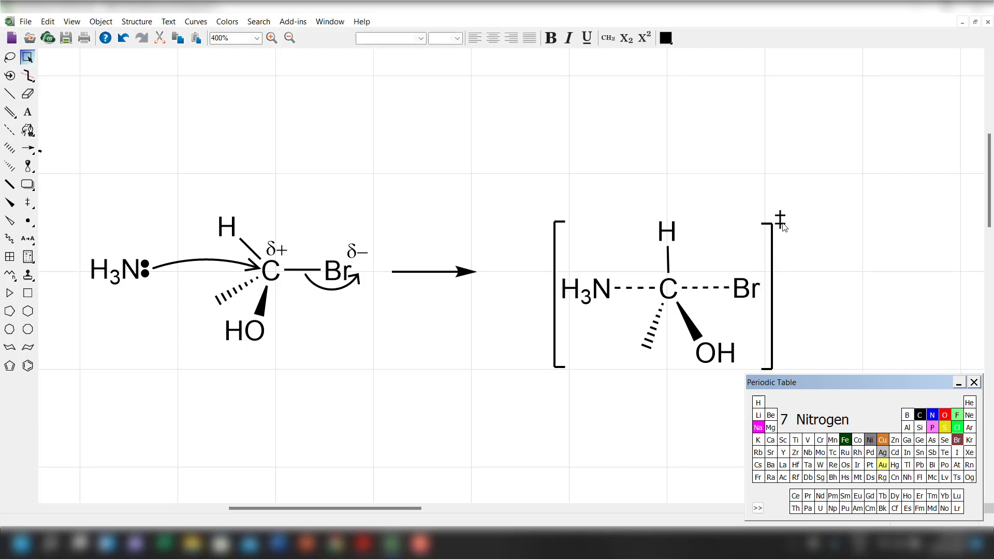
{"action": "left_click", "coordinate": [784, 225]}
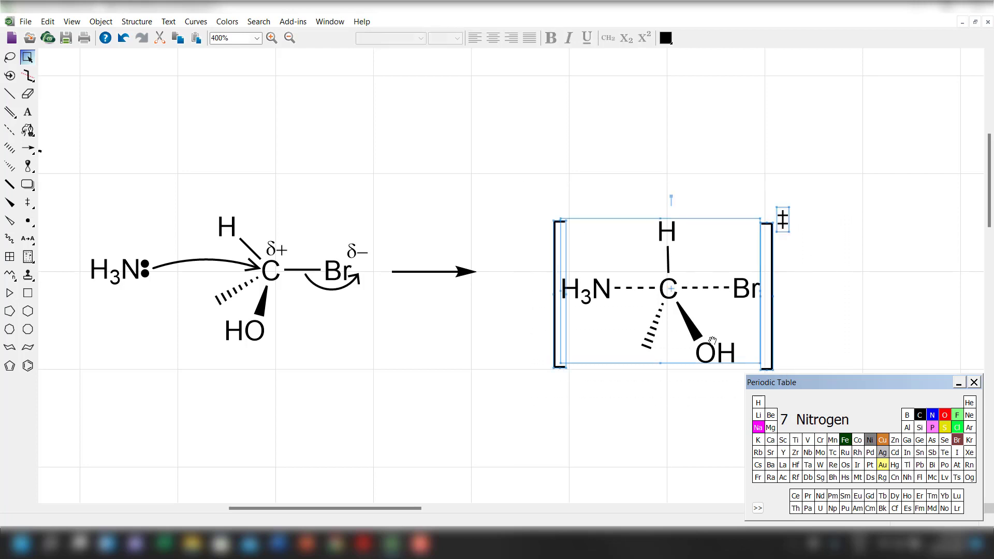
{"action": "left_click_drag", "start_coordinate": [675, 310], "coordinate": [617, 297]}
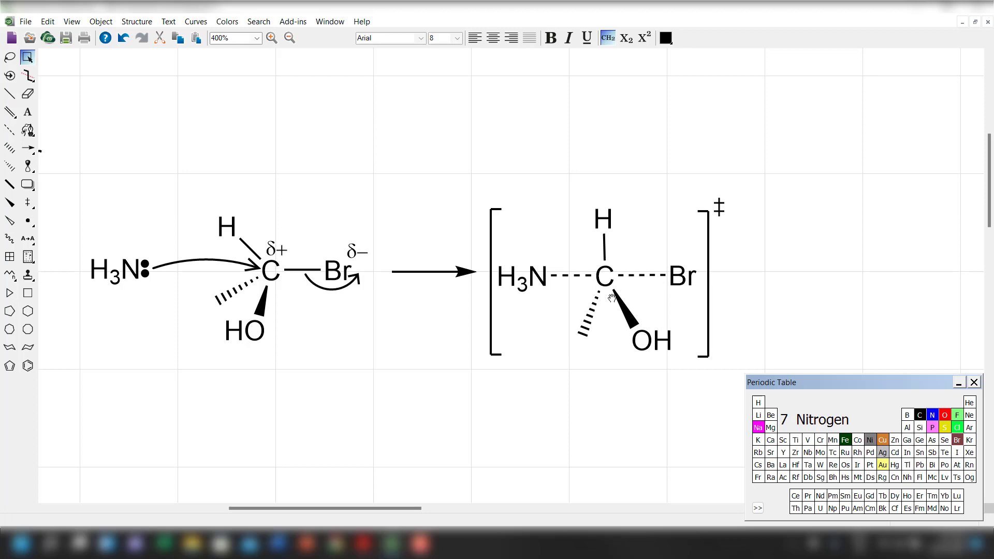
{"action": "left_click", "coordinate": [612, 298]}
Place a copy of the reaction arrow to the right of the bracketed transition state, level with the original.
{"action": "left_click_drag", "start_coordinate": [383, 509], "coordinate": [390, 508]}
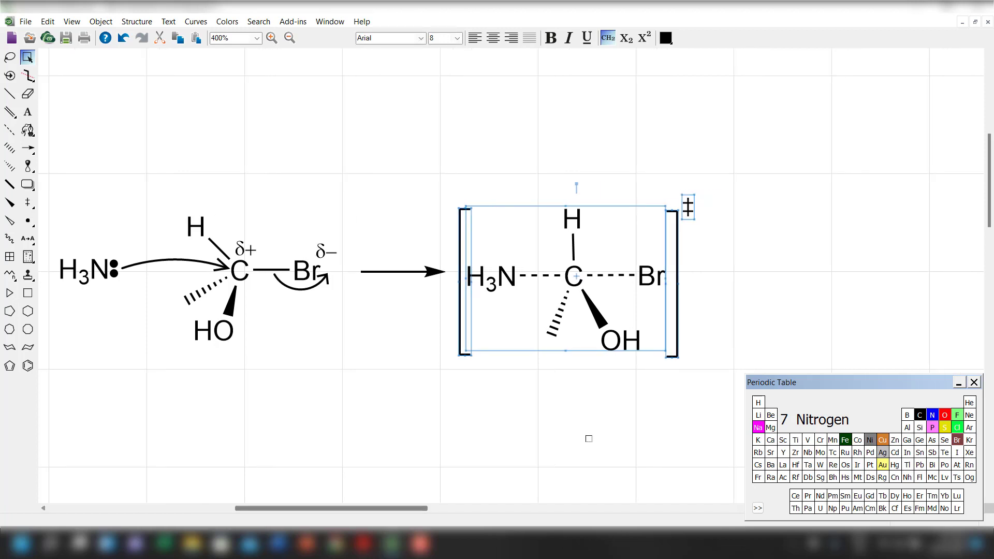
{"action": "left_click", "coordinate": [855, 273]}
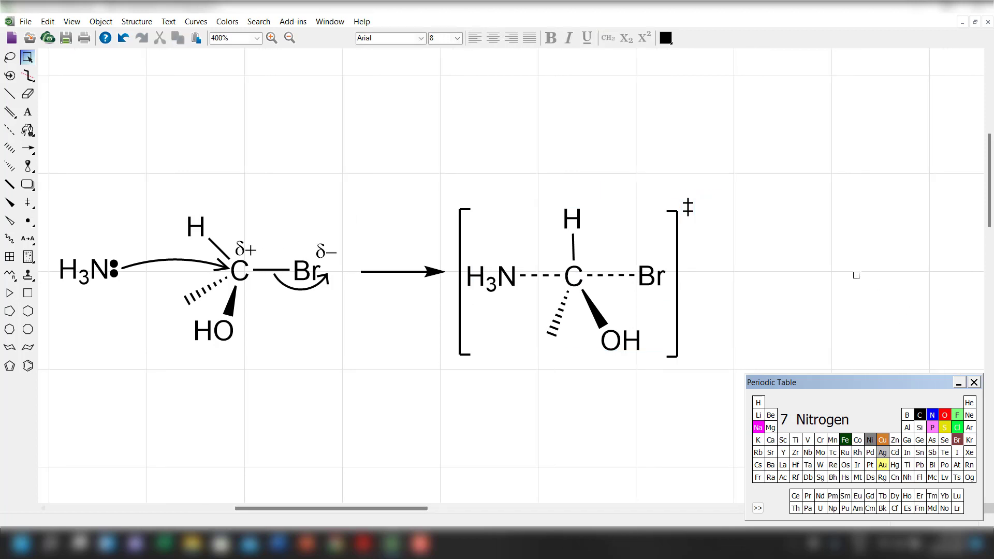
{"action": "left_click", "coordinate": [430, 273]}
{"action": "left_click_drag", "start_coordinate": [430, 272], "coordinate": [774, 273]}
{"action": "left_click", "coordinate": [382, 406]}
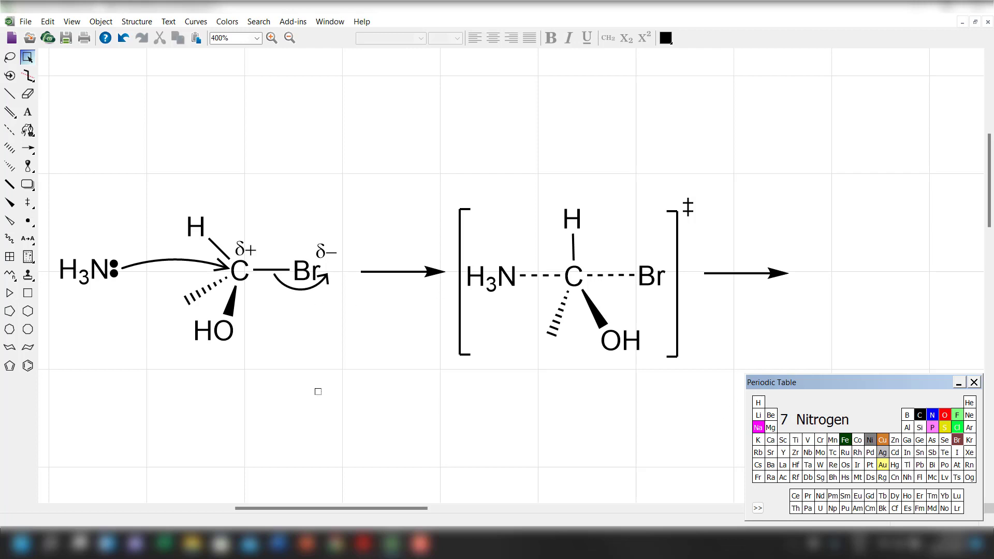
Place a copy of the starting C–Br molecule with its partial charges and curved arrow in the empty space below the reaction scheme.
{"action": "left_click", "coordinate": [195, 222]}
{"action": "left_click_drag", "start_coordinate": [163, 187], "coordinate": [343, 394]}
{"action": "left_click_drag", "start_coordinate": [261, 317], "coordinate": [385, 448]}
{"action": "scroll", "coordinate": [382, 424], "scroll_direction": "down", "scroll_amount": 1}
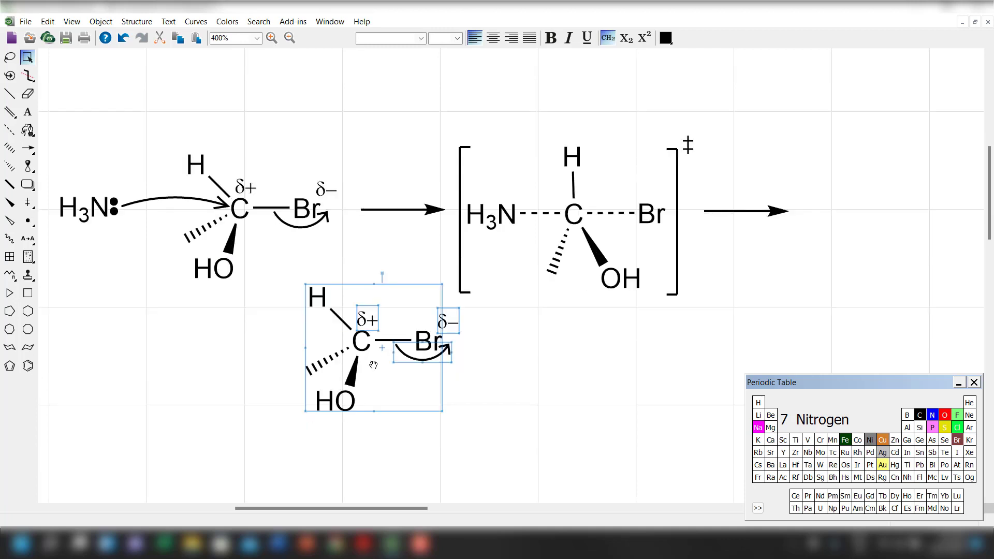
{"action": "left_click_drag", "start_coordinate": [375, 364], "coordinate": [361, 400]}
Erase the δ+ label, δ− label and curved arrow from the copied molecule below the scheme.
{"action": "left_click", "coordinate": [28, 93]}
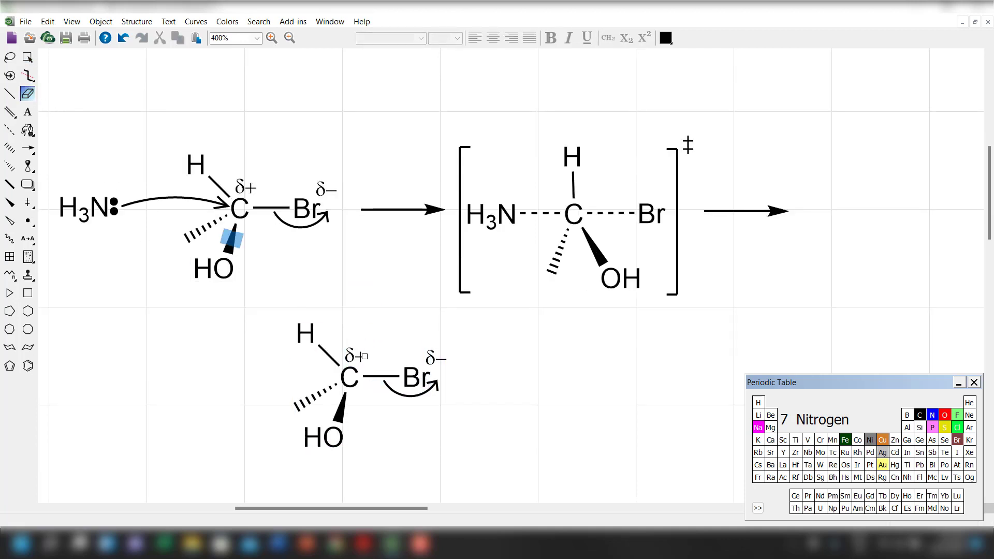
{"action": "left_click", "coordinate": [355, 355]}
{"action": "left_click", "coordinate": [436, 359]}
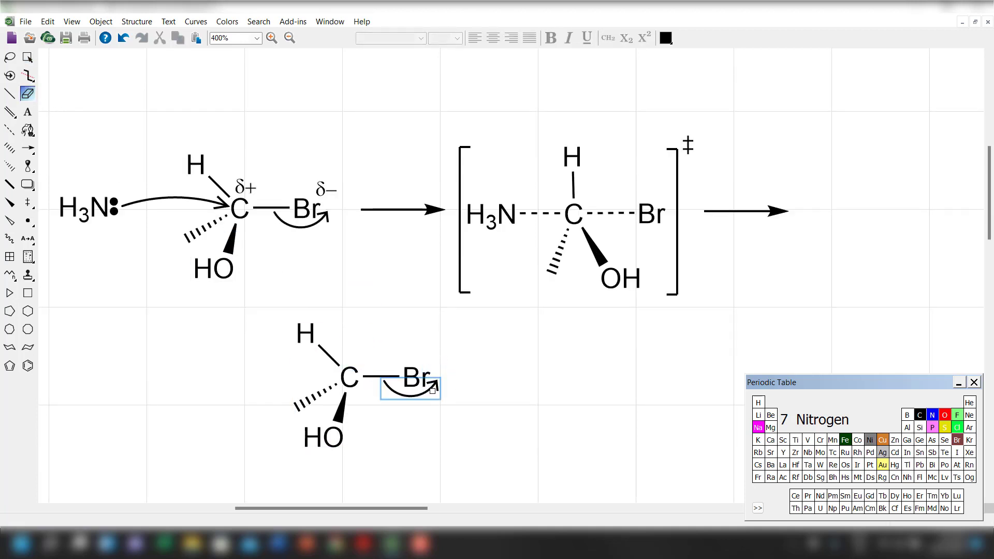
{"action": "left_click", "coordinate": [437, 389]}
Flip the copied molecule below the scheme horizontally.
{"action": "left_click", "coordinate": [27, 57]}
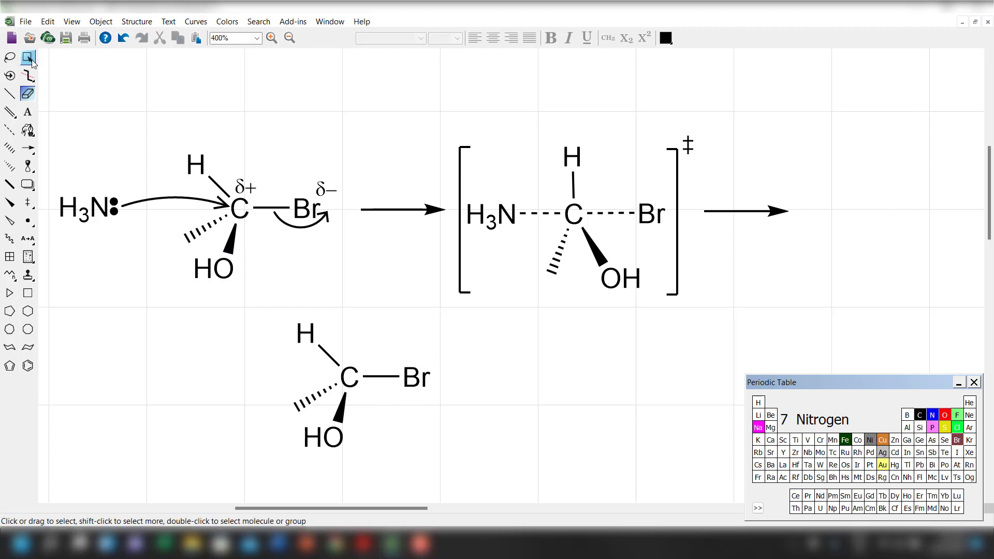
{"action": "left_click", "coordinate": [340, 435]}
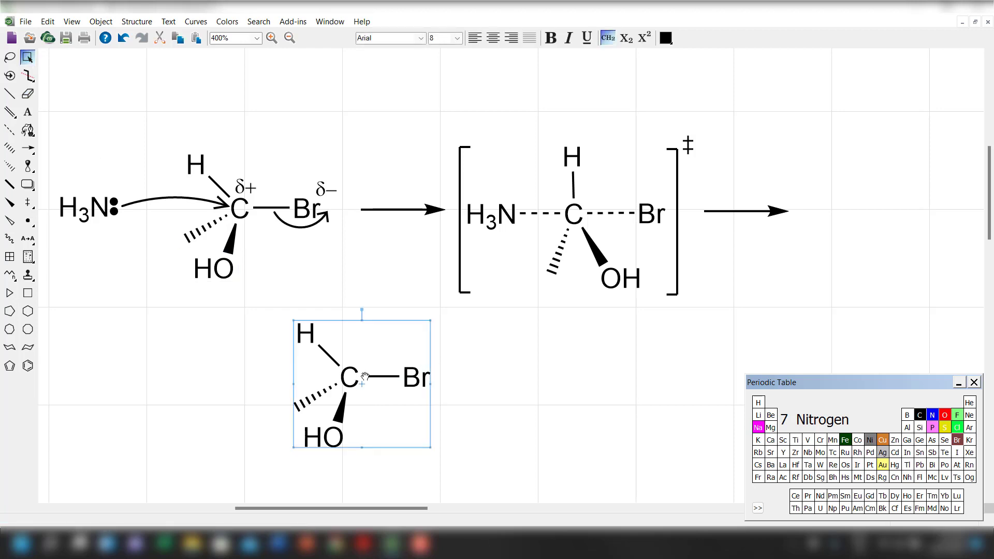
{"action": "left_click", "coordinate": [103, 23]}
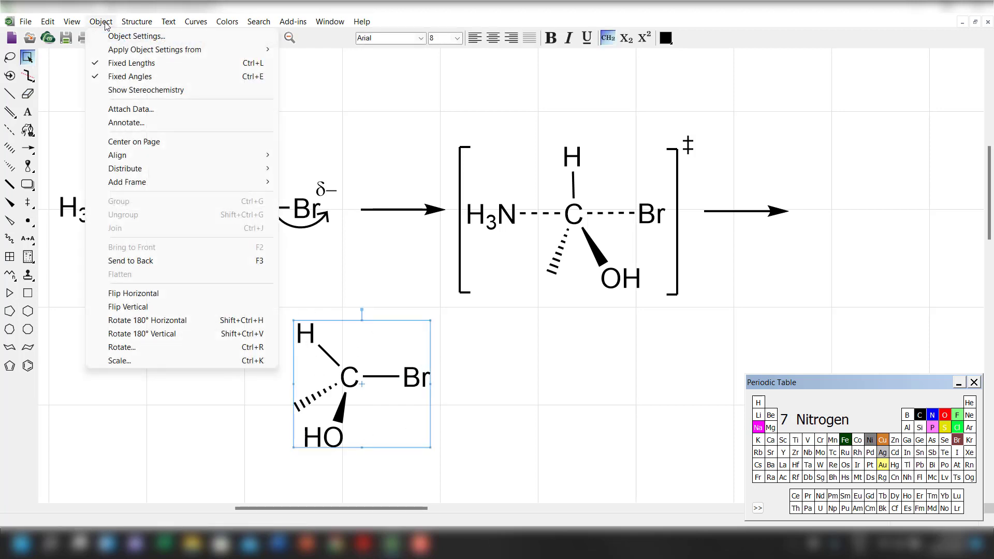
{"action": "left_click", "coordinate": [140, 294]}
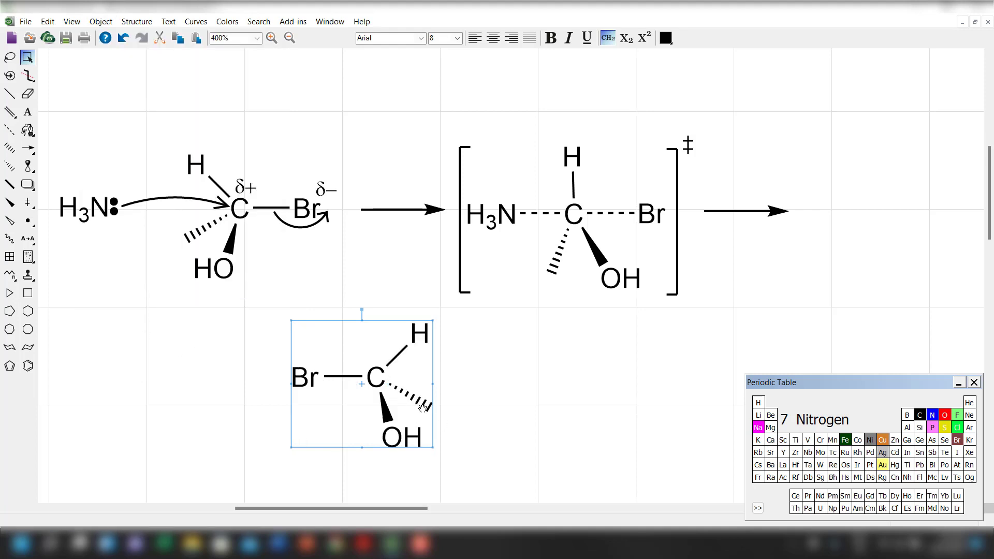
Replace the flipped molecule's Br label with H3N, using a subscript 3.
{"action": "left_click", "coordinate": [27, 112]}
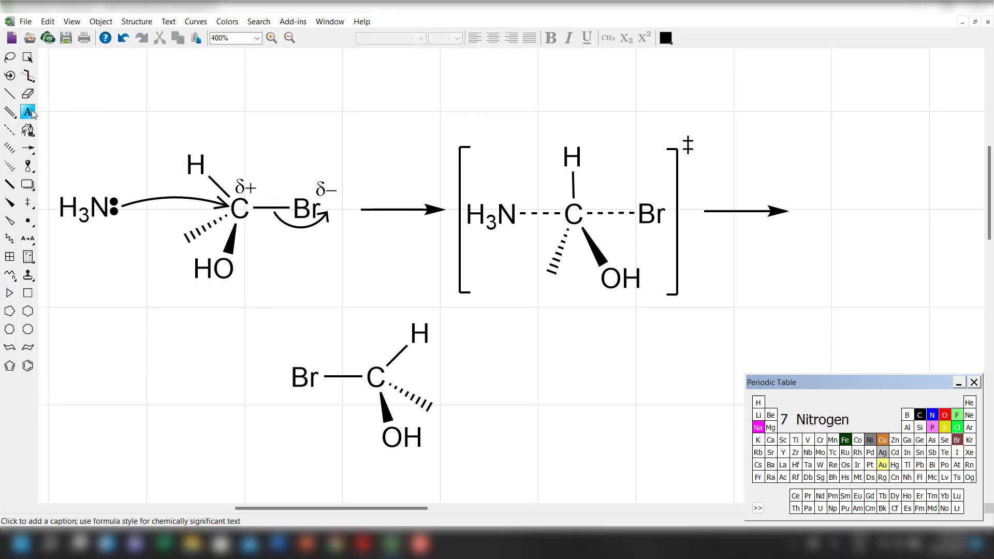
{"action": "left_click", "coordinate": [79, 205]}
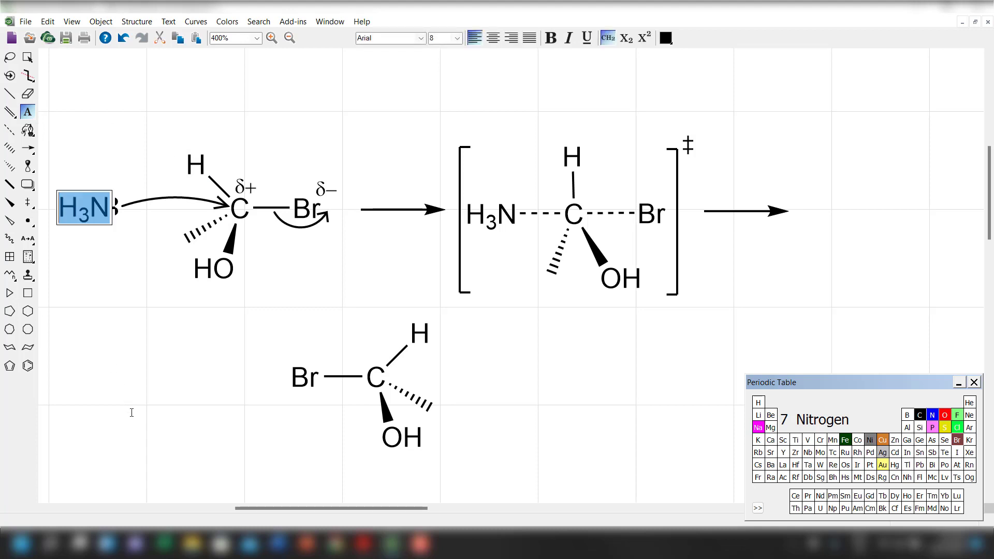
{"action": "left_click", "coordinate": [296, 383]}
{"action": "type", "text": "H3N"}
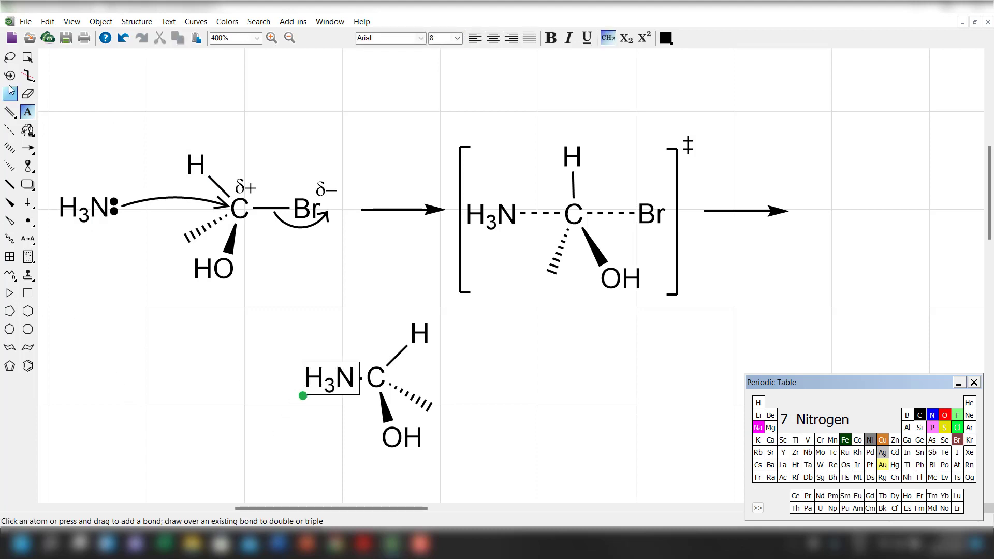
Move the NH3-substituted product molecule from below the scheme to the end of the second reaction arrow.
{"action": "left_click", "coordinate": [29, 58]}
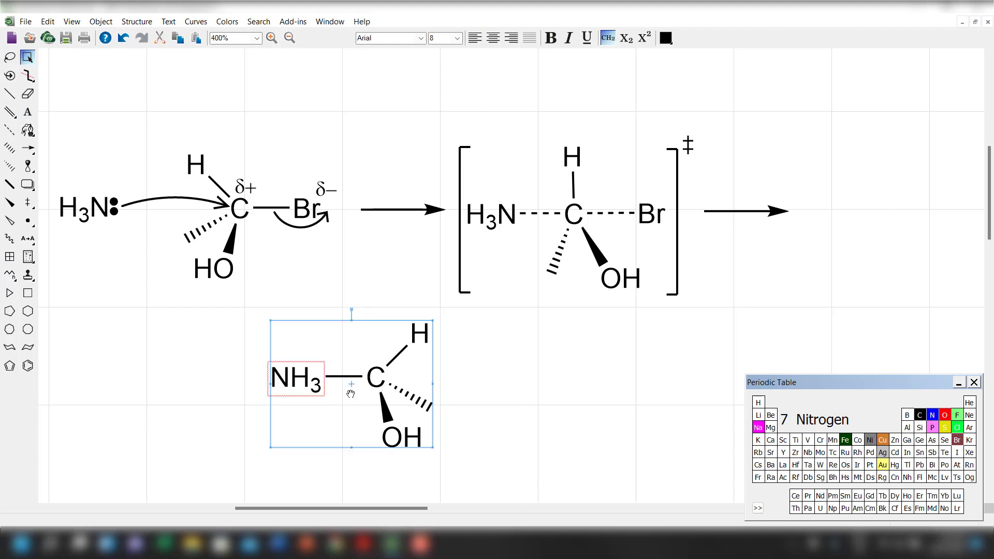
{"action": "left_click_drag", "start_coordinate": [363, 401], "coordinate": [905, 232]}
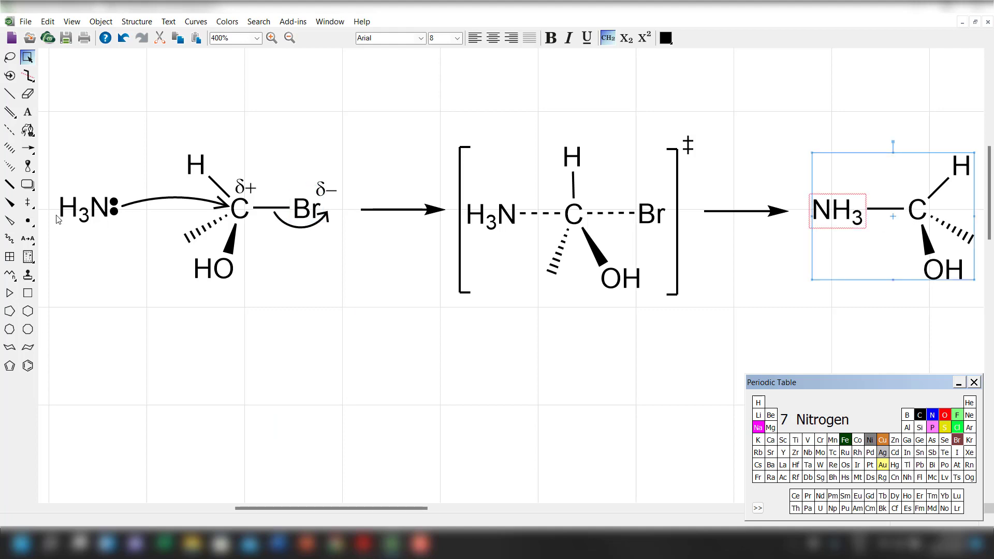
Add a circled plus charge to the product's nitrogen and shift the symbol slightly closer to the NH3 label.
{"action": "left_click", "coordinate": [28, 202]}
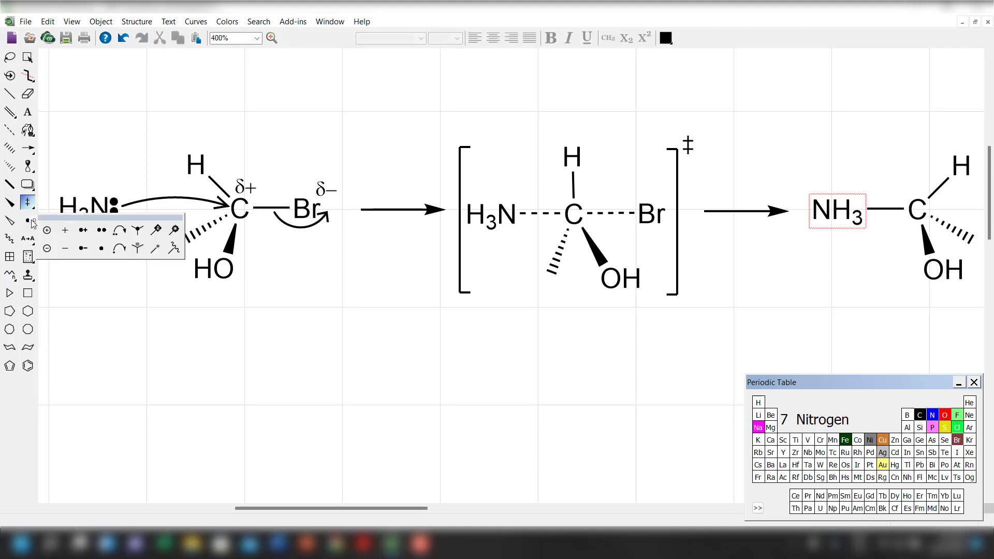
{"action": "left_click", "coordinate": [46, 231]}
{"action": "left_click", "coordinate": [821, 210]}
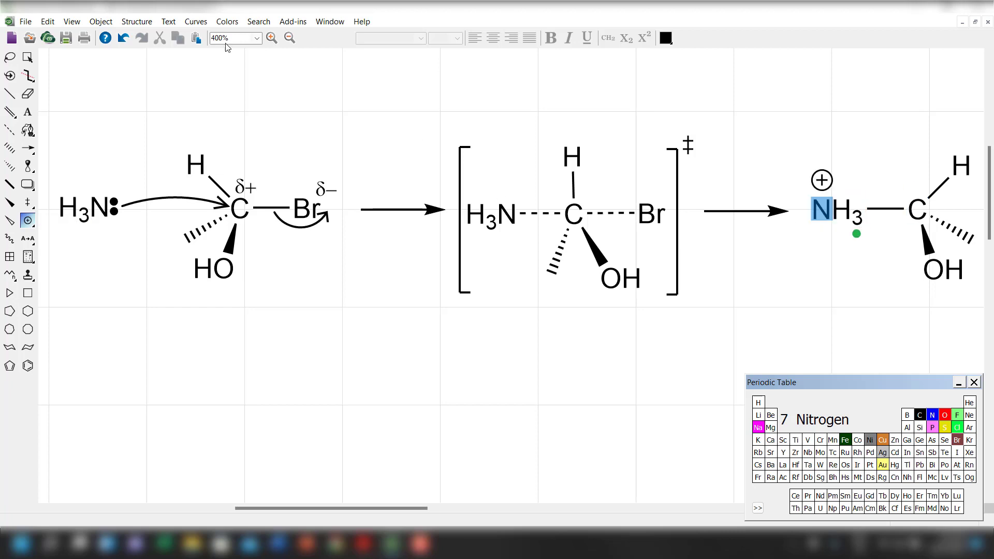
{"action": "left_click", "coordinate": [27, 57]}
{"action": "left_click", "coordinate": [878, 311]}
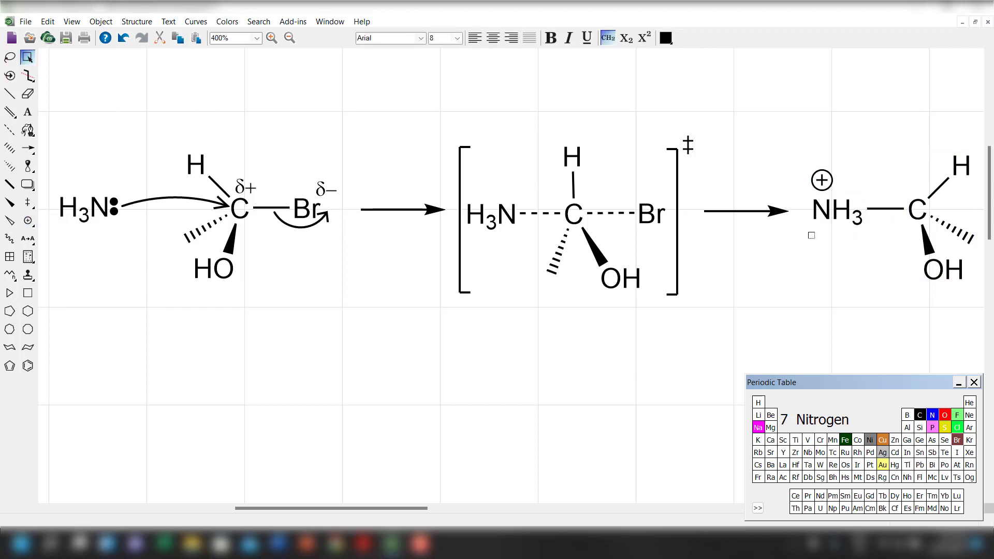
{"action": "left_click_drag", "start_coordinate": [822, 181], "coordinate": [823, 186]}
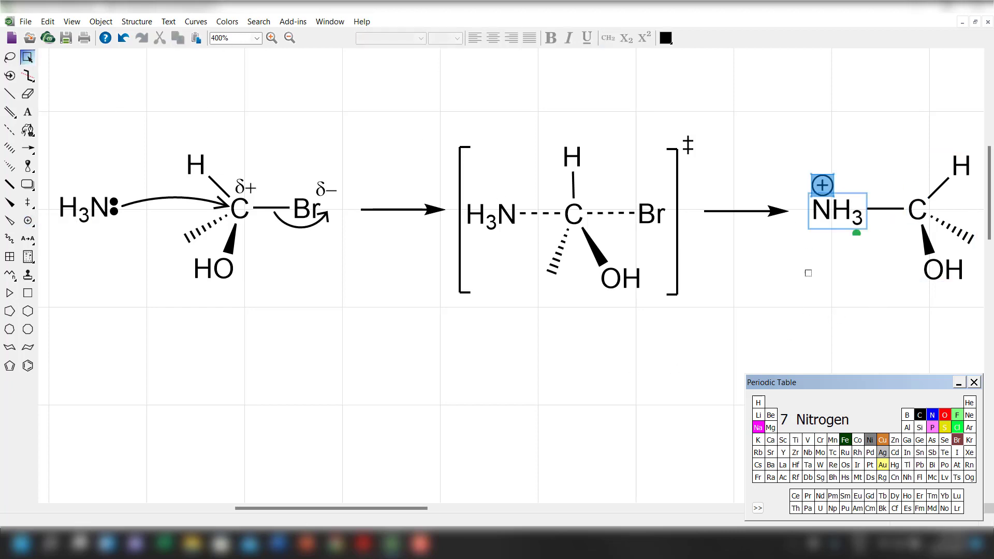
{"action": "left_click", "coordinate": [807, 272]}
Activate the Solid Bond tool for drawing on the reaction scheme.
{"action": "left_click_drag", "start_coordinate": [293, 511], "coordinate": [335, 508]}
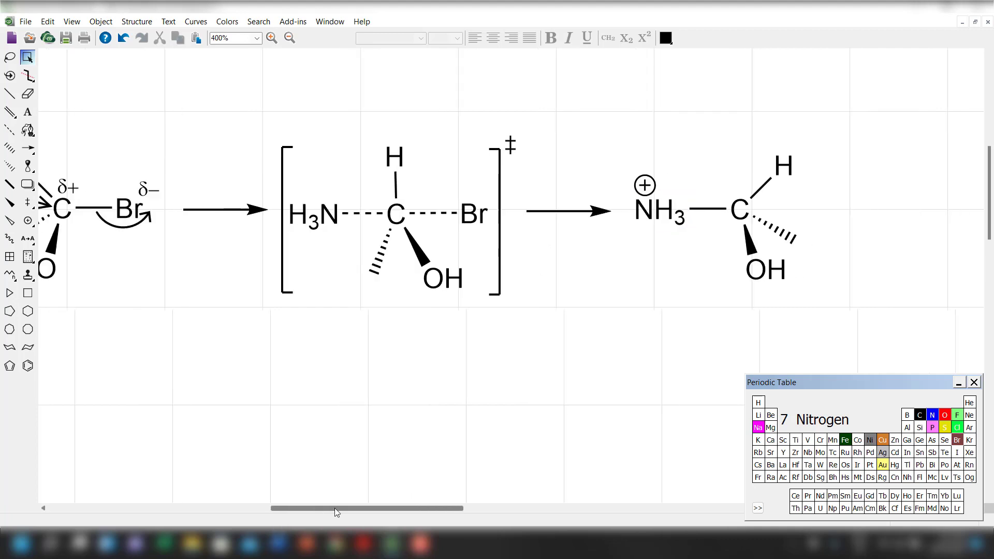
{"action": "left_click_drag", "start_coordinate": [429, 507], "coordinate": [380, 510]}
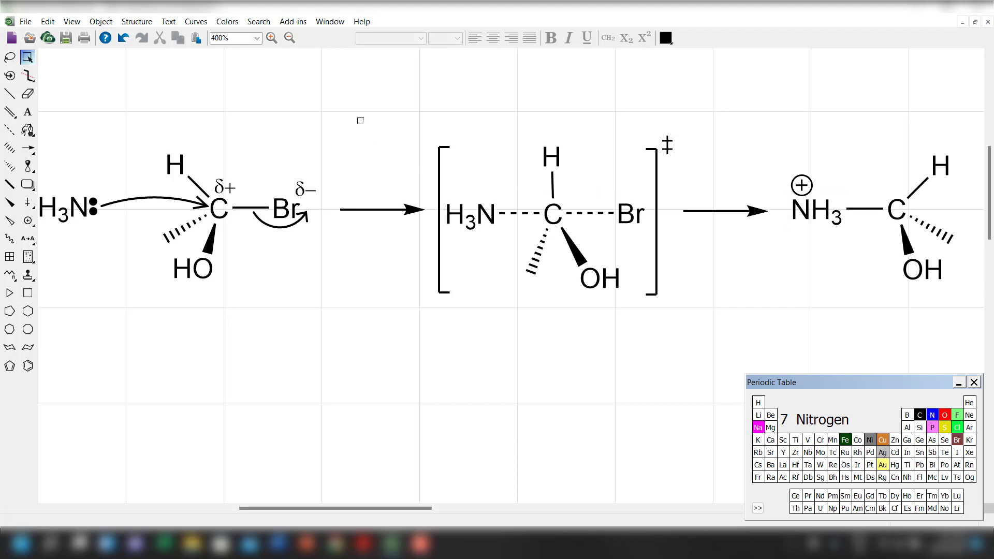
{"action": "left_click", "coordinate": [10, 94]}
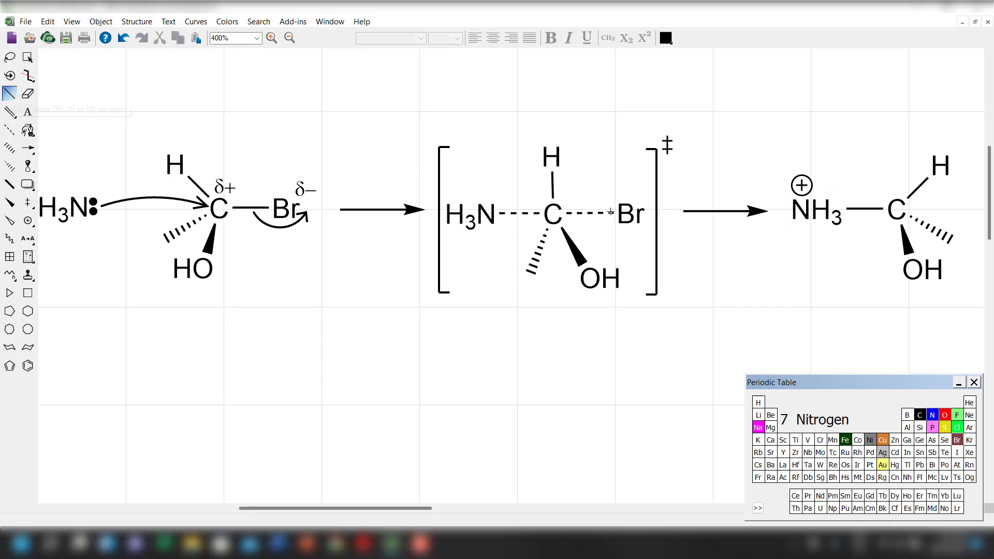
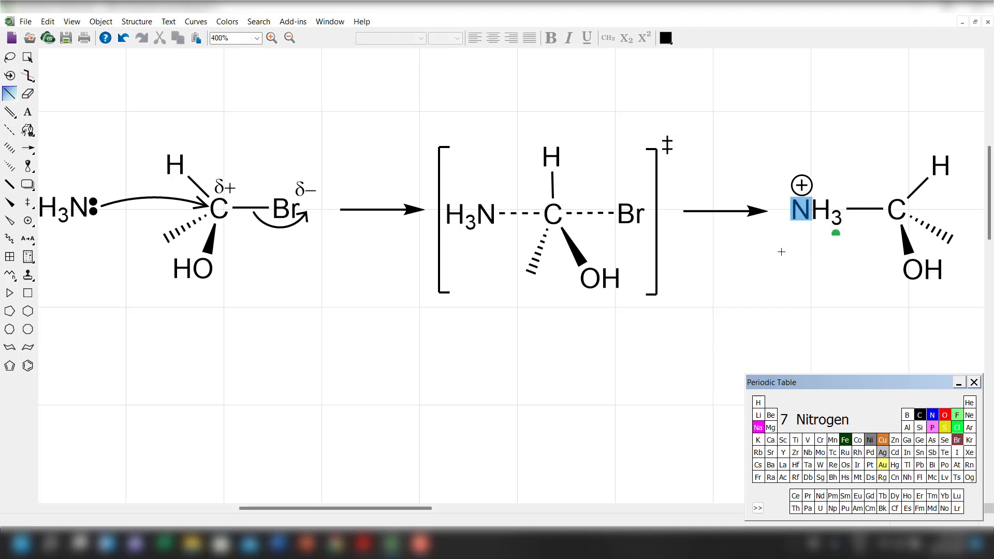
Draw a solid bond downward from the product's nitrogen and set its end atom to hydrogen.
{"action": "left_click", "coordinate": [800, 220]}
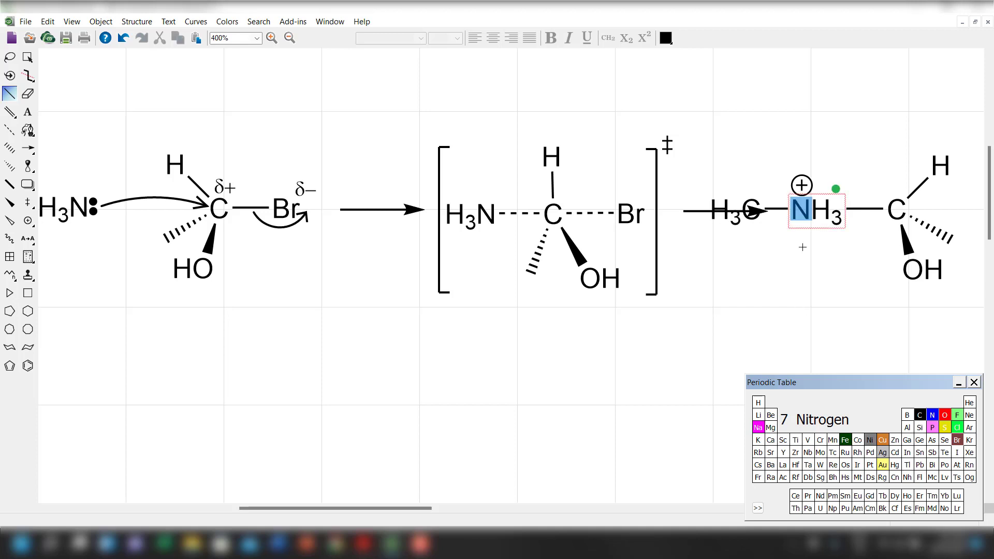
{"action": "key", "text": "ctrl+z"}
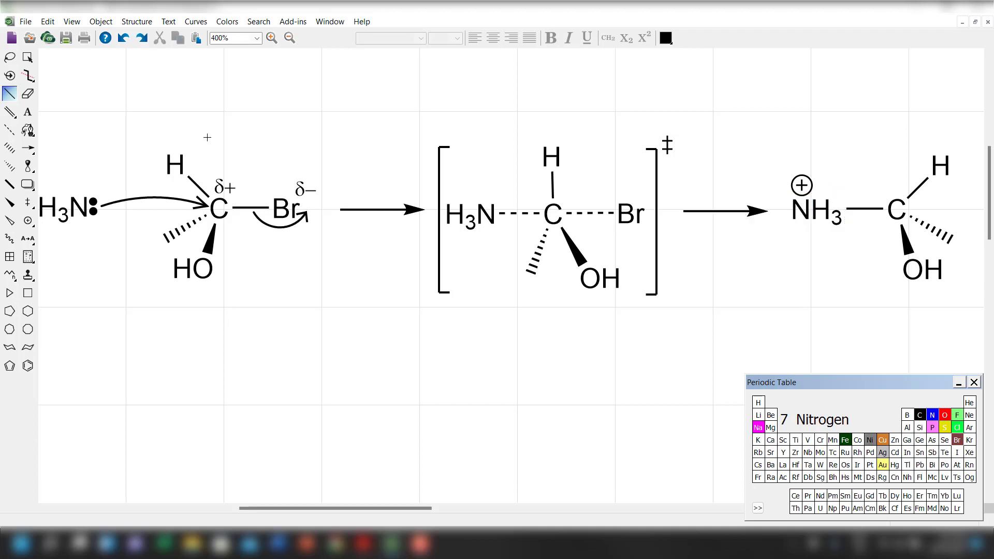
{"action": "left_click_drag", "start_coordinate": [801, 213], "coordinate": [806, 277]}
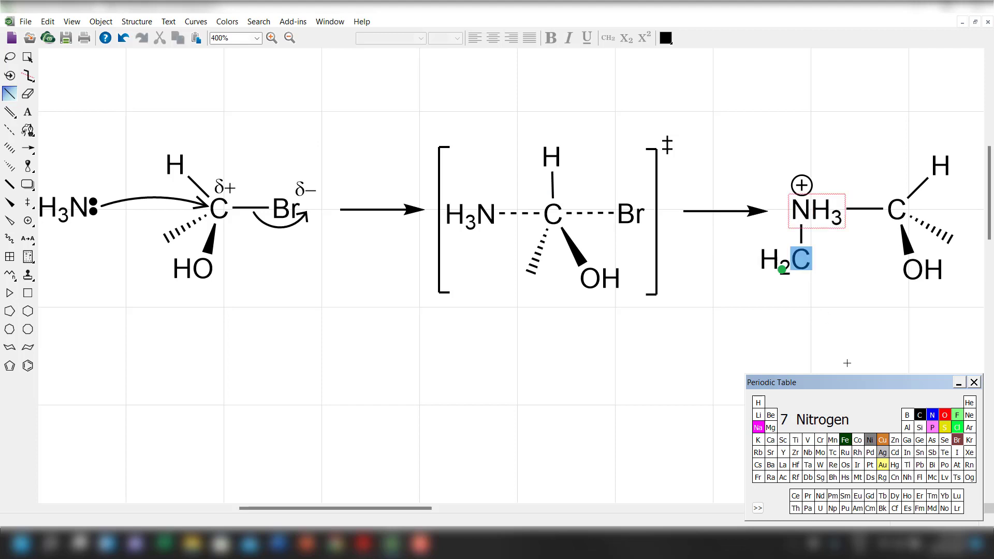
{"action": "left_click", "coordinate": [758, 404]}
{"action": "left_click", "coordinate": [801, 259]}
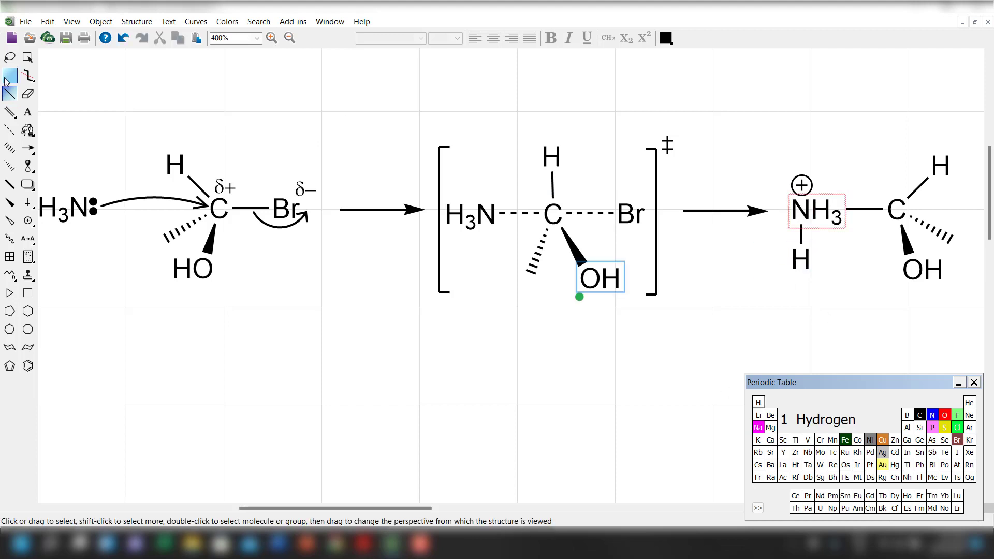
Replace the product's NH3 label with a plain N.
{"action": "left_click", "coordinate": [27, 112]}
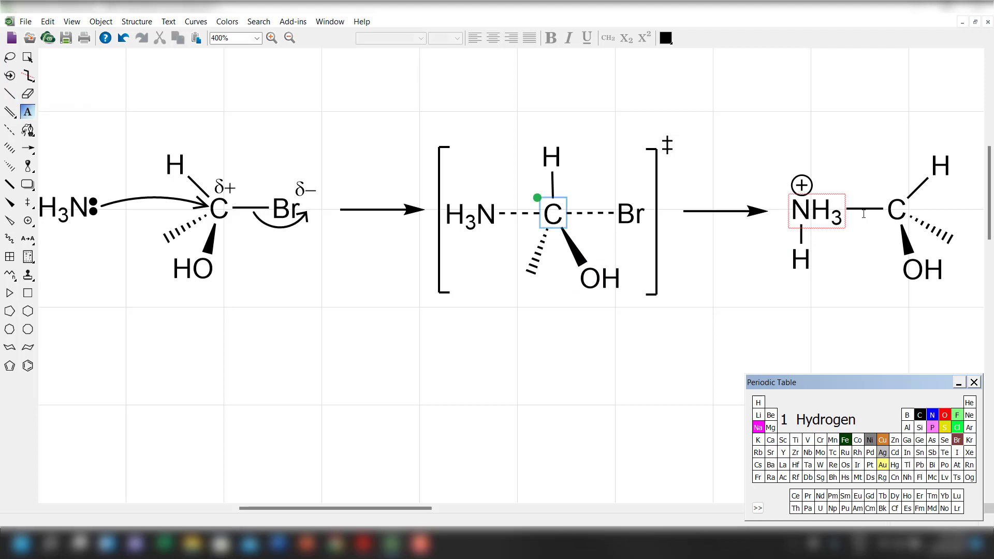
{"action": "left_click", "coordinate": [839, 218]}
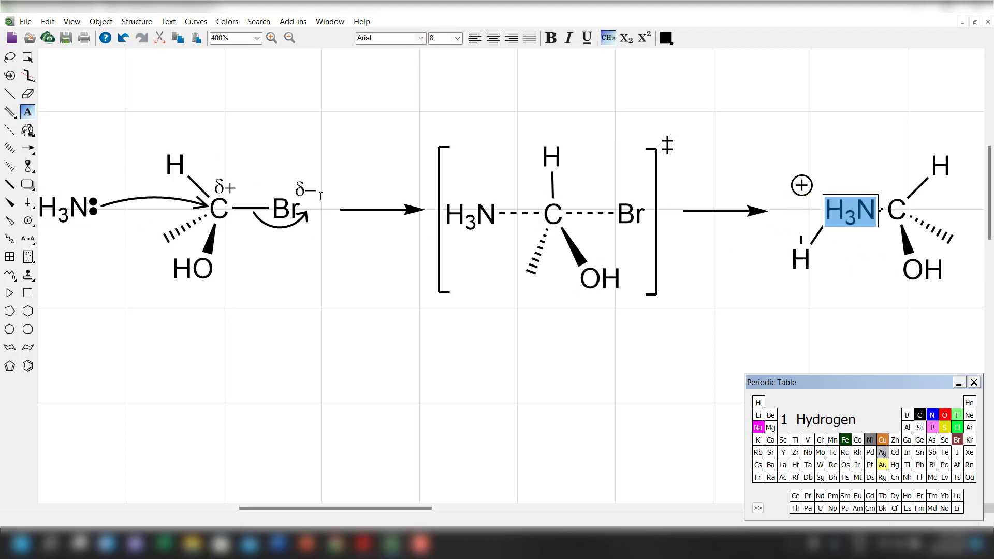
{"action": "type", "text": "N"}
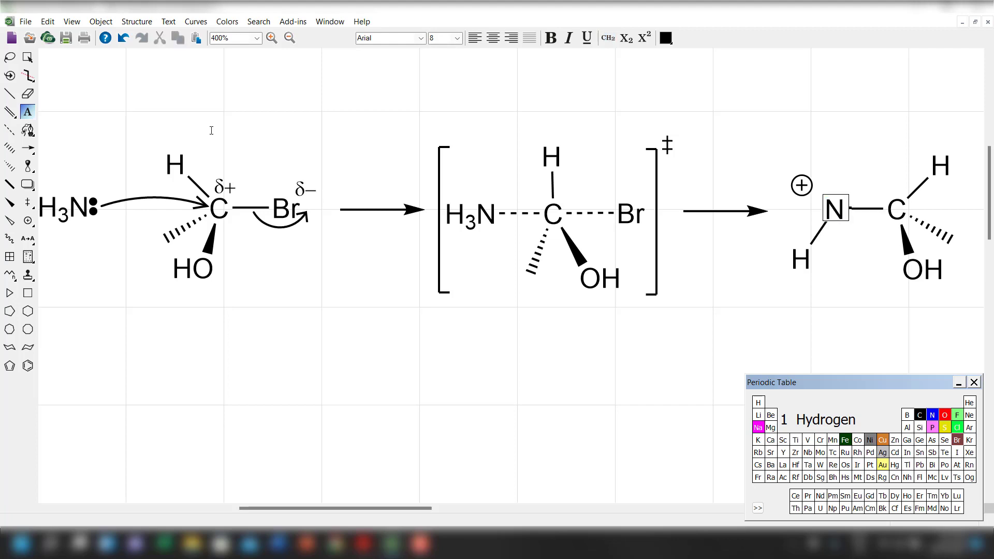
Bond two more hydrogens to the product's nitrogen, one above it and one on the side away from the carbon.
{"action": "left_click", "coordinate": [9, 94]}
{"action": "left_click", "coordinate": [834, 208]}
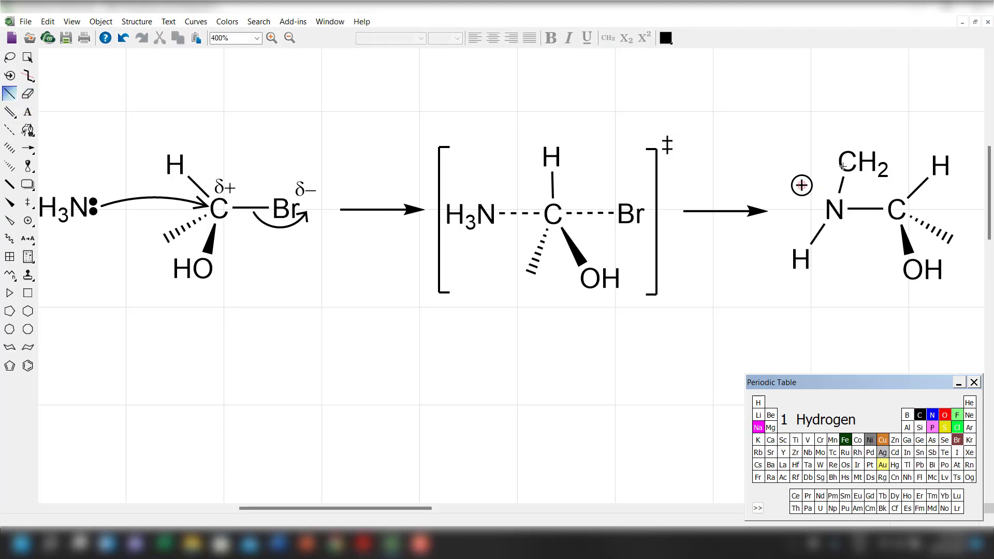
{"action": "left_click_drag", "start_coordinate": [834, 208], "coordinate": [769, 199]}
{"action": "left_click", "coordinate": [757, 404]}
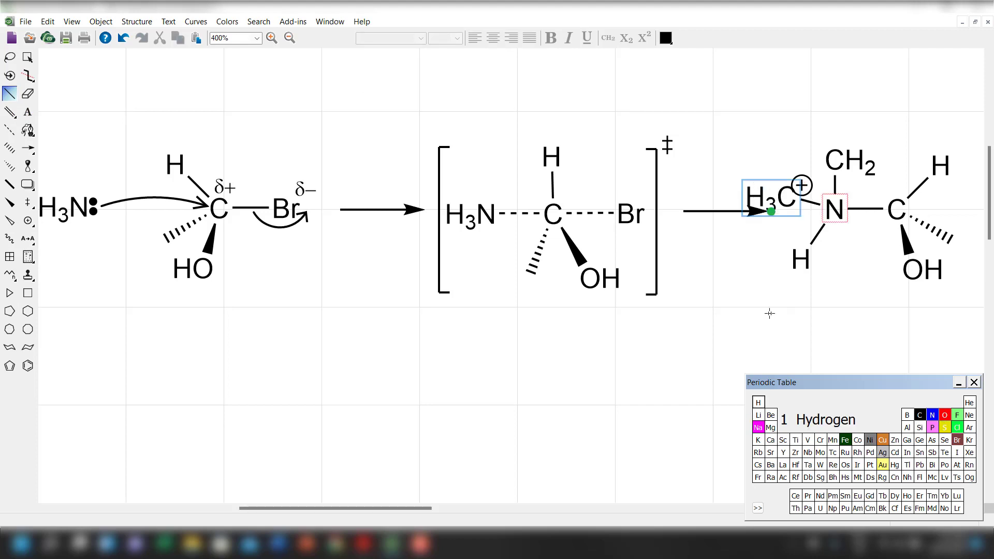
{"action": "left_click", "coordinate": [767, 203]}
{"action": "left_click", "coordinate": [845, 152]}
Move the circled plus charge just below the product's nitrogen and scale the symbol down slightly.
{"action": "left_click", "coordinate": [28, 57]}
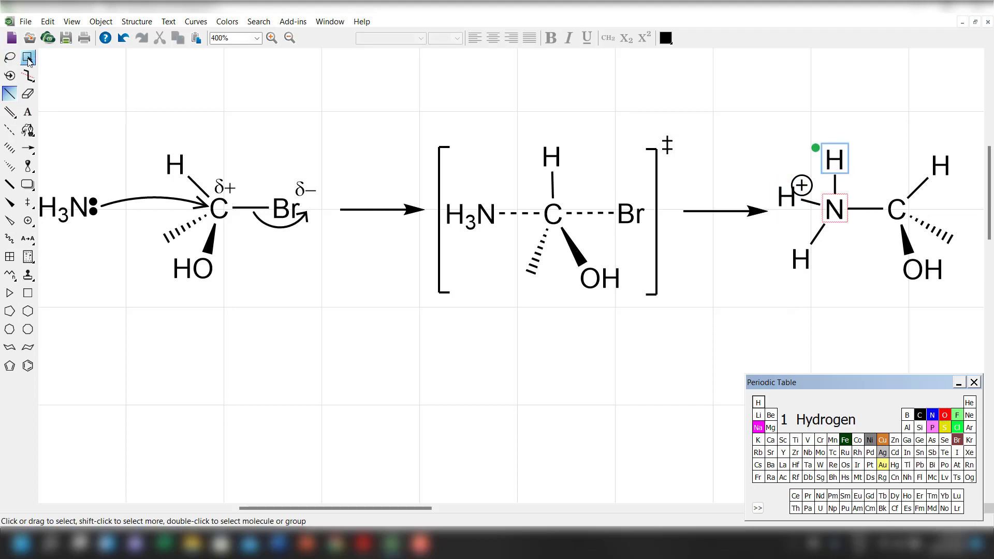
{"action": "left_click", "coordinate": [920, 252]}
{"action": "left_click_drag", "start_coordinate": [802, 186], "coordinate": [850, 231]}
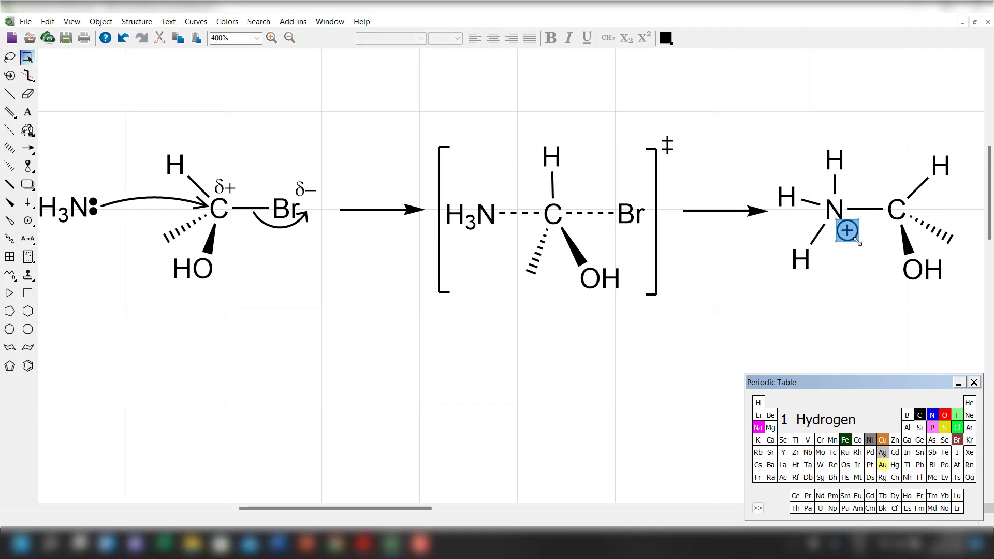
{"action": "right_click", "coordinate": [849, 234]}
{"action": "left_click", "coordinate": [881, 353]}
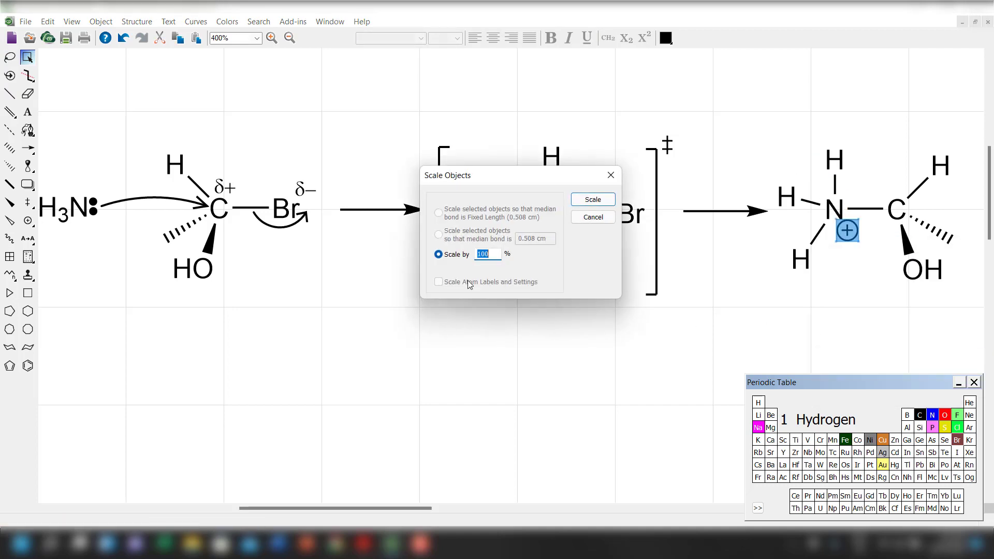
{"action": "key", "text": "Return"}
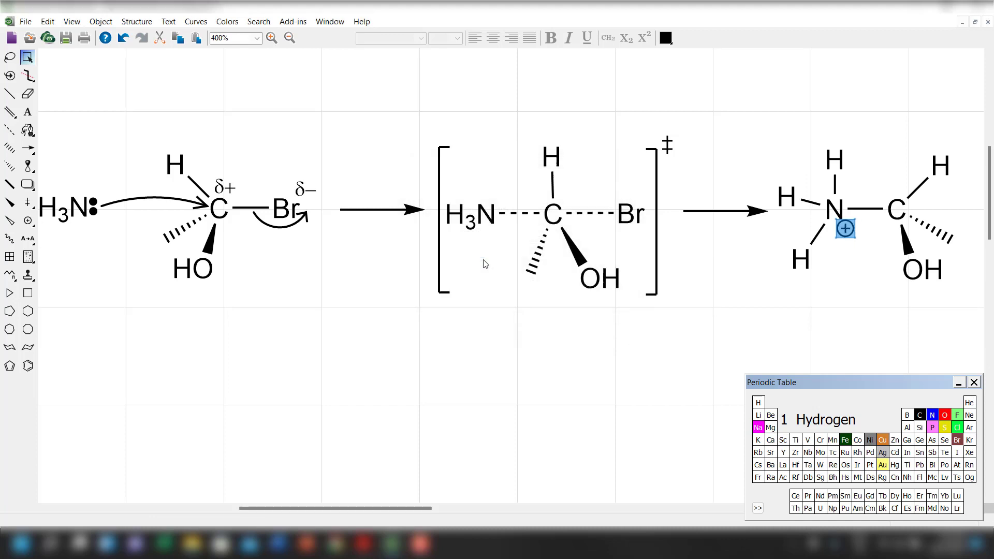
Draw a third horizontal reaction arrow after the charged product.
{"action": "left_click", "coordinate": [27, 148]}
{"action": "left_click_drag", "start_coordinate": [425, 508], "coordinate": [528, 503]}
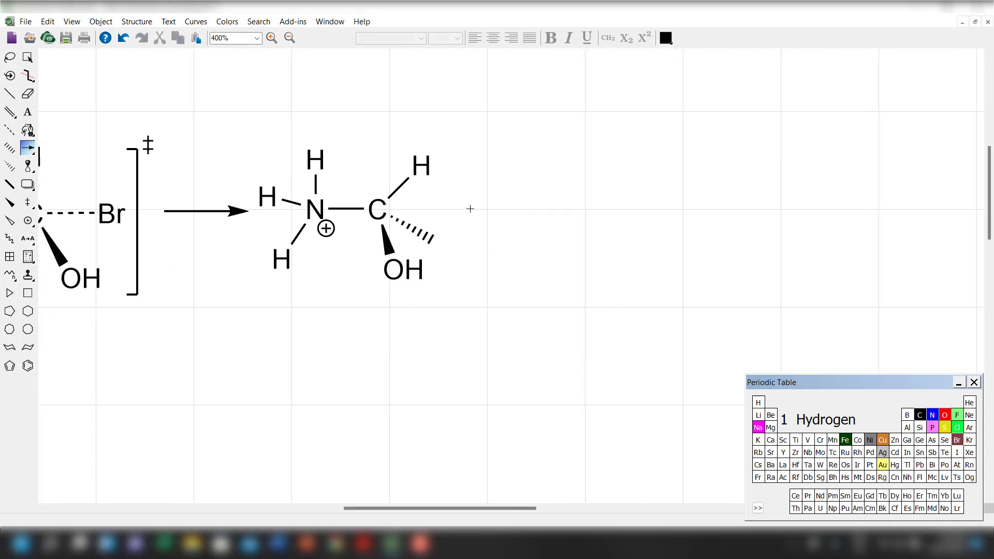
{"action": "left_click_drag", "start_coordinate": [470, 209], "coordinate": [563, 208]}
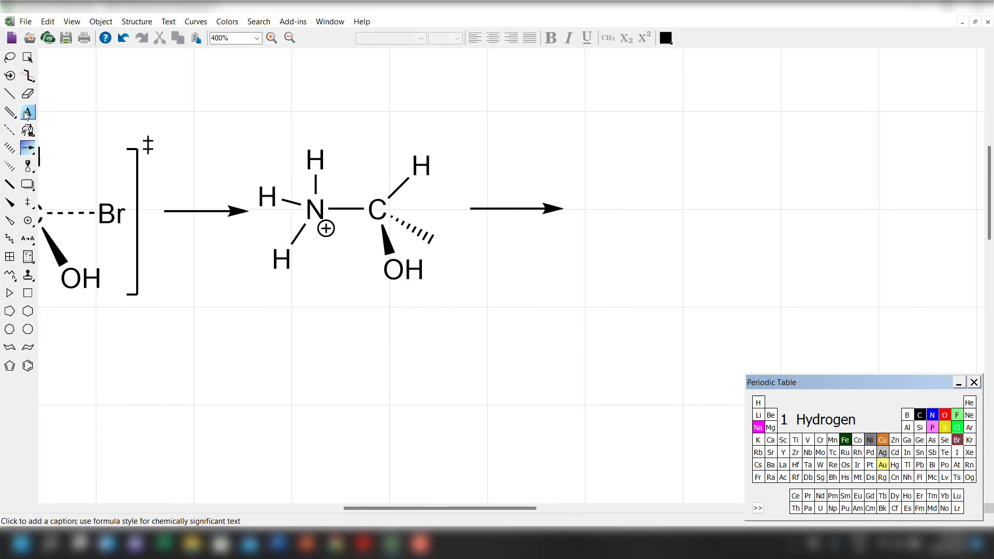
Copy the starting H3N with its lone pair and place the copy above the third reaction arrow.
{"action": "left_click", "coordinate": [155, 508]}
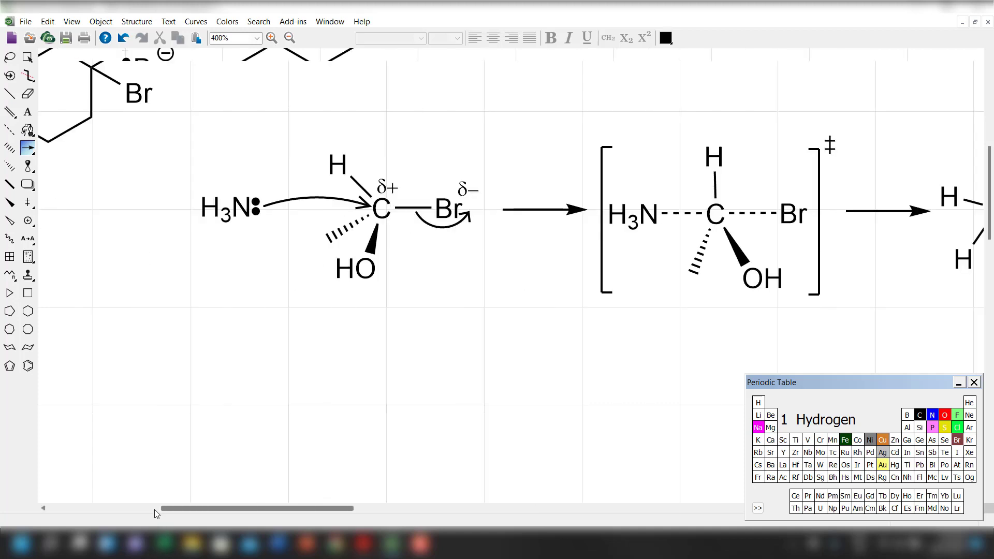
{"action": "left_click", "coordinate": [27, 57]}
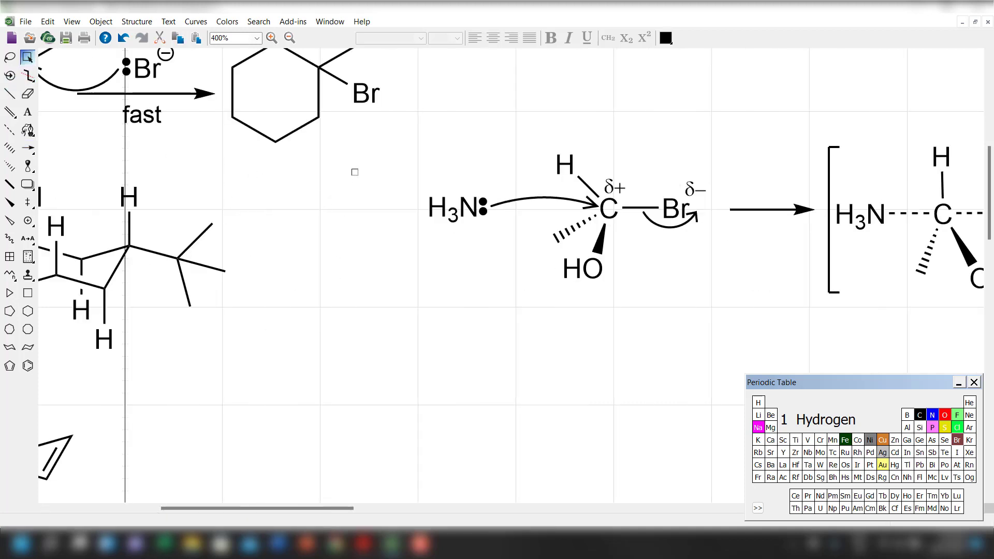
{"action": "left_click_drag", "start_coordinate": [475, 249], "coordinate": [475, 247]}
{"action": "left_click_drag", "start_coordinate": [455, 208], "coordinate": [717, 358]}
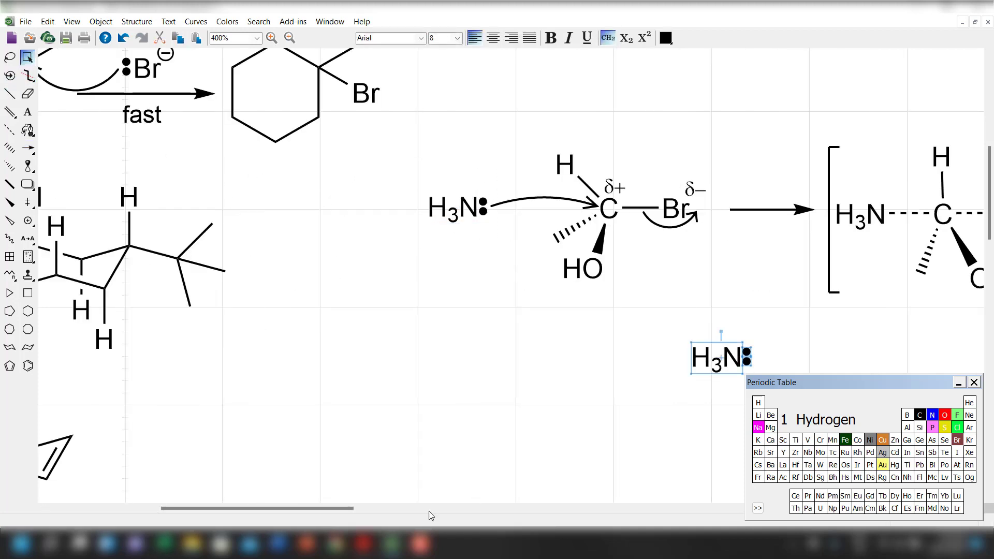
{"action": "left_click_drag", "start_coordinate": [337, 508], "coordinate": [458, 508]}
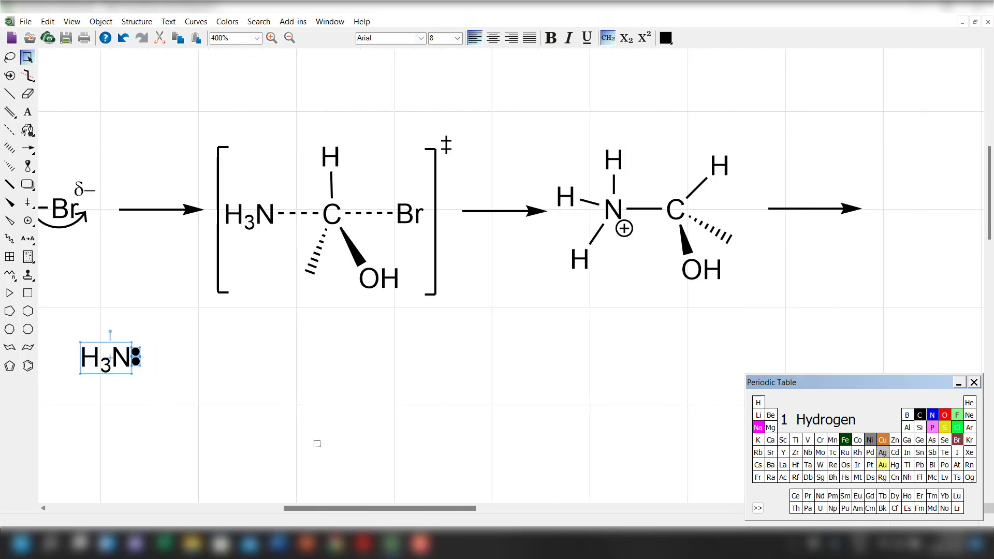
{"action": "left_click_drag", "start_coordinate": [115, 358], "coordinate": [814, 185]}
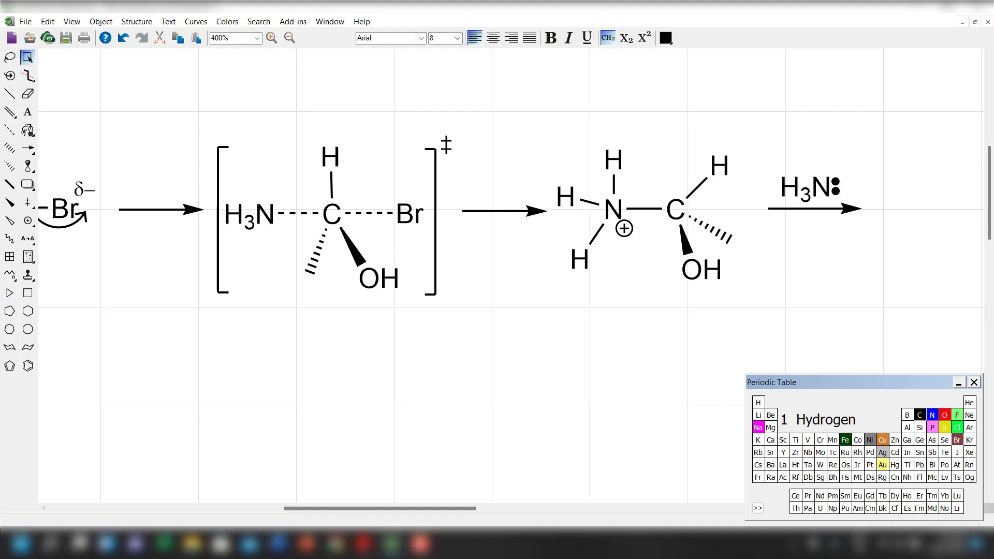
Relabel the copied ammonia as NH3 with the 3 in formula-style subscript.
{"action": "left_click", "coordinate": [27, 111]}
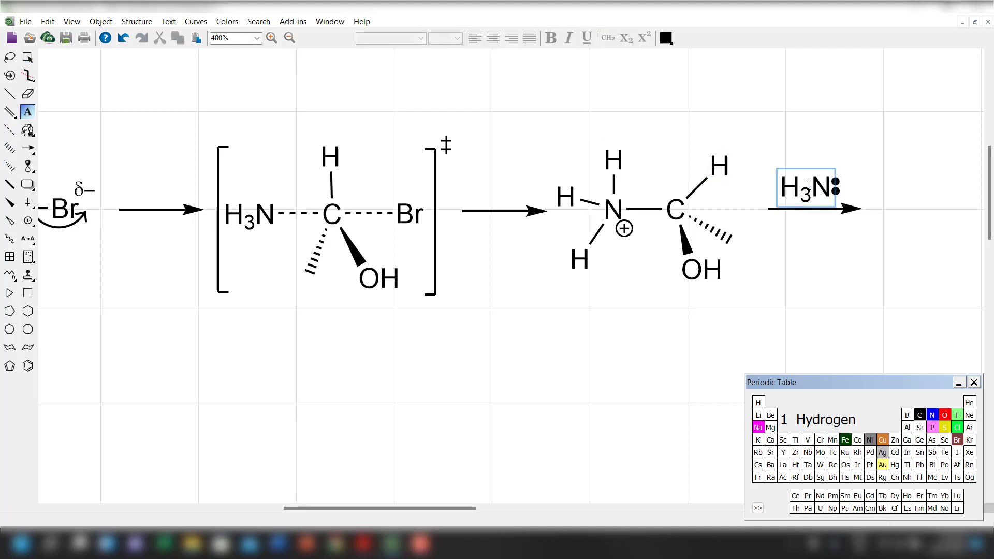
{"action": "left_click", "coordinate": [809, 185]}
{"action": "type", "text": "NH3"}
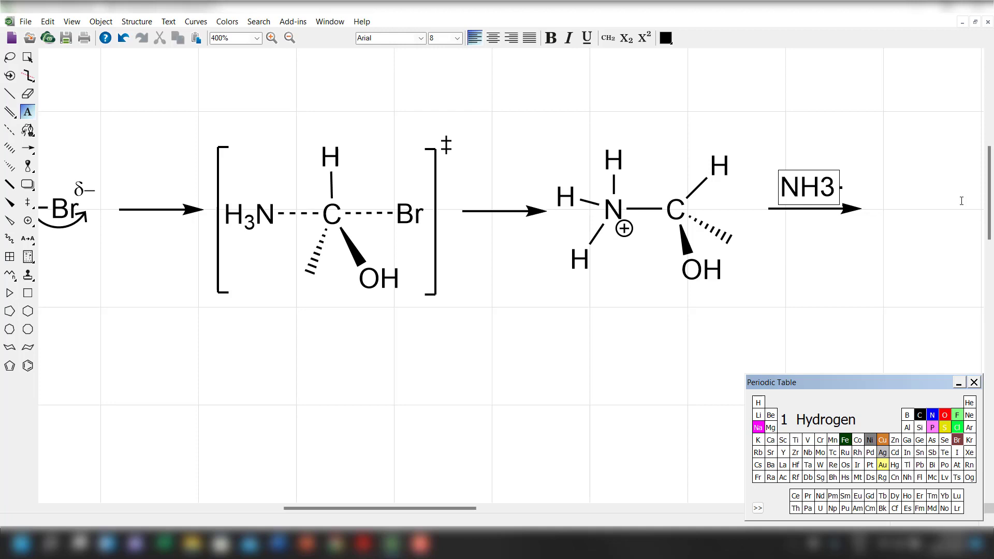
{"action": "key", "text": "shift+Left"}
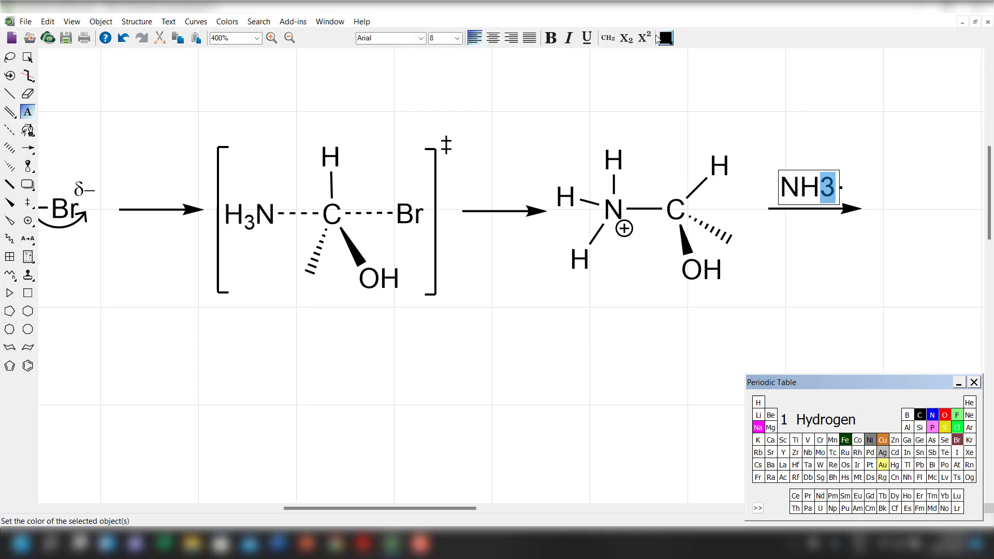
{"action": "left_click", "coordinate": [608, 38]}
Rearrange the NH3 label and its lone pair so the dots sit on the nitrogen side, centred above the third arrow.
{"action": "left_click", "coordinate": [27, 57]}
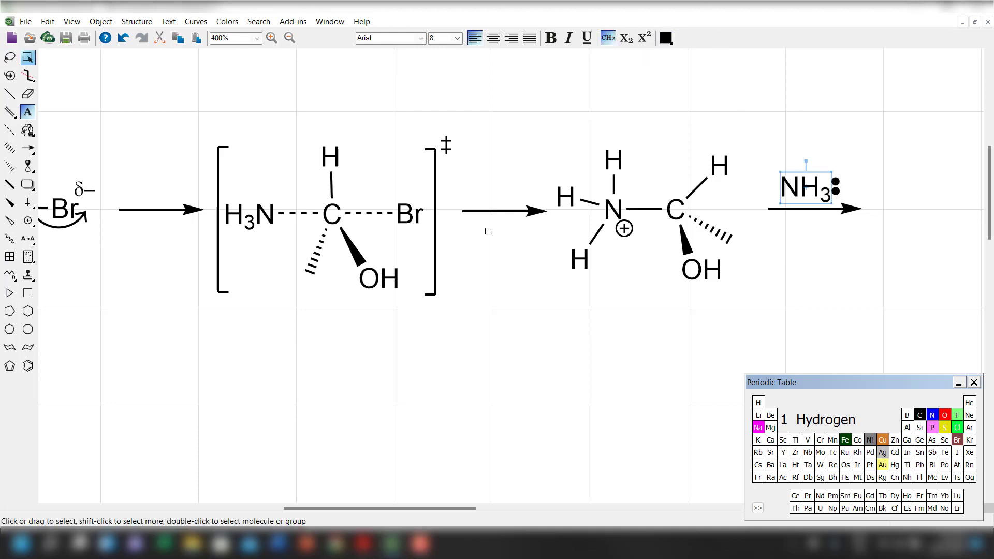
{"action": "left_click_drag", "start_coordinate": [800, 185], "coordinate": [862, 185]}
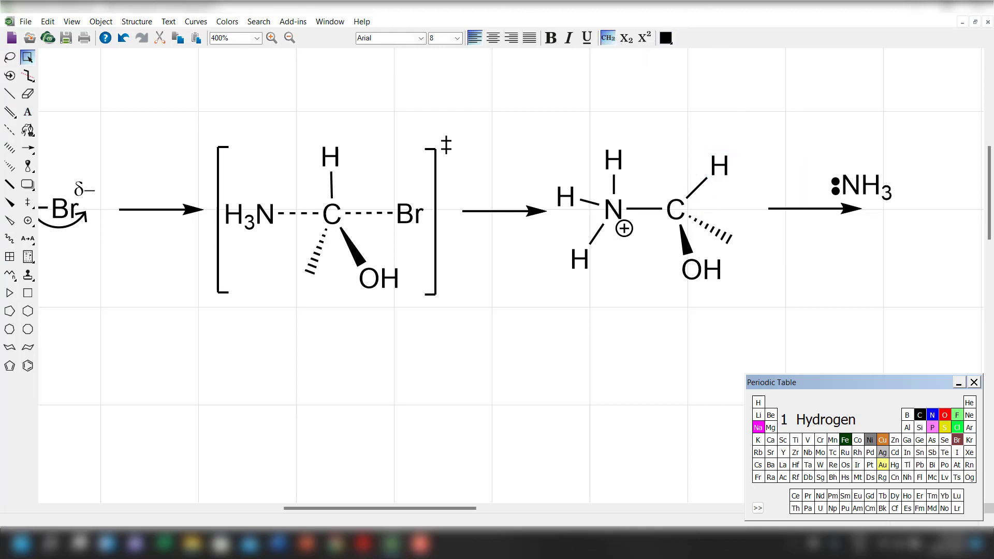
{"action": "left_click_drag", "start_coordinate": [819, 157], "coordinate": [805, 191]}
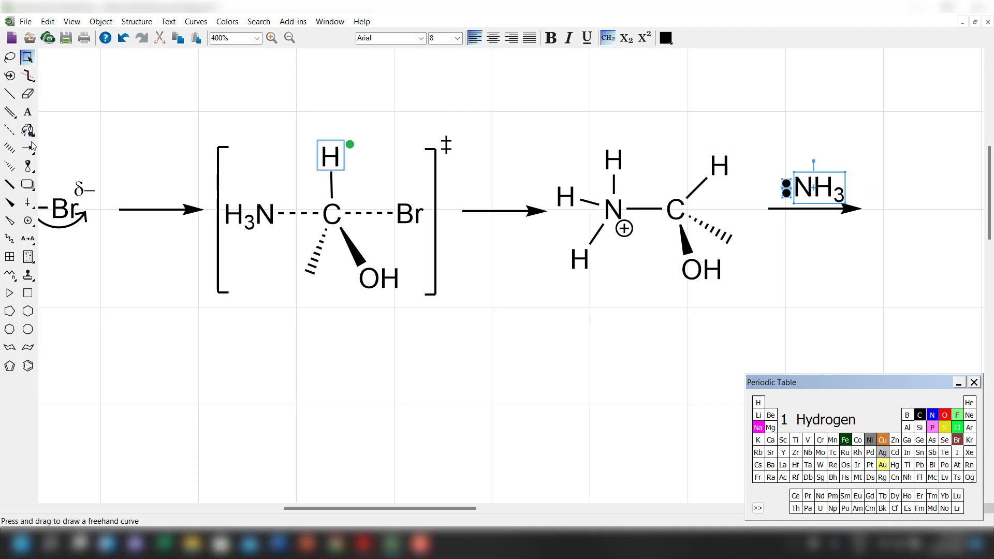
Draw curved arrows from ammonia's lone pair to the product's upper N–H hydrogen and from that N–H bond to the nitrogen.
{"action": "mouse_move", "coordinate": [28, 148]}
{"action": "left_mouse_down"}
{"action": "mouse_move", "coordinate": [122, 172]}
{"action": "mouse_move", "coordinate": [137, 194]}
{"action": "left_mouse_up"}
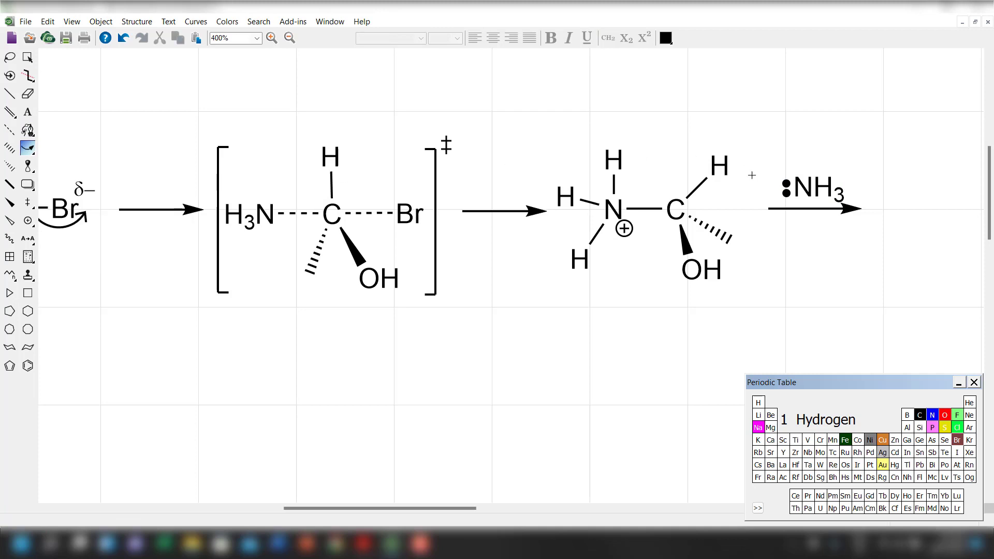
{"action": "mouse_move", "coordinate": [777, 187]}
{"action": "left_mouse_down"}
{"action": "mouse_move", "coordinate": [605, 170]}
{"action": "mouse_move", "coordinate": [615, 150]}
{"action": "left_mouse_up"}
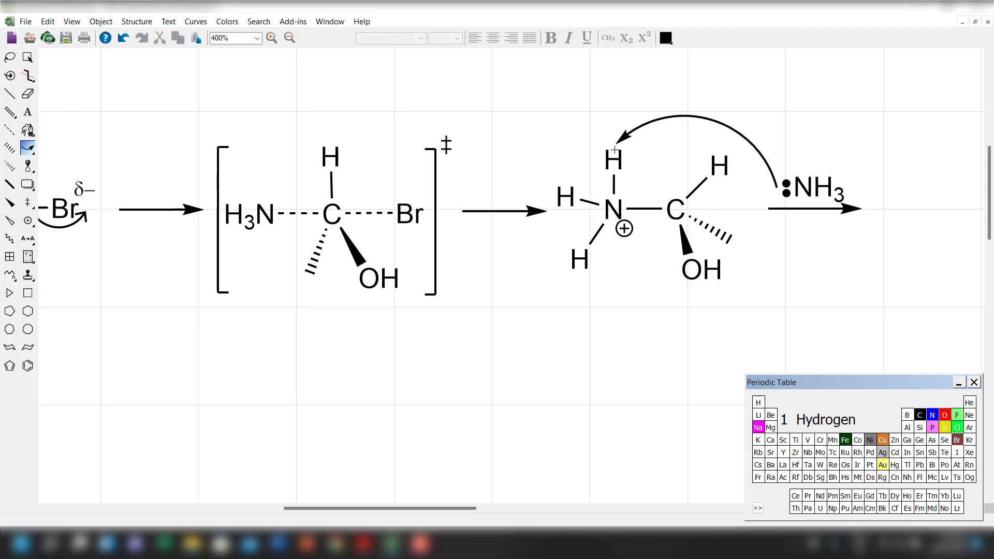
{"action": "left_click_drag", "start_coordinate": [28, 148], "coordinate": [137, 176]}
{"action": "left_click_drag", "start_coordinate": [619, 181], "coordinate": [628, 206]}
Change both new curved arrows to the Angled Arrowhead style.
{"action": "left_click", "coordinate": [28, 57]}
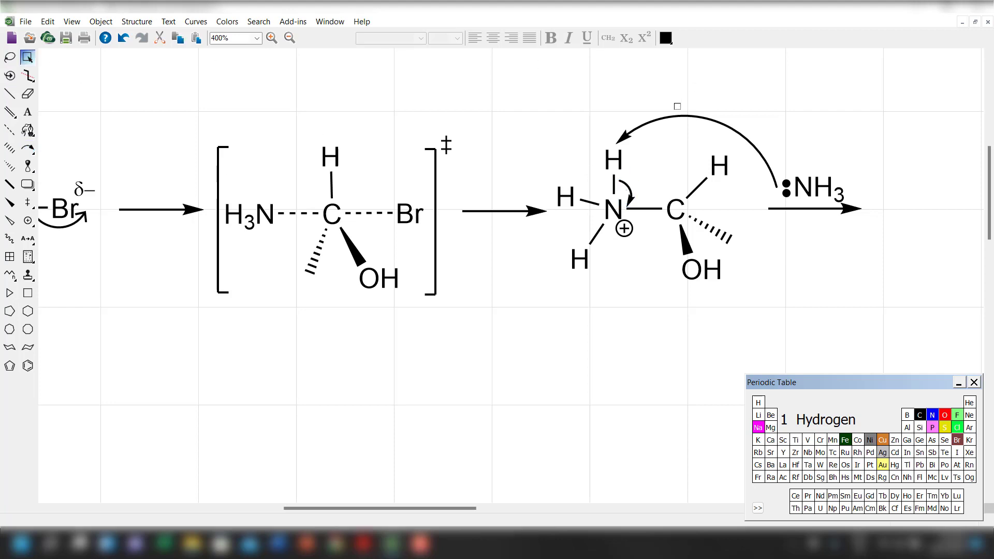
{"action": "left_click", "coordinate": [661, 123]}
{"action": "right_click", "coordinate": [661, 122]}
{"action": "left_click", "coordinate": [694, 286]}
{"action": "right_click", "coordinate": [628, 189]}
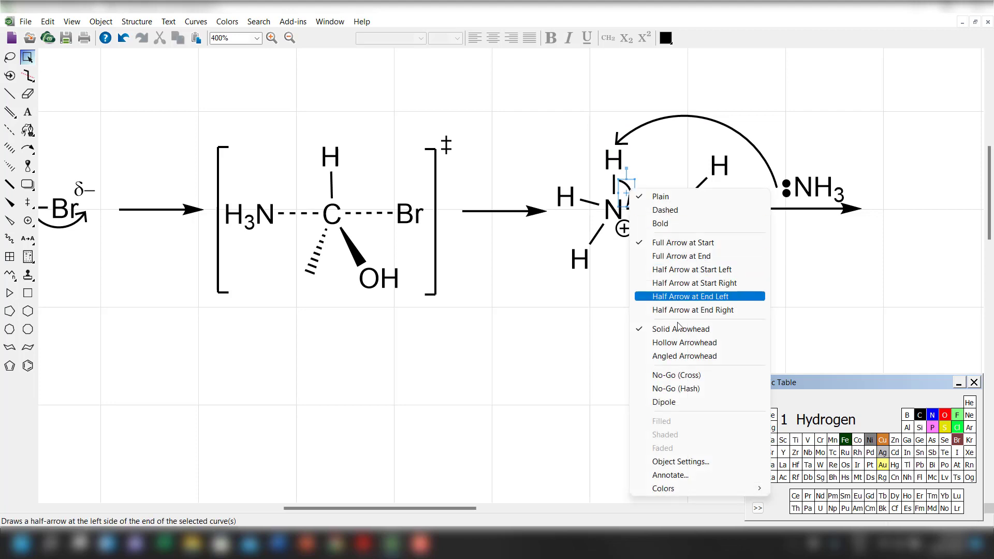
{"action": "left_click", "coordinate": [680, 356]}
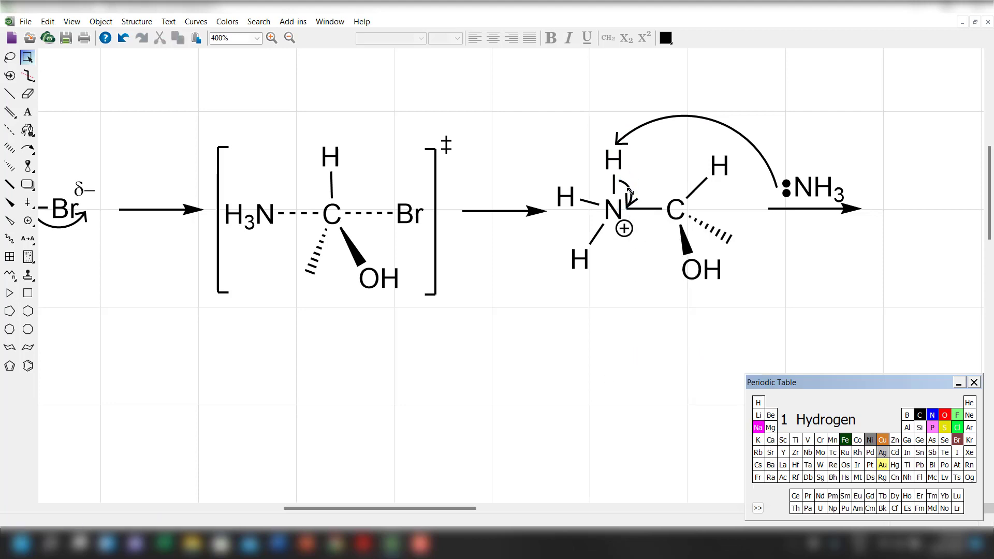
Reposition the small curved arrow so it runs close beside the product's upper N–H bond and ends at the nitrogen.
{"action": "left_click_drag", "start_coordinate": [631, 191], "coordinate": [636, 184]}
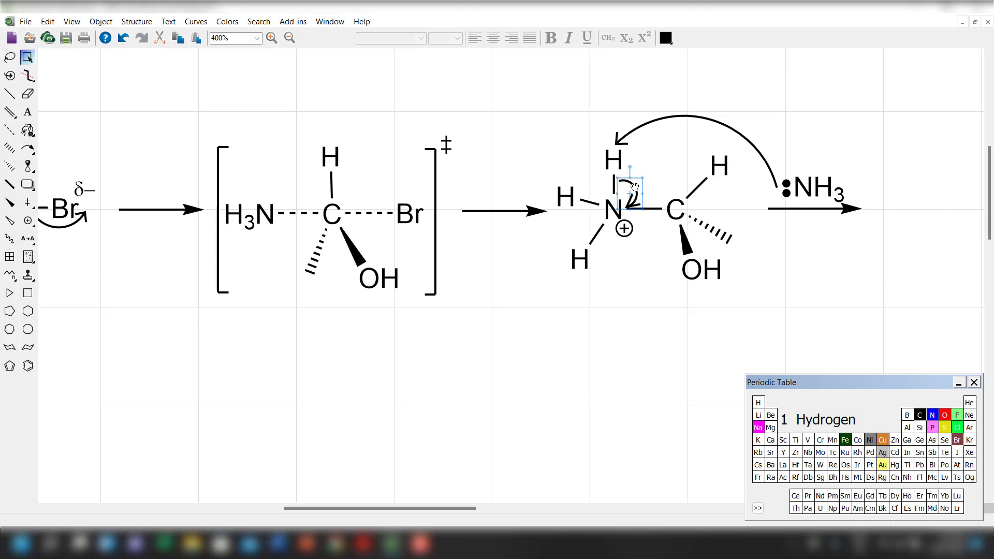
{"action": "left_click_drag", "start_coordinate": [634, 185], "coordinate": [633, 182]}
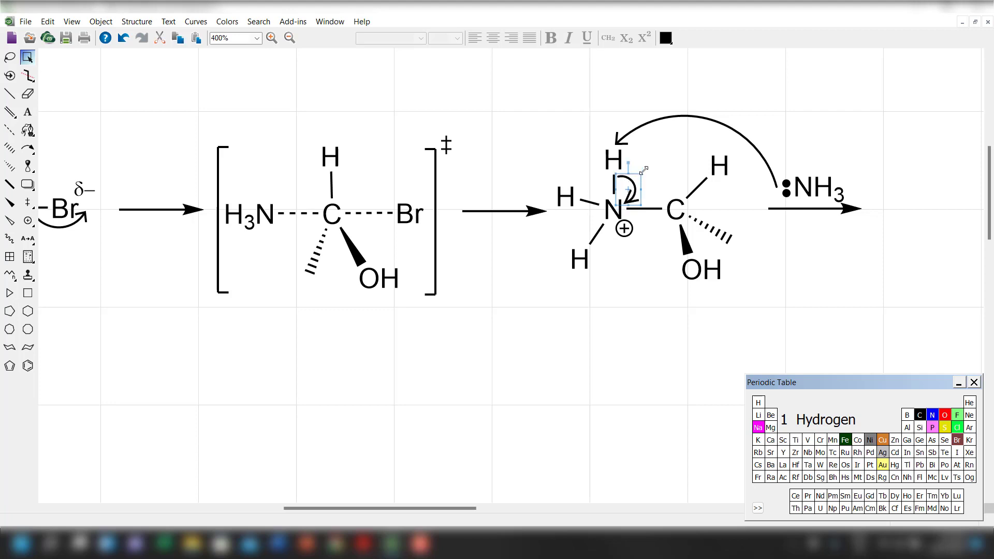
{"action": "left_click", "coordinate": [651, 162]}
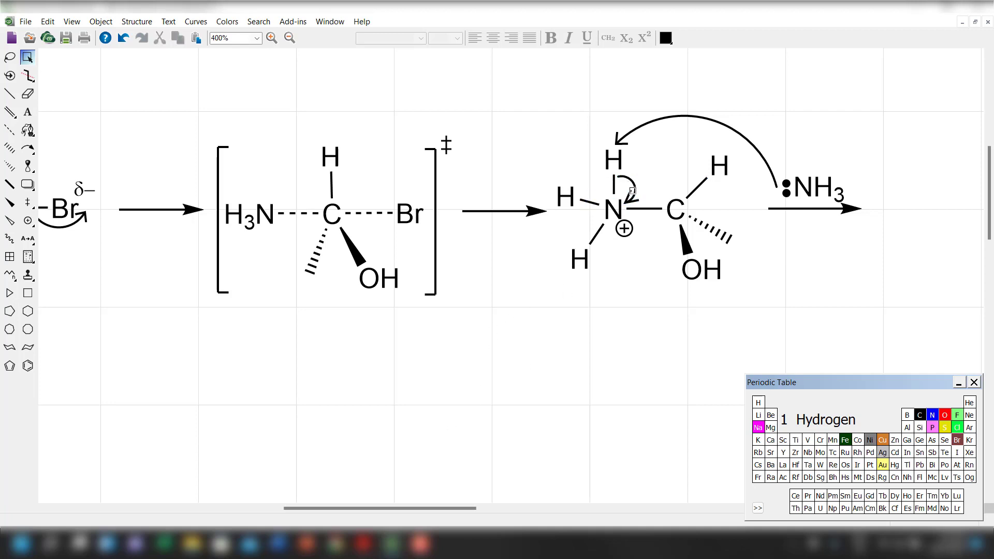
{"action": "left_click_drag", "start_coordinate": [638, 193], "coordinate": [635, 191]}
Move the product's upper hydrogen up to lengthen its N–H bond, and shift the long curved arrow up to match.
{"action": "double_click", "coordinate": [614, 159]}
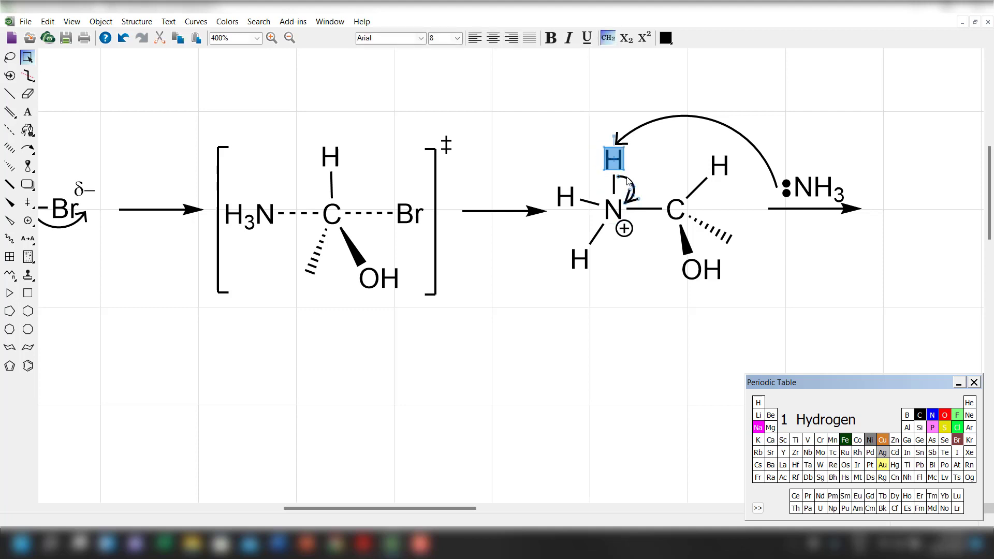
{"action": "left_click", "coordinate": [652, 164]}
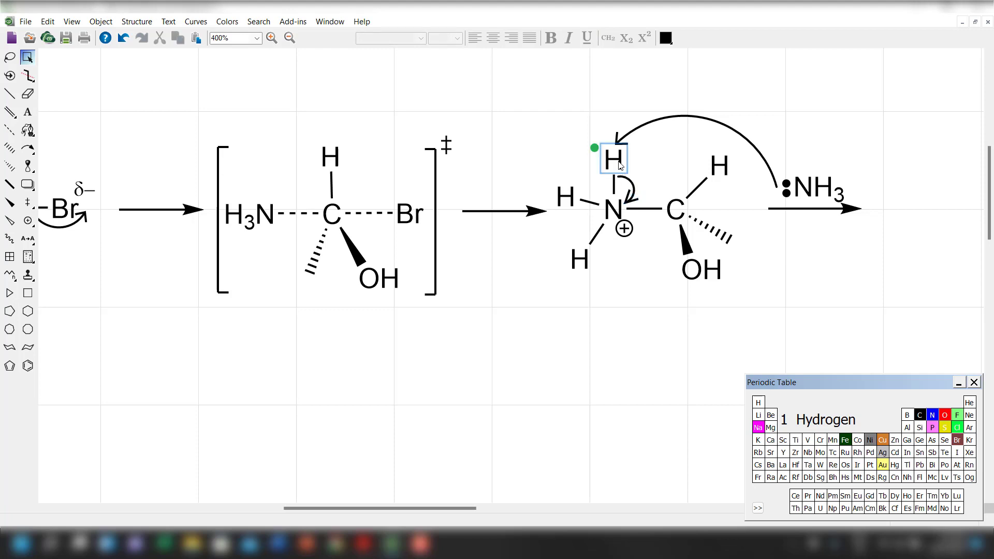
{"action": "left_click_drag", "start_coordinate": [620, 166], "coordinate": [614, 150]}
{"action": "left_click", "coordinate": [644, 130]}
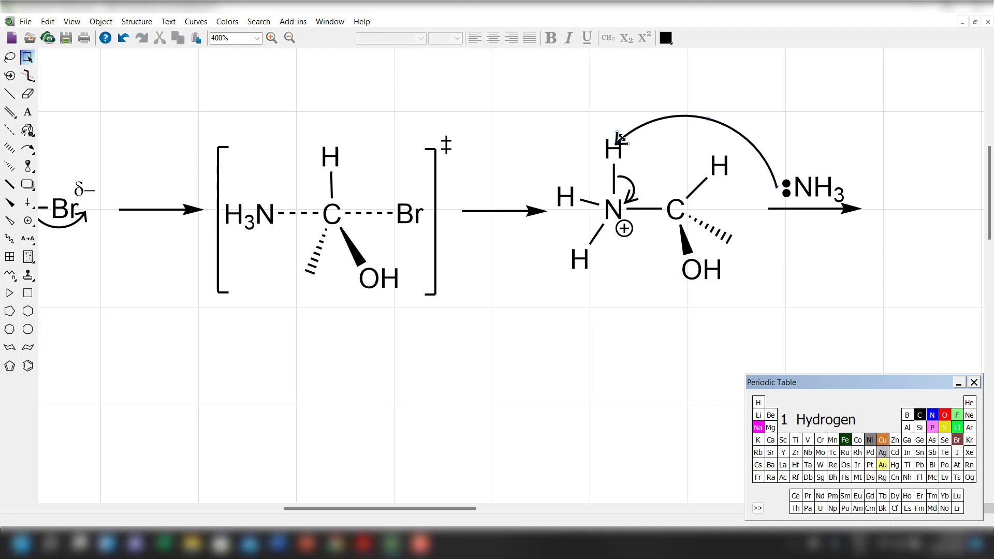
{"action": "left_click_drag", "start_coordinate": [618, 141], "coordinate": [623, 132]}
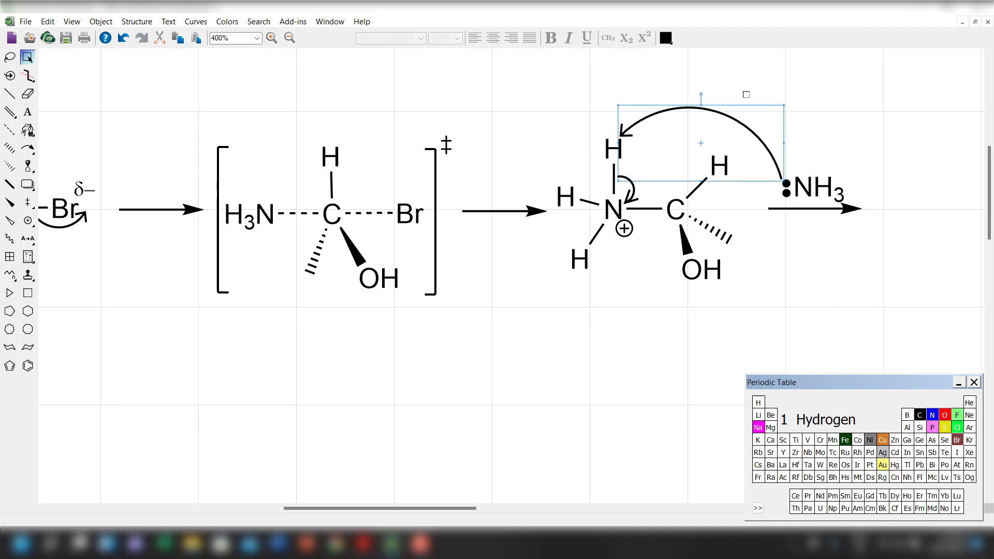
{"action": "left_click", "coordinate": [746, 94]}
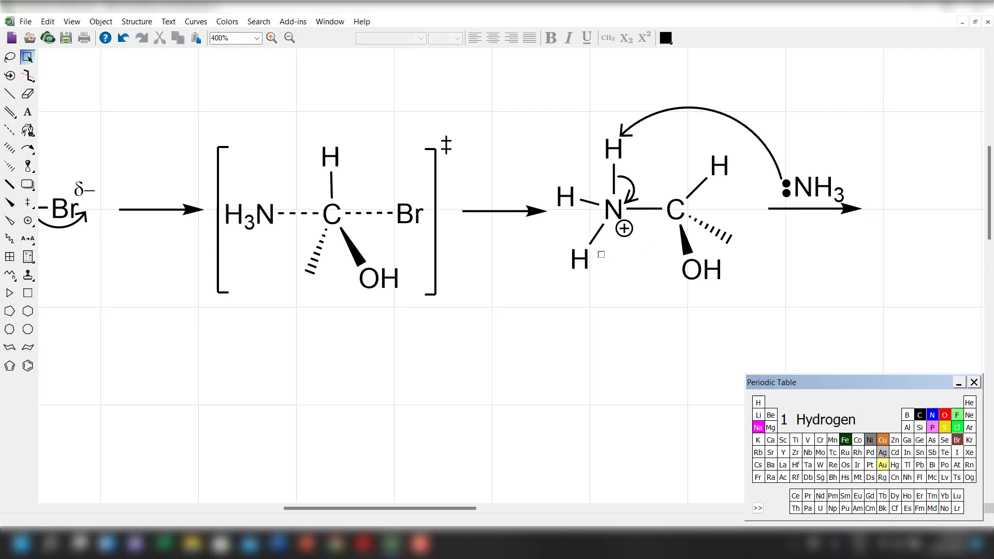
{"action": "left_click", "coordinate": [582, 258]}
{"action": "left_click", "coordinate": [244, 419]}
Place a staggered Newman projection from the Conformers templates in the empty space below the reaction scheme.
{"action": "scroll", "coordinate": [93, 361], "scroll_direction": "down", "scroll_amount": 1}
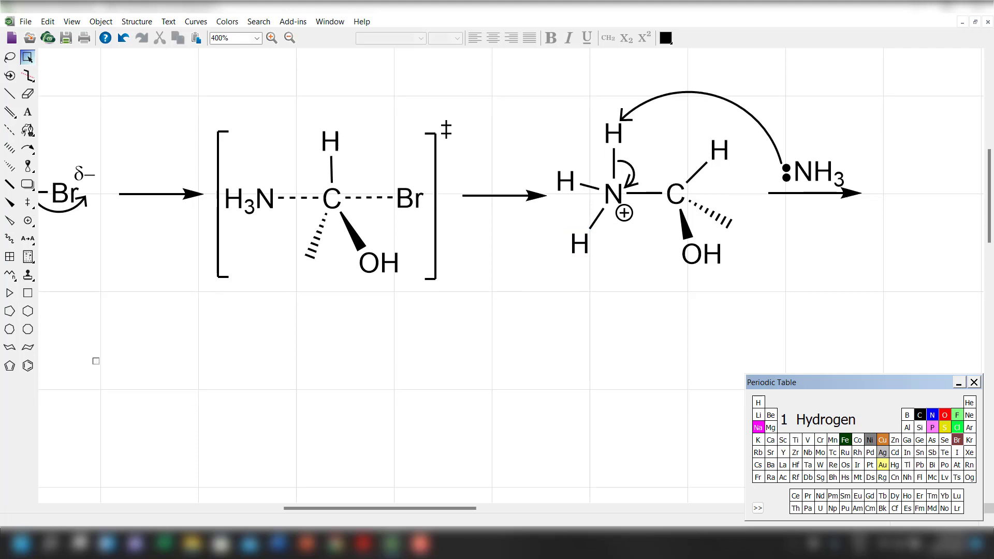
{"action": "left_click", "coordinate": [34, 279]}
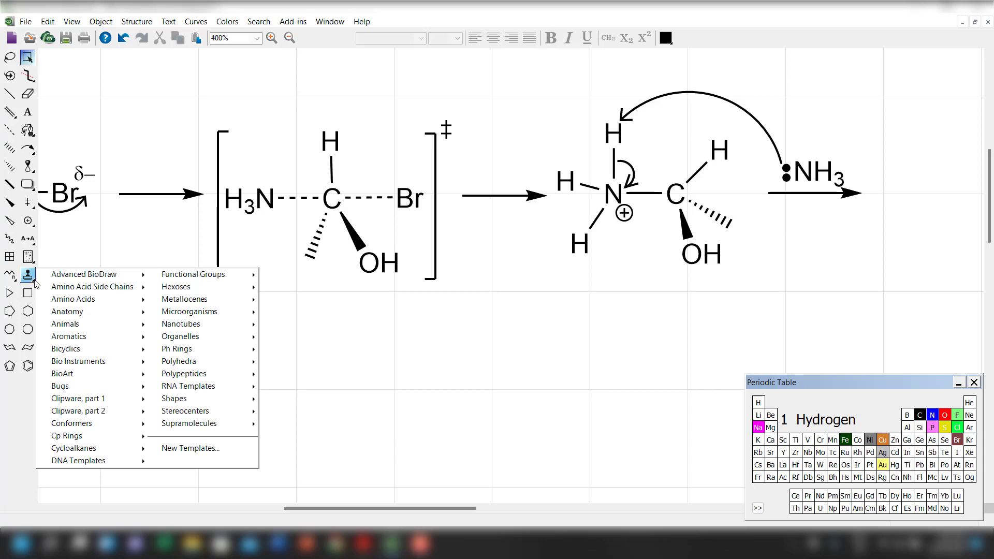
{"action": "mouse_move", "coordinate": [62, 299]}
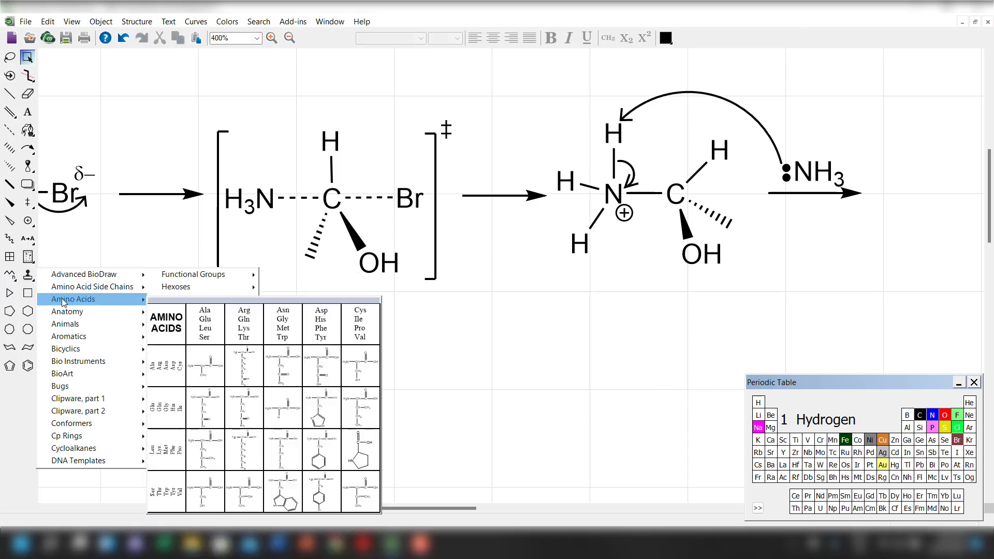
{"action": "mouse_move", "coordinate": [70, 340]}
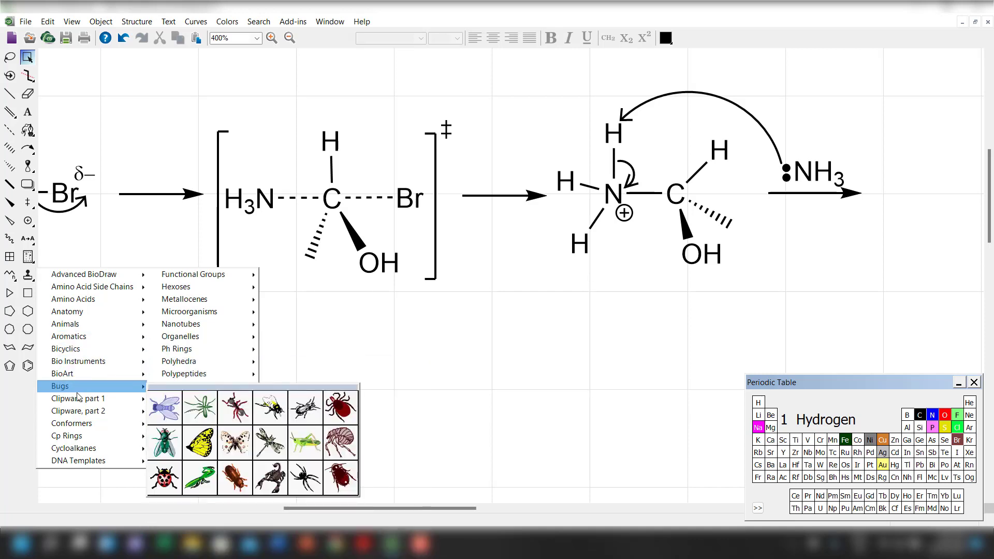
{"action": "mouse_move", "coordinate": [77, 399]}
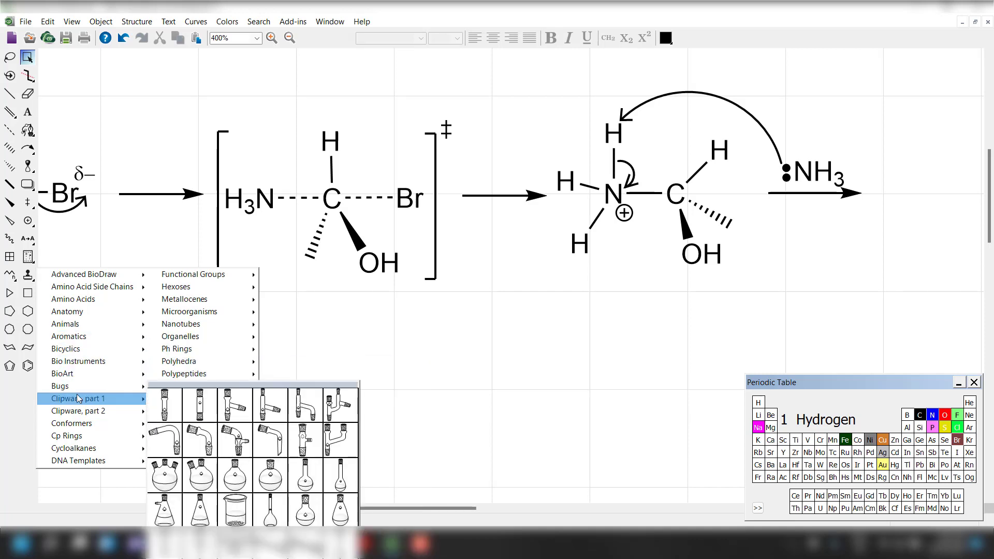
{"action": "mouse_move", "coordinate": [81, 416]}
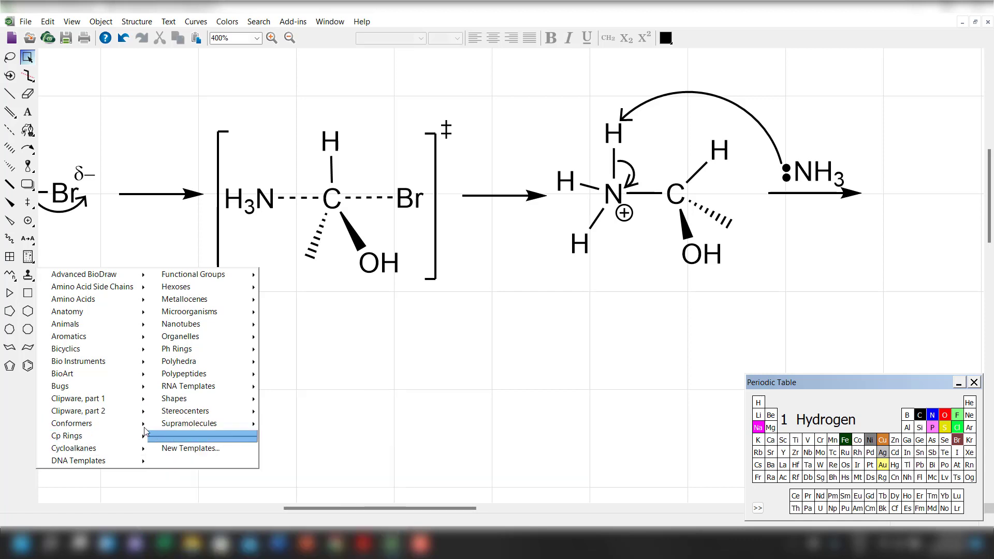
{"action": "left_click", "coordinate": [165, 433]}
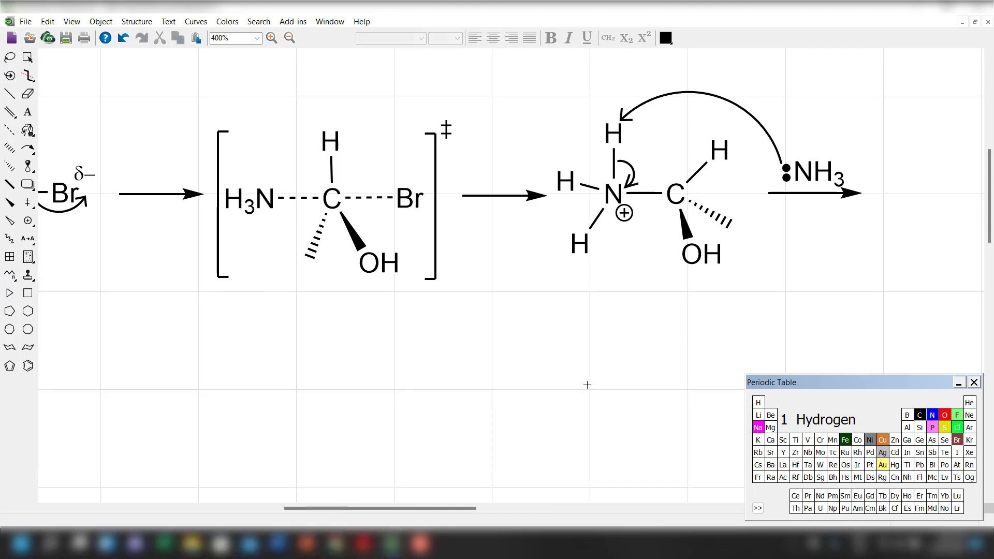
{"action": "left_click", "coordinate": [480, 357]}
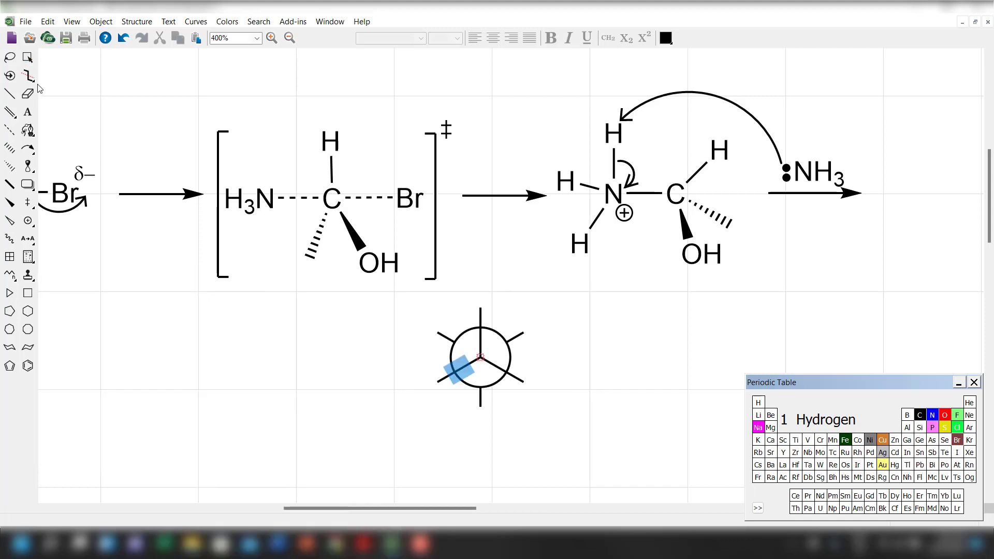
{"action": "left_click", "coordinate": [28, 57]}
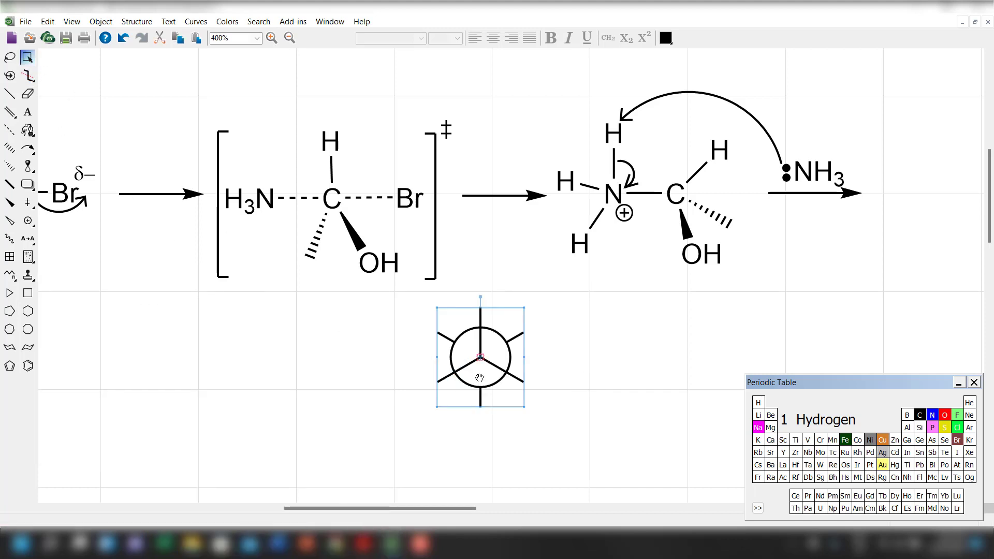
{"action": "left_click", "coordinate": [541, 405]}
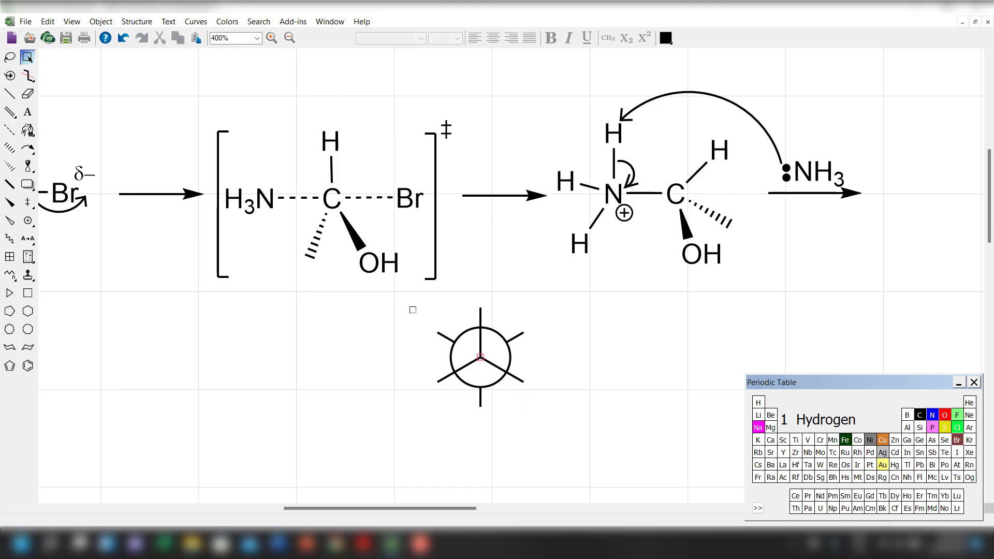